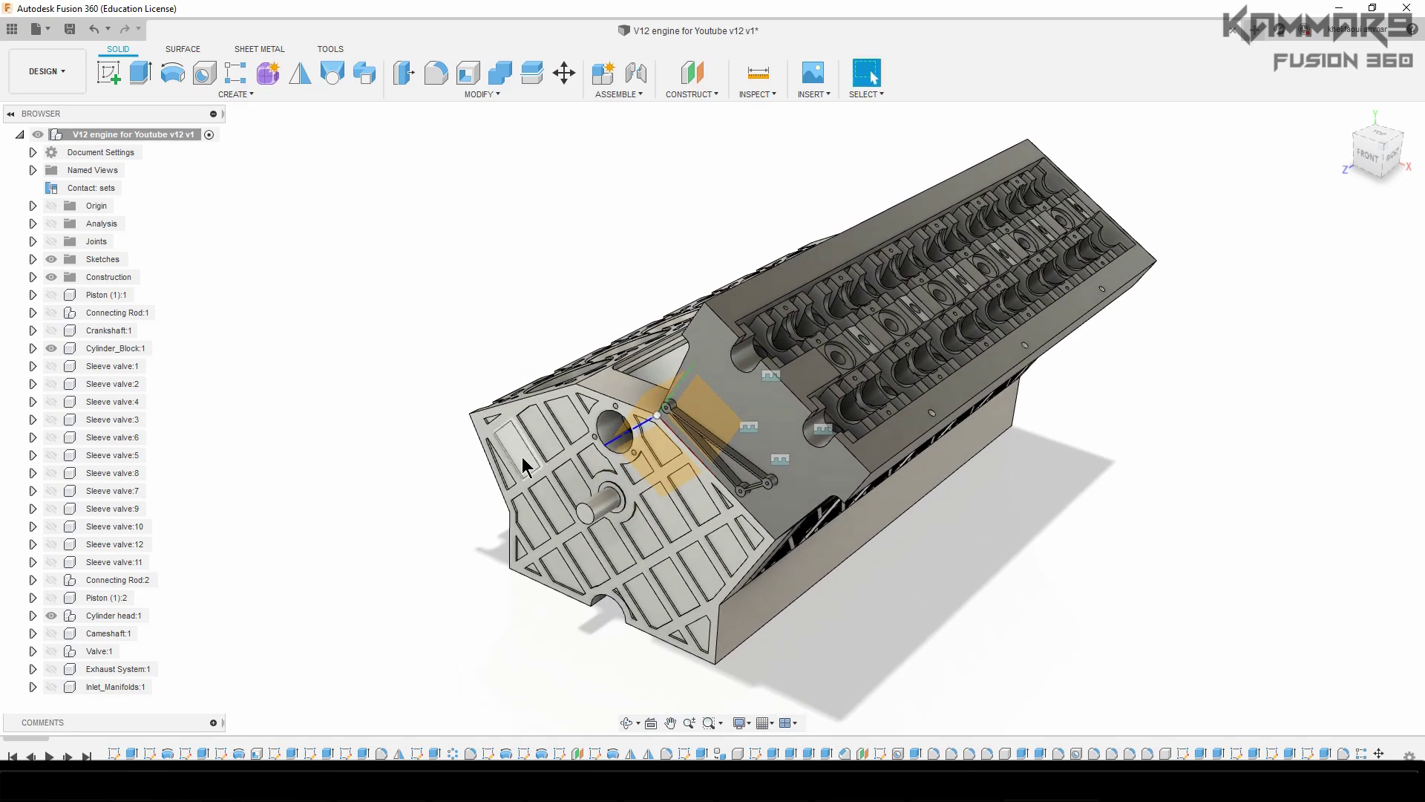
pyautogui.moveTo(528, 452)
pyautogui.keyDown('shift'); pyautogui.mouseDown(button='middle')
pyautogui.moveTo(514, 447)
pyautogui.moveTo(528, 452)
pyautogui.mouseUp(button='middle'); pyautogui.keyUp('shift')
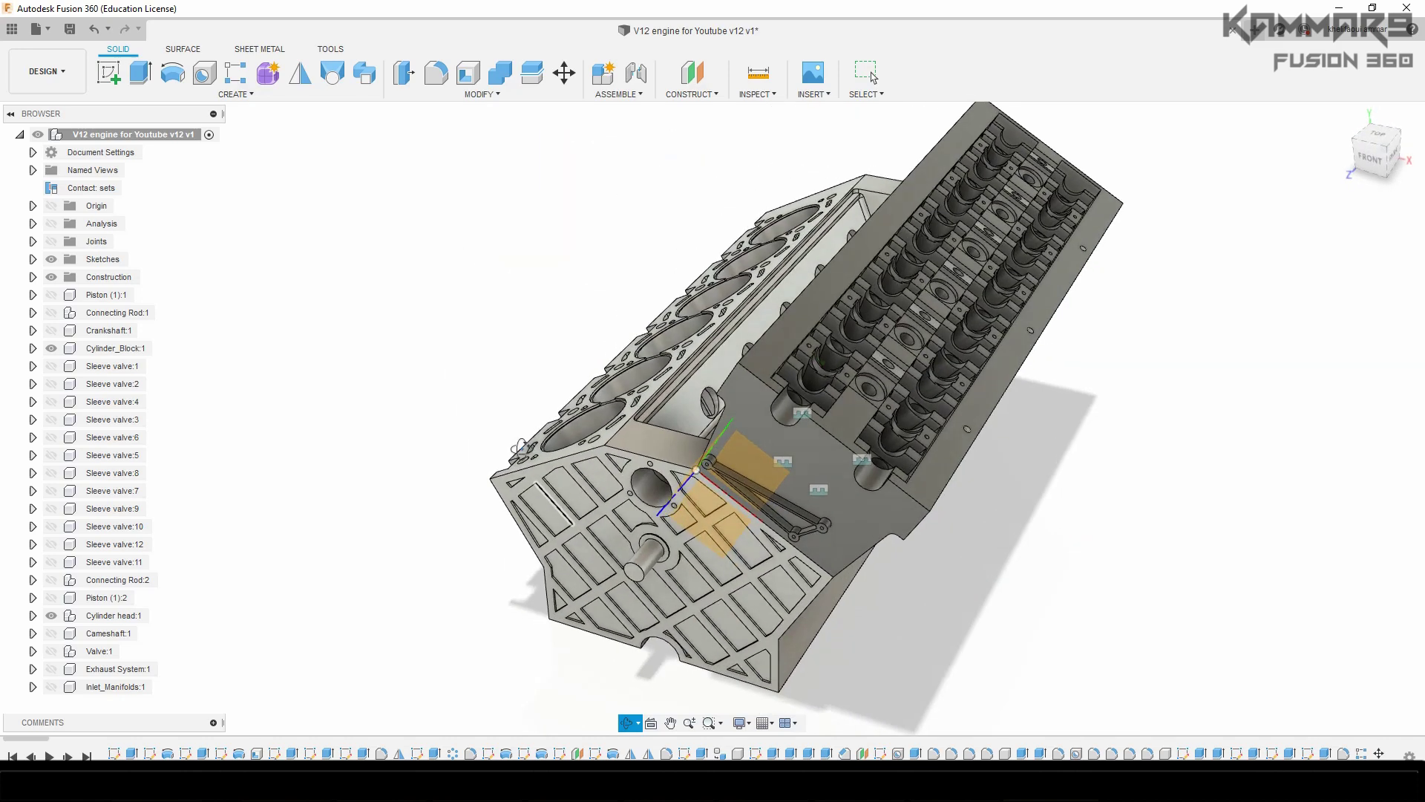
pyautogui.scroll(-2, 490, 469)
pyautogui.moveTo(972, 628); pyautogui.dragTo(821, 585, button='middle')
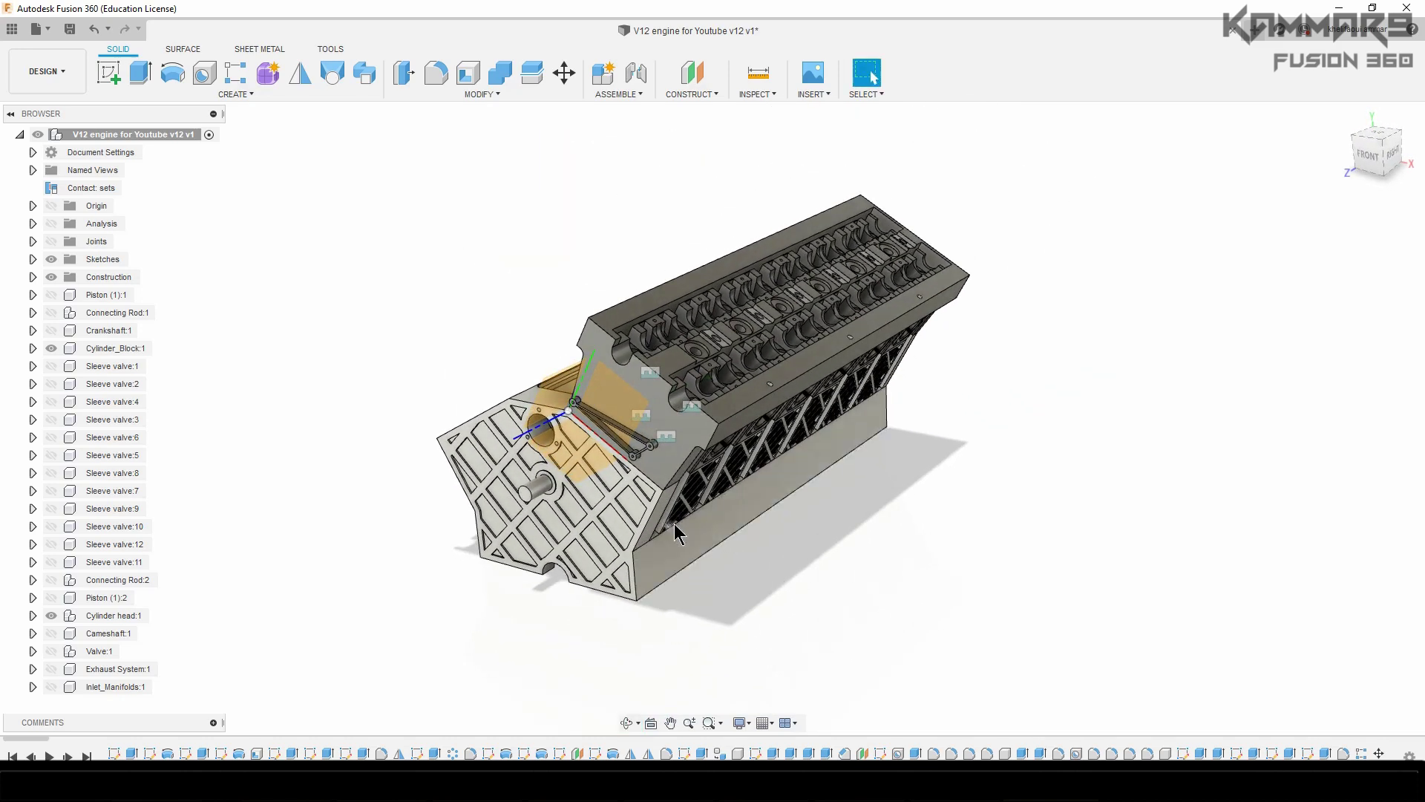
pyautogui.click(12, 29)
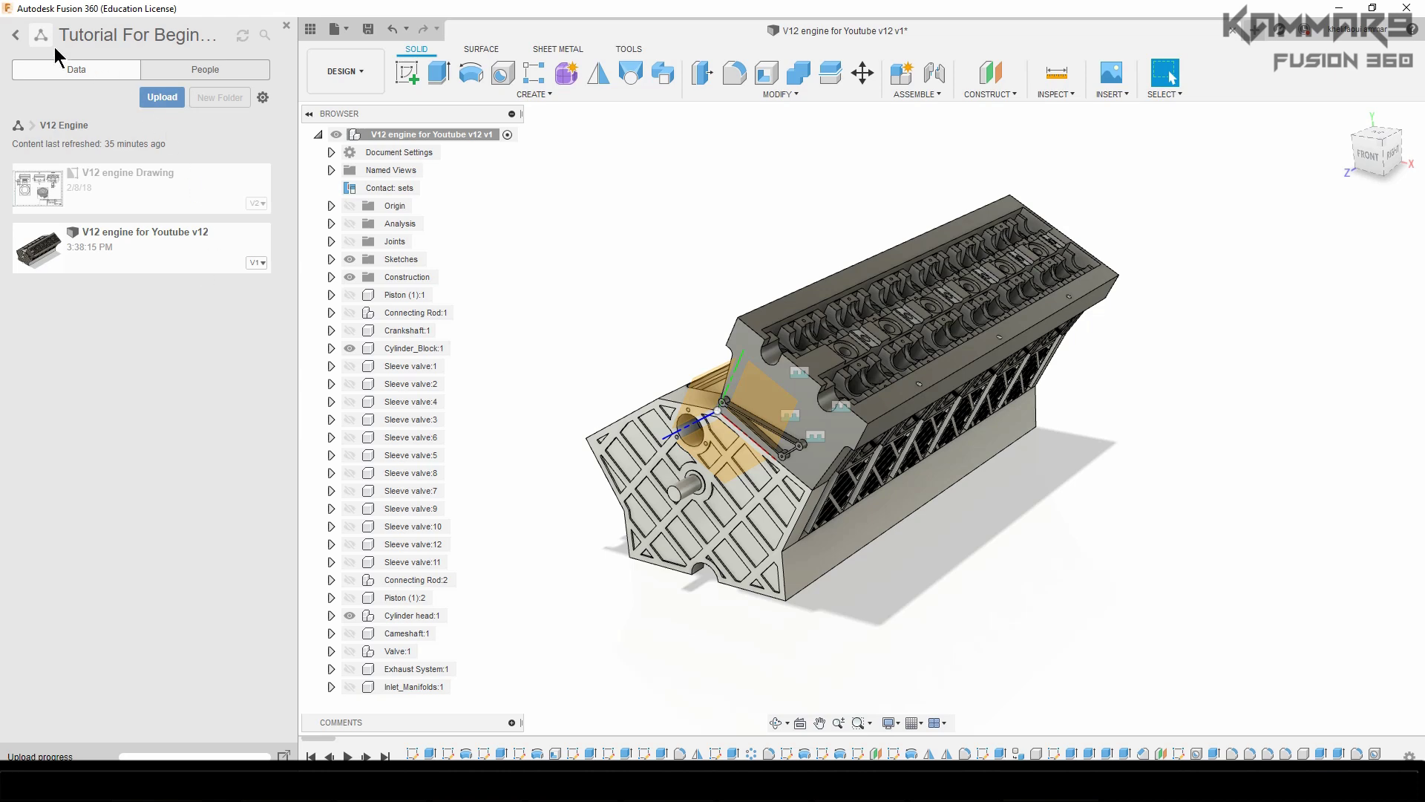
pyautogui.click(15, 34)
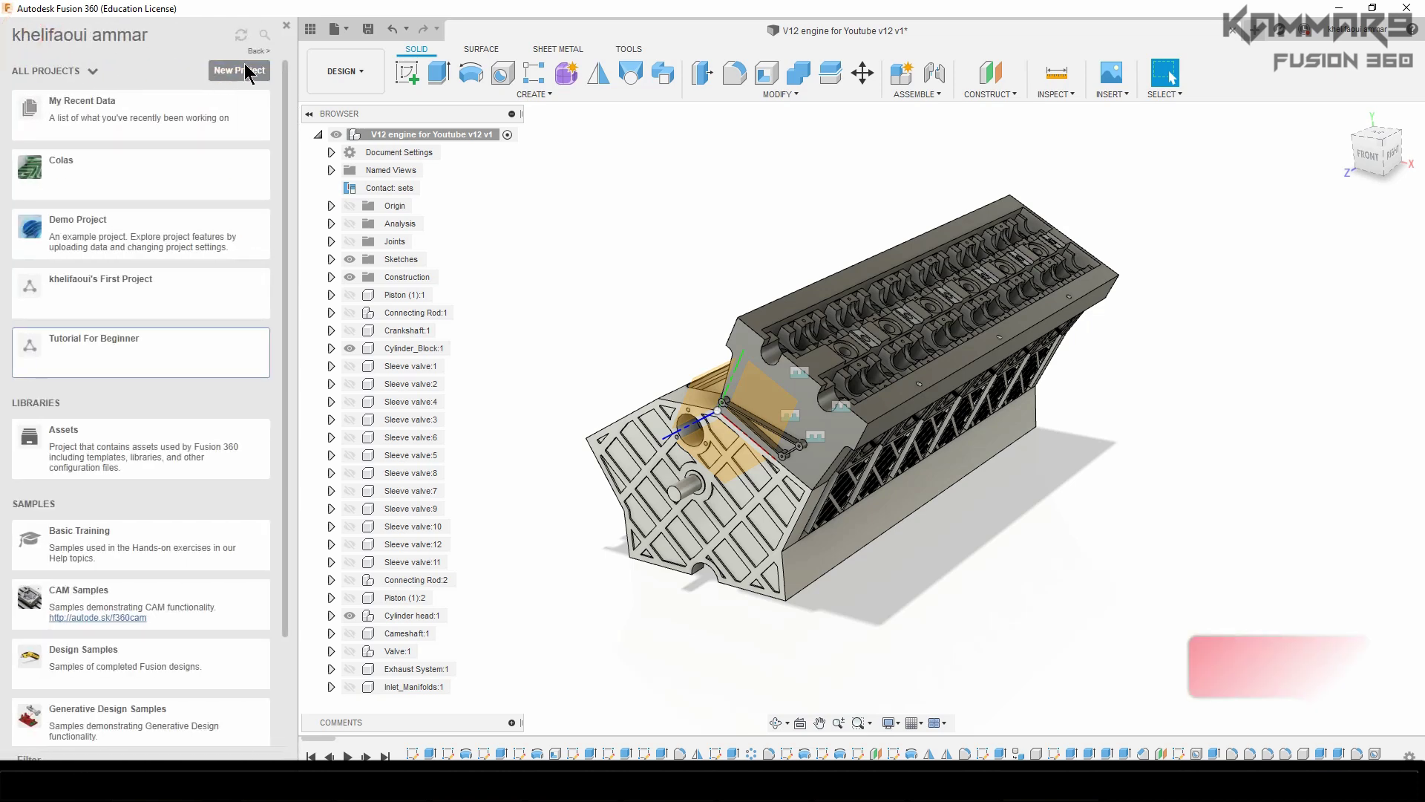
pyautogui.click(285, 27)
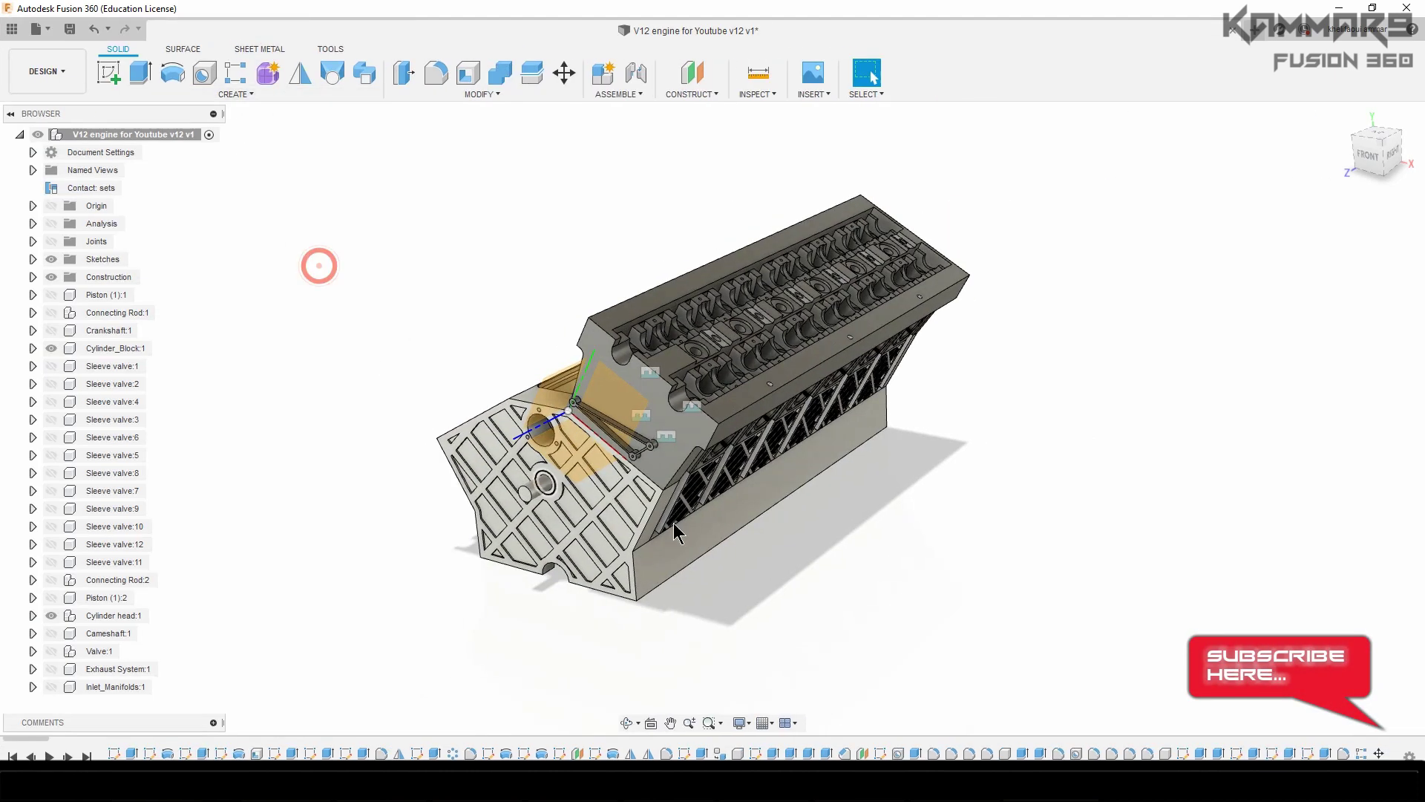
pyautogui.keyDown('shift'); pyautogui.moveTo(723, 530); pyautogui.dragTo(622, 444, button='middle'); pyautogui.keyUp('shift')
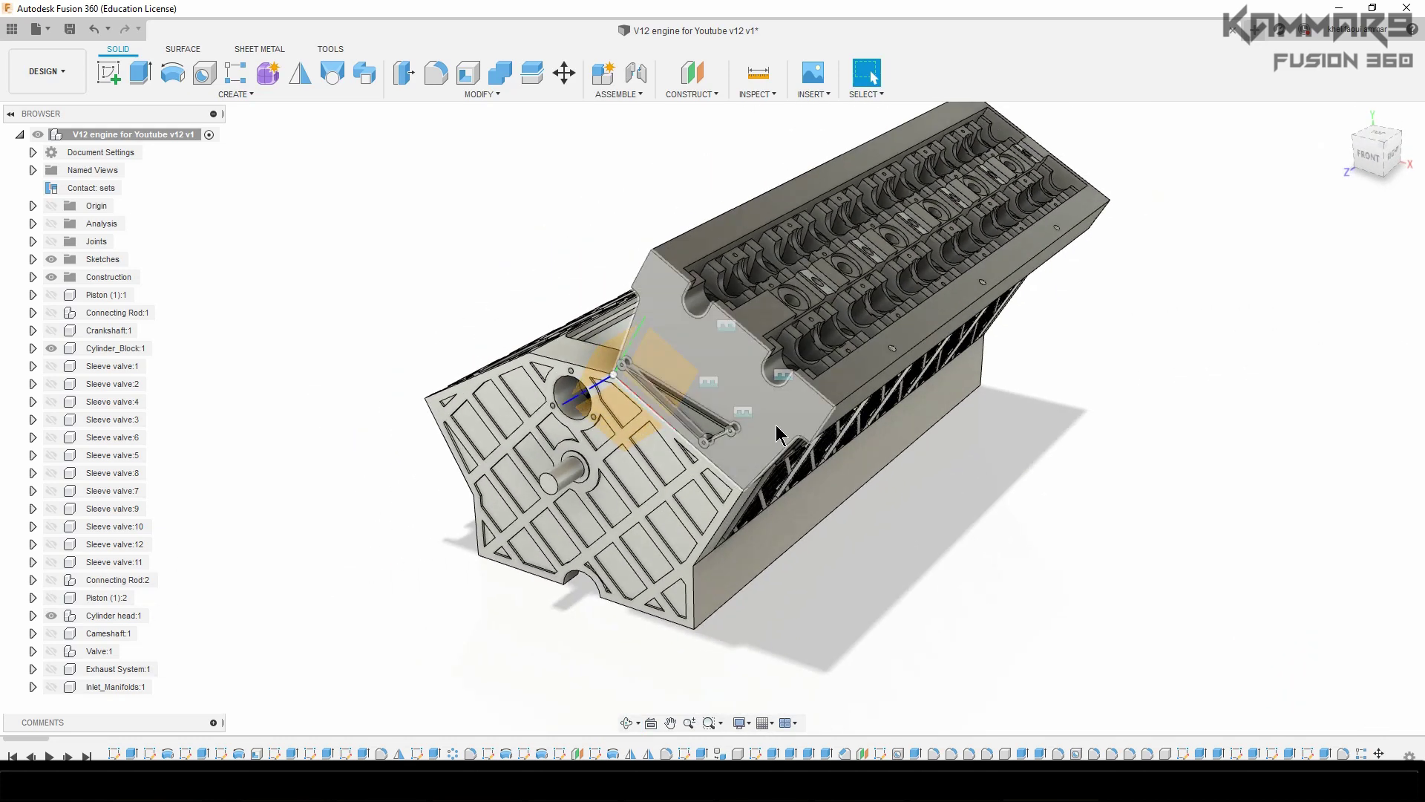
pyautogui.click(776, 432)
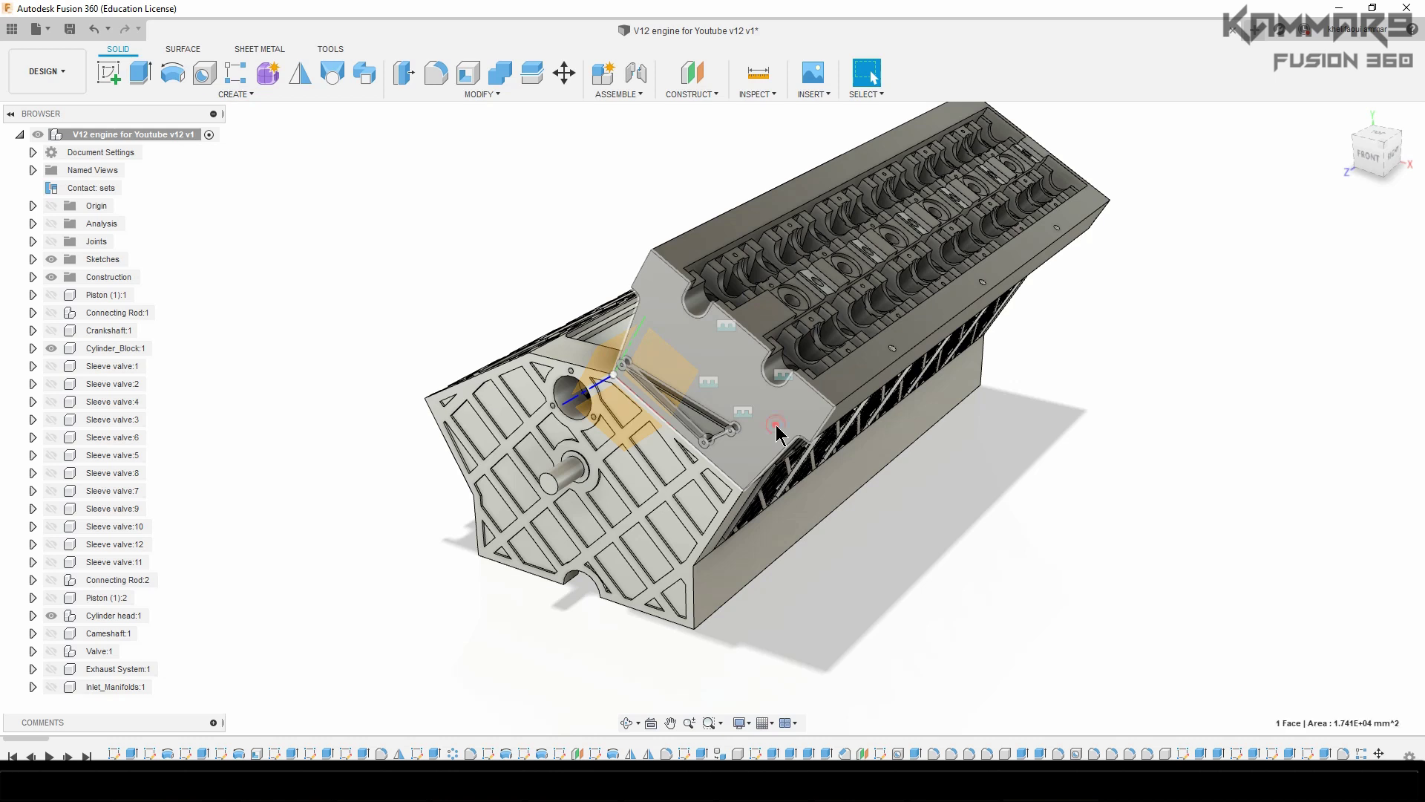
pyautogui.click(425, 313)
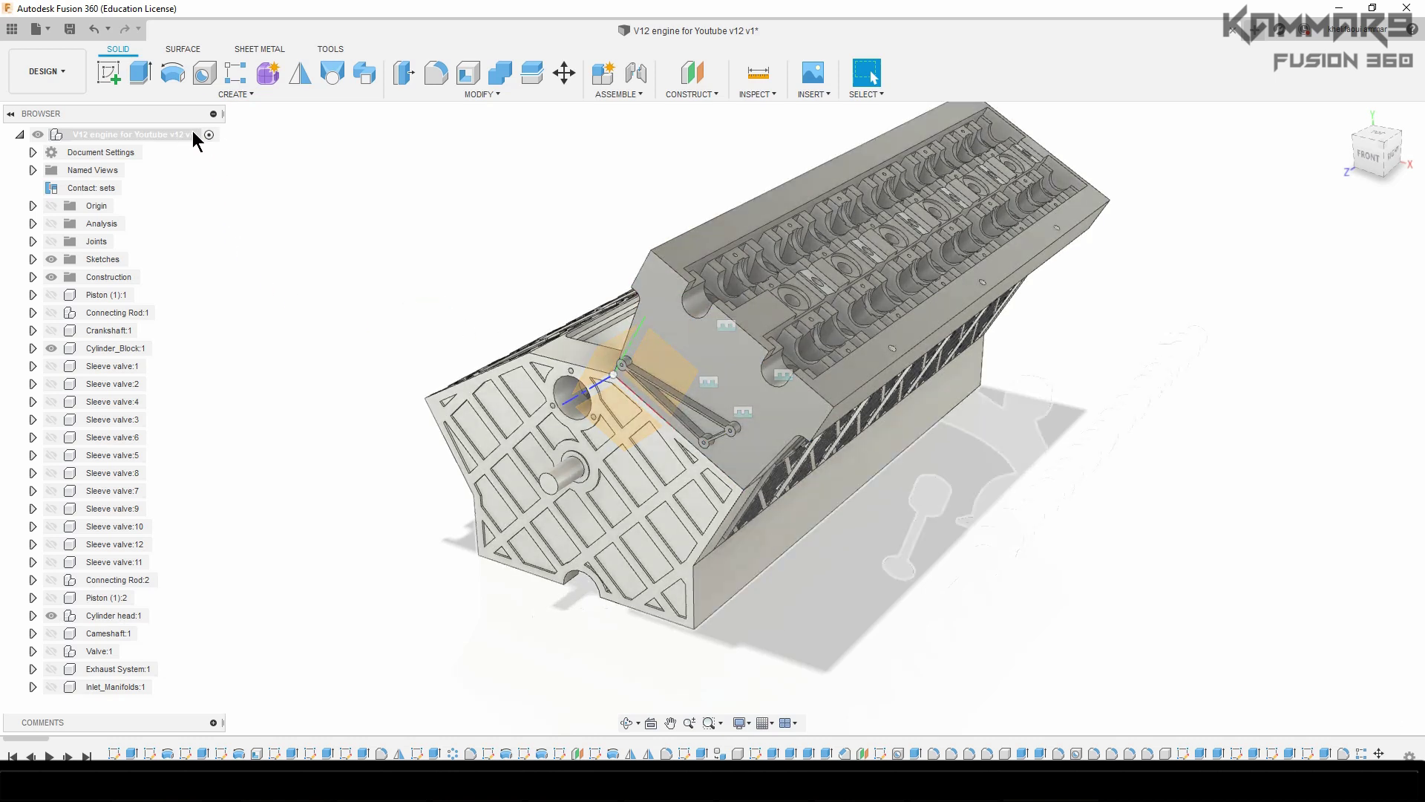
# - Create an empty component named Cylinder_head_right_assembly under the top-level engine assembly, and make the top-level component active again
pyautogui.click(601, 73)
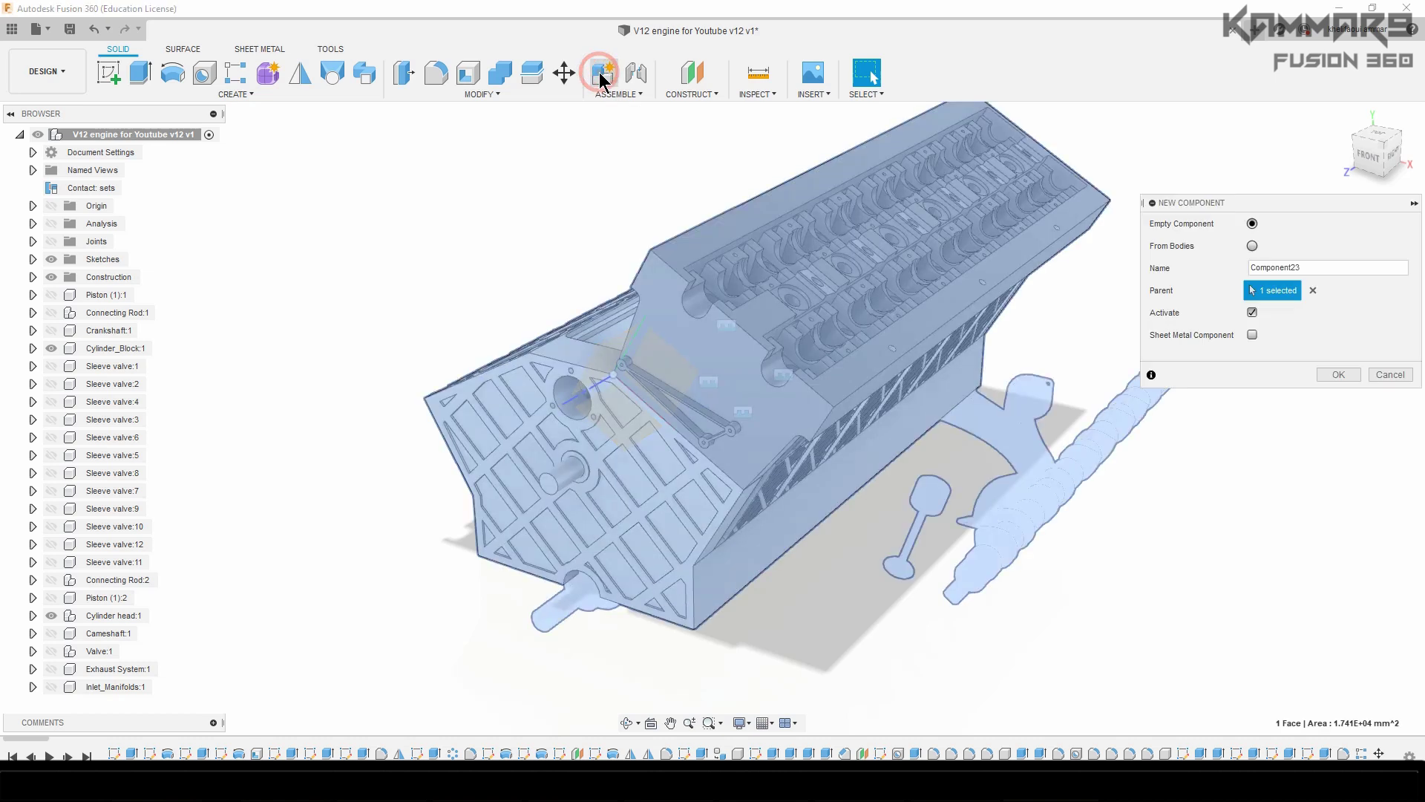
pyautogui.moveTo(1336, 267); pyautogui.dragTo(1245, 274)
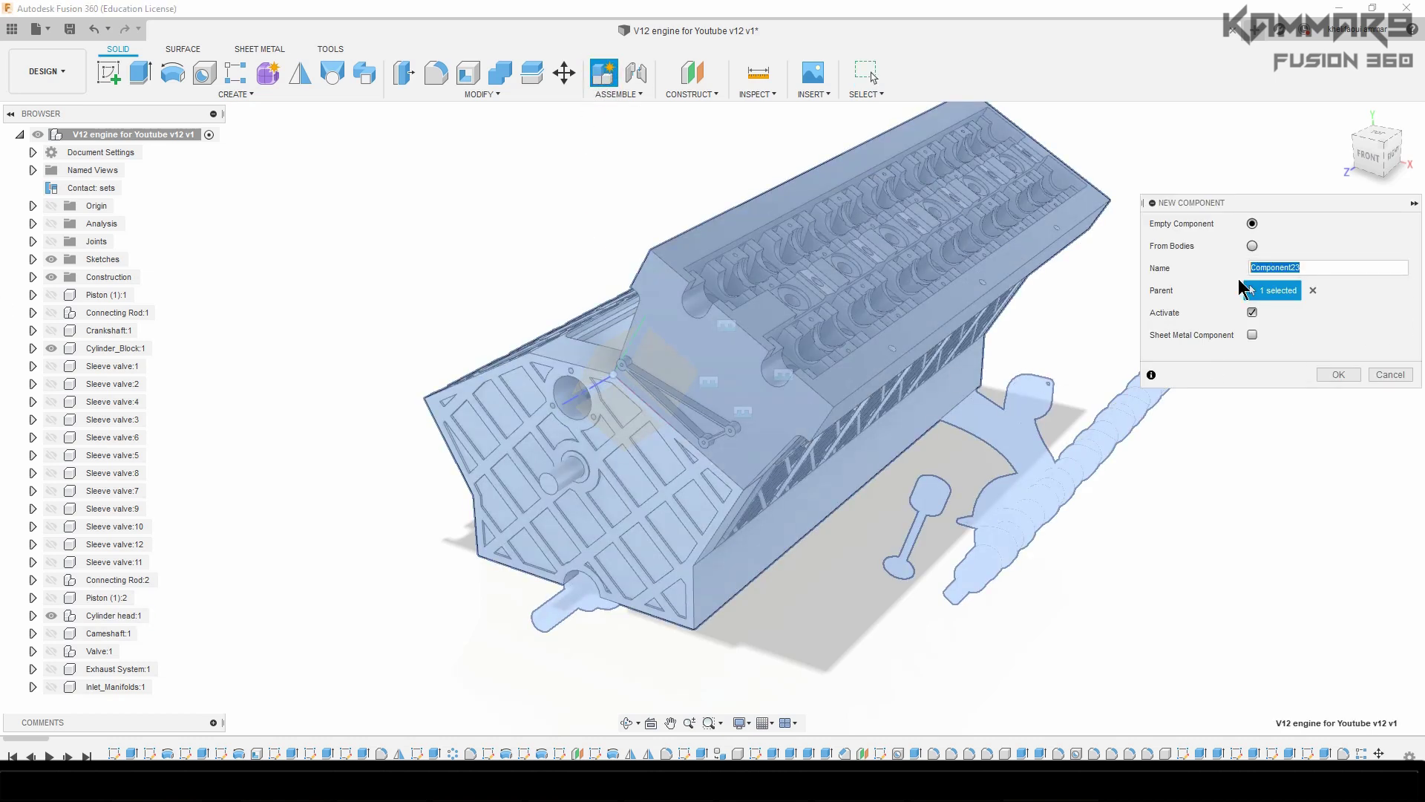
pyautogui.write('Cylinder_head_right_assembly')
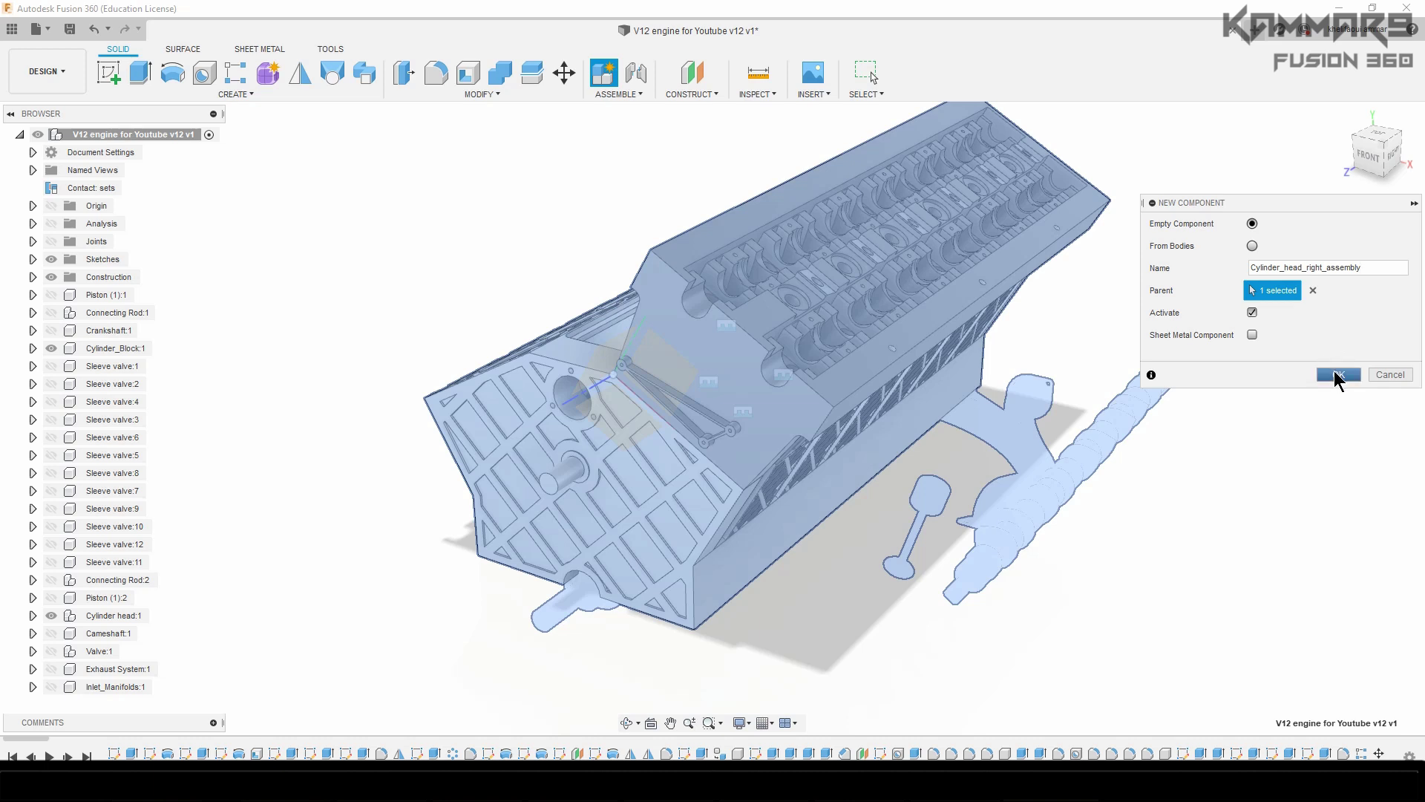
pyautogui.click(1337, 376)
pyautogui.click(265, 659)
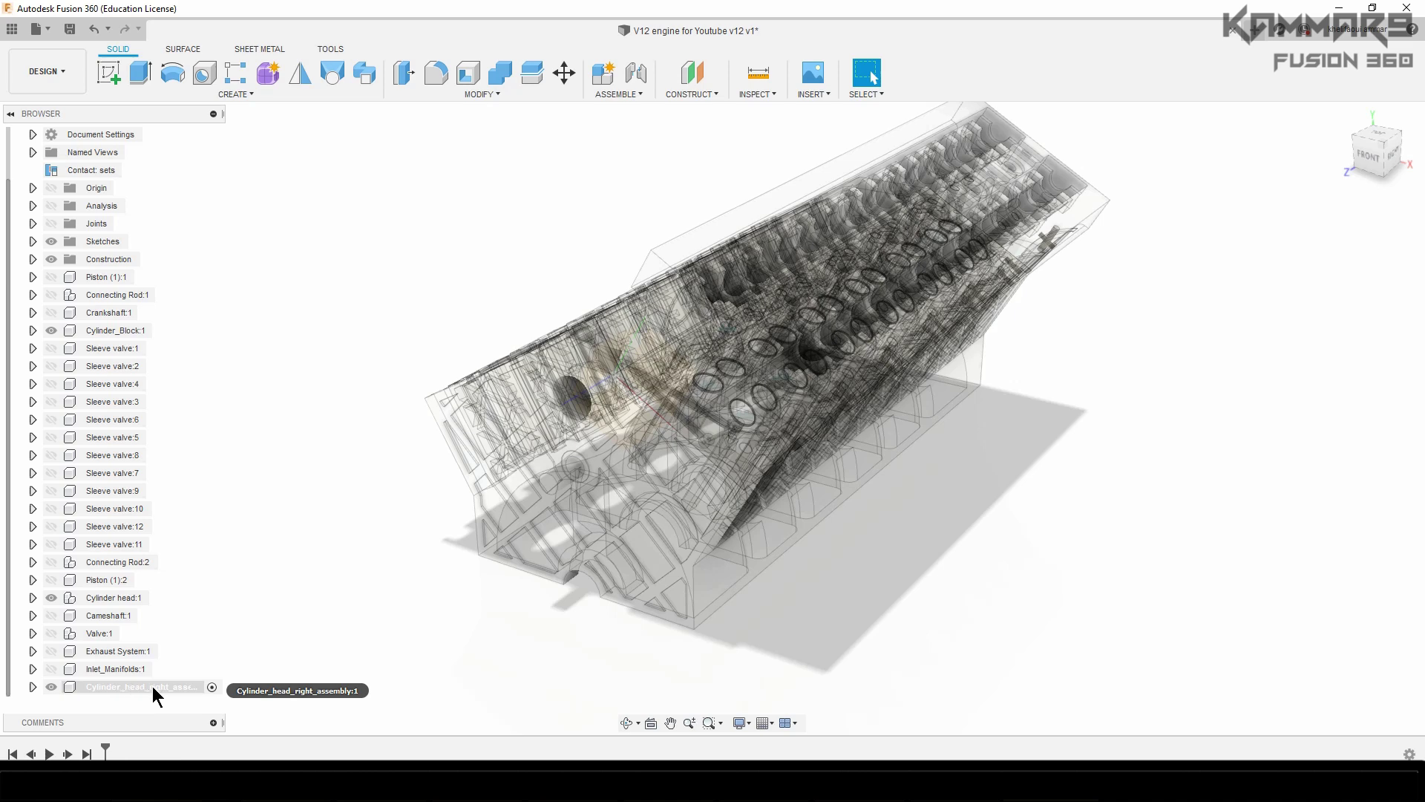
pyautogui.scroll(1, 121, 501)
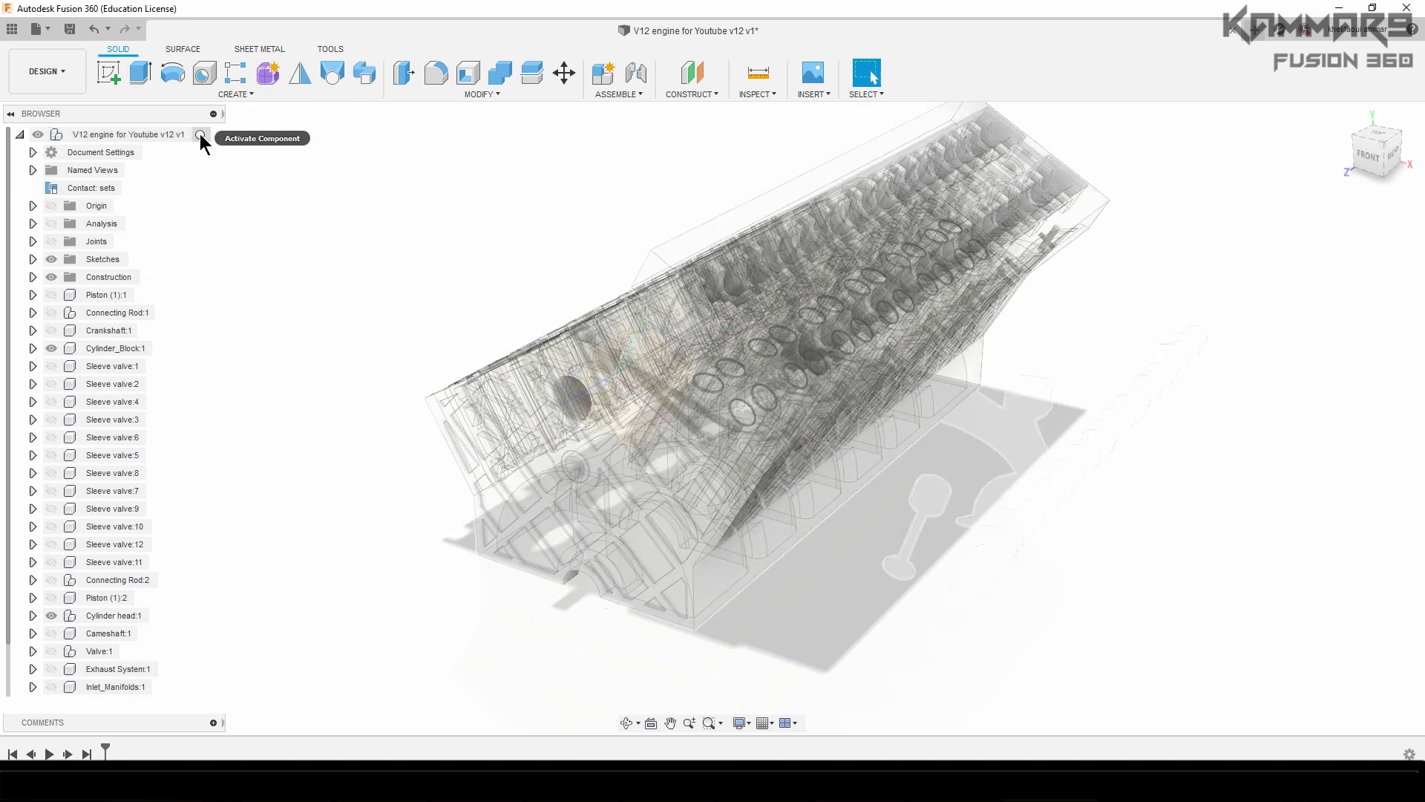
pyautogui.click(199, 134)
# - Activate the Cylinder head component to examine its subcomponents, and return to the top-level engine assembly
pyautogui.scroll(-1, 115, 471)
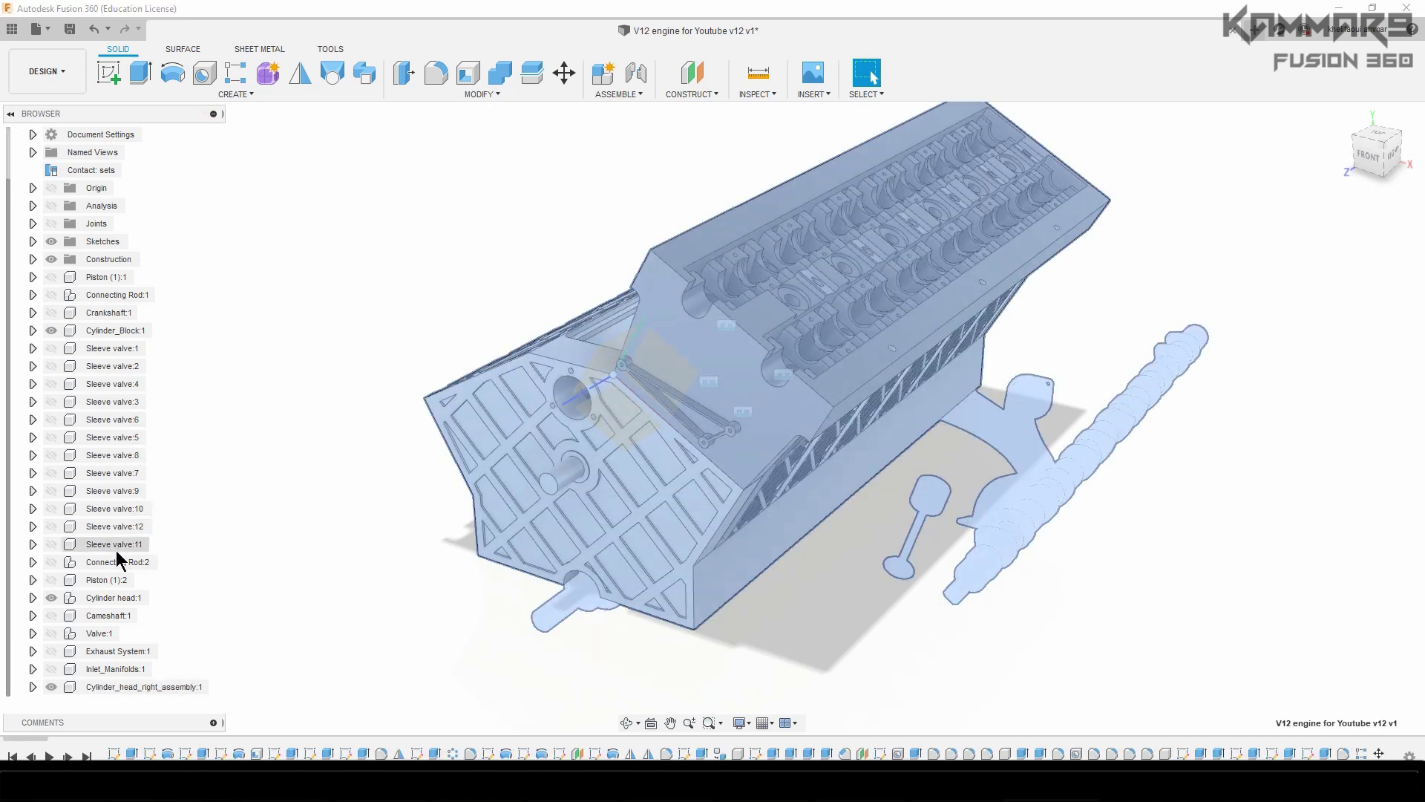
pyautogui.click(113, 598)
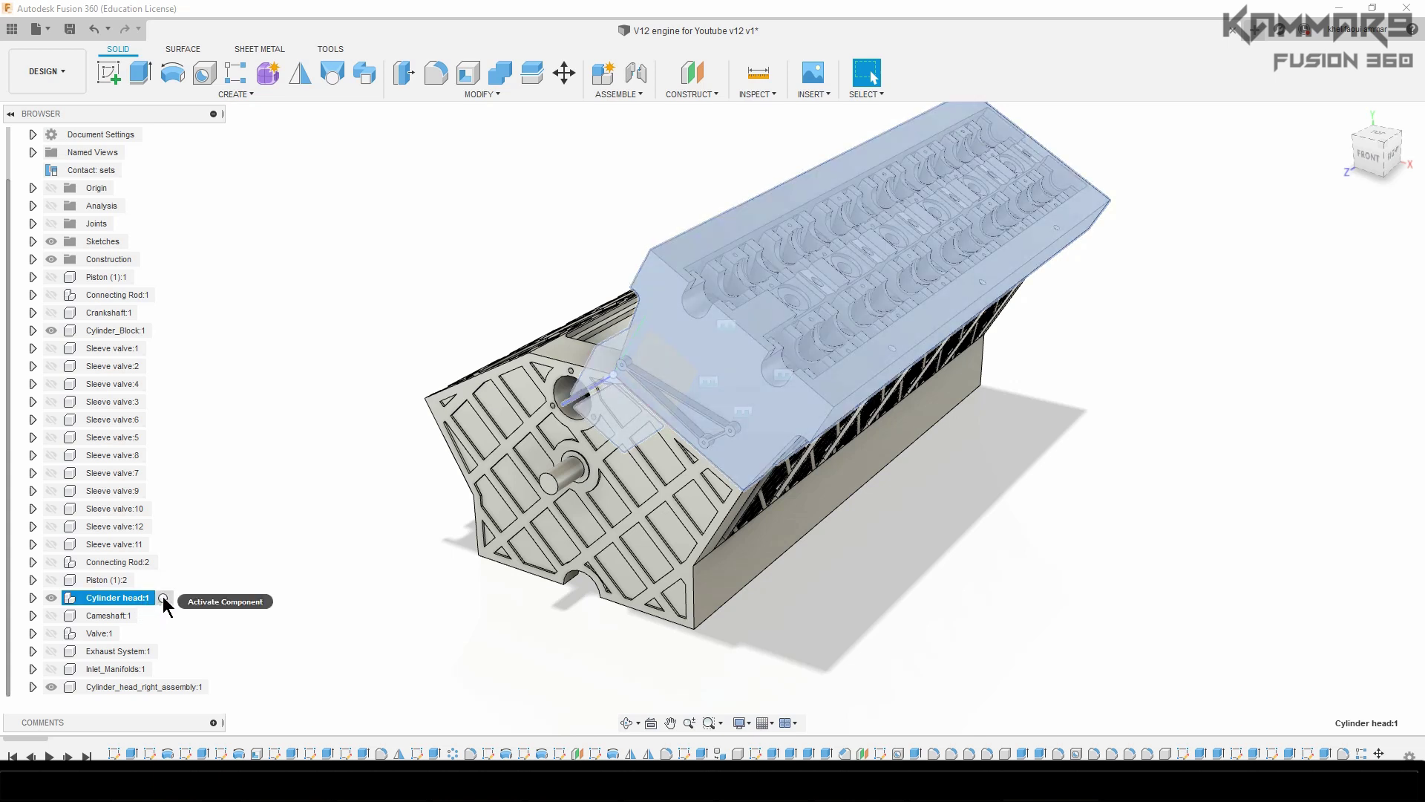
pyautogui.click(164, 597)
pyautogui.scroll(-10, 319, 751)
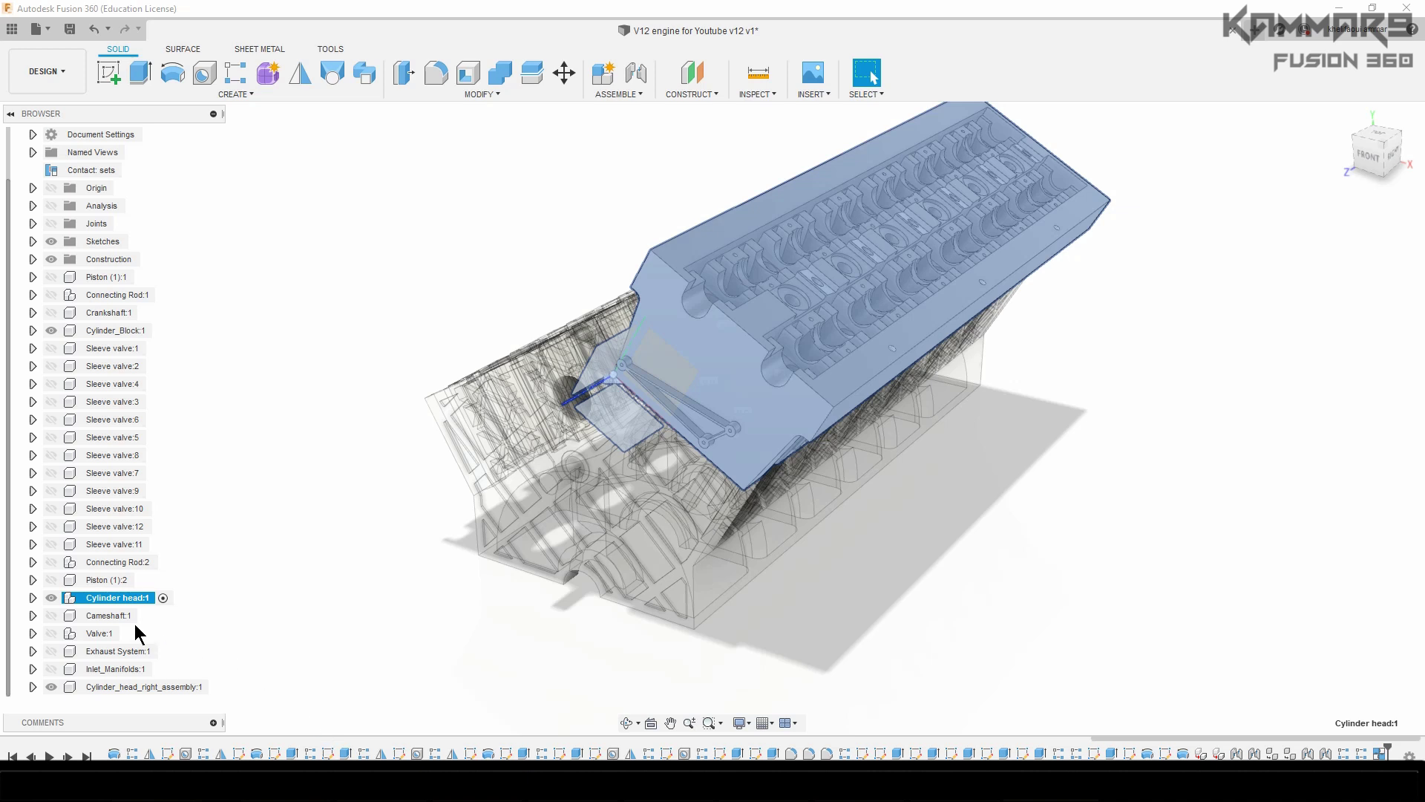
pyautogui.click(34, 597)
pyautogui.scroll(-4, 37, 597)
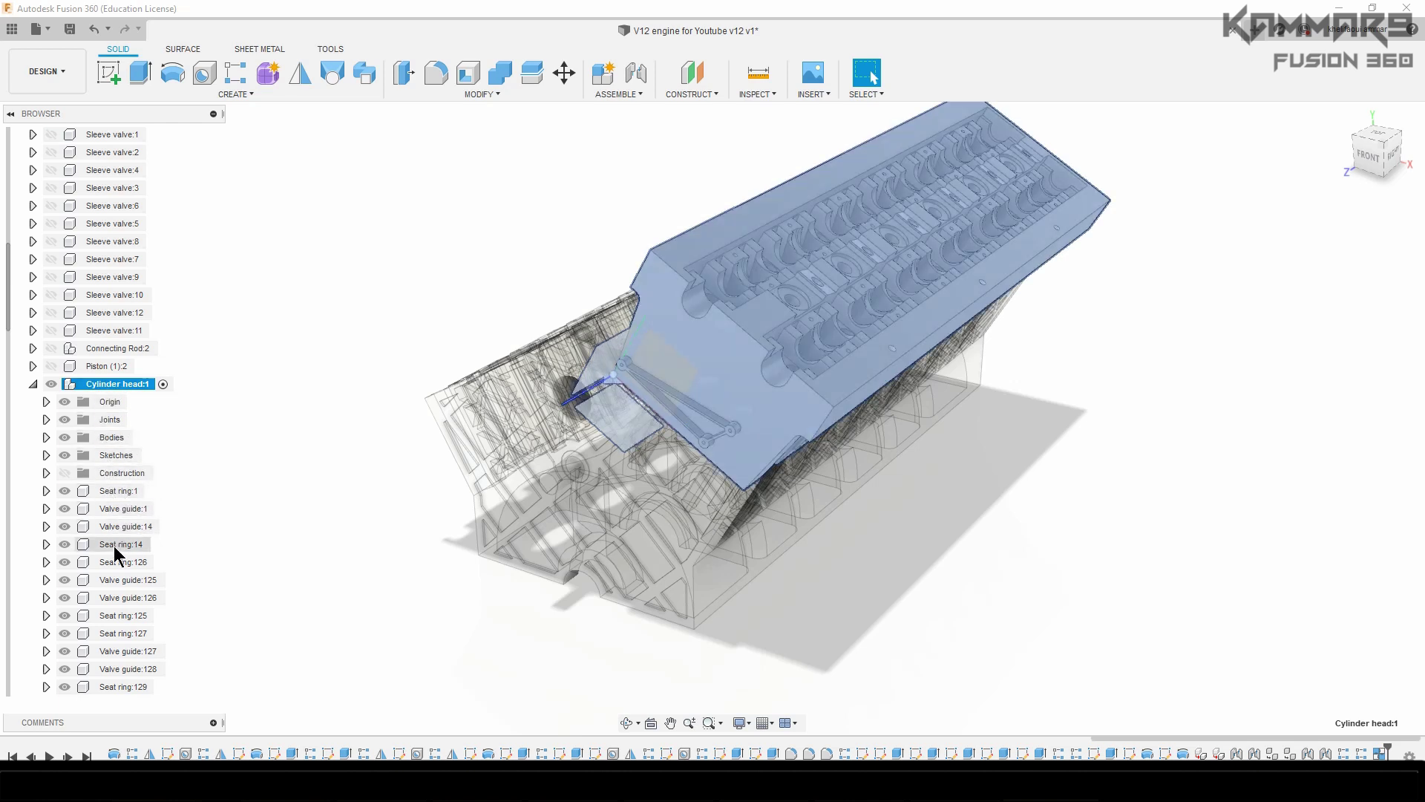
pyautogui.click(33, 383)
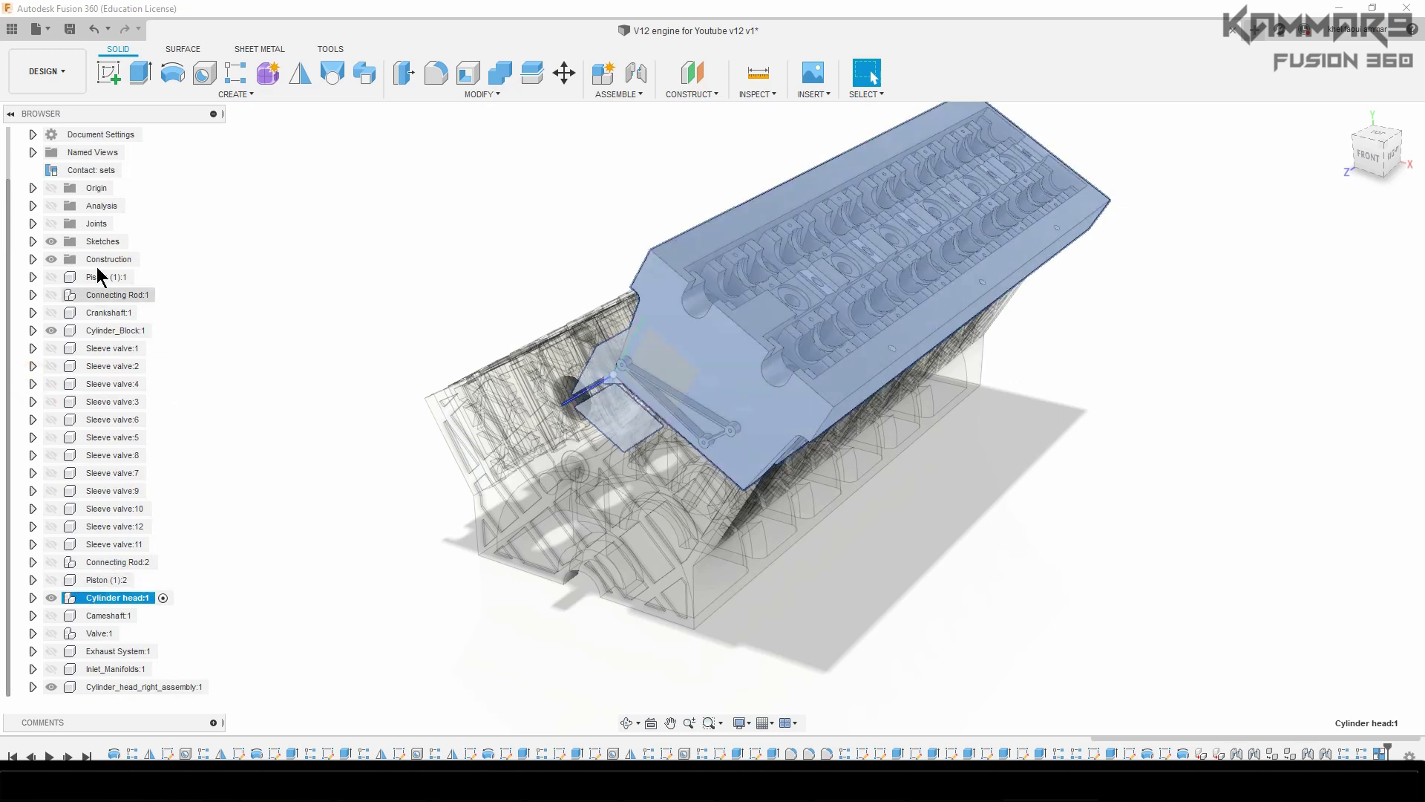
pyautogui.scroll(1, 92, 266)
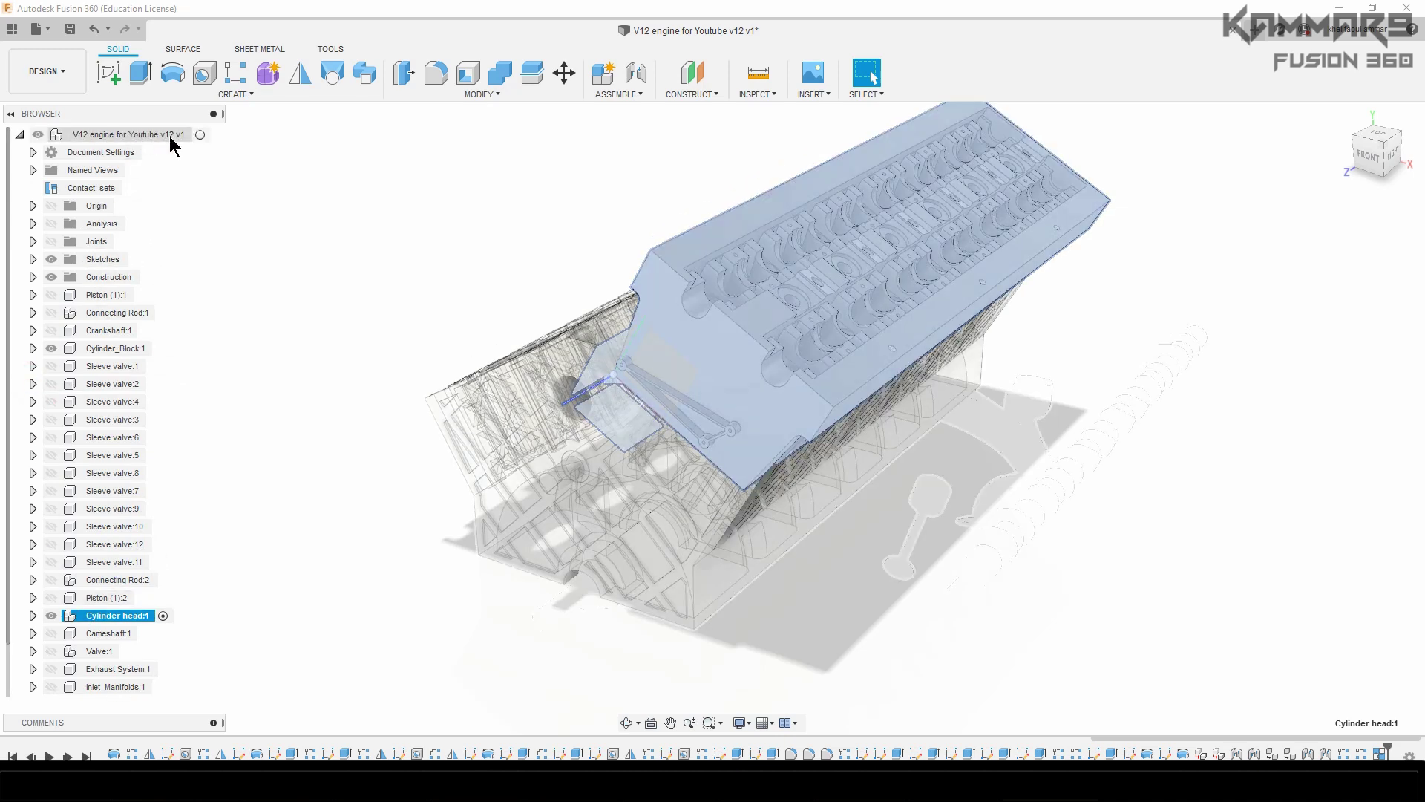
pyautogui.click(200, 135)
# - Rename the Cylinder head component as Cylinder head right
pyautogui.scroll(-1, 118, 312)
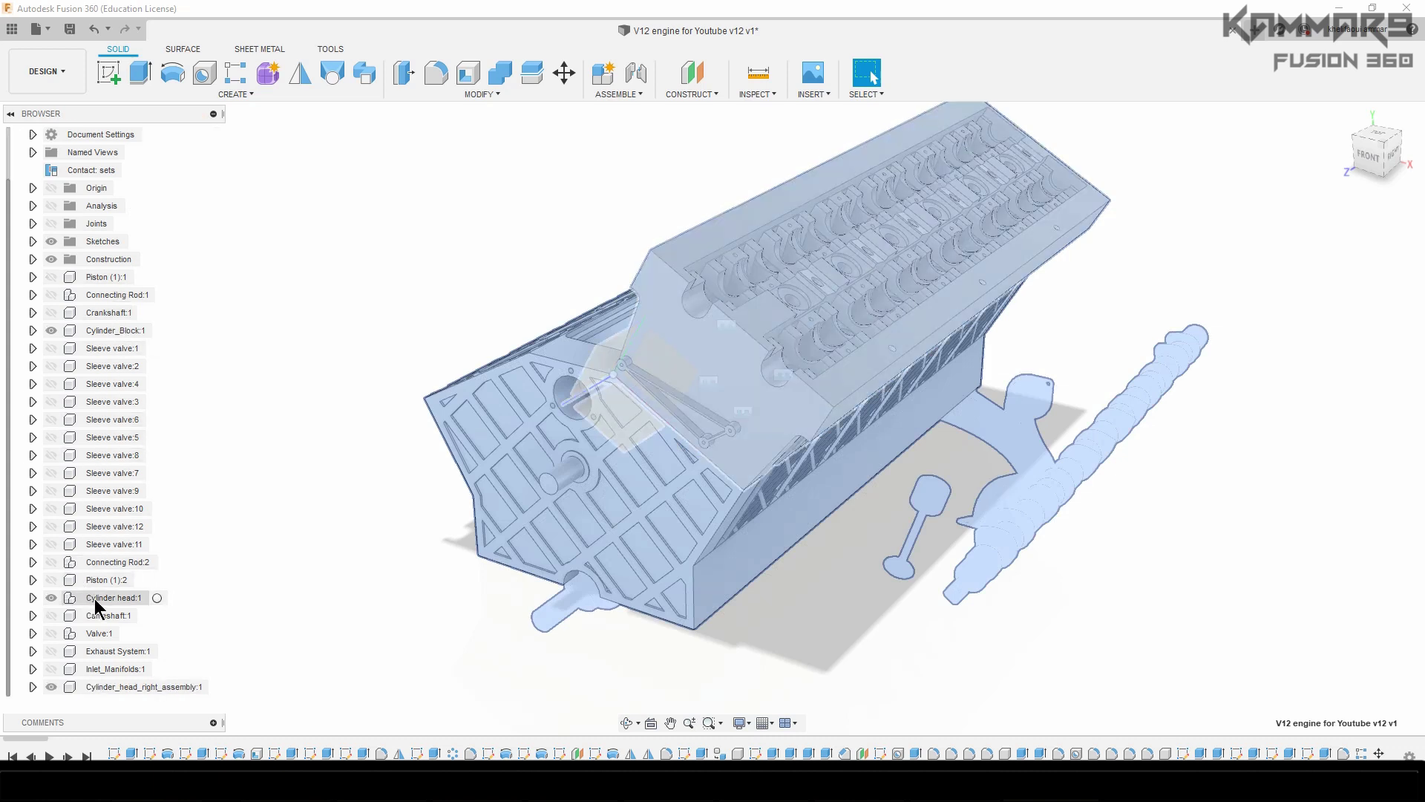
pyautogui.click(95, 598)
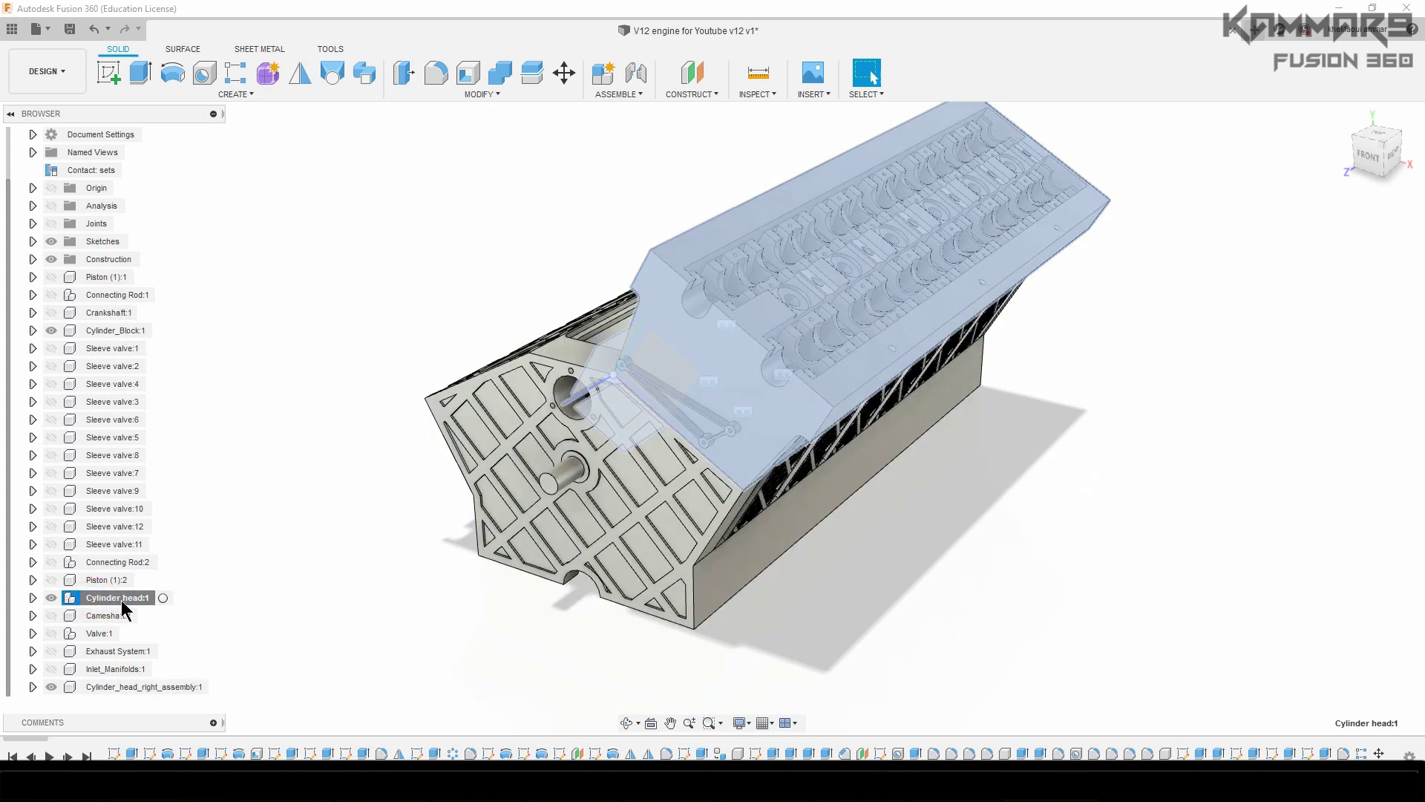
pyautogui.doubleClick(144, 598)
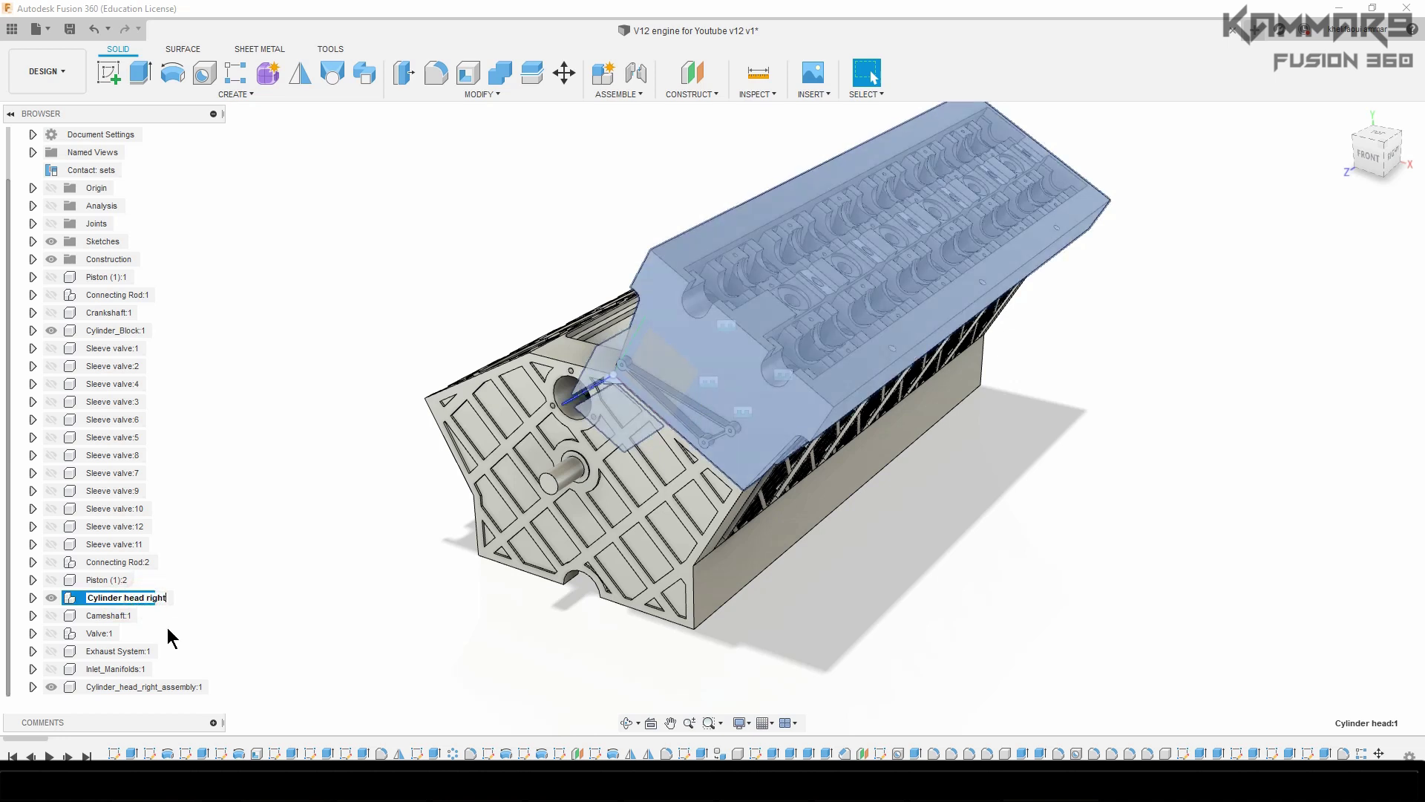
pyautogui.press('Return')
# - Move Cylinder head right into Cylinder_head_right_assembly, and activate that assembly with its contents expanded
pyautogui.moveTo(144, 596); pyautogui.dragTo(156, 686)
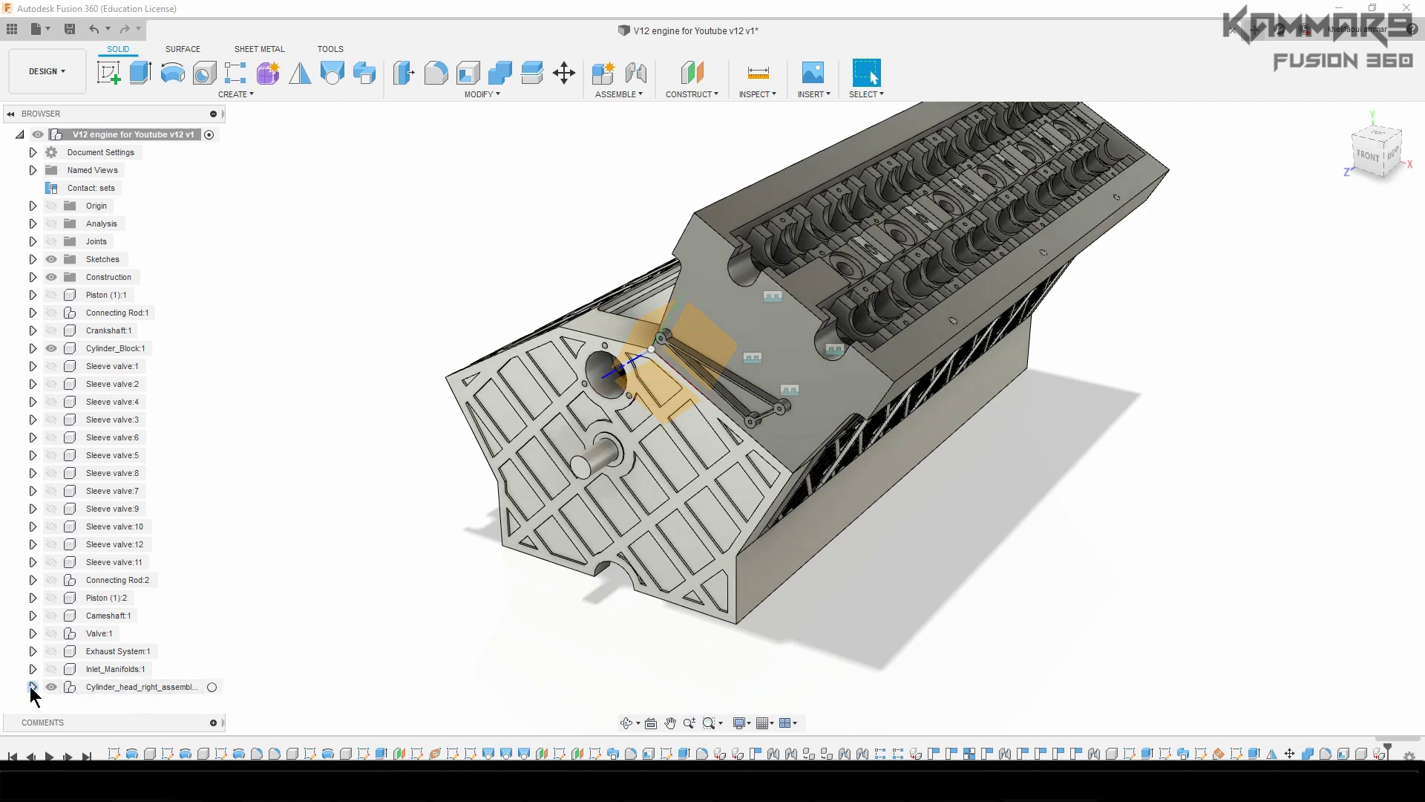
pyautogui.click(212, 688)
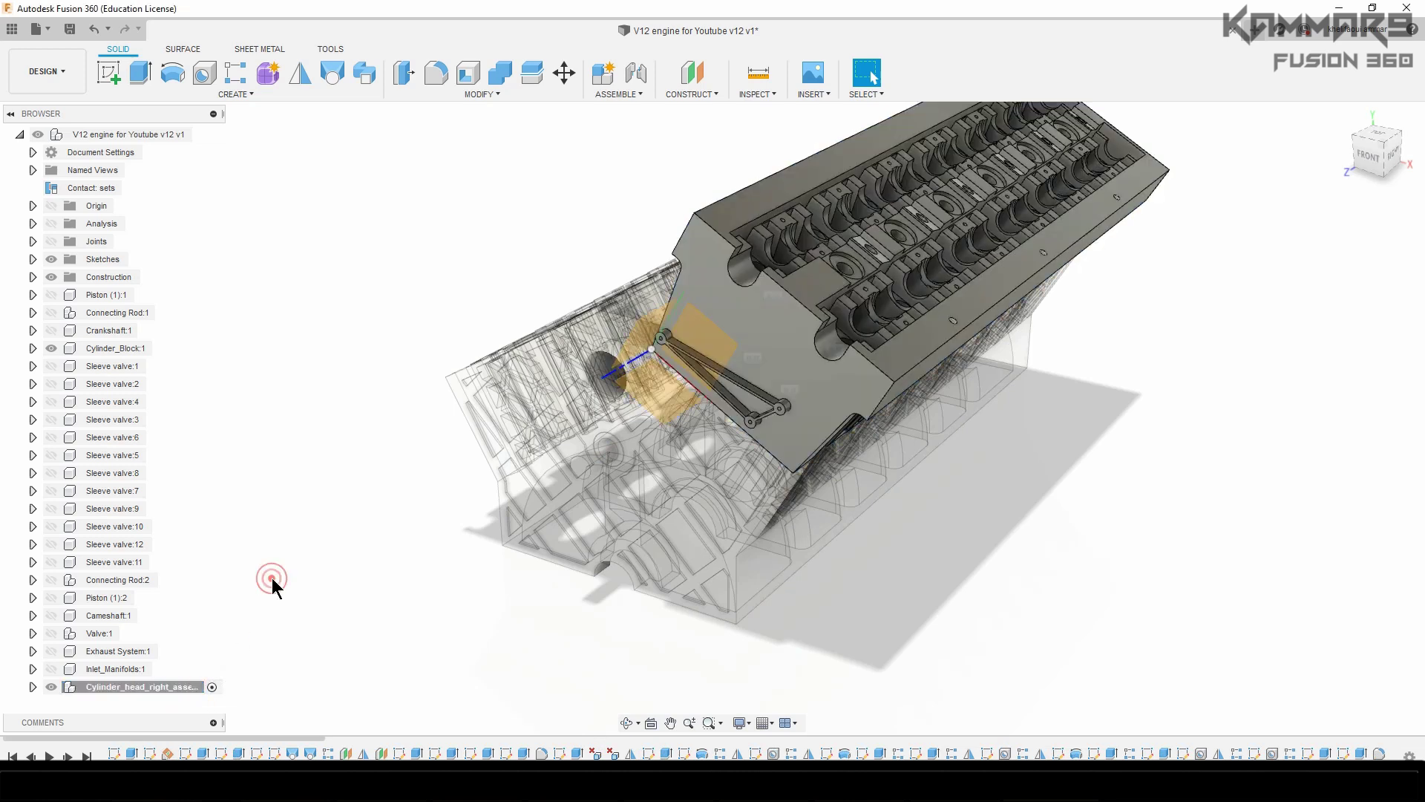
pyautogui.click(32, 686)
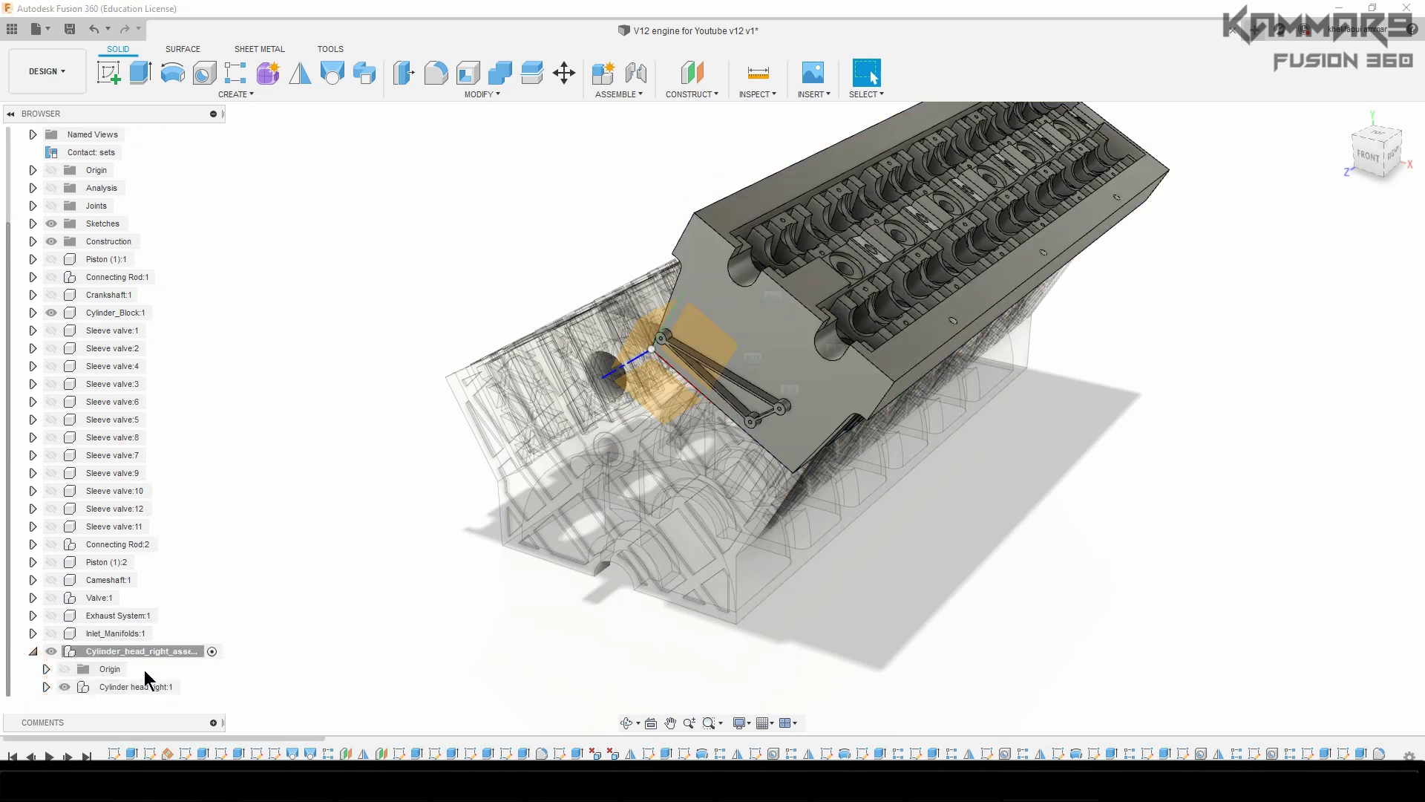
pyautogui.click(46, 687)
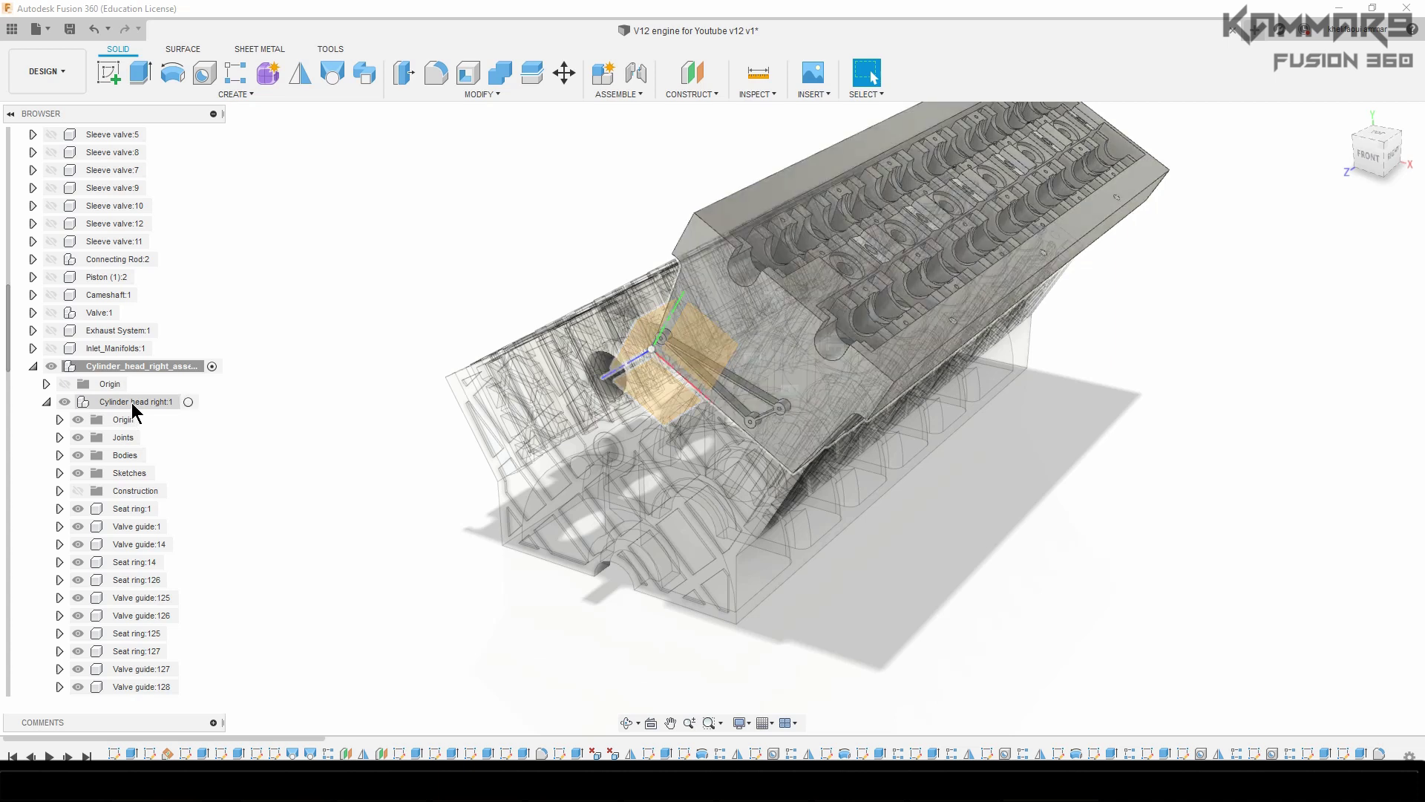
pyautogui.click(144, 403)
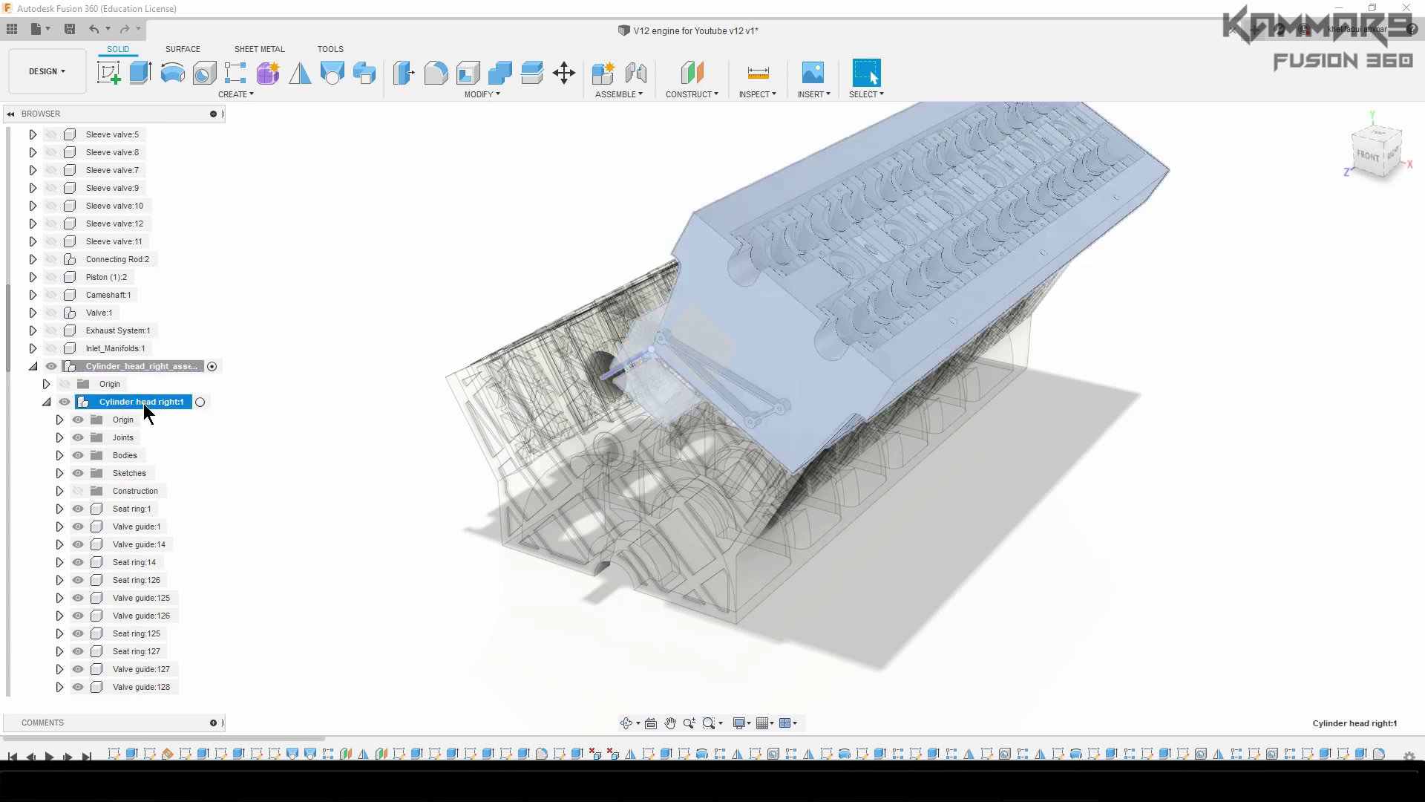
pyautogui.rightClick(144, 404)
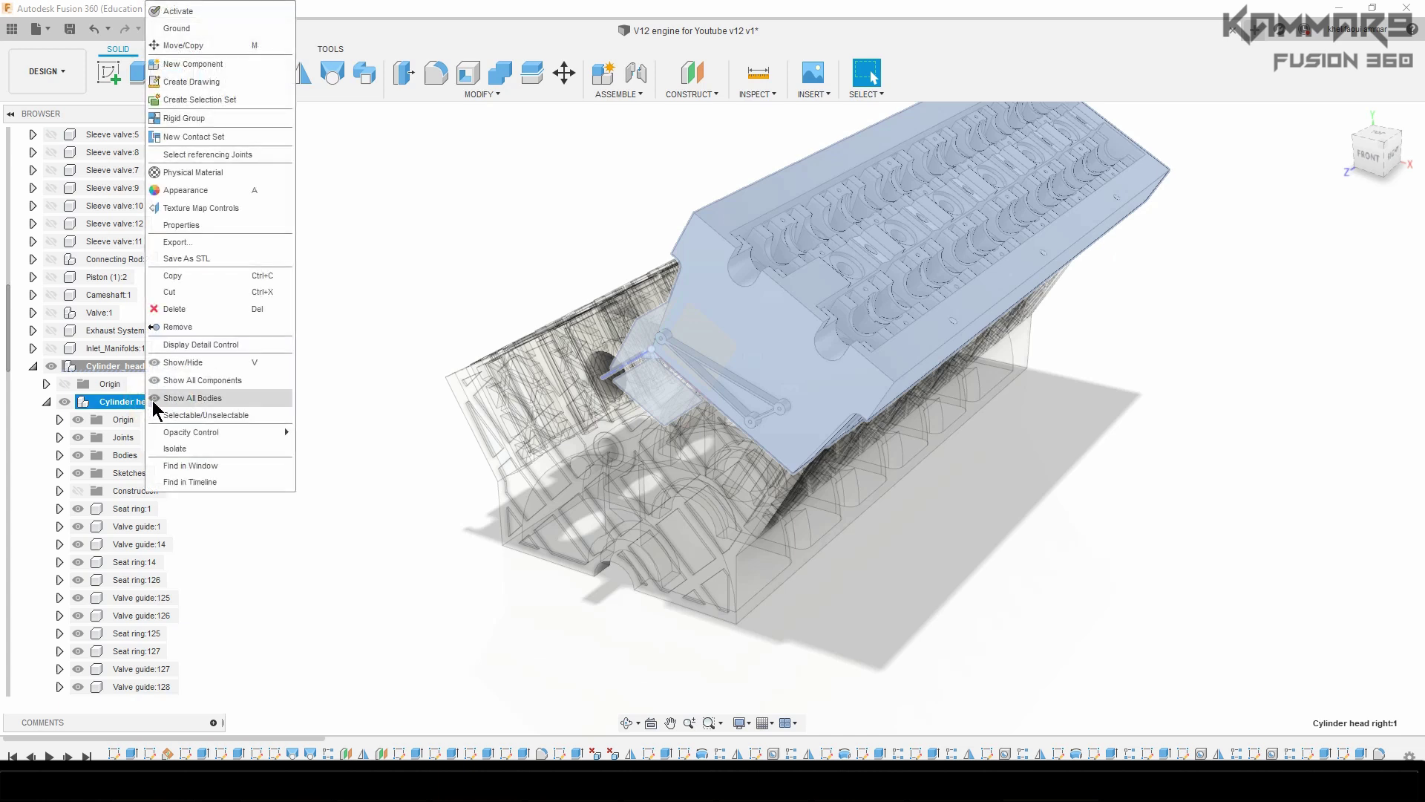
pyautogui.click(221, 574)
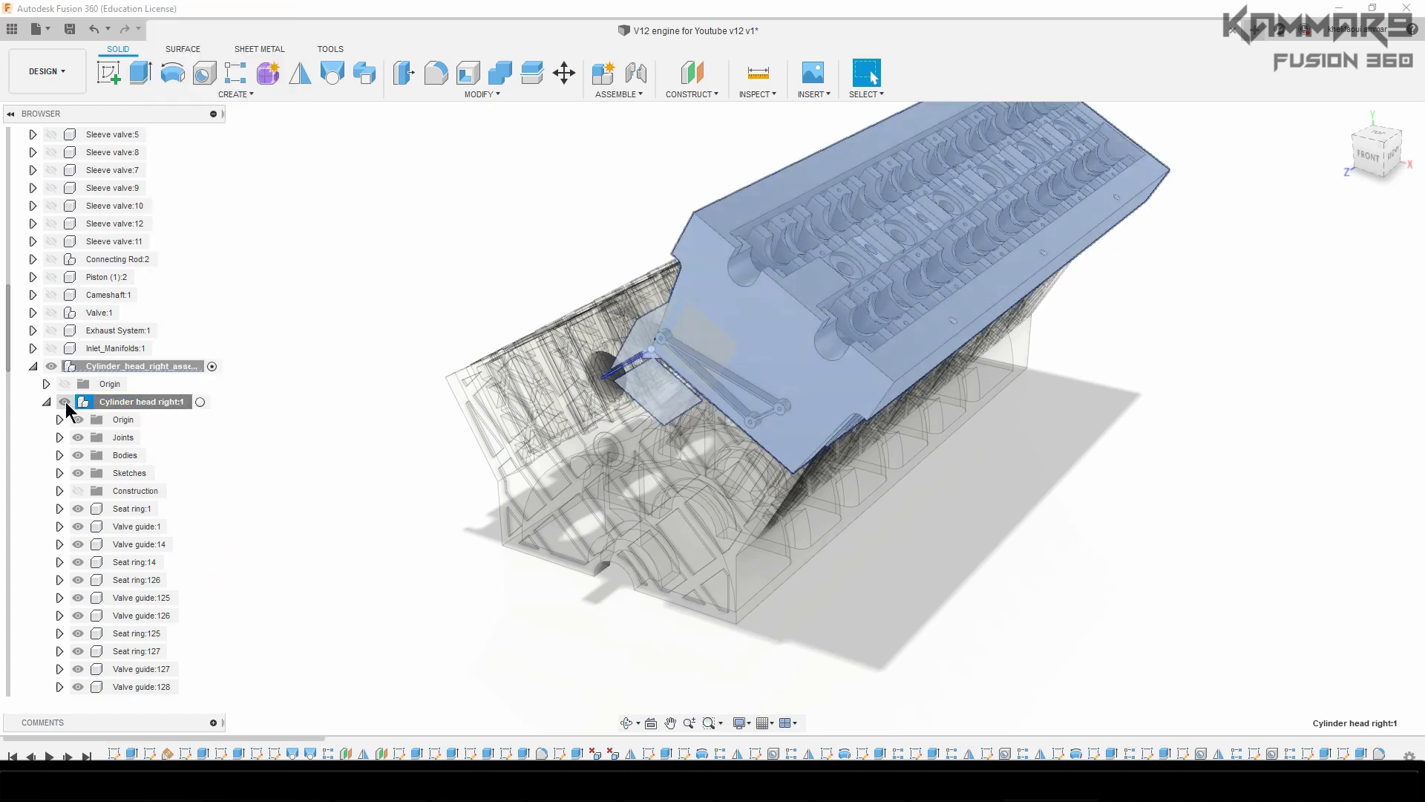
pyautogui.click(60, 454)
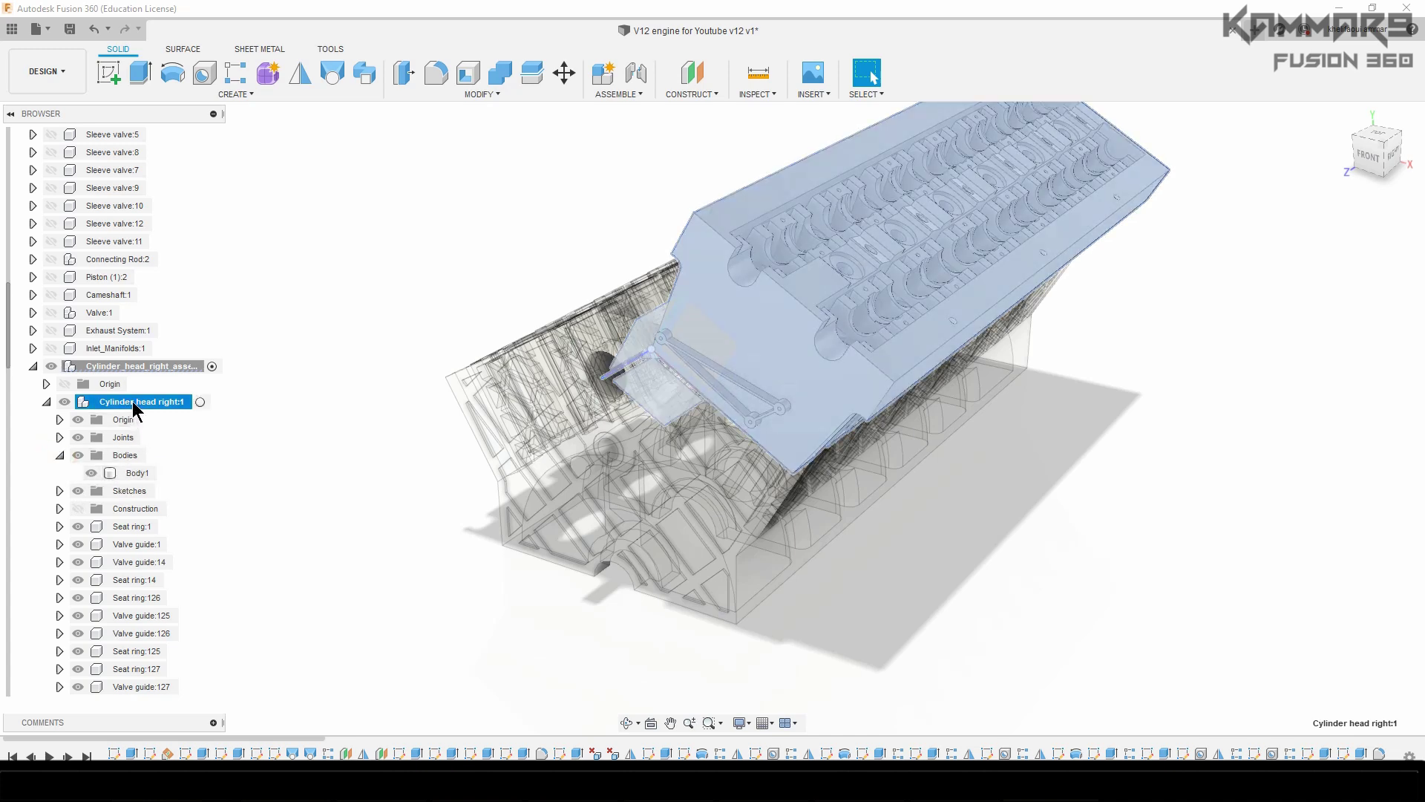
pyautogui.click(59, 455)
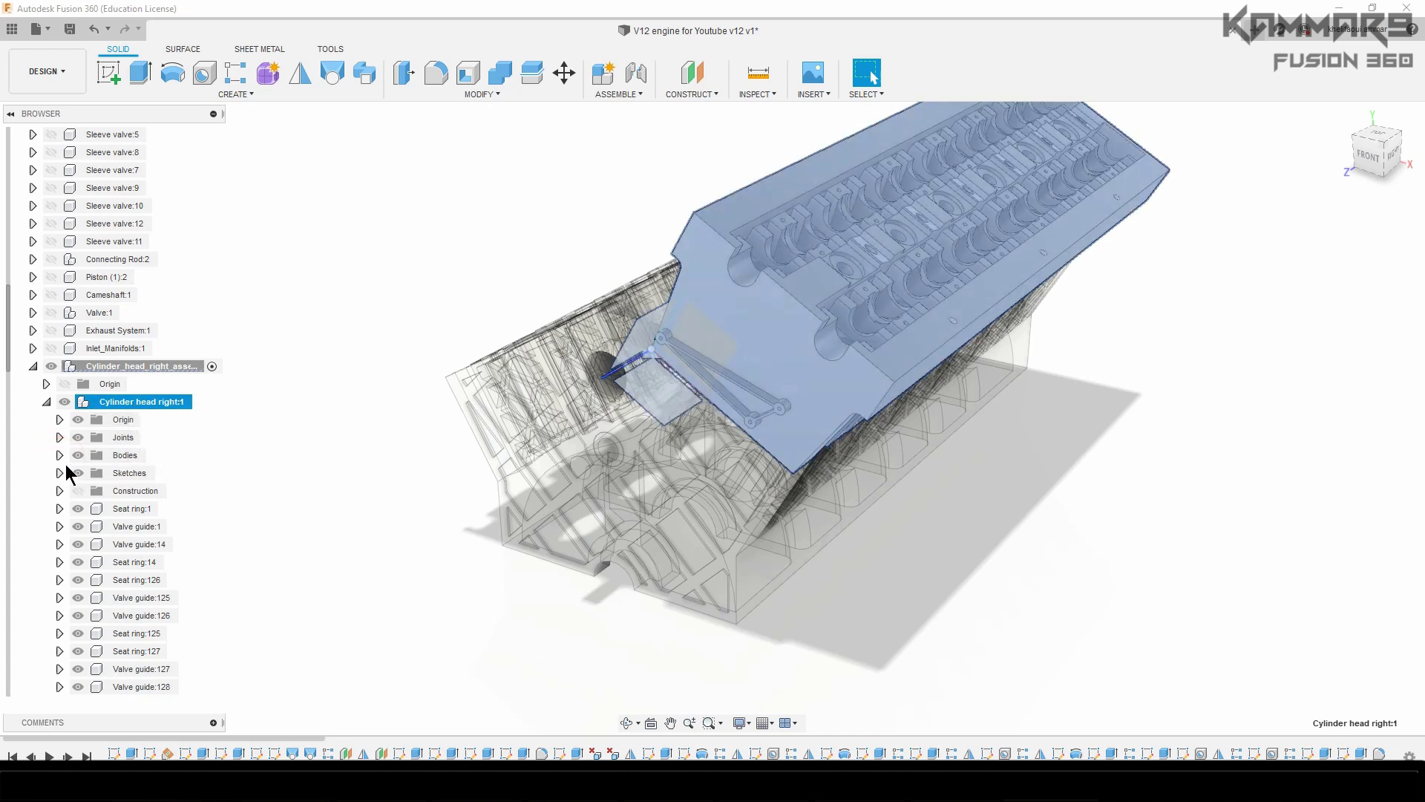
# - Move all seat rings and valve guides out of Cylinder head right, directly into Cylinder_head_right_assembly
pyautogui.click(122, 508)
pyautogui.scroll(-2, 121, 534)
pyautogui.scroll(-10, 122, 536)
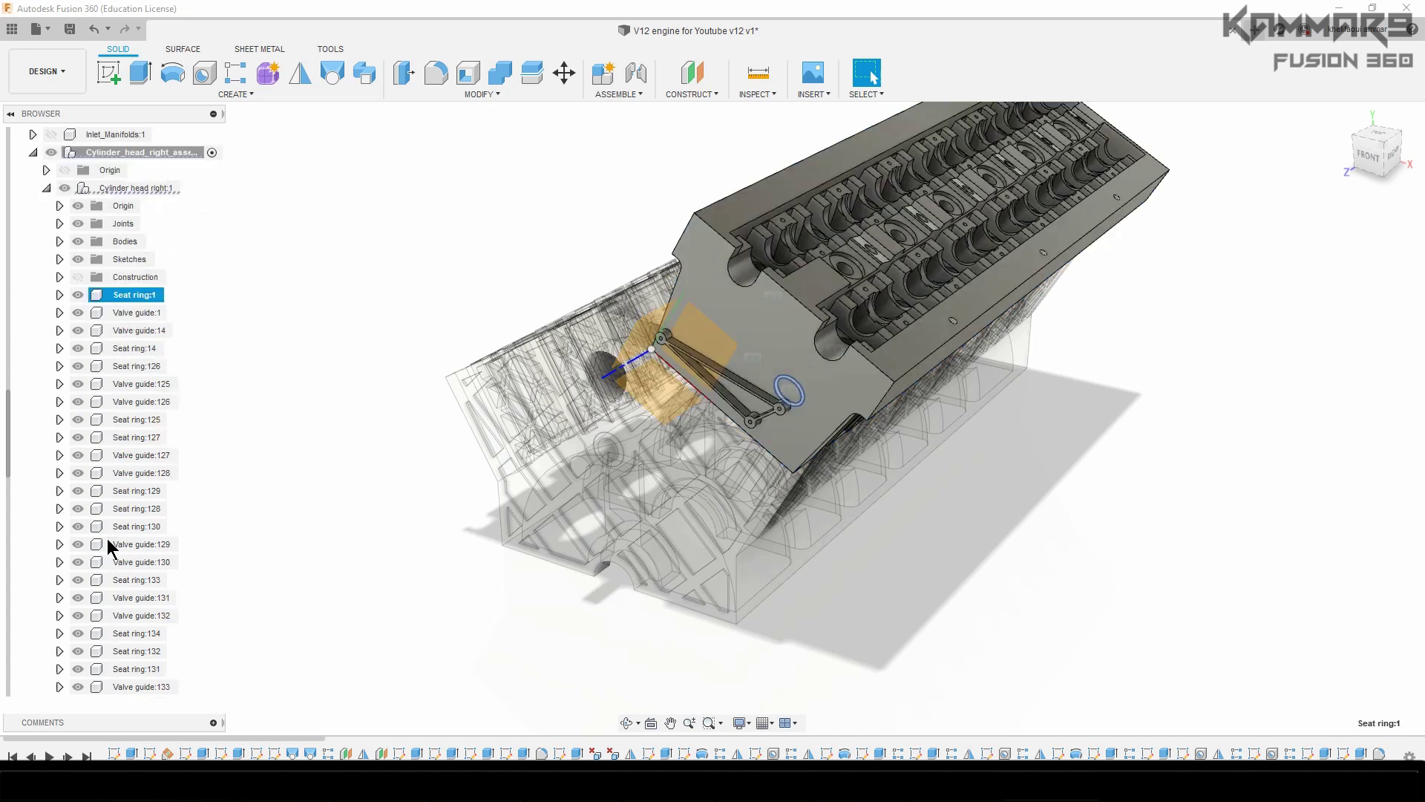
pyautogui.scroll(-2, 115, 569)
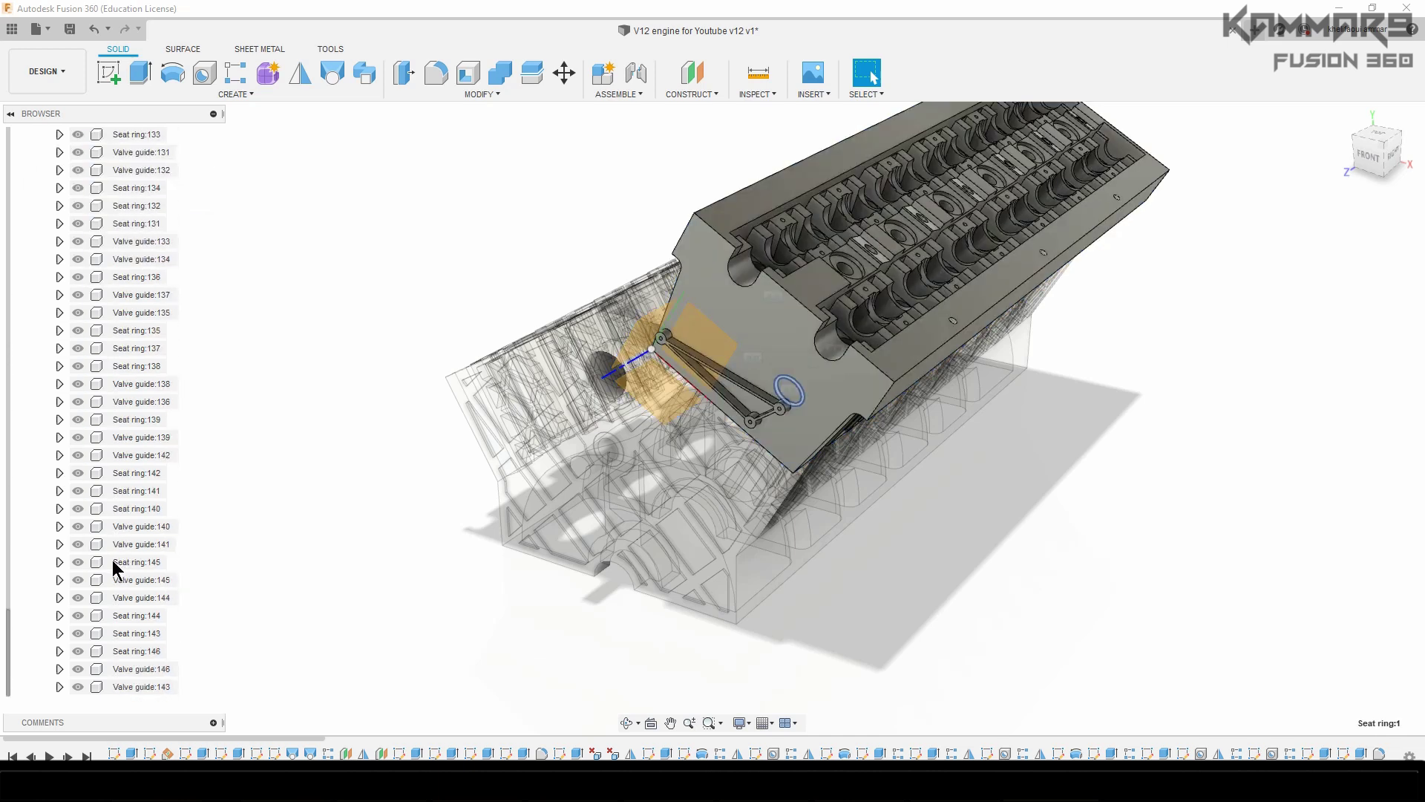
pyautogui.keyDown('shift'); pyautogui.click(121, 688); pyautogui.keyUp('shift')
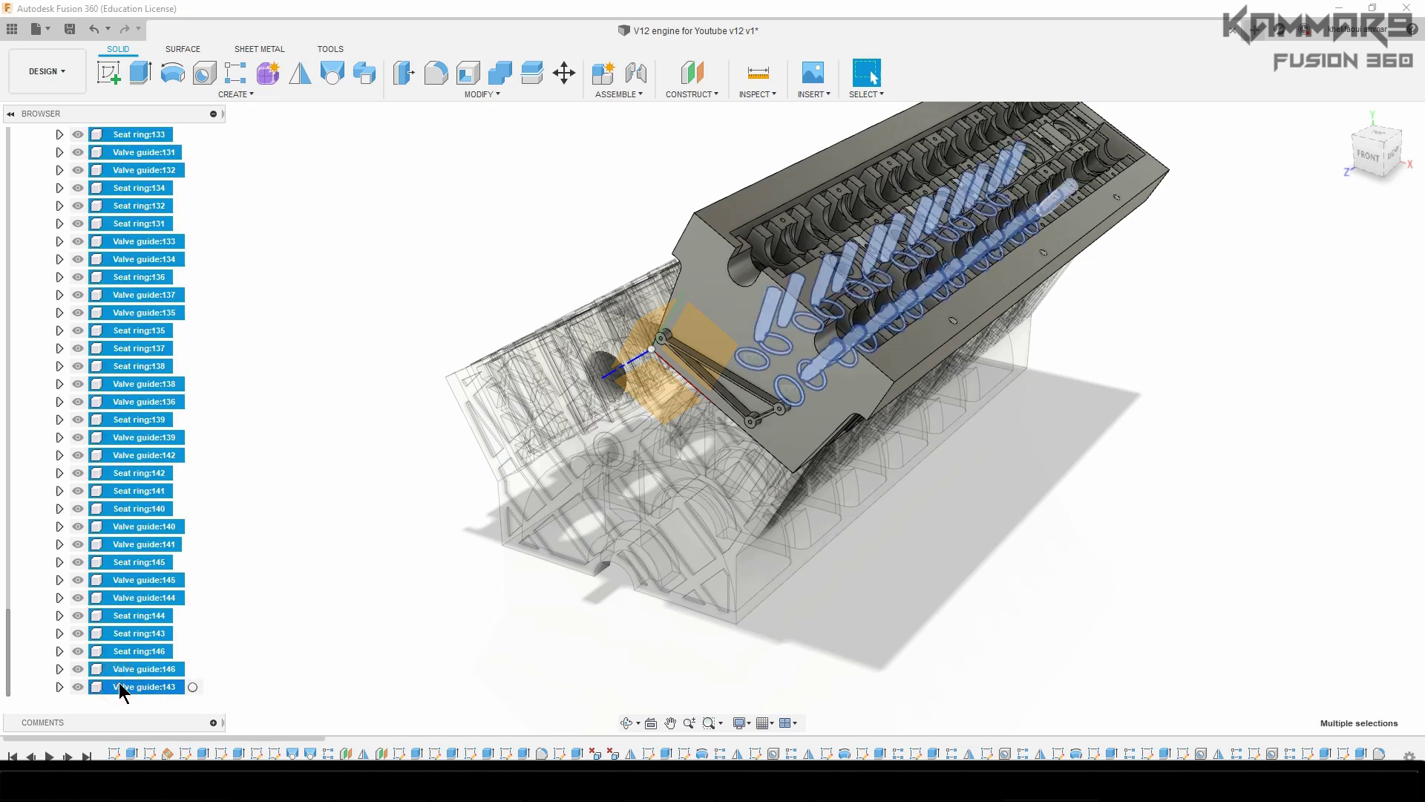
pyautogui.scroll(6, 138, 579)
pyautogui.scroll(9, 141, 564)
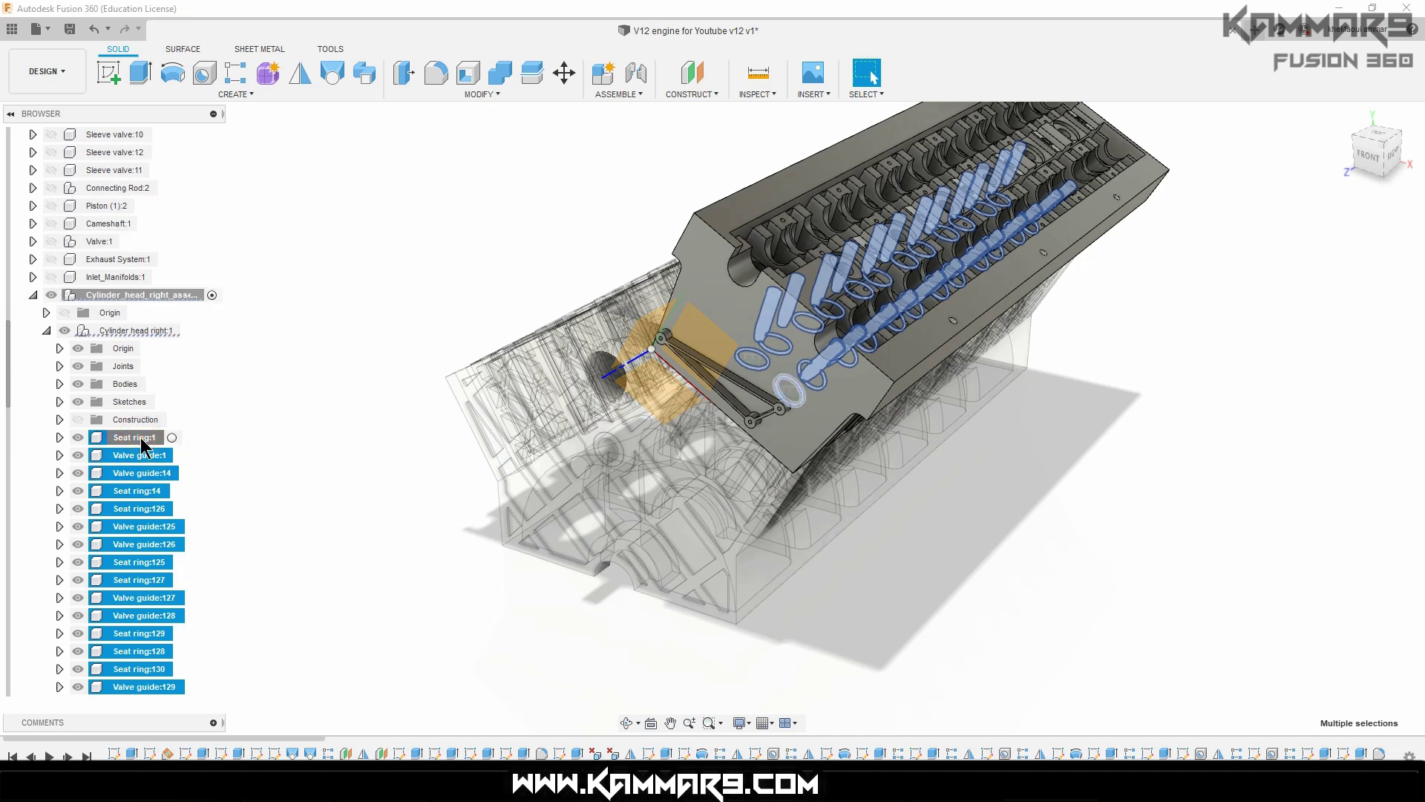
pyautogui.moveTo(142, 445); pyautogui.dragTo(101, 302)
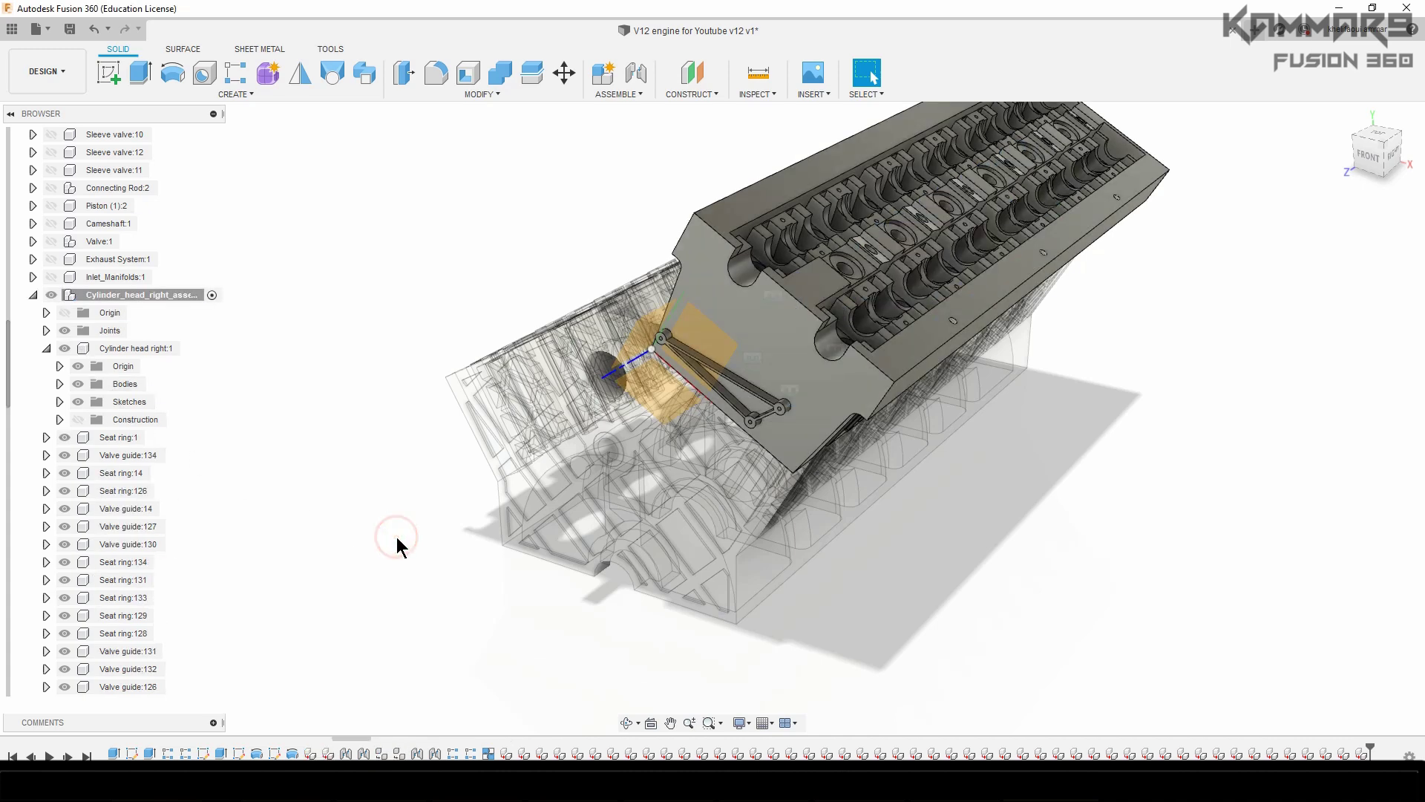
# - Collapse Cylinder head right and Cylinder_head_right_assembly in the component tree, and make the top-level engine component active
pyautogui.click(160, 291)
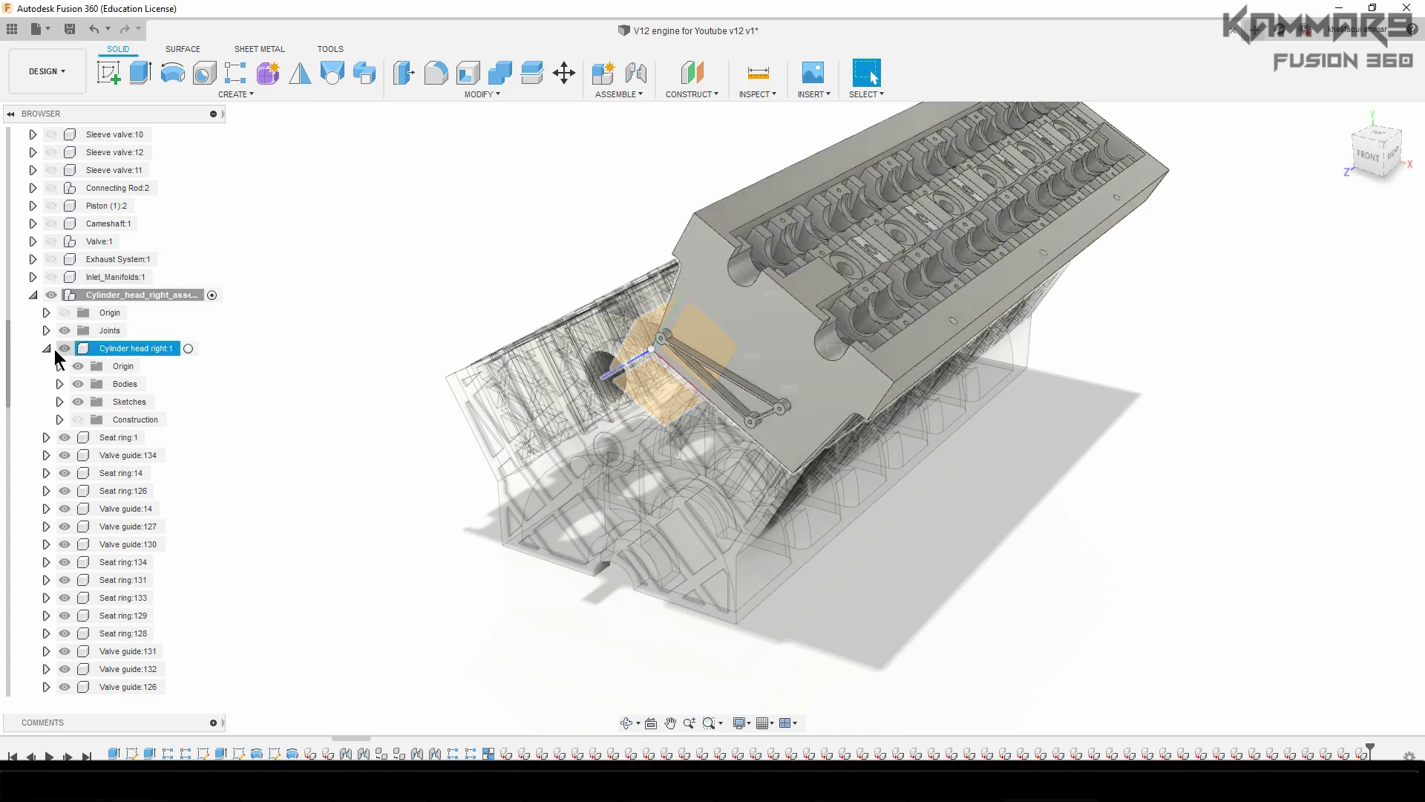
pyautogui.click(46, 348)
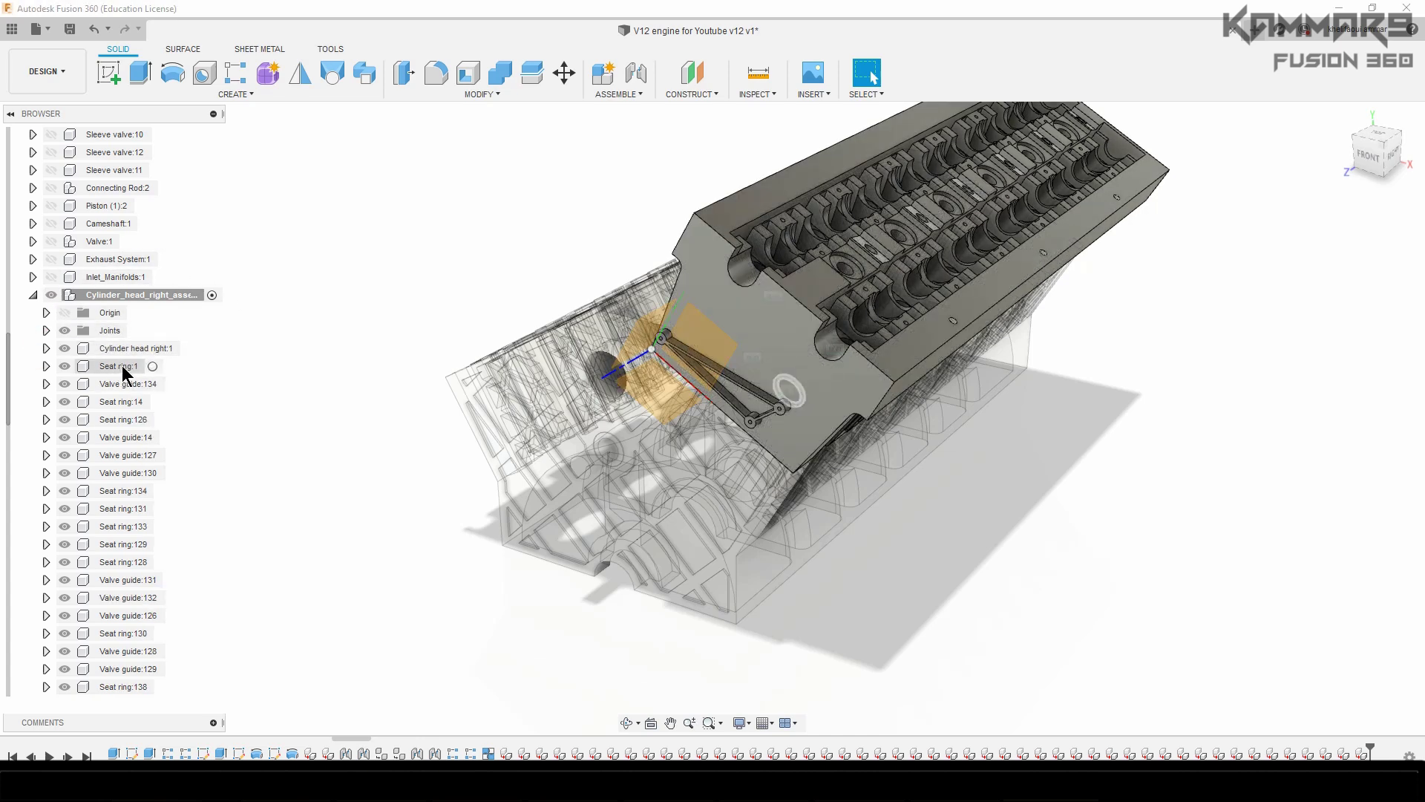
pyautogui.click(141, 349)
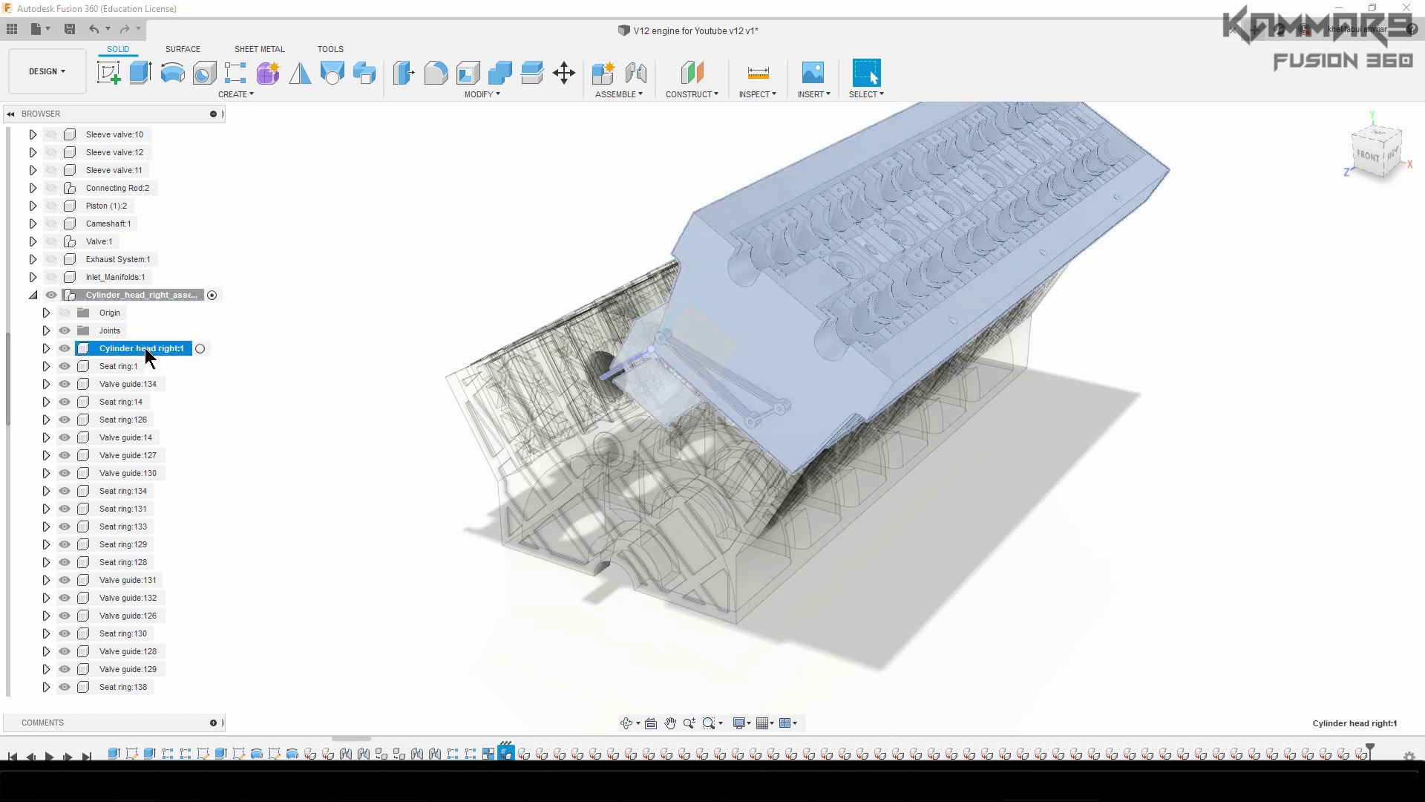
pyautogui.click(33, 296)
pyautogui.click(292, 445)
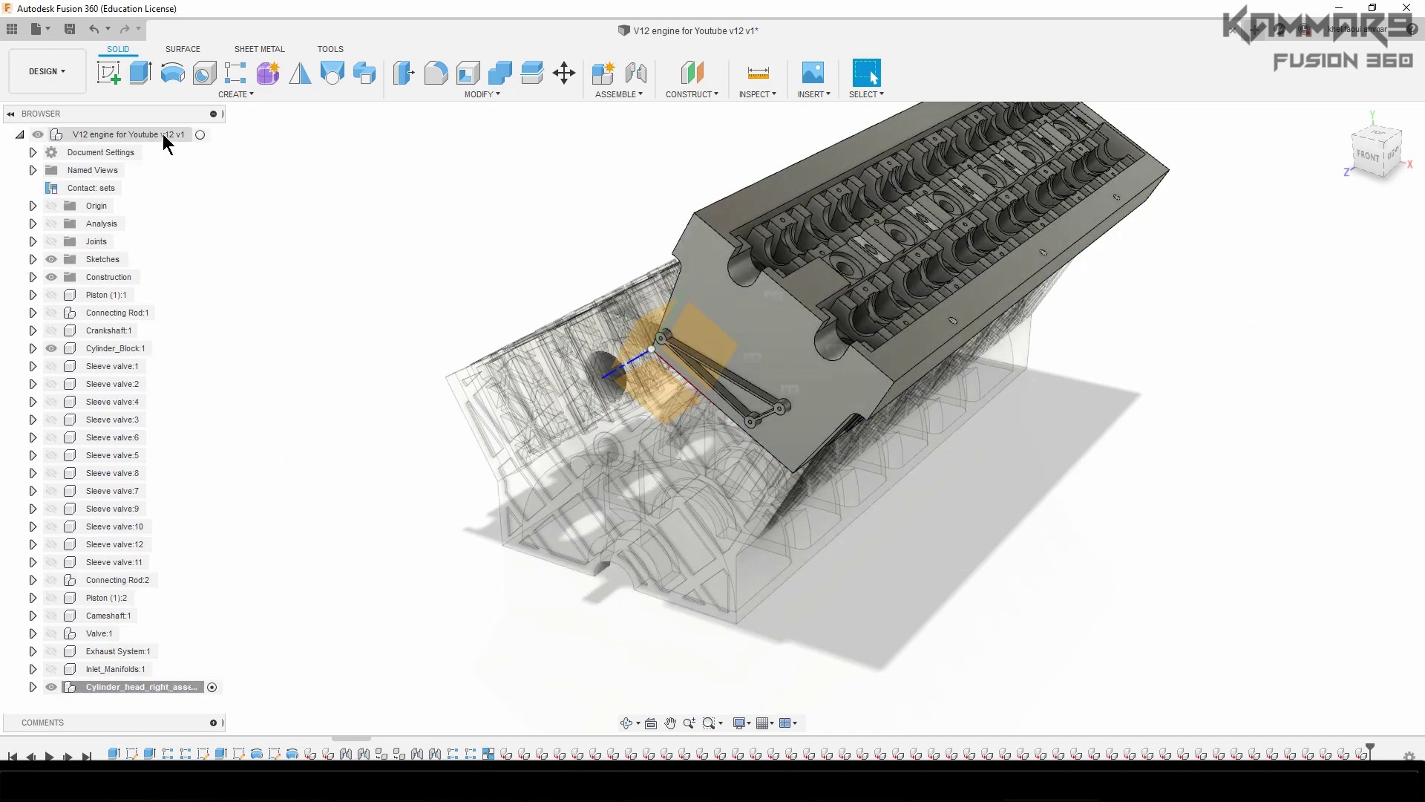
pyautogui.click(199, 135)
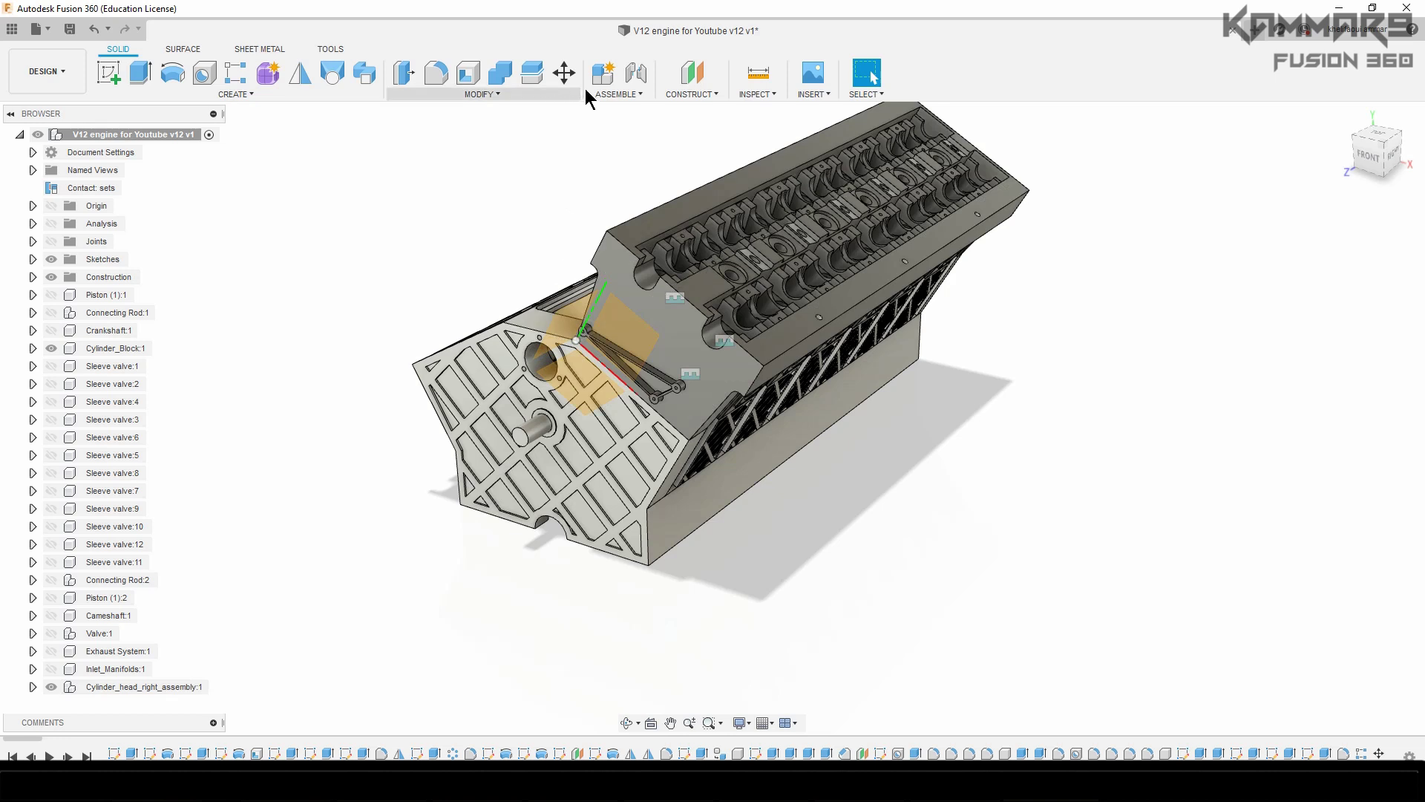
# - Create an empty component named Cylinder_head_left_assembly under the top-level engine assembly, and make the top-level component active again
pyautogui.click(604, 73)
pyautogui.doubleClick(1314, 268)
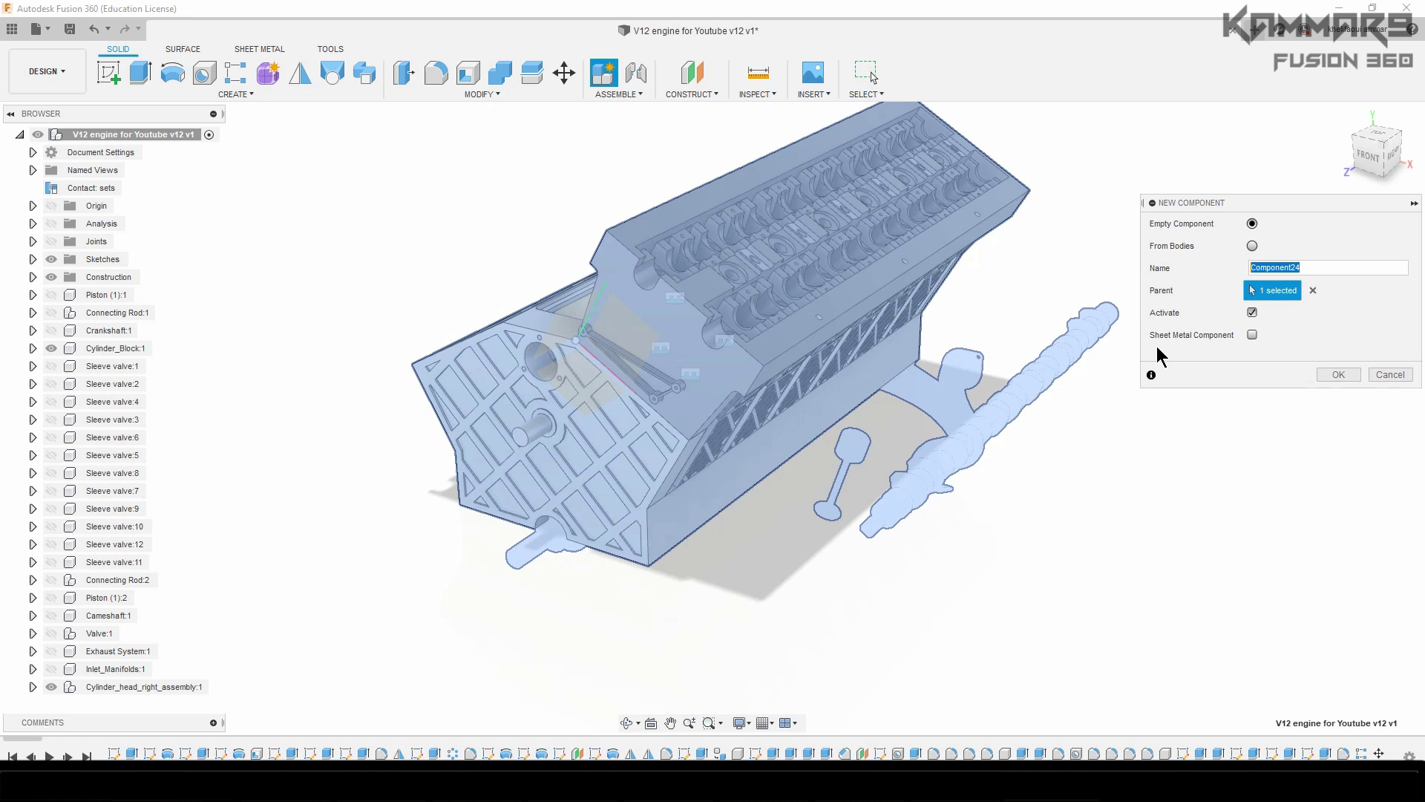
pyautogui.write('Cylinder_left')
pyautogui.press('BackSpace')
pyautogui.press('BackSpace')
pyautogui.press('BackSpace')
pyautogui.press('BackSpace')
pyautogui.write('head_left_assembly')
pyautogui.press('Return')
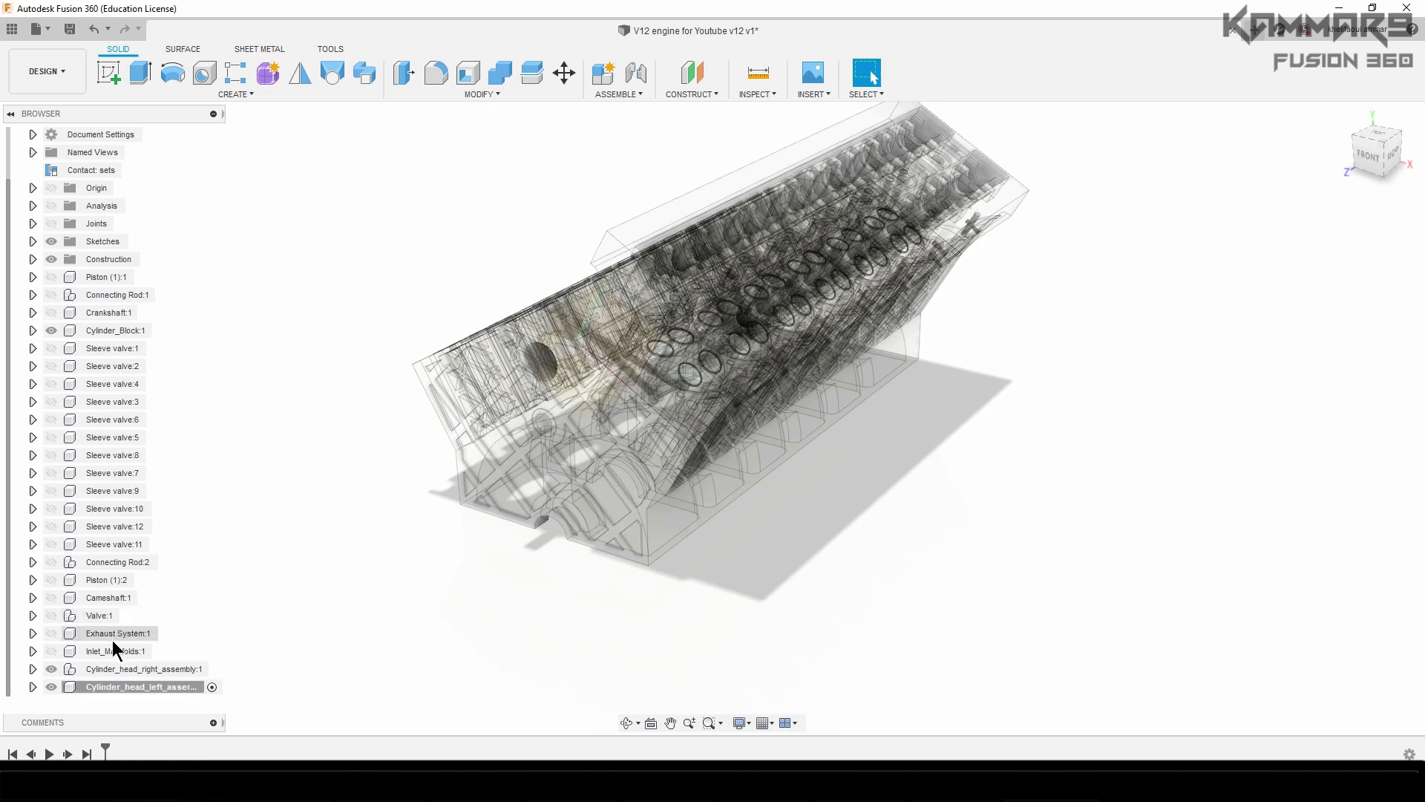
pyautogui.scroll(1, 112, 640)
pyautogui.click(201, 134)
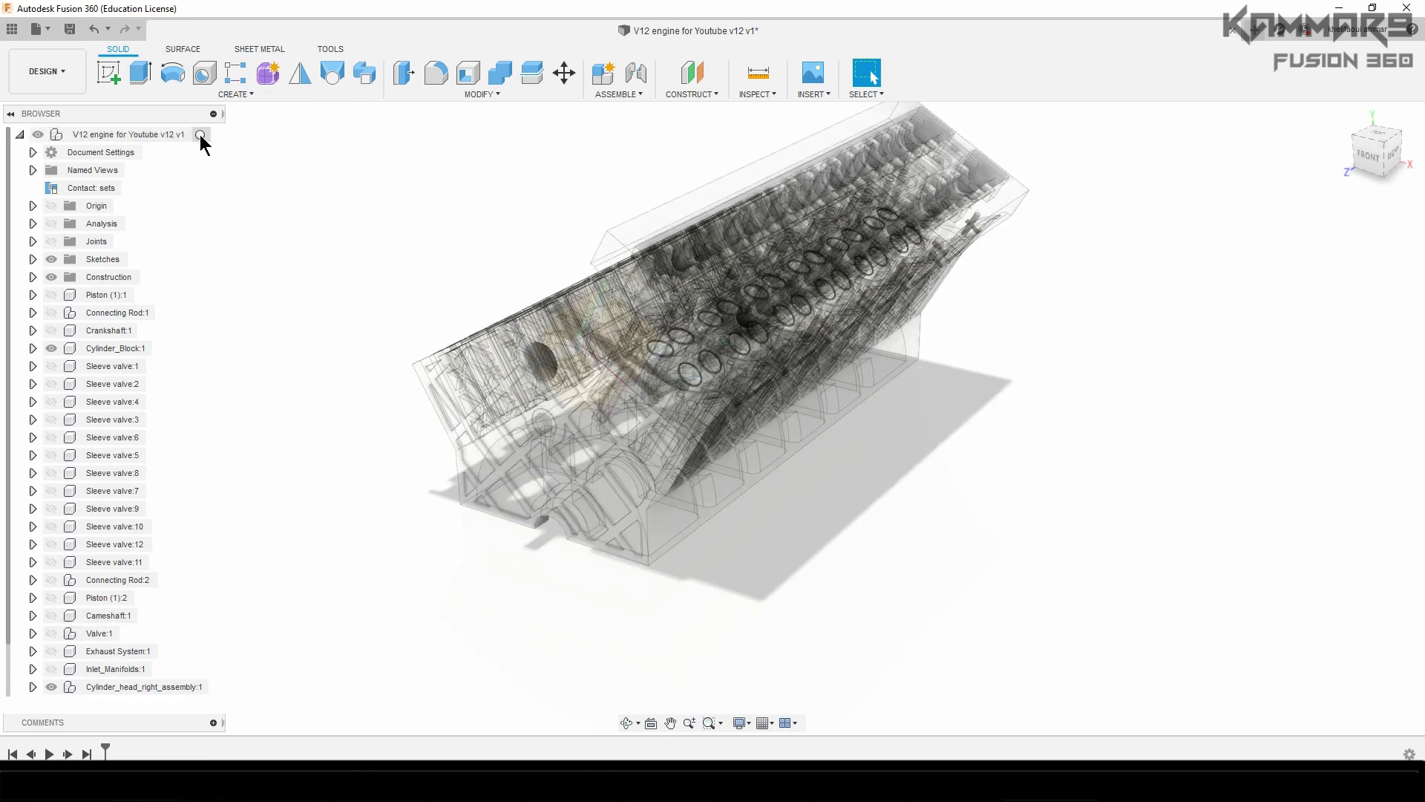
# - Copy Cylinder head right from Cylinder_head_right_assembly and paste it as a new independent component into Cylinder_head_left_assembly
pyautogui.scroll(-1, 118, 384)
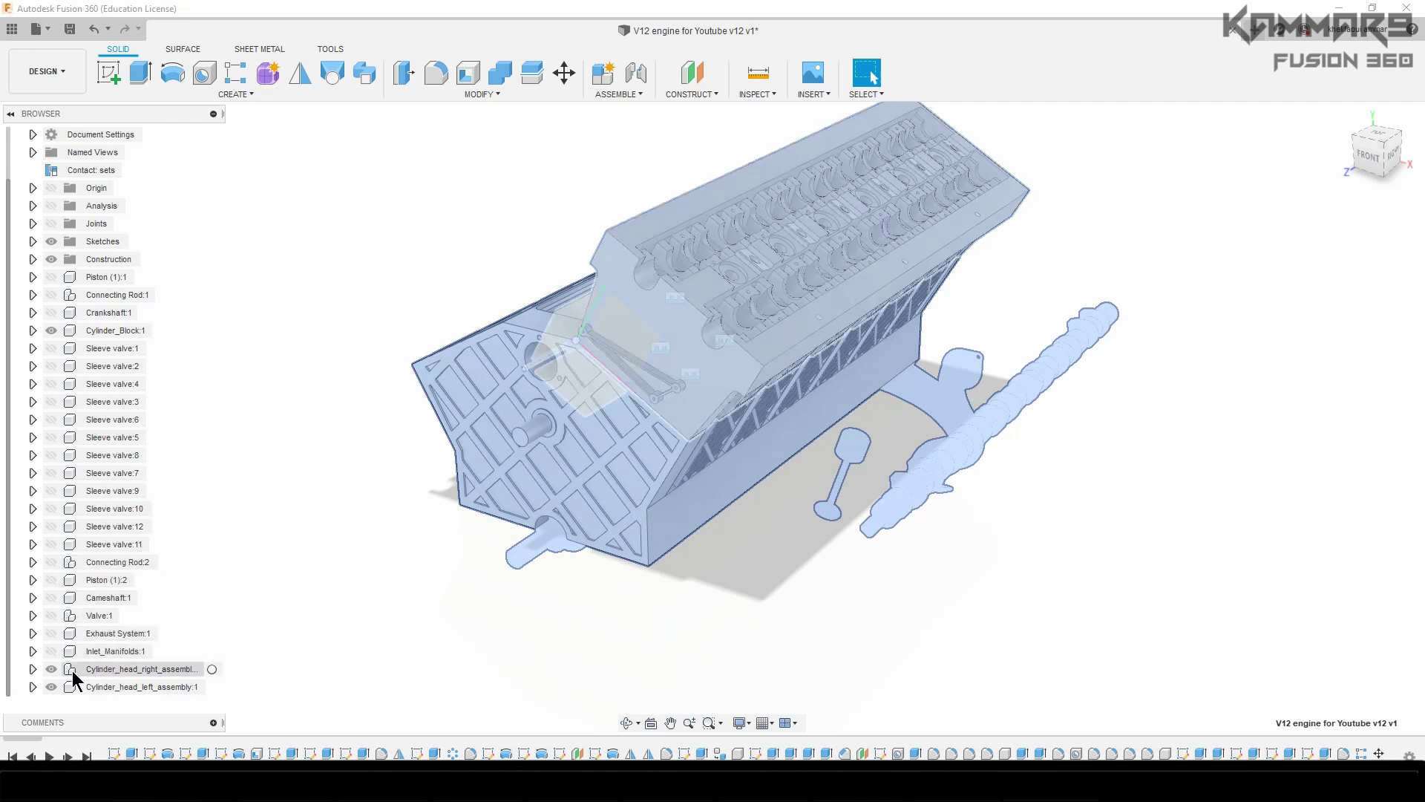
pyautogui.click(33, 669)
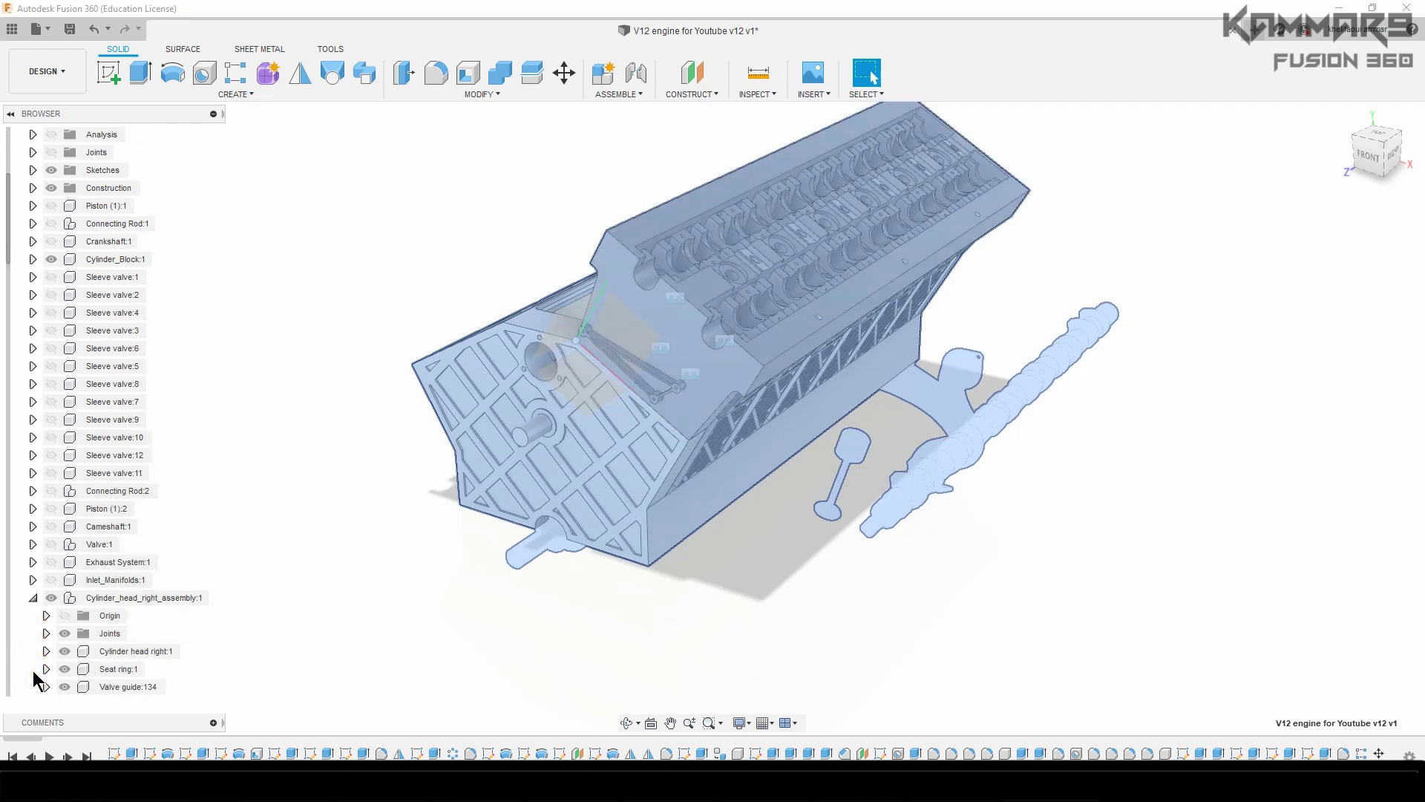
pyautogui.scroll(-3, 112, 594)
pyautogui.click(142, 526)
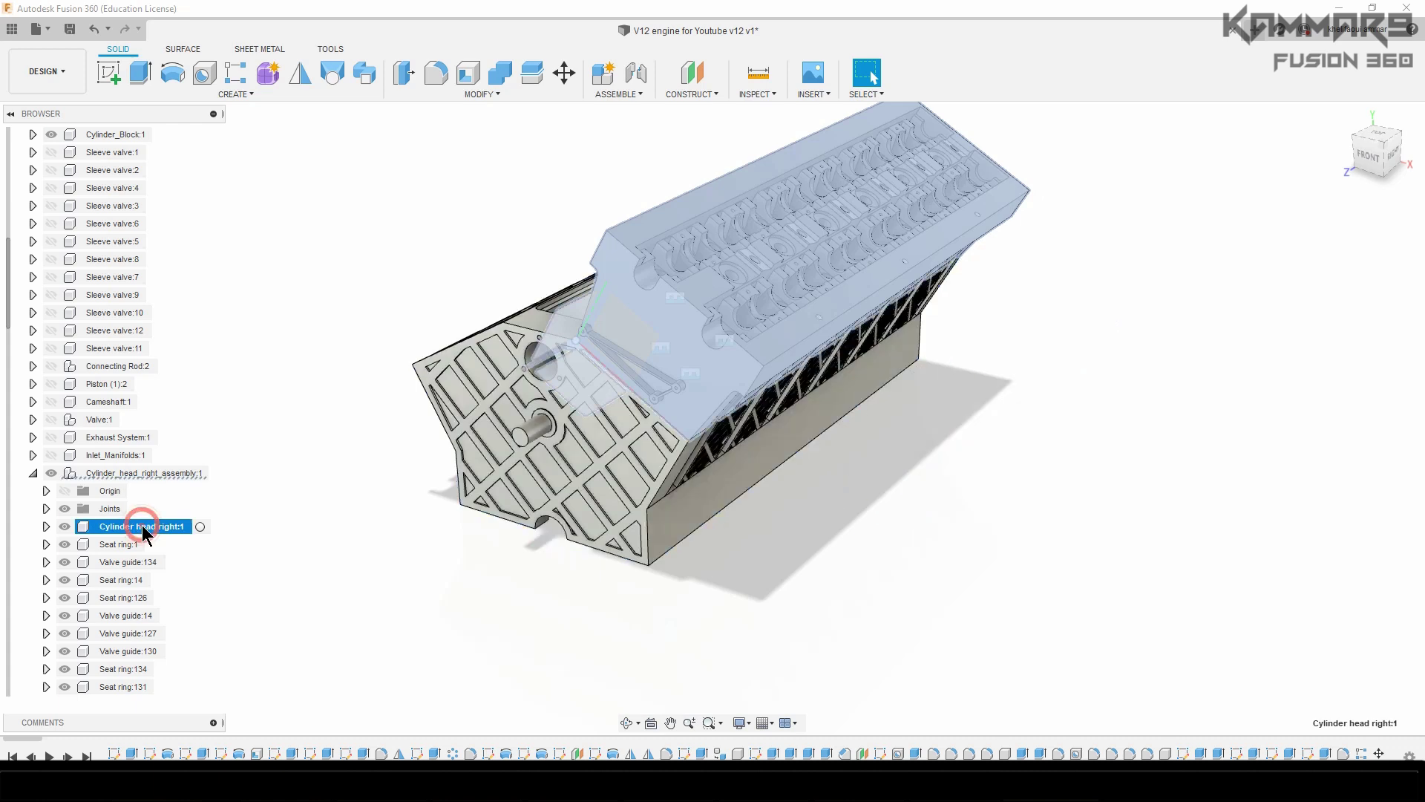
pyautogui.rightClick(141, 527)
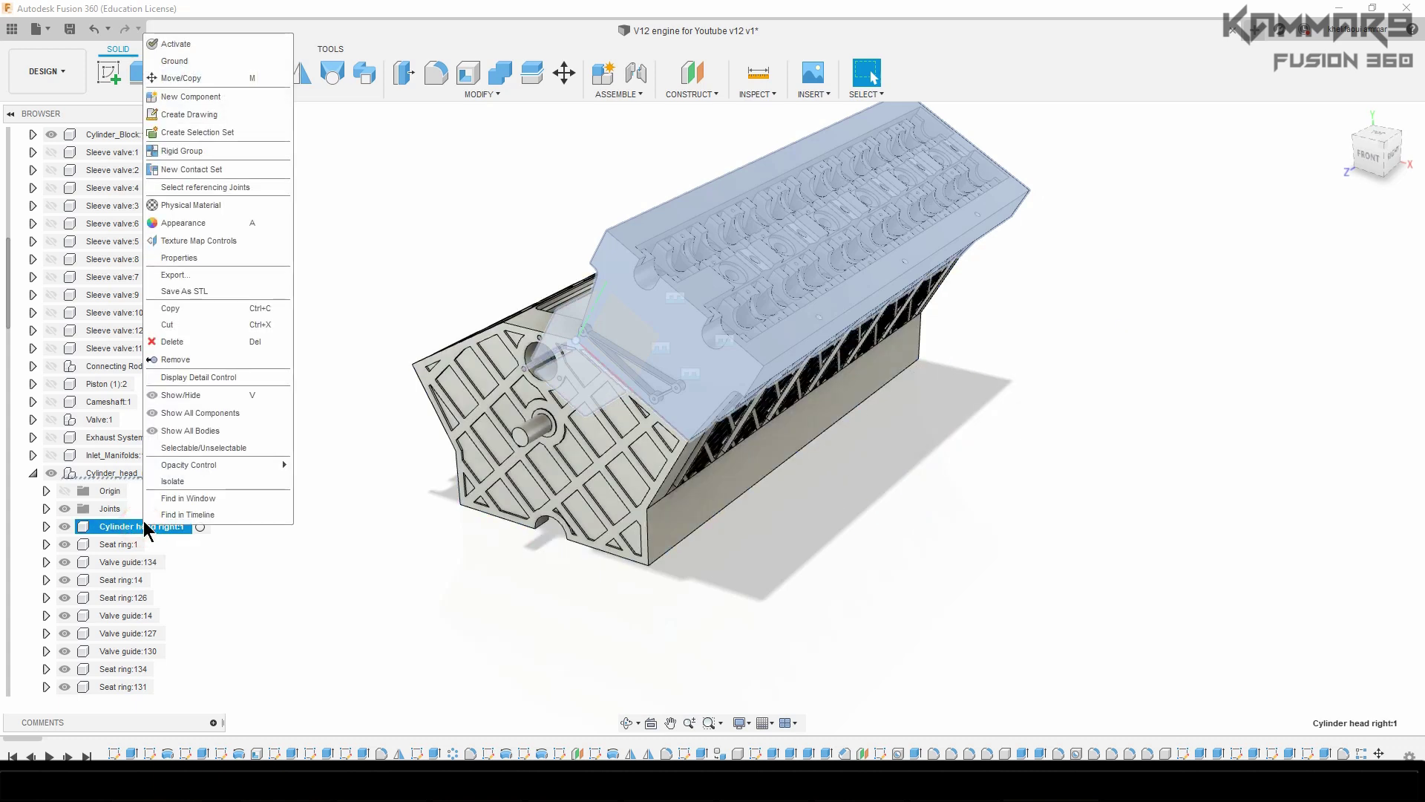
pyautogui.click(178, 310)
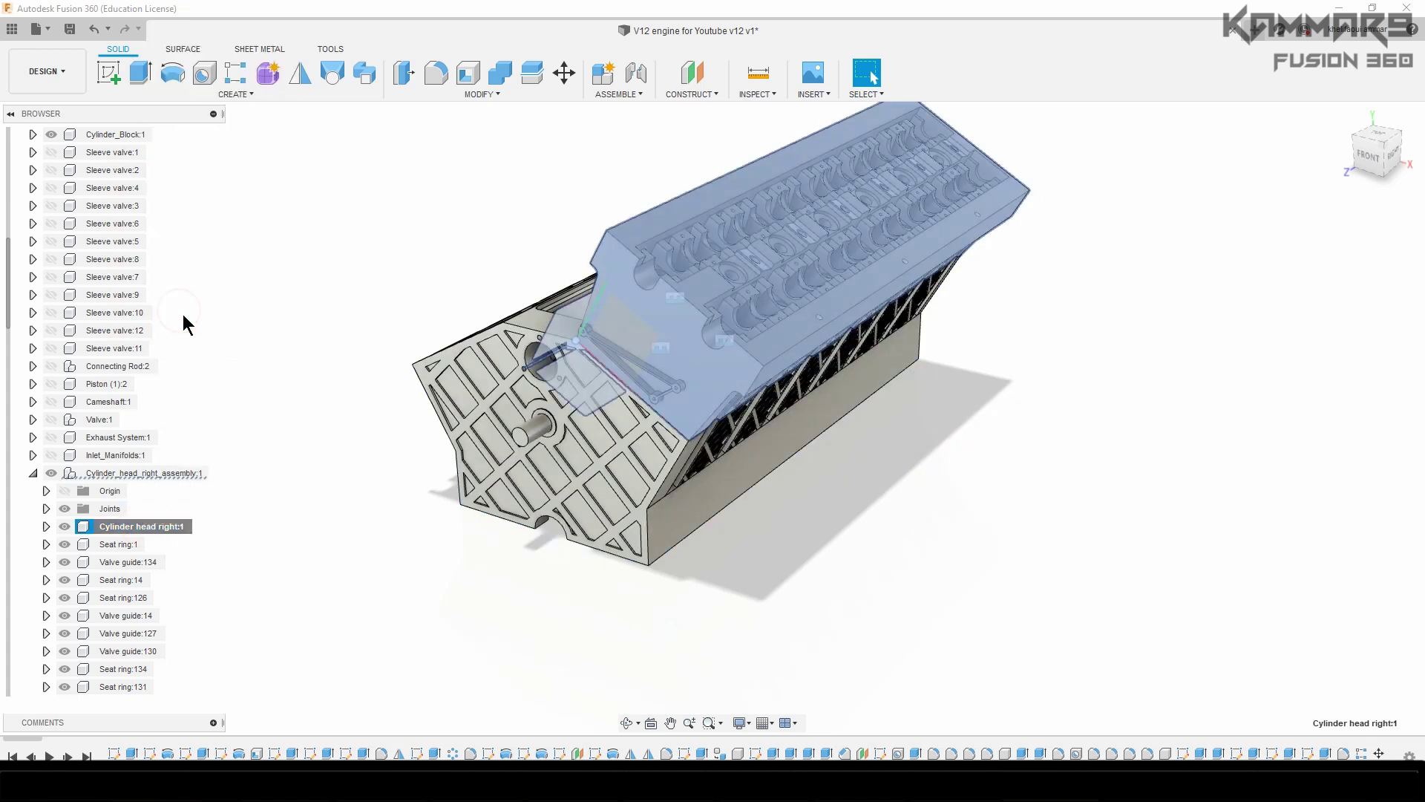
pyautogui.click(33, 473)
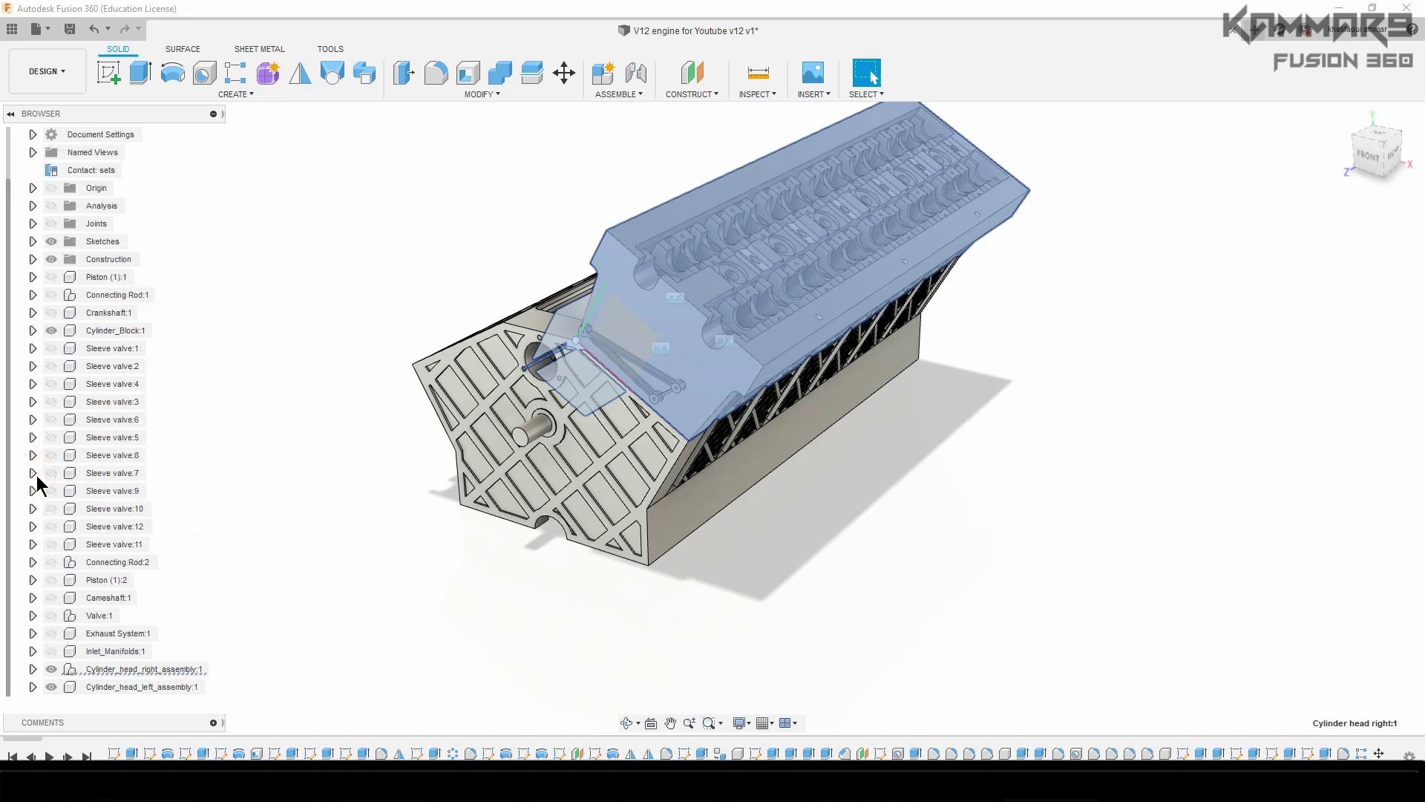
pyautogui.click(100, 688)
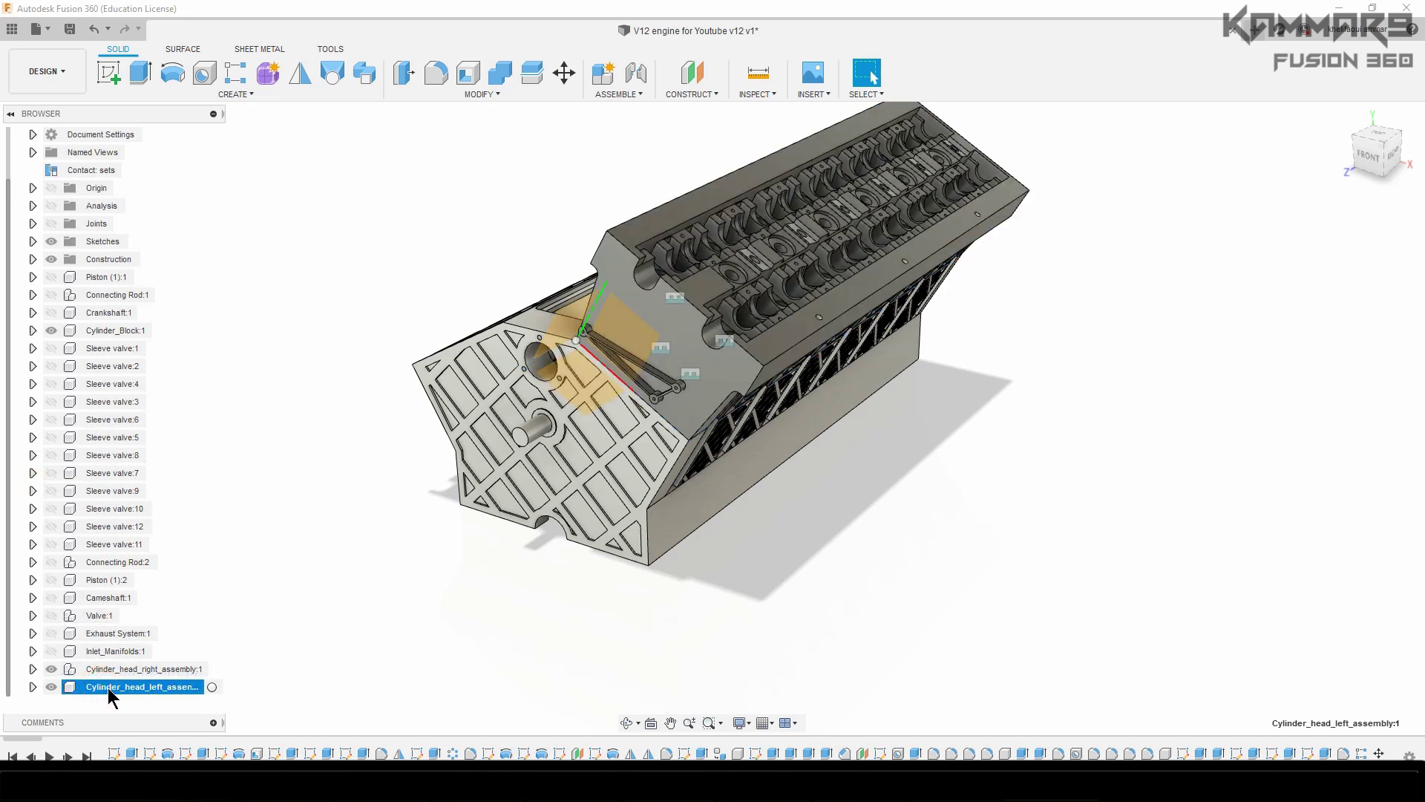
pyautogui.rightClick(112, 687)
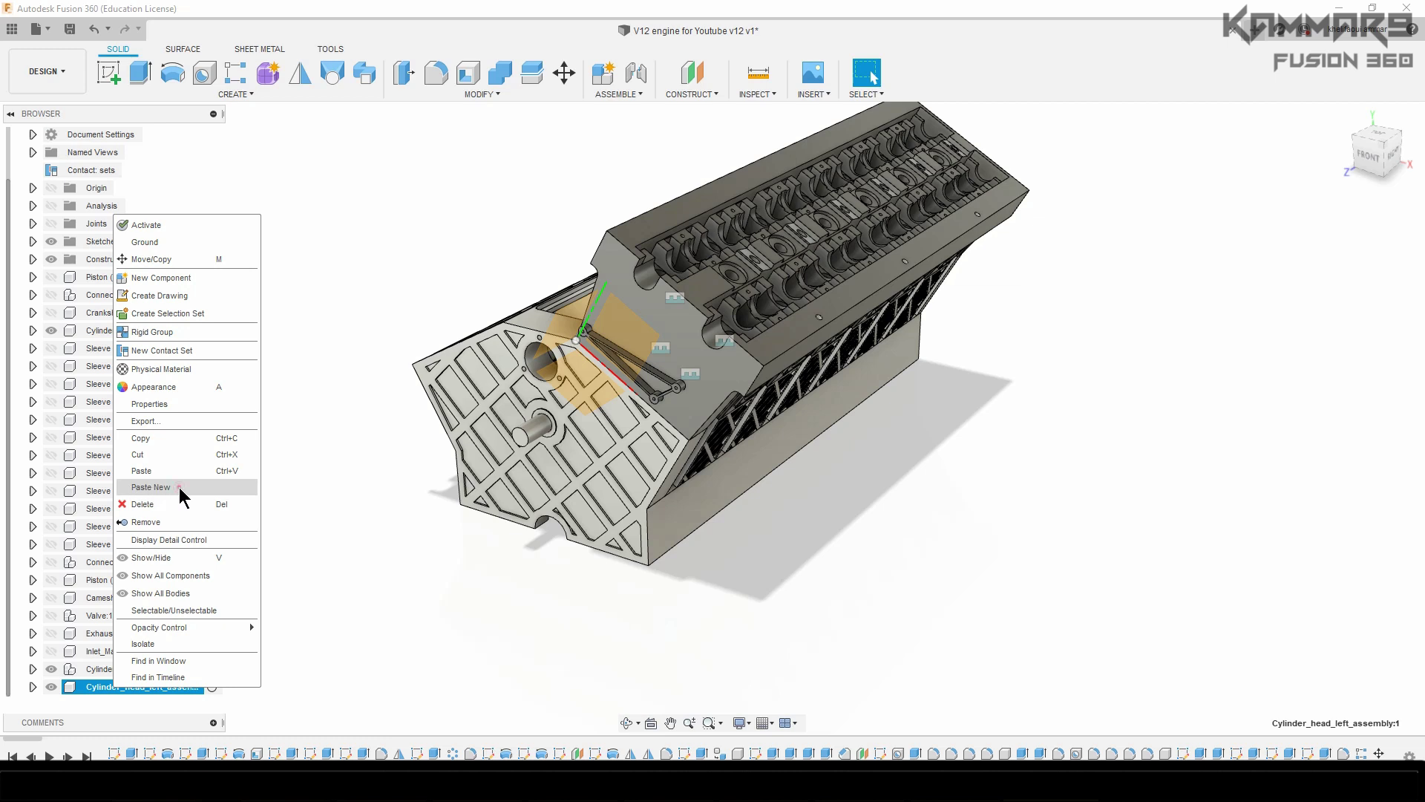
pyautogui.press('Escape')
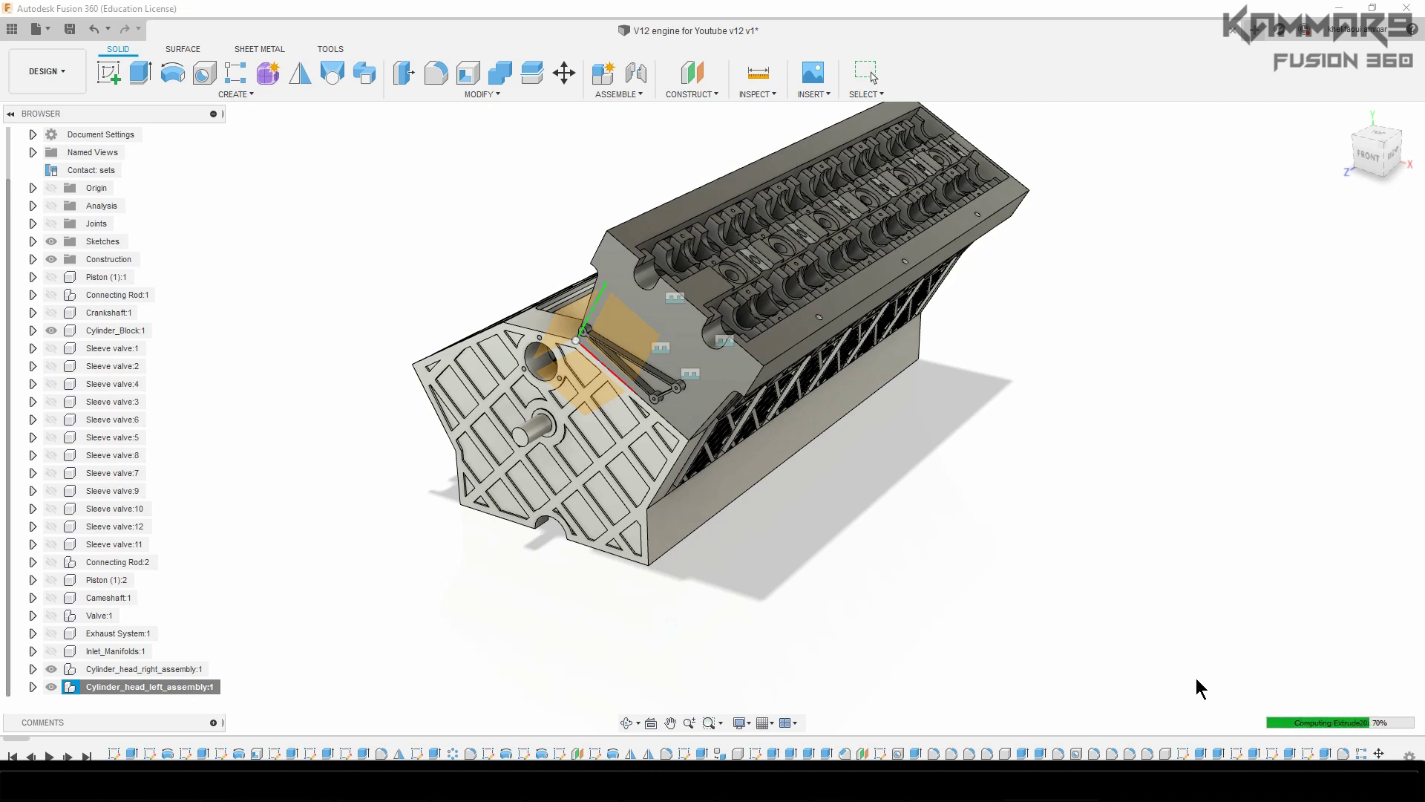
# - Move the pasted cylinder head to the free space above the block's left bank and rotate it 30° about Z so it sits level
pyautogui.press('m')
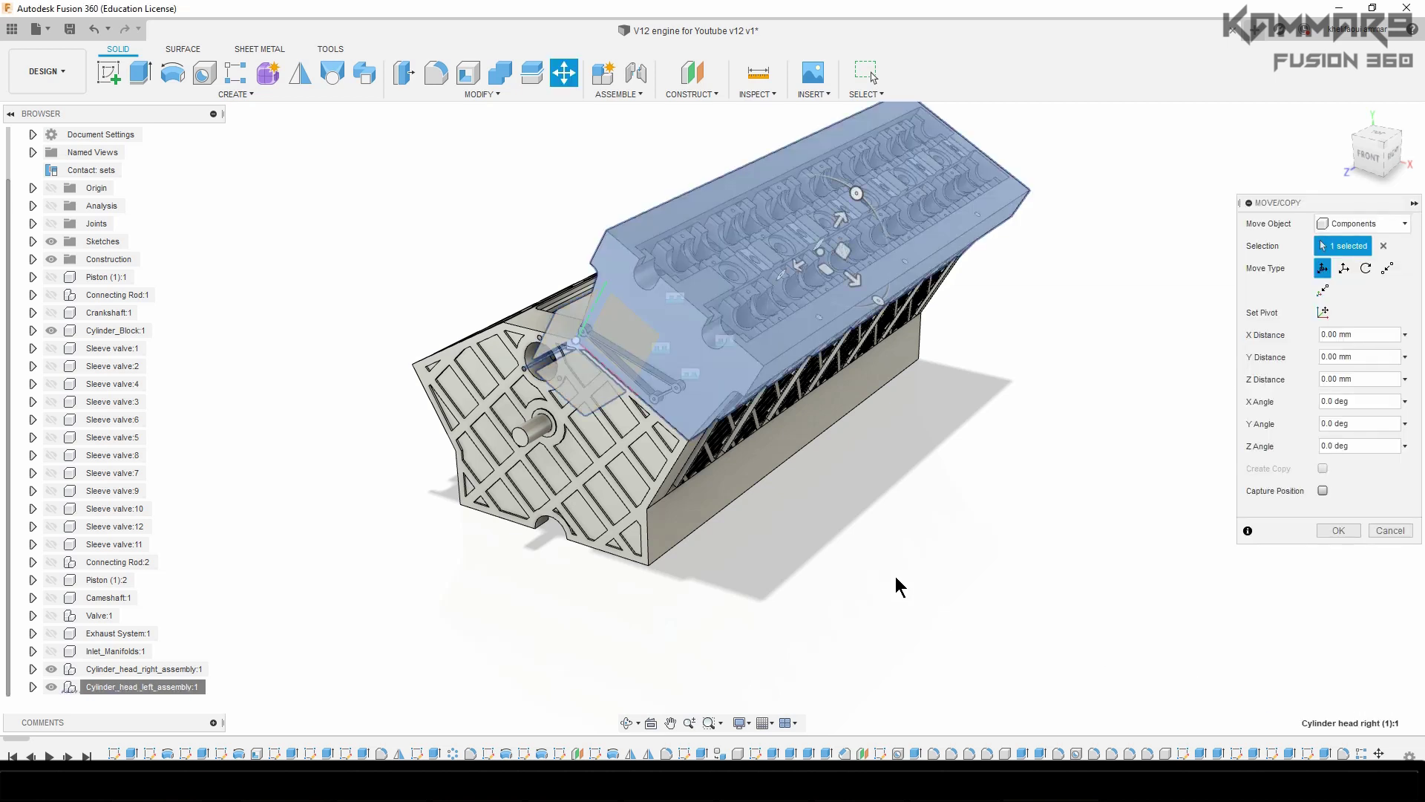
pyautogui.scroll(-2, 895, 576)
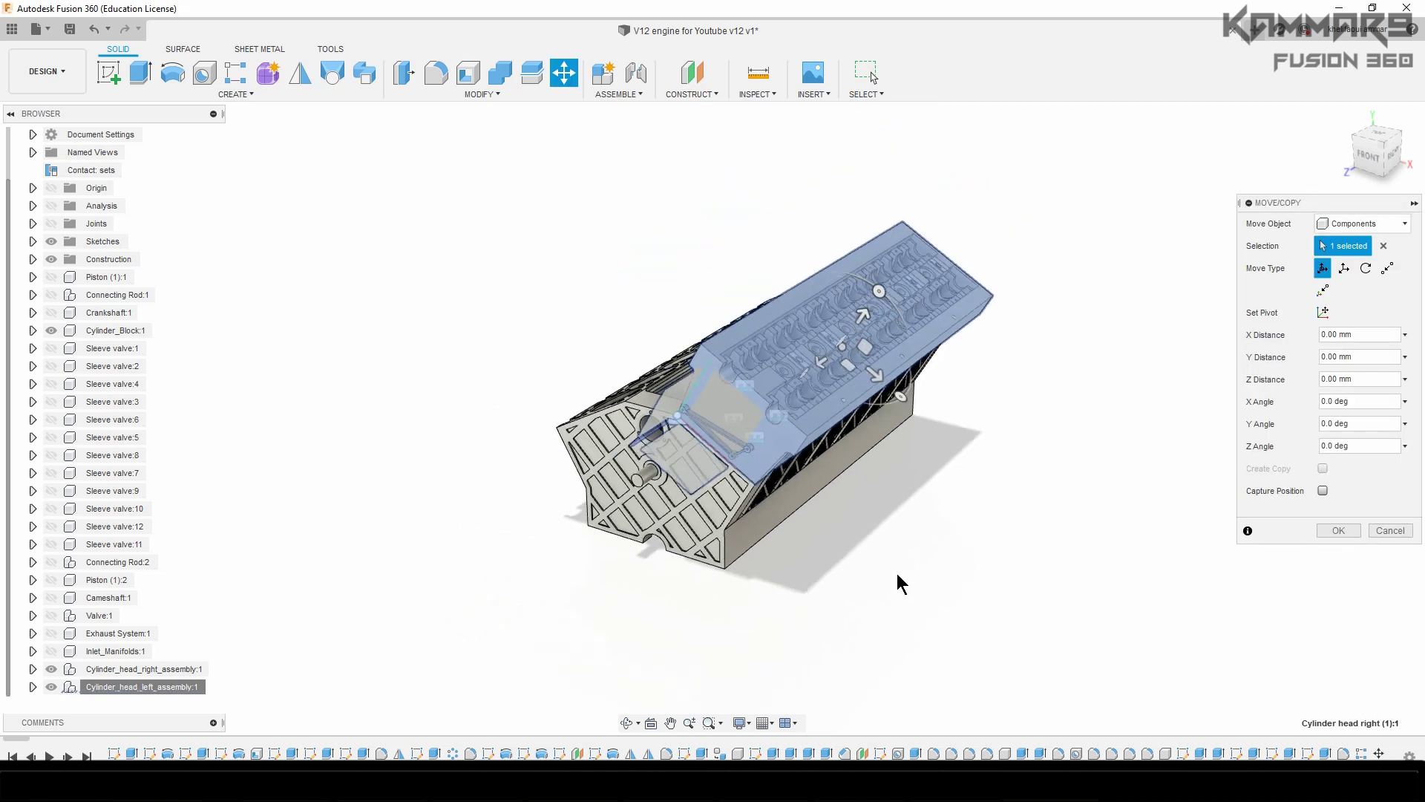
pyautogui.click(1368, 156)
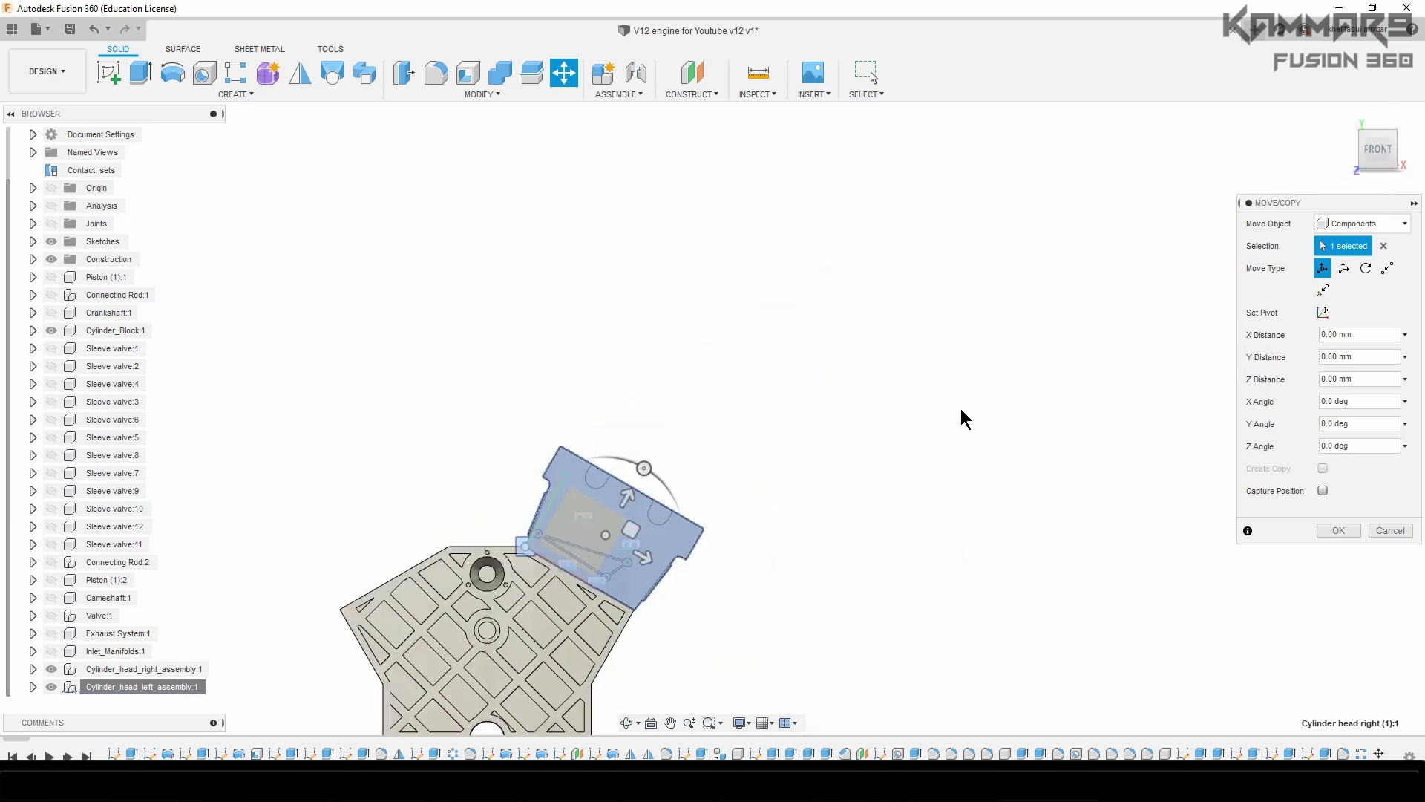
pyautogui.scroll(-1, 960, 408)
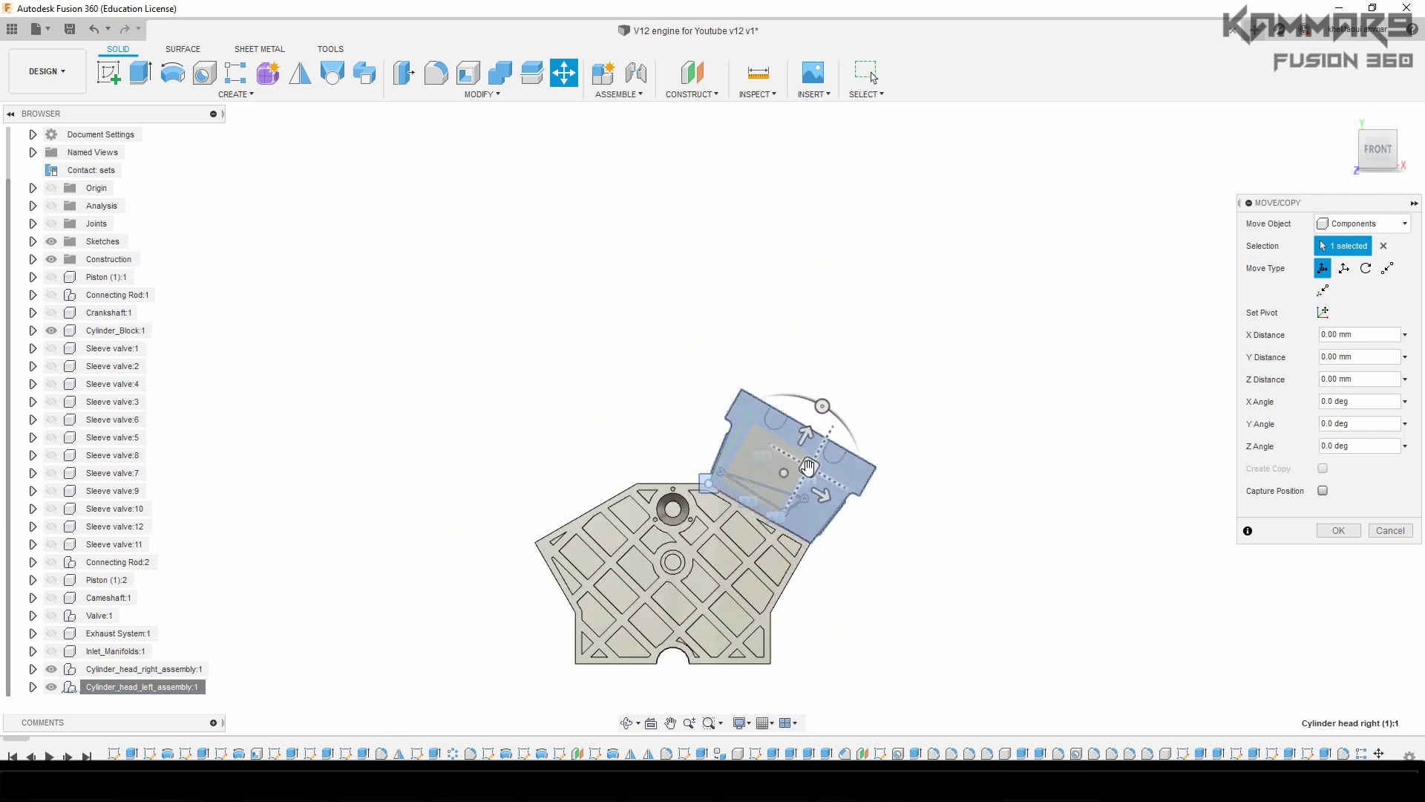
pyautogui.moveTo(809, 468); pyautogui.dragTo(567, 399)
pyautogui.moveTo(581, 339); pyautogui.dragTo(541, 334)
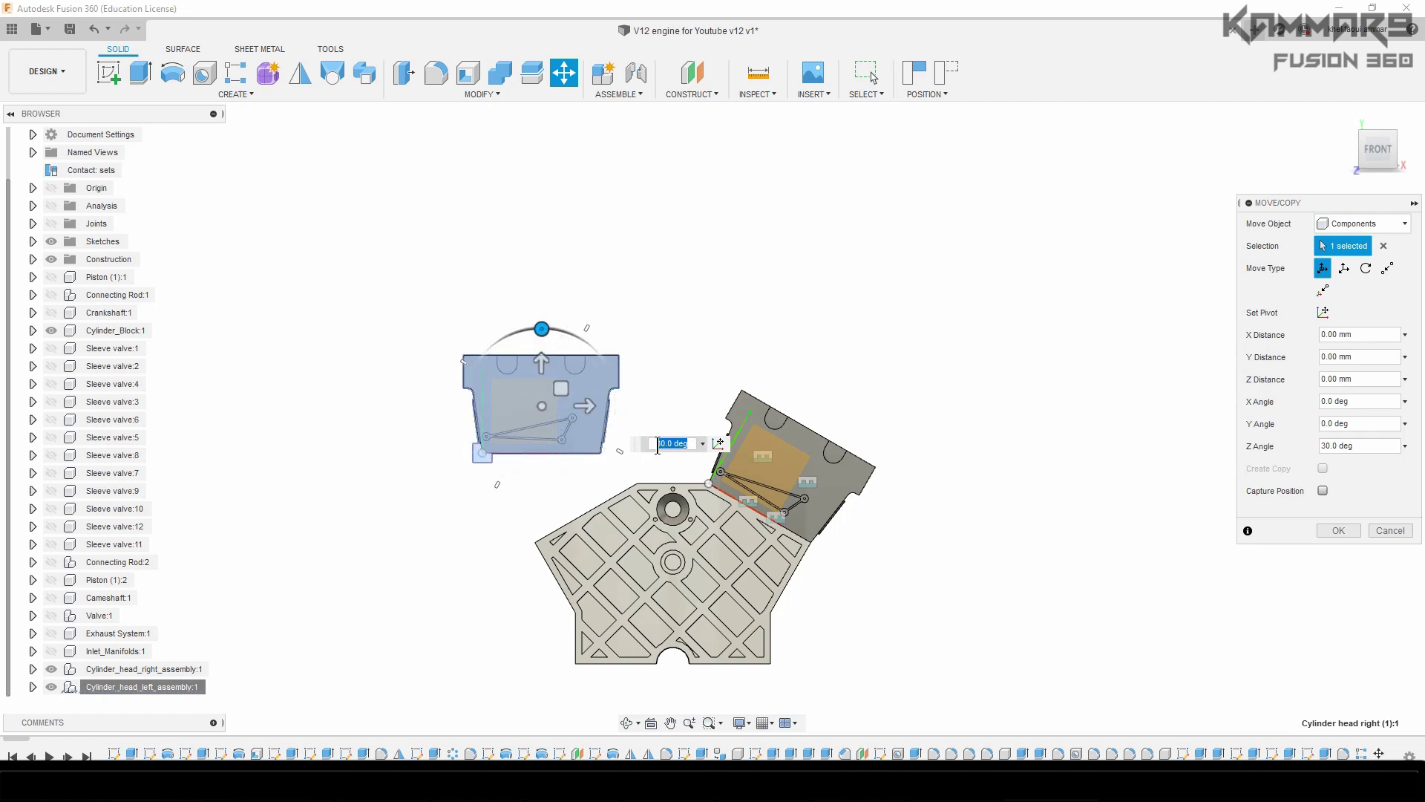
pyautogui.click(1324, 532)
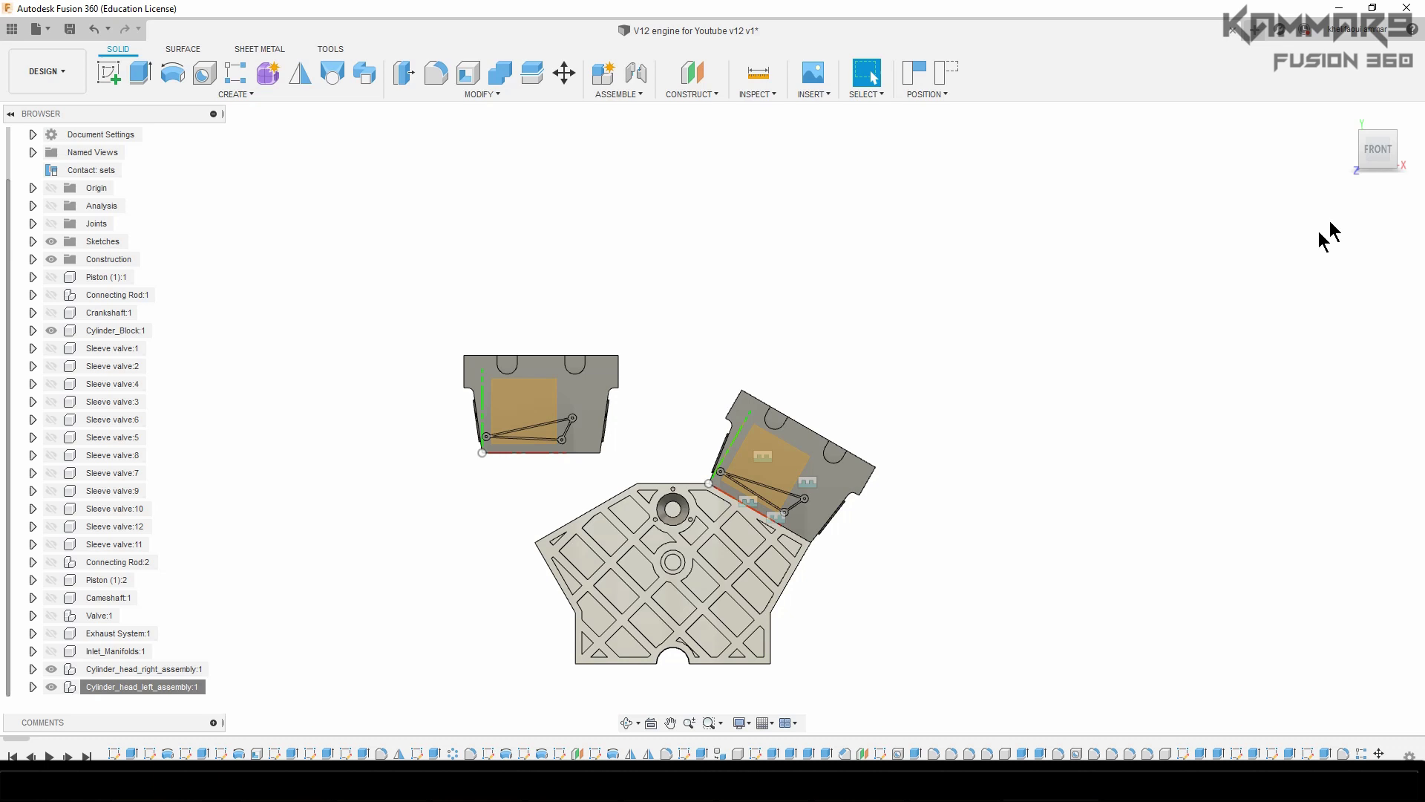
# - Activate Cylinder_head_left_assembly with its contents expanded, and rename the pasted head inside it as Cylinder head left
pyautogui.click(1344, 115)
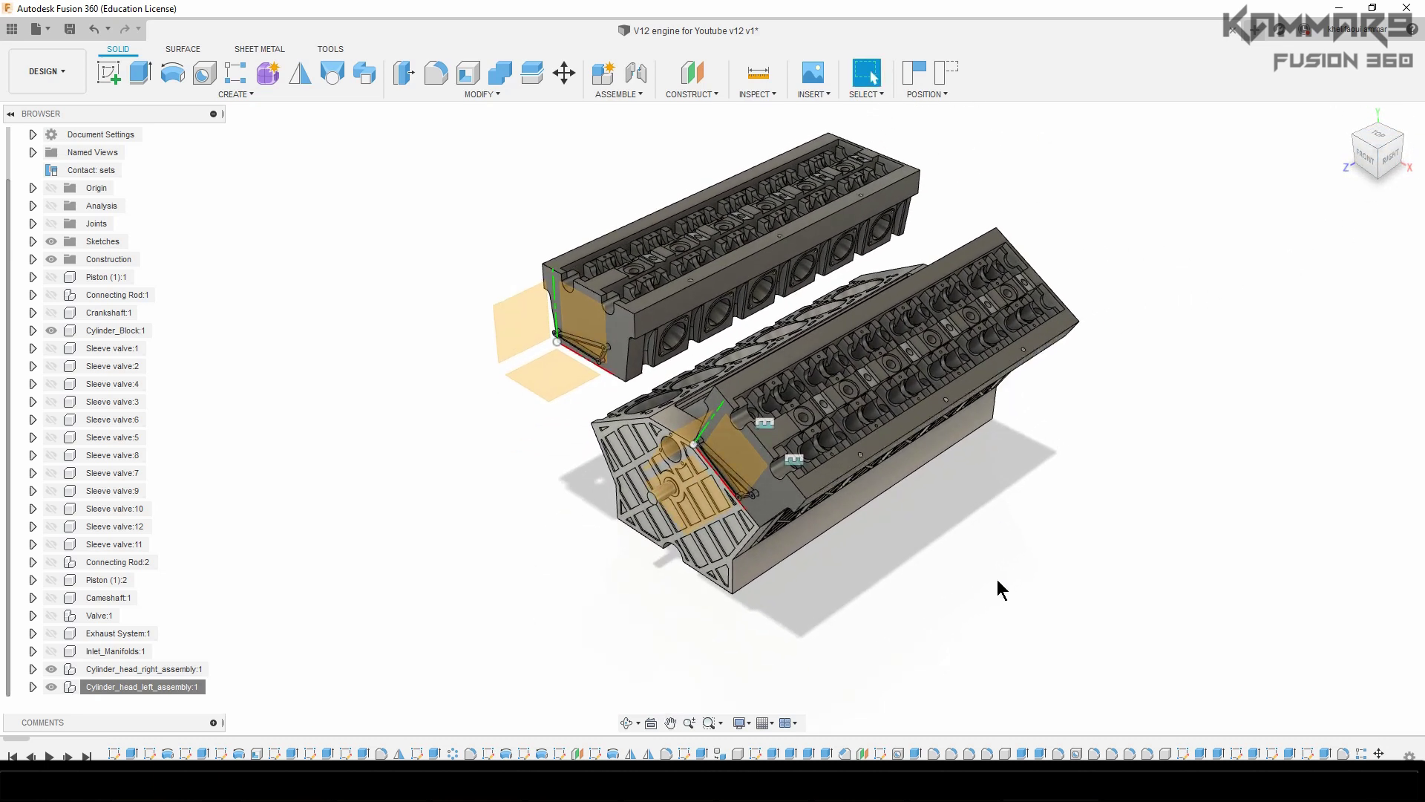
pyautogui.click(32, 687)
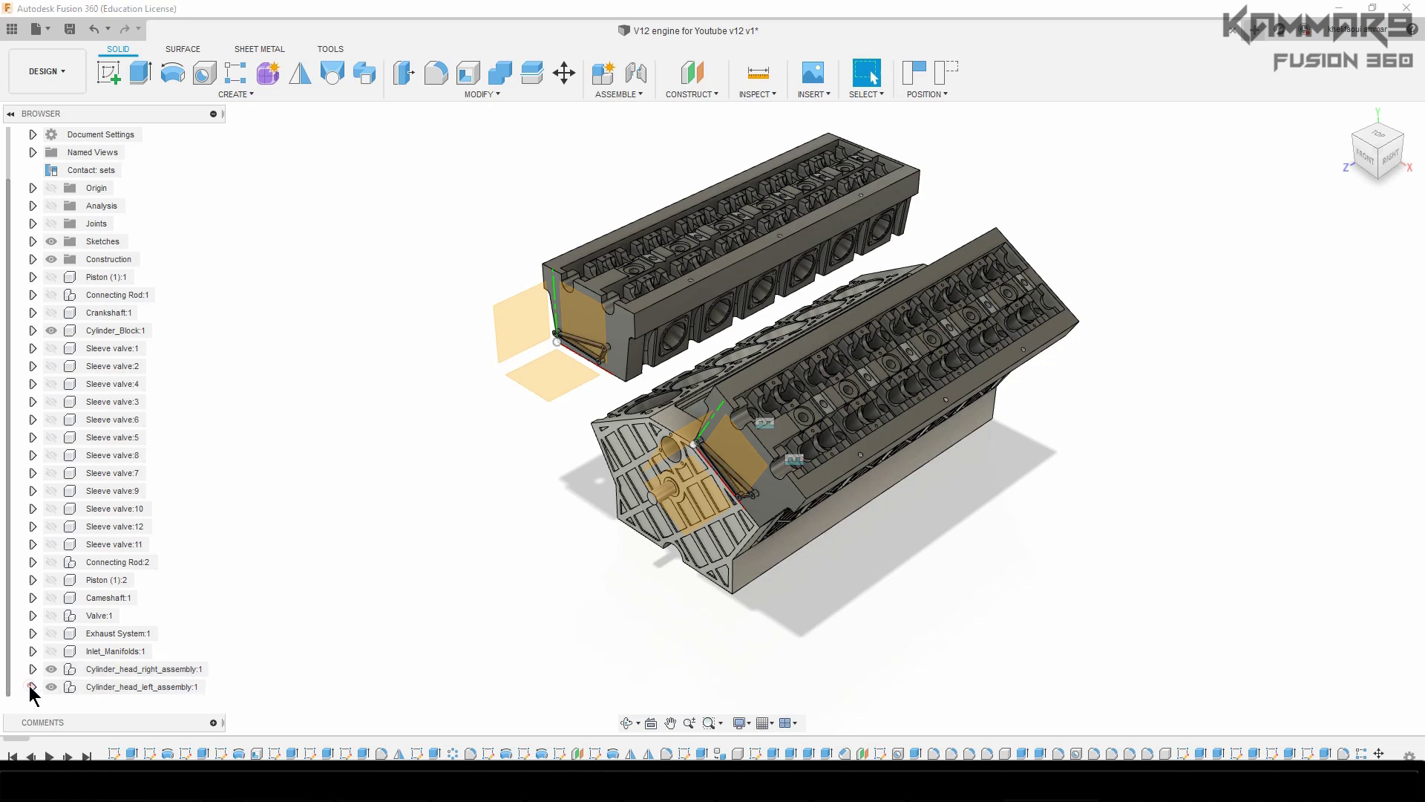
pyautogui.scroll(-2, 30, 688)
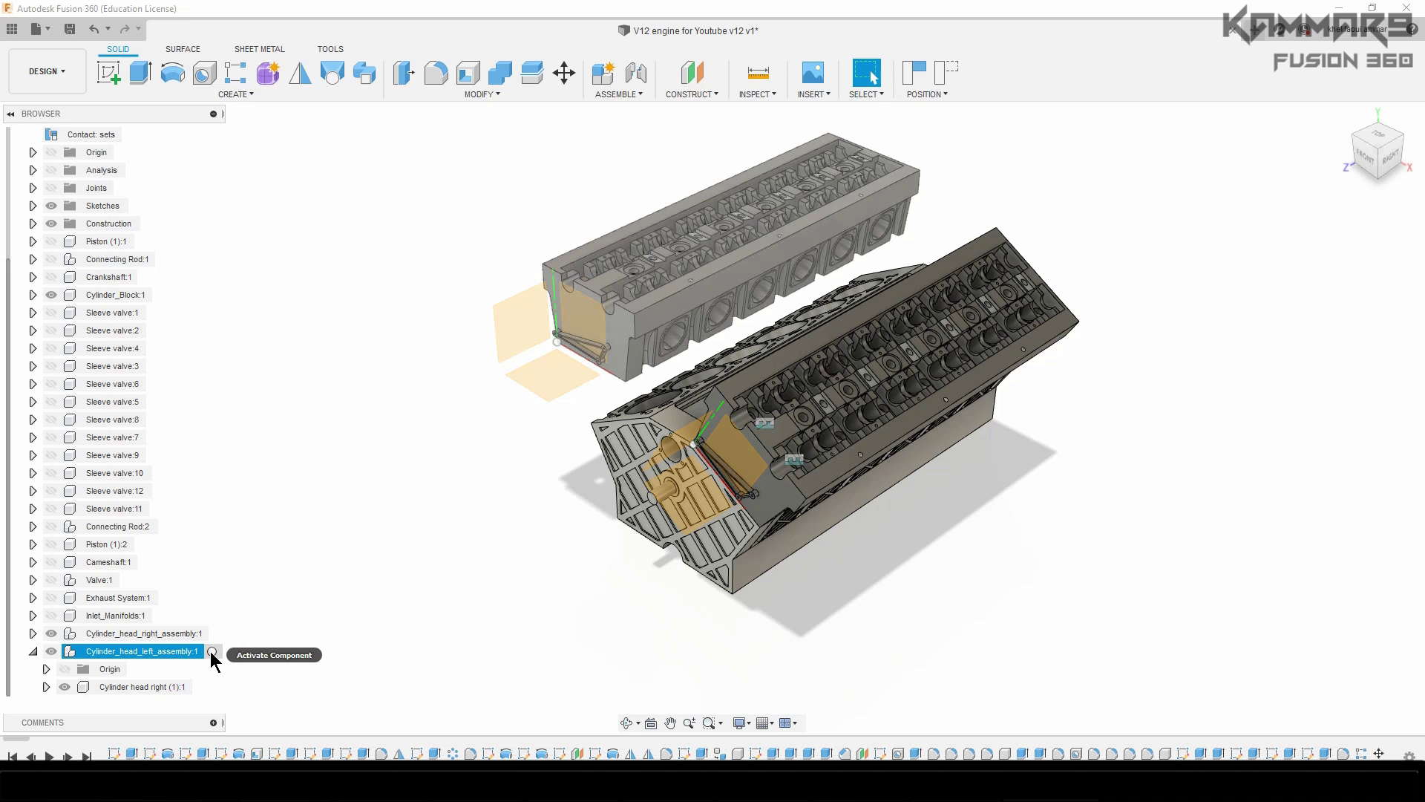
pyautogui.click(212, 652)
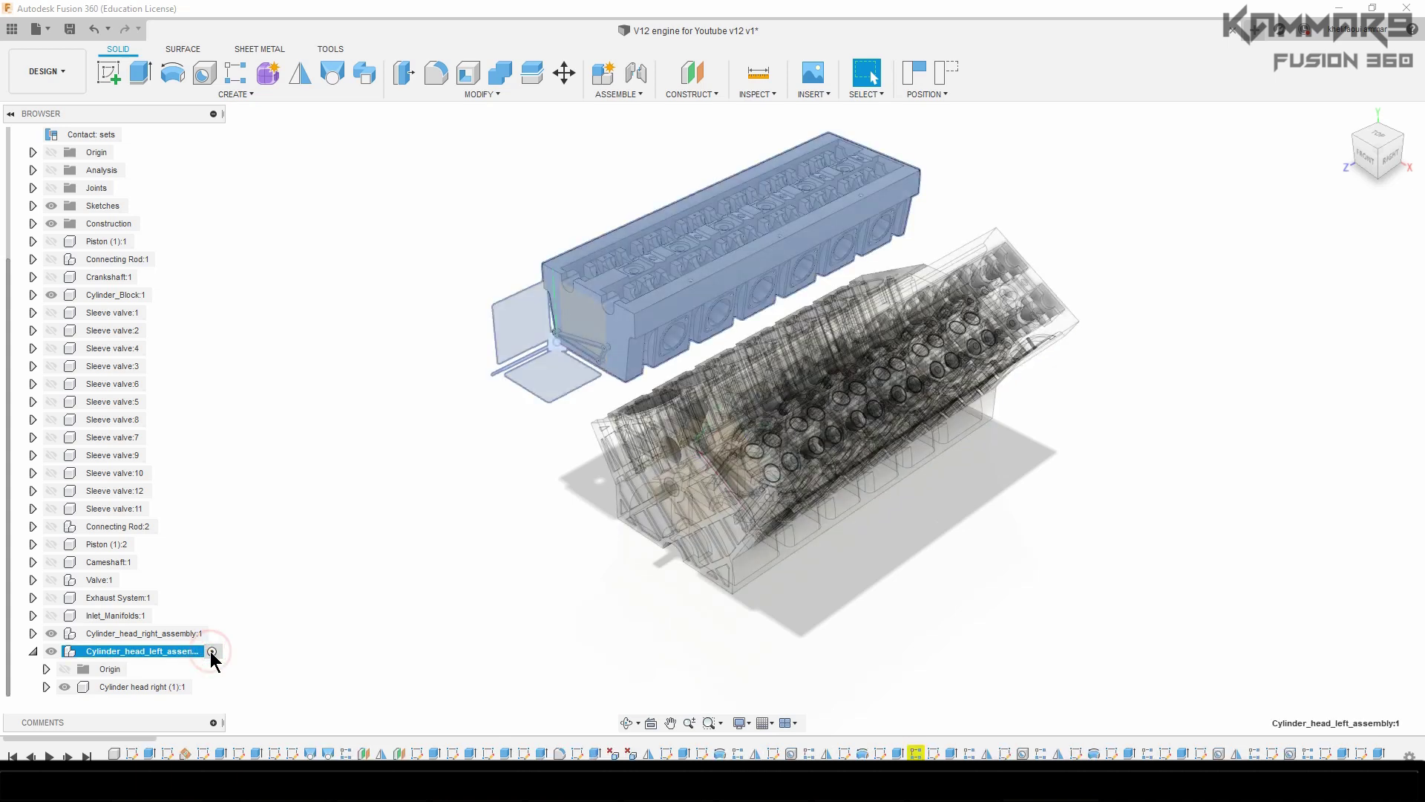
pyautogui.click(157, 686)
pyautogui.click(163, 686)
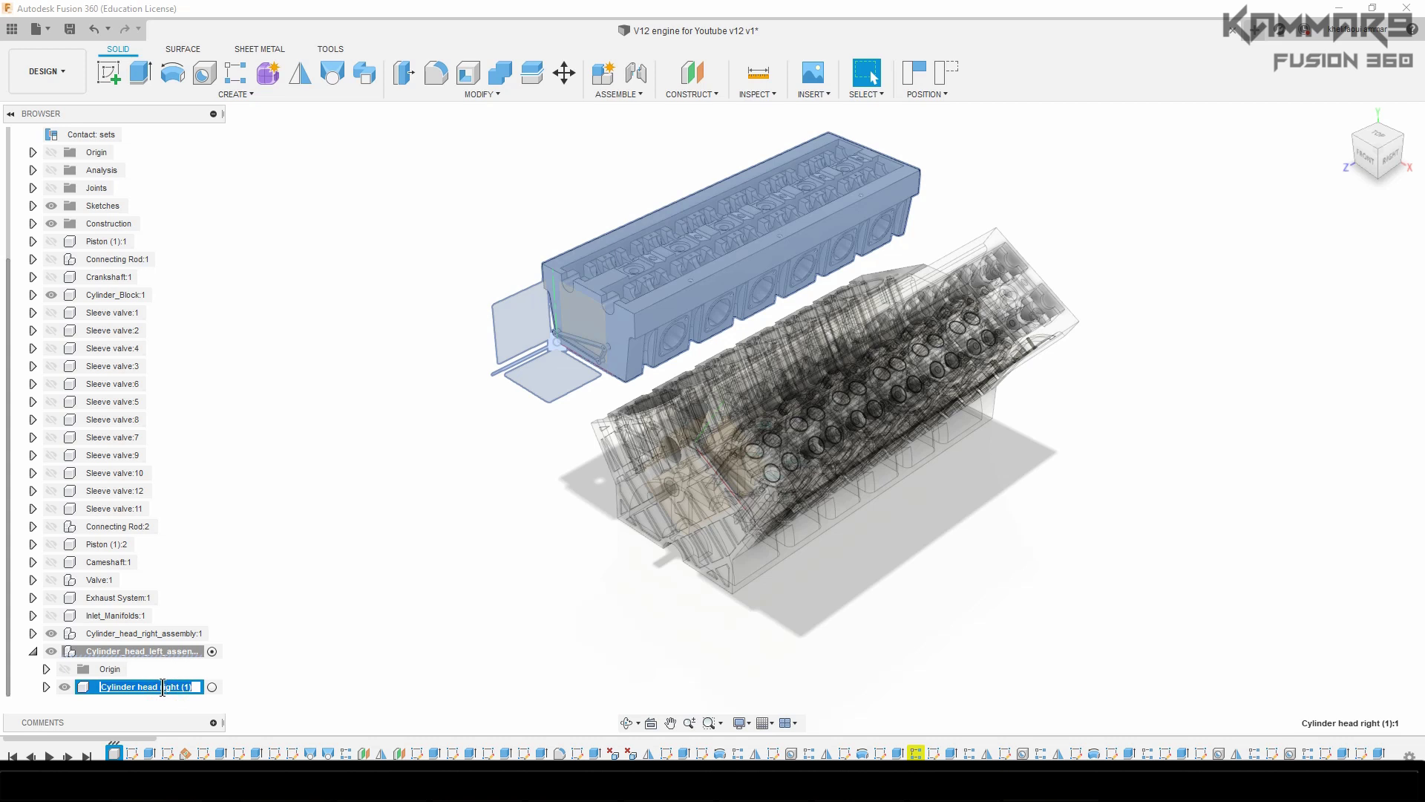
pyautogui.moveTo(159, 686); pyautogui.dragTo(191, 687)
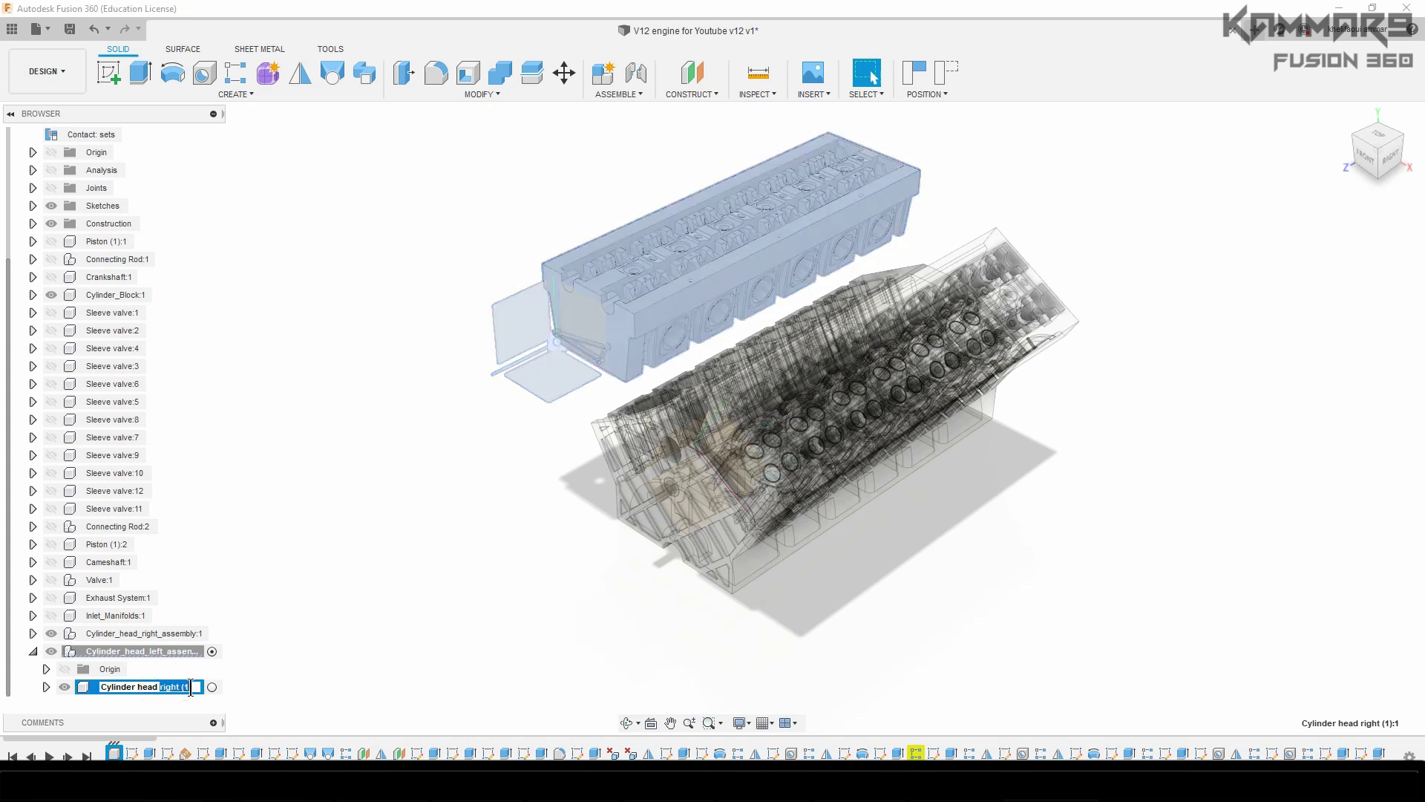
pyautogui.press('BackSpace')
pyautogui.press('Return')
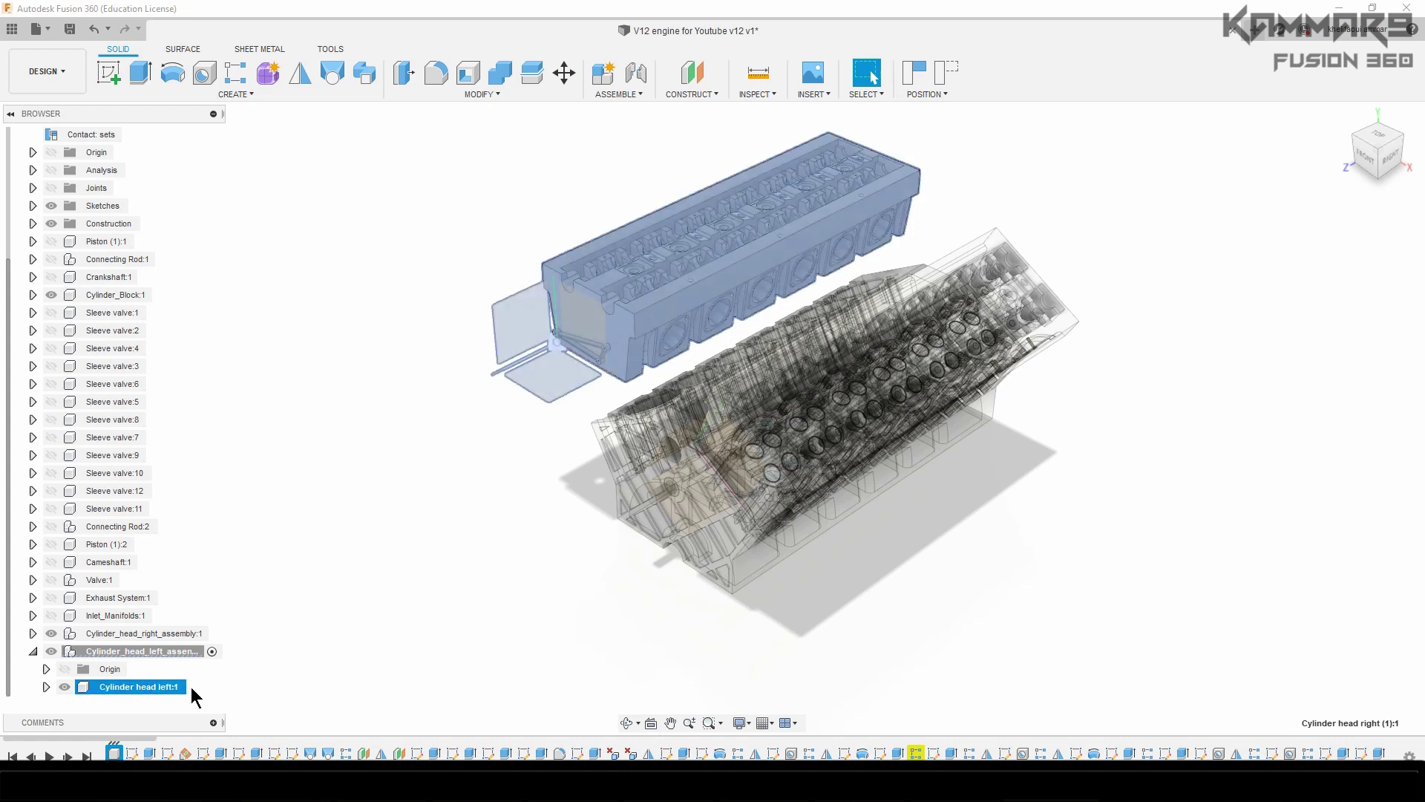
# - Check the contents of Cylinder_head_right_assembly, collapse it again, and make the top-level engine component active
pyautogui.click(33, 633)
pyautogui.scroll(-3, 51, 643)
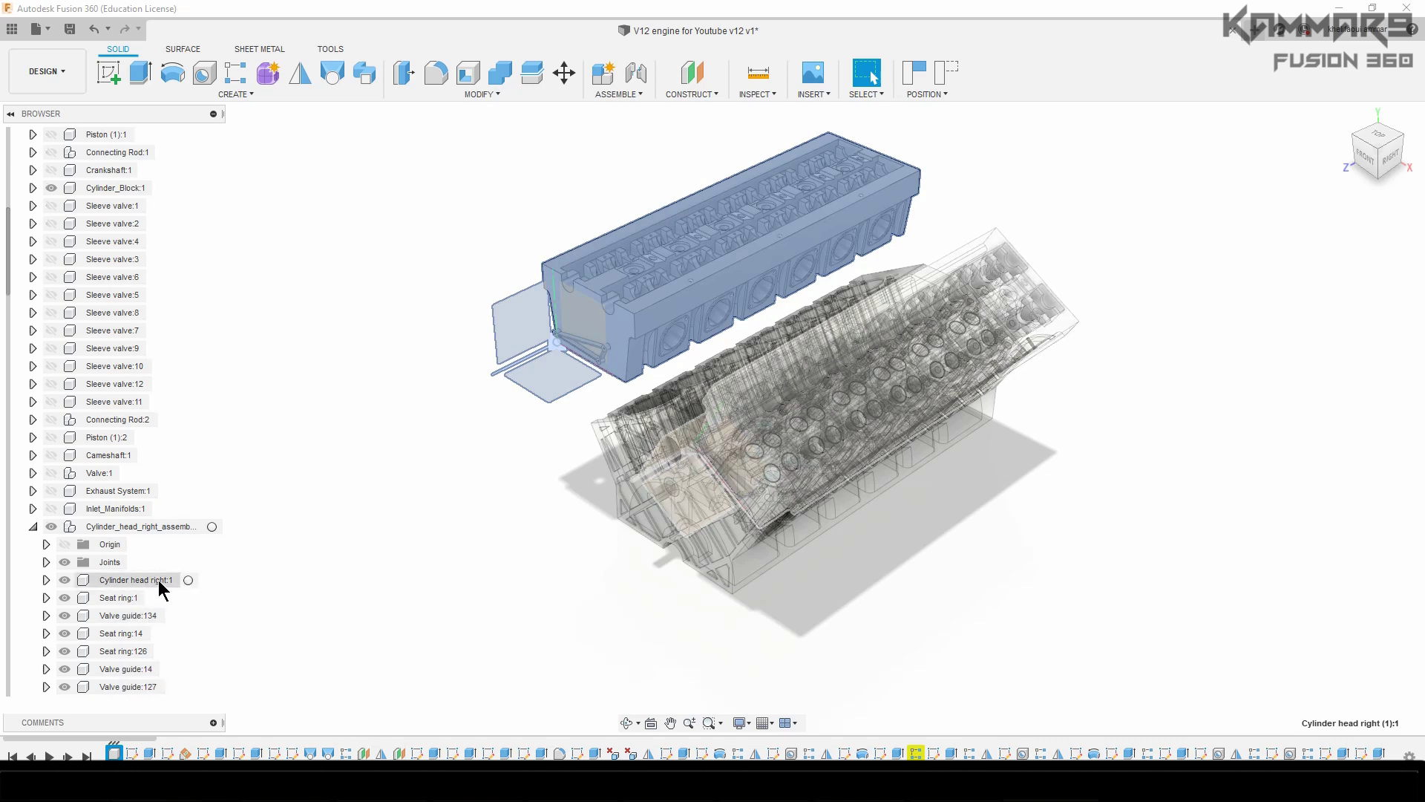
pyautogui.click(34, 527)
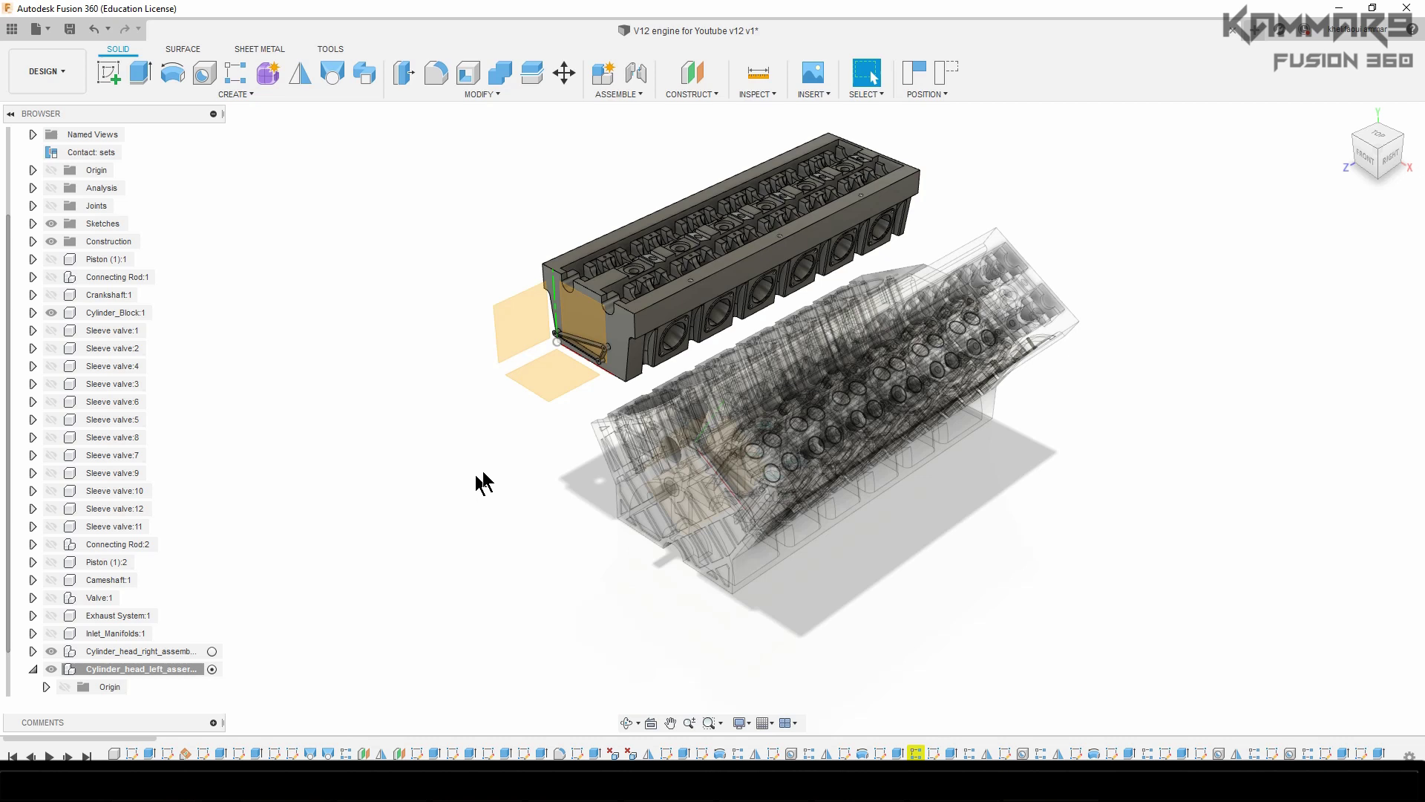
pyautogui.moveTo(487, 486); pyautogui.dragTo(527, 497, button='middle')
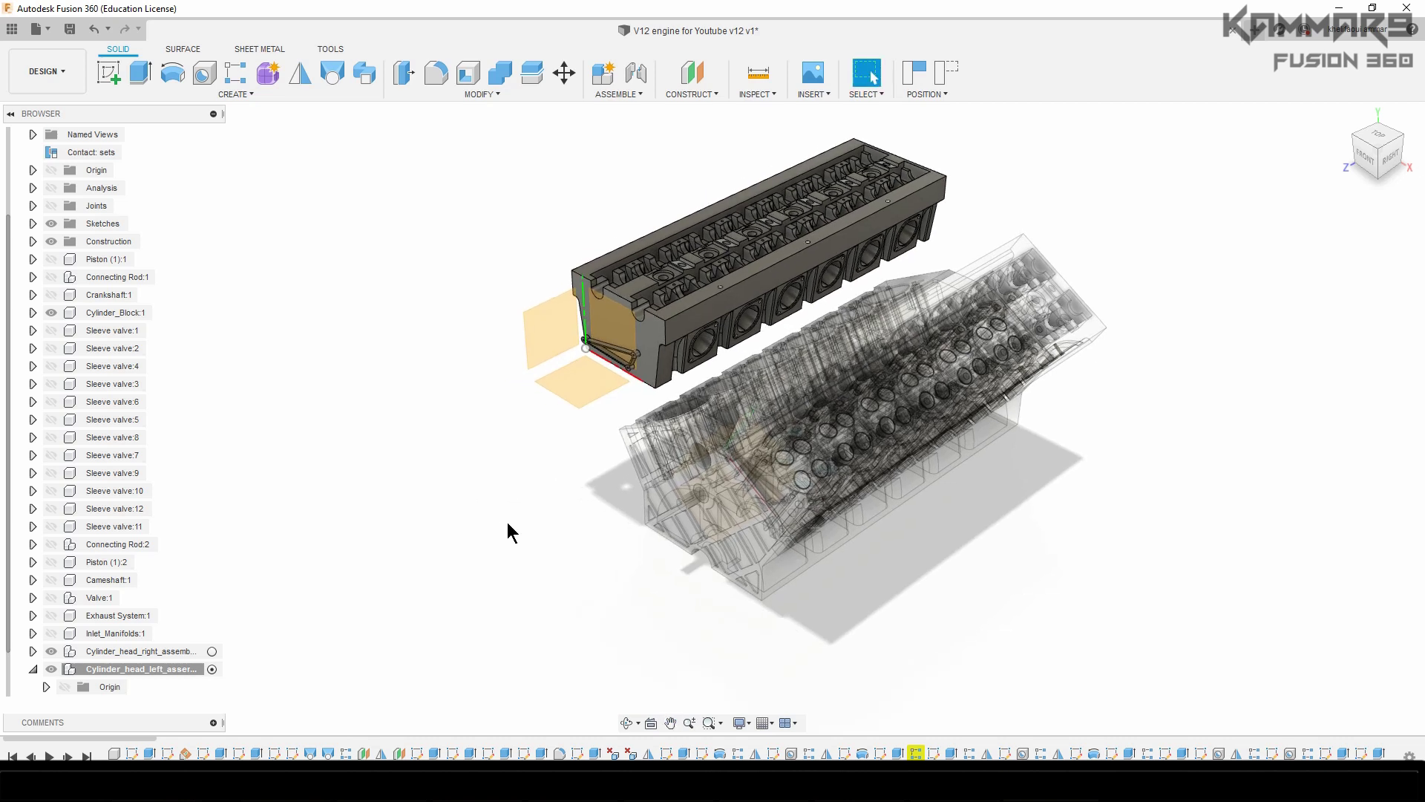
pyautogui.scroll(1, 109, 483)
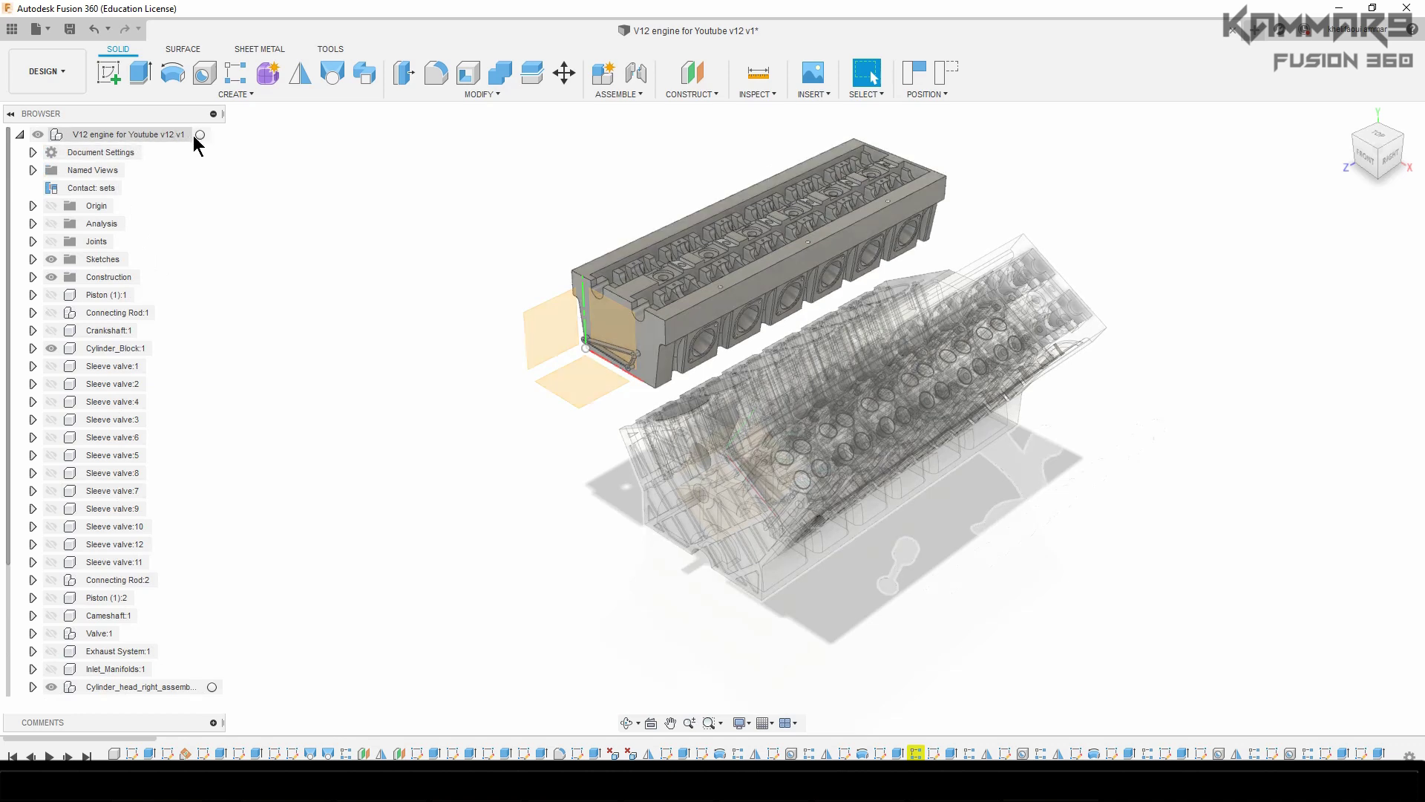
pyautogui.click(199, 135)
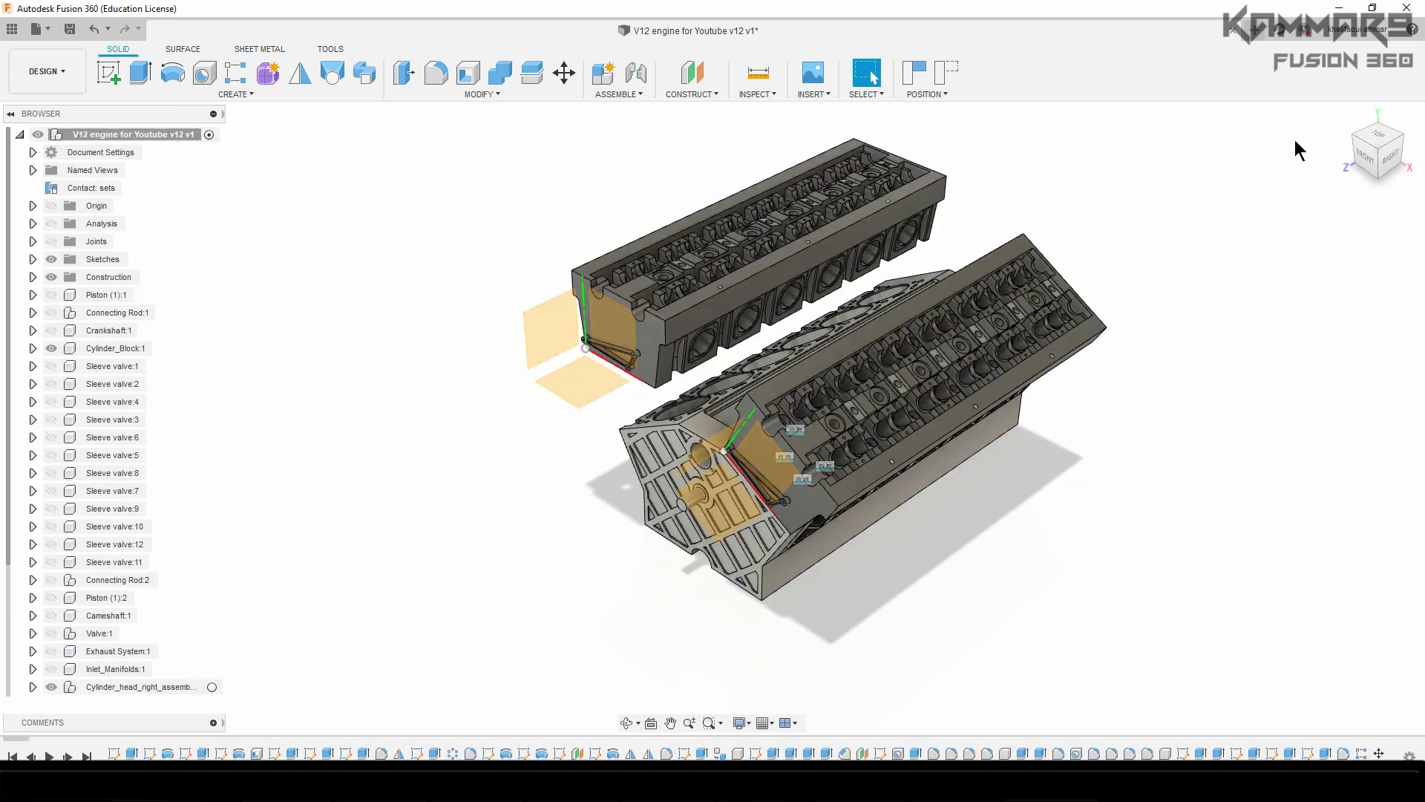
pyautogui.click(1345, 117)
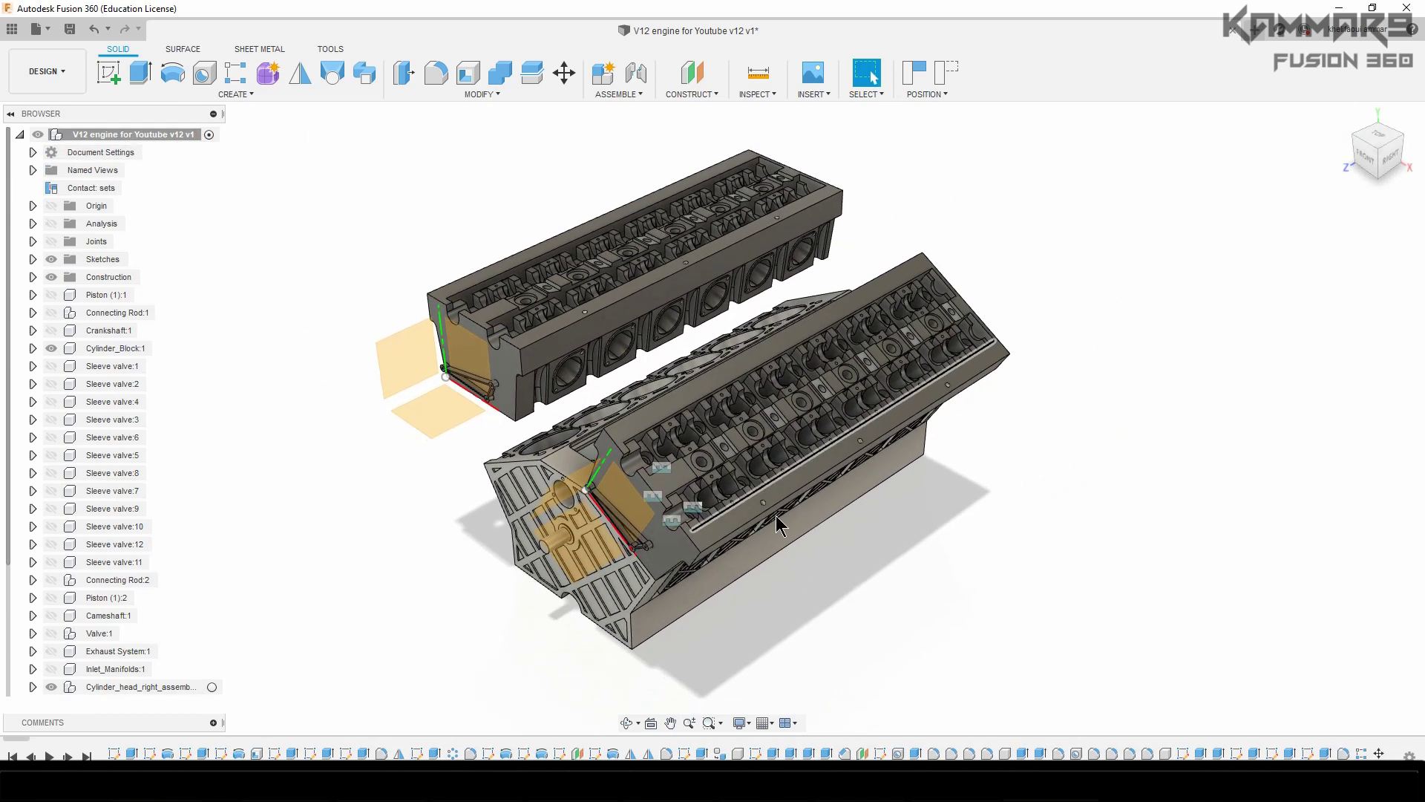
pyautogui.click(1345, 117)
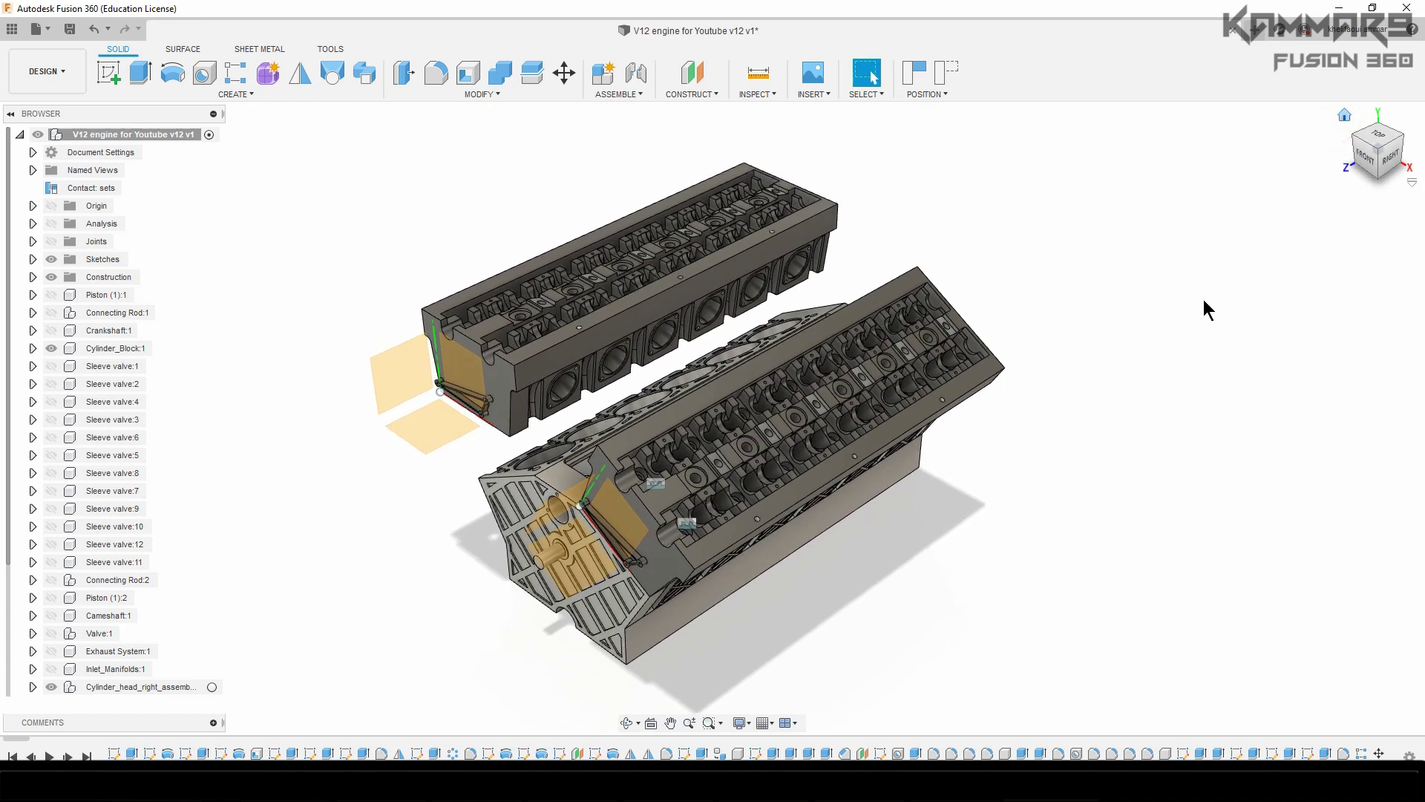
pyautogui.scroll(-3, 367, 292)
pyautogui.moveTo(425, 390); pyautogui.dragTo(484, 423, button='middle')
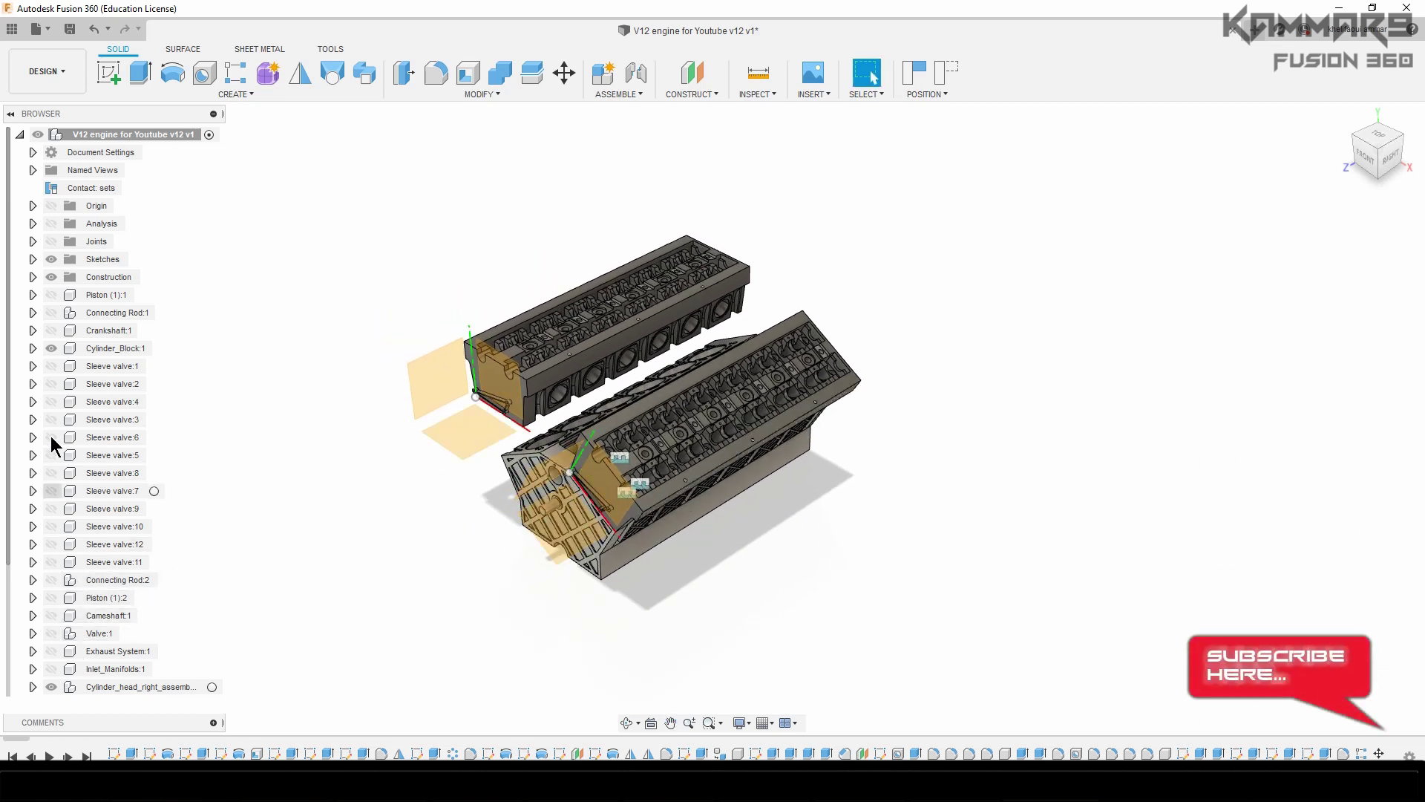
# - Hide Cylinder_Block, the top-level Construction and Sketches folders, and Cylinder_head_right_assembly, leaving only the left head displayed
pyautogui.click(51, 348)
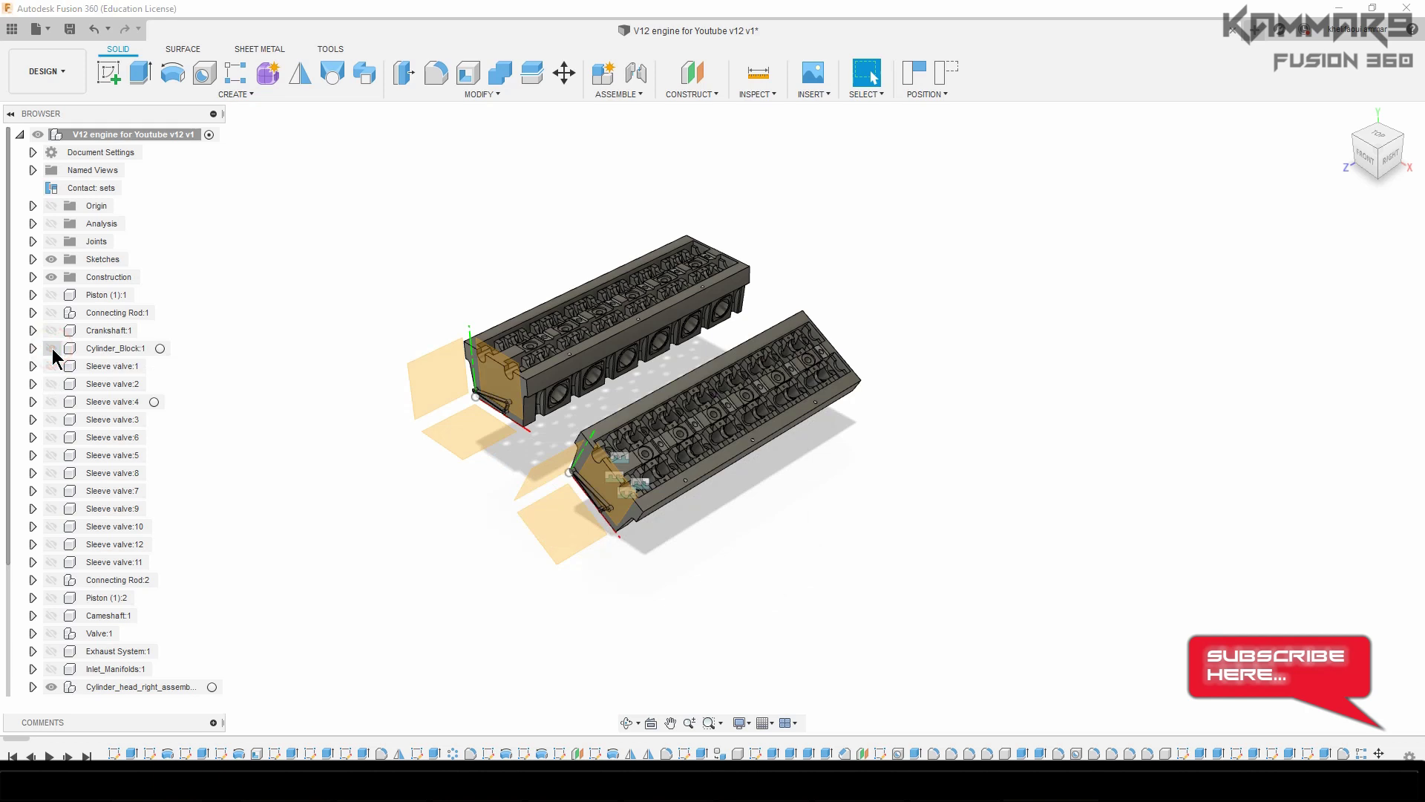
pyautogui.click(51, 279)
pyautogui.click(51, 279)
pyautogui.click(52, 259)
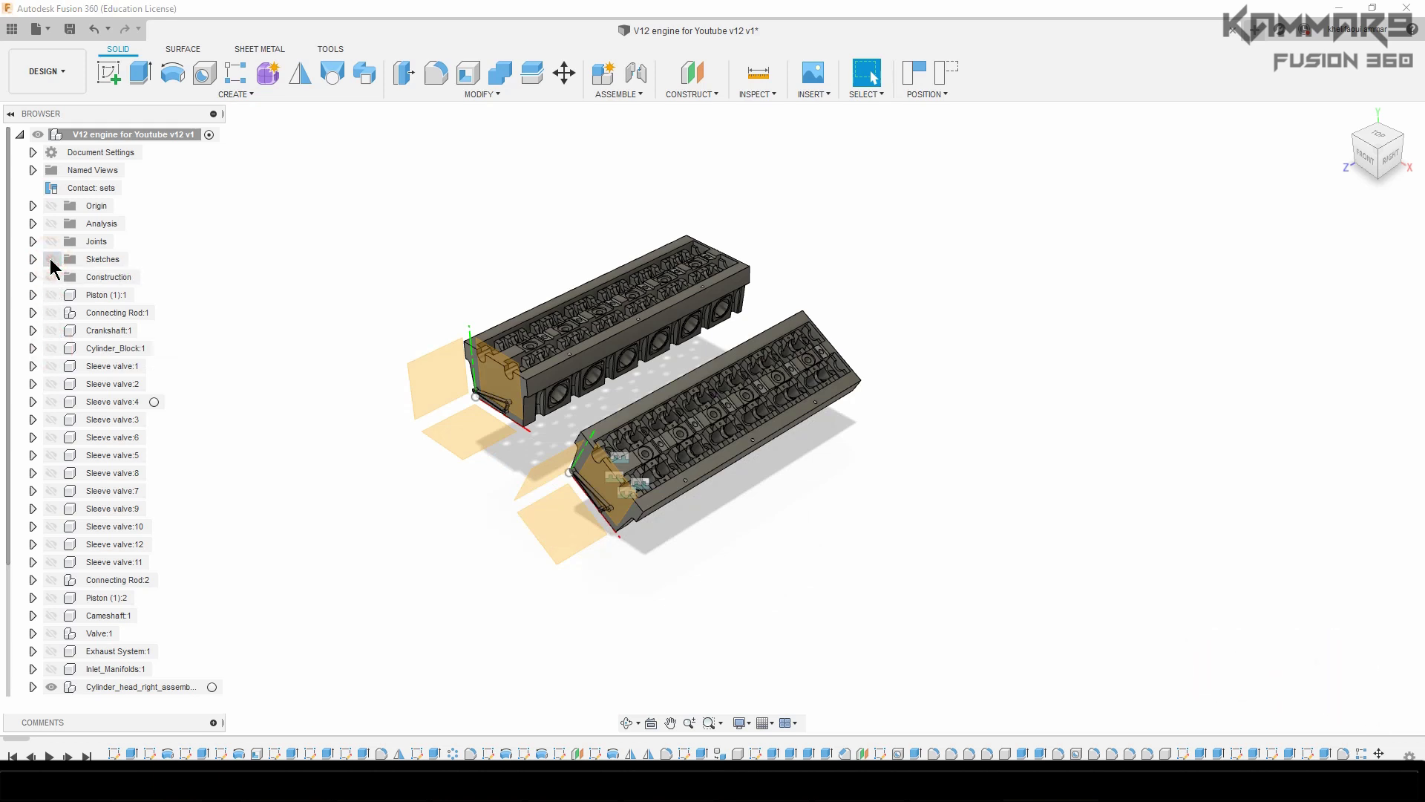
pyautogui.scroll(-1, 48, 304)
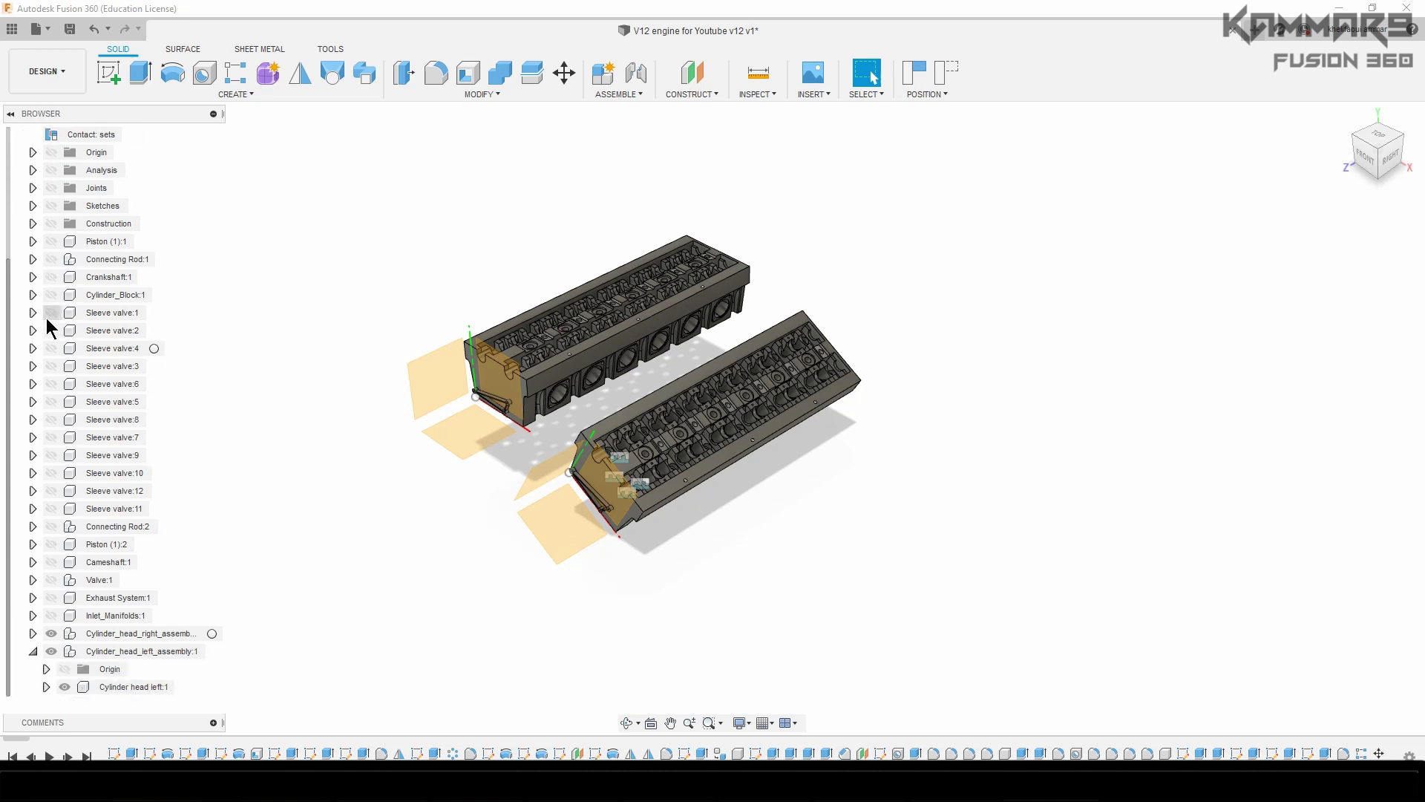
pyautogui.click(57, 635)
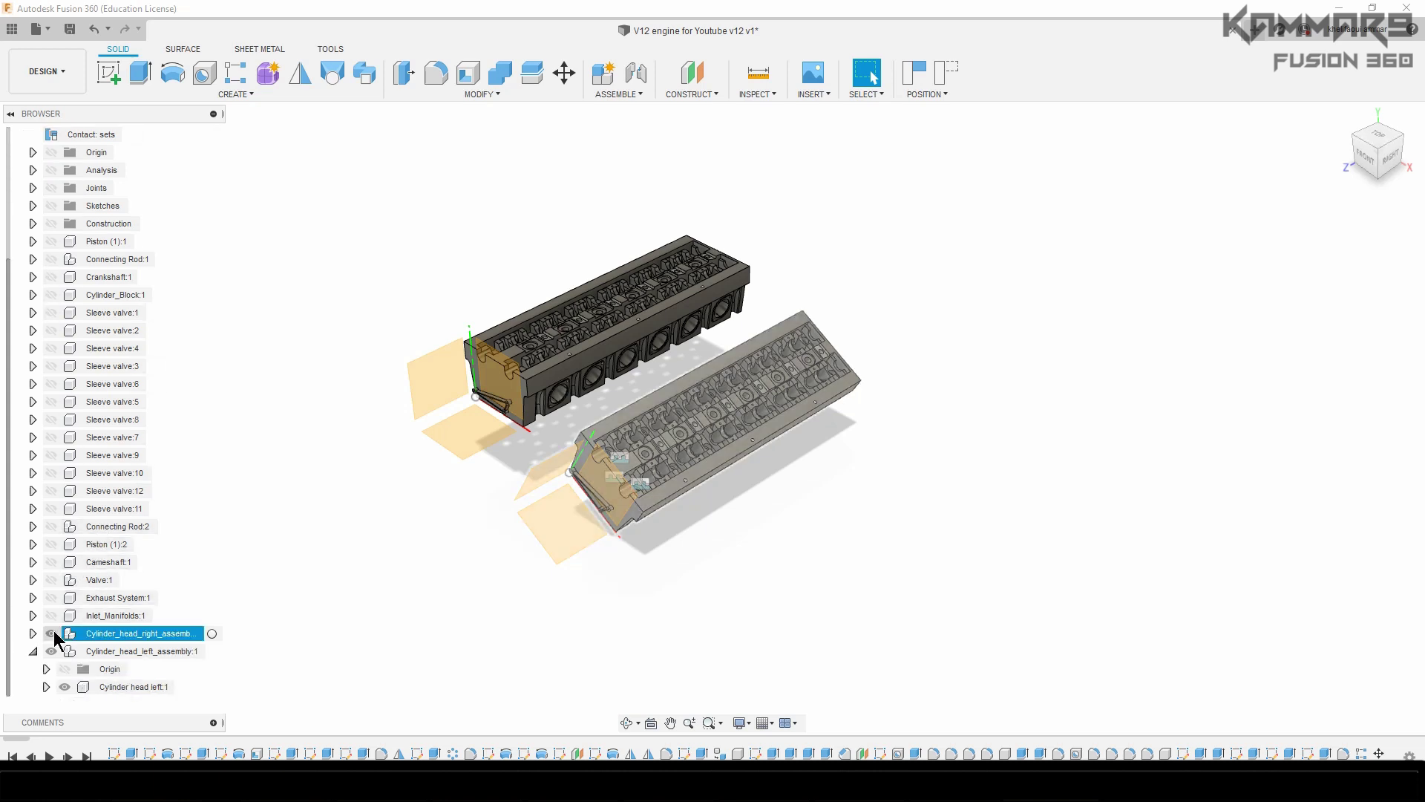
pyautogui.click(52, 634)
pyautogui.scroll(2, 401, 337)
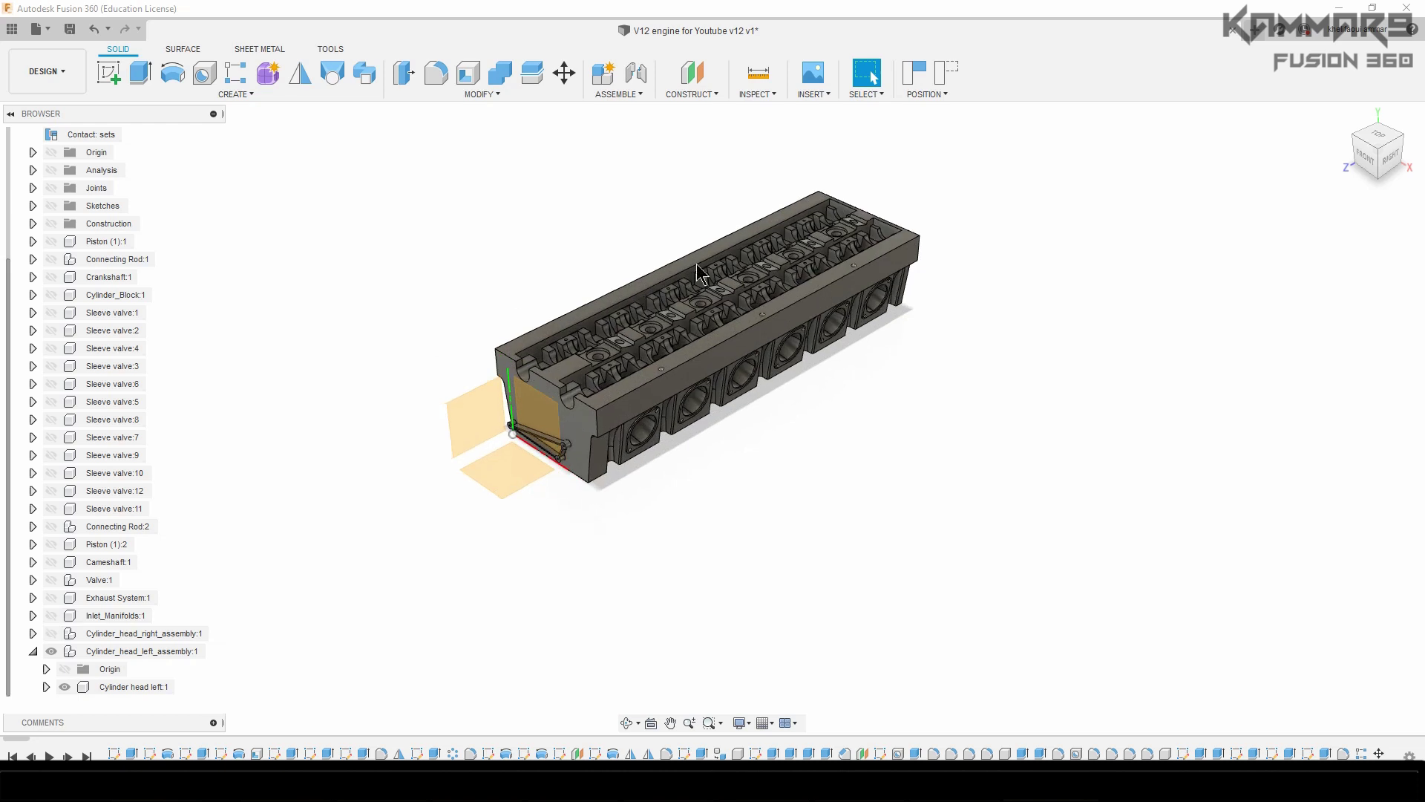
pyautogui.click(1344, 115)
pyautogui.scroll(3, 846, 519)
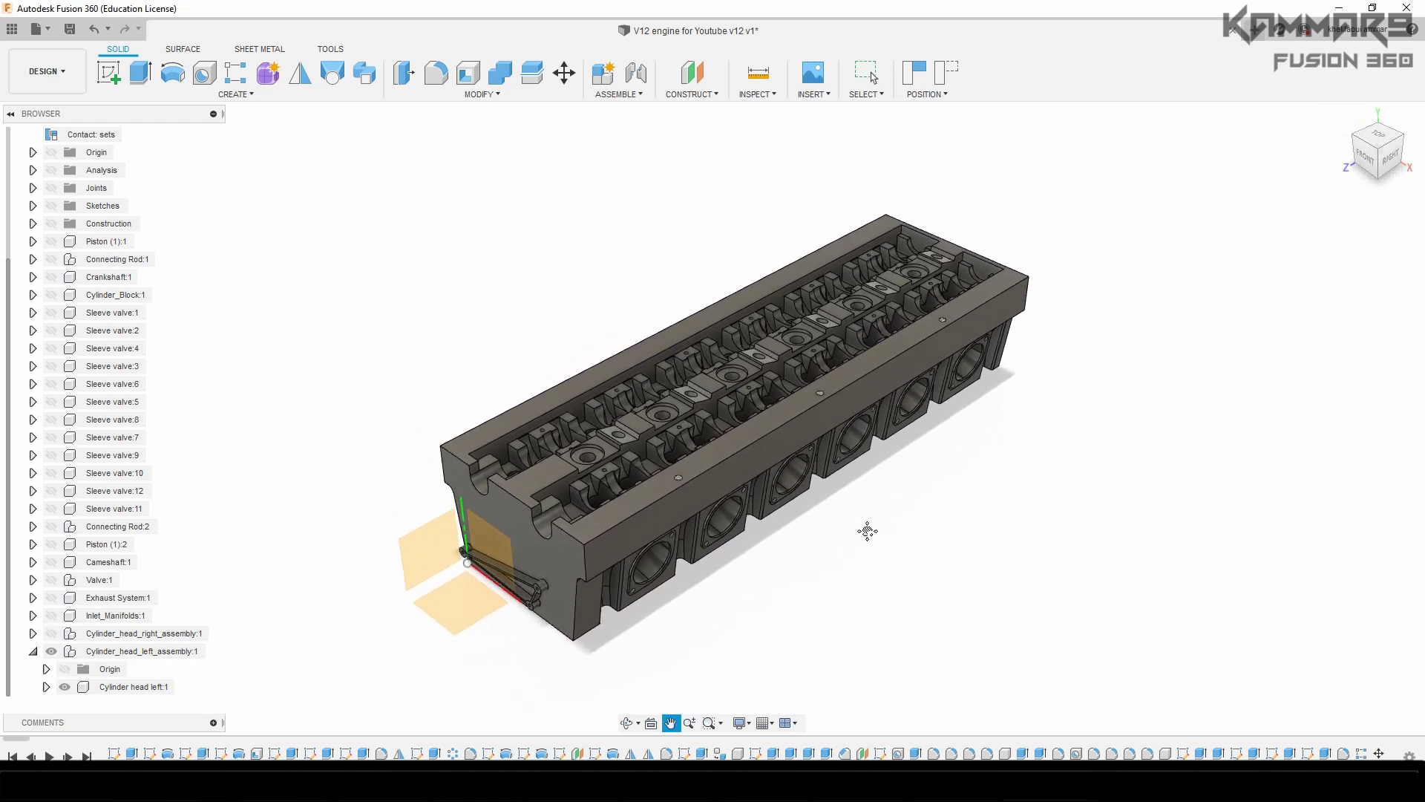
pyautogui.scroll(-1, 760, 583)
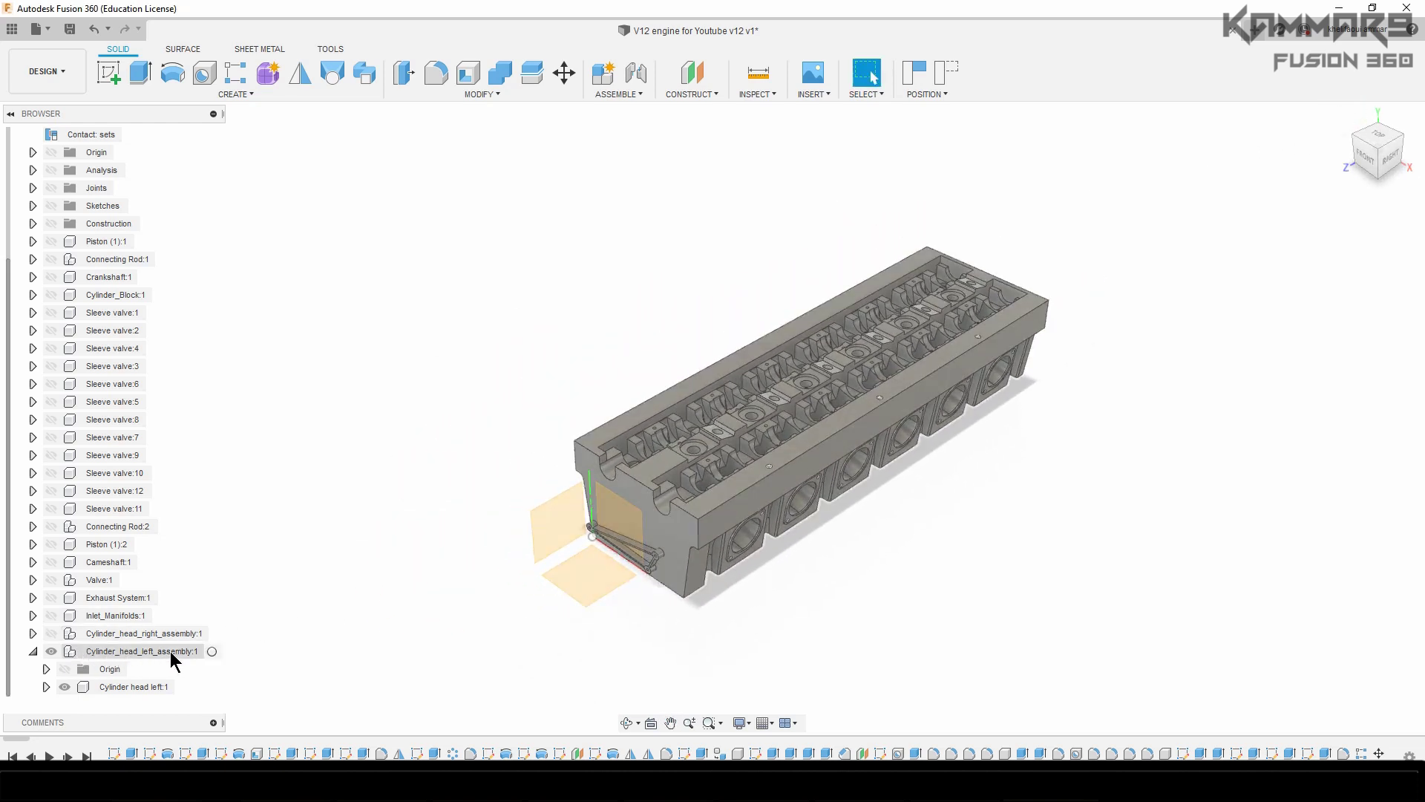
# - Activate Cylinder_head_left_assembly and, inside it, make the Cylinder head left component active
pyautogui.click(212, 652)
pyautogui.scroll(4, 683, 610)
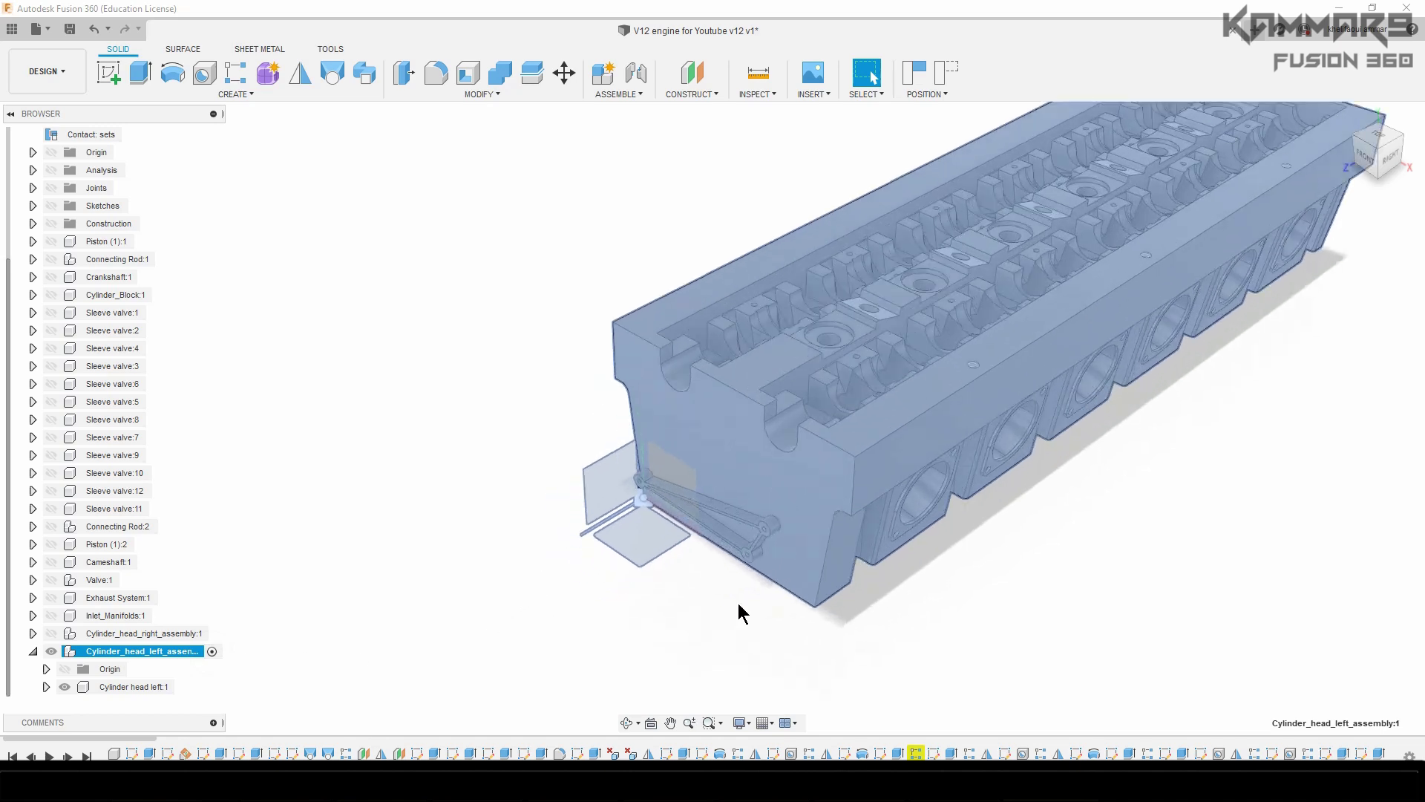
pyautogui.click(677, 655)
pyautogui.moveTo(678, 656); pyautogui.dragTo(509, 523, button='middle')
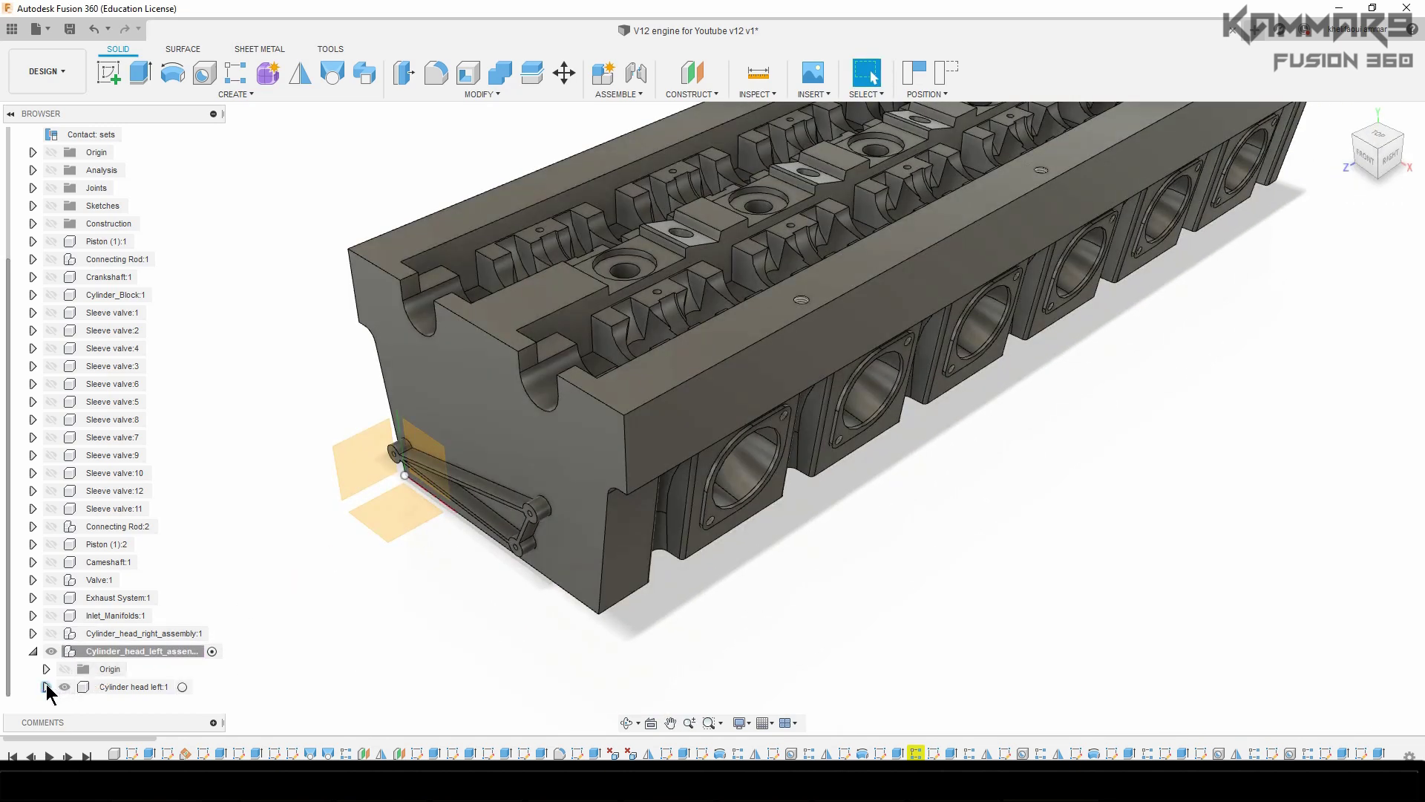
pyautogui.click(134, 687)
pyautogui.click(181, 688)
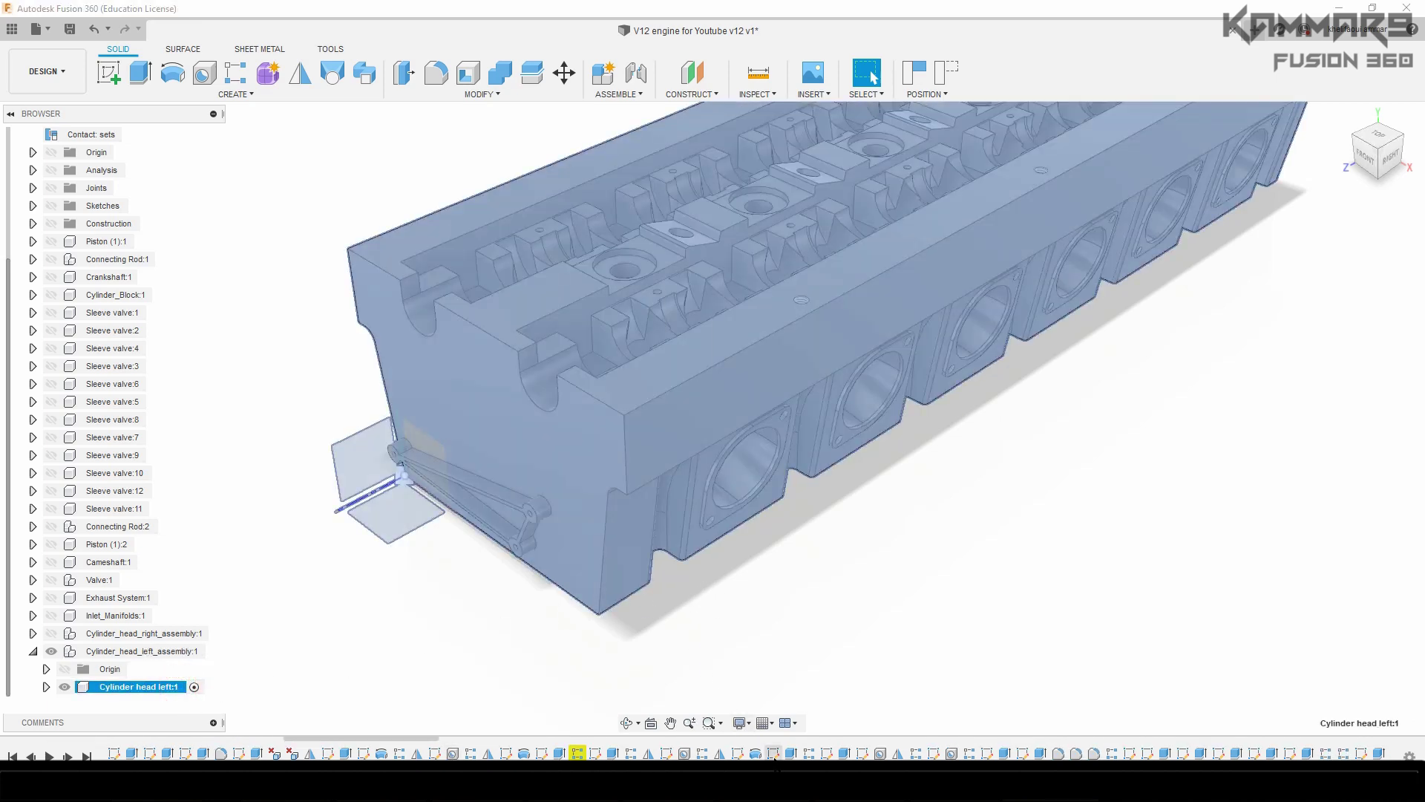
# - Examine the timeline of Cylinder head left from its last features back to its first extrusions, together with the combustion chambers on the underside
pyautogui.moveTo(900, 738); pyautogui.dragTo(1389, 745)
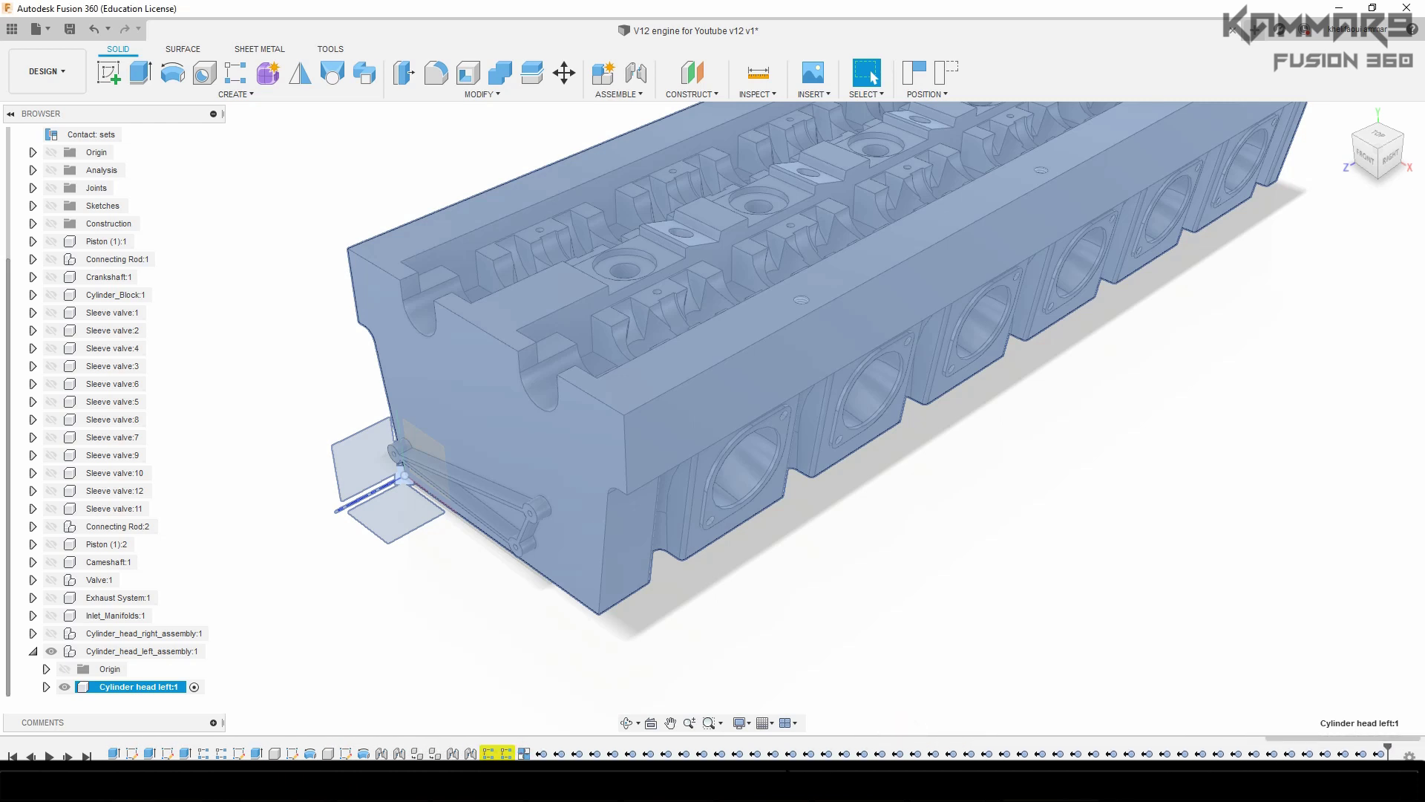
pyautogui.click(768, 754)
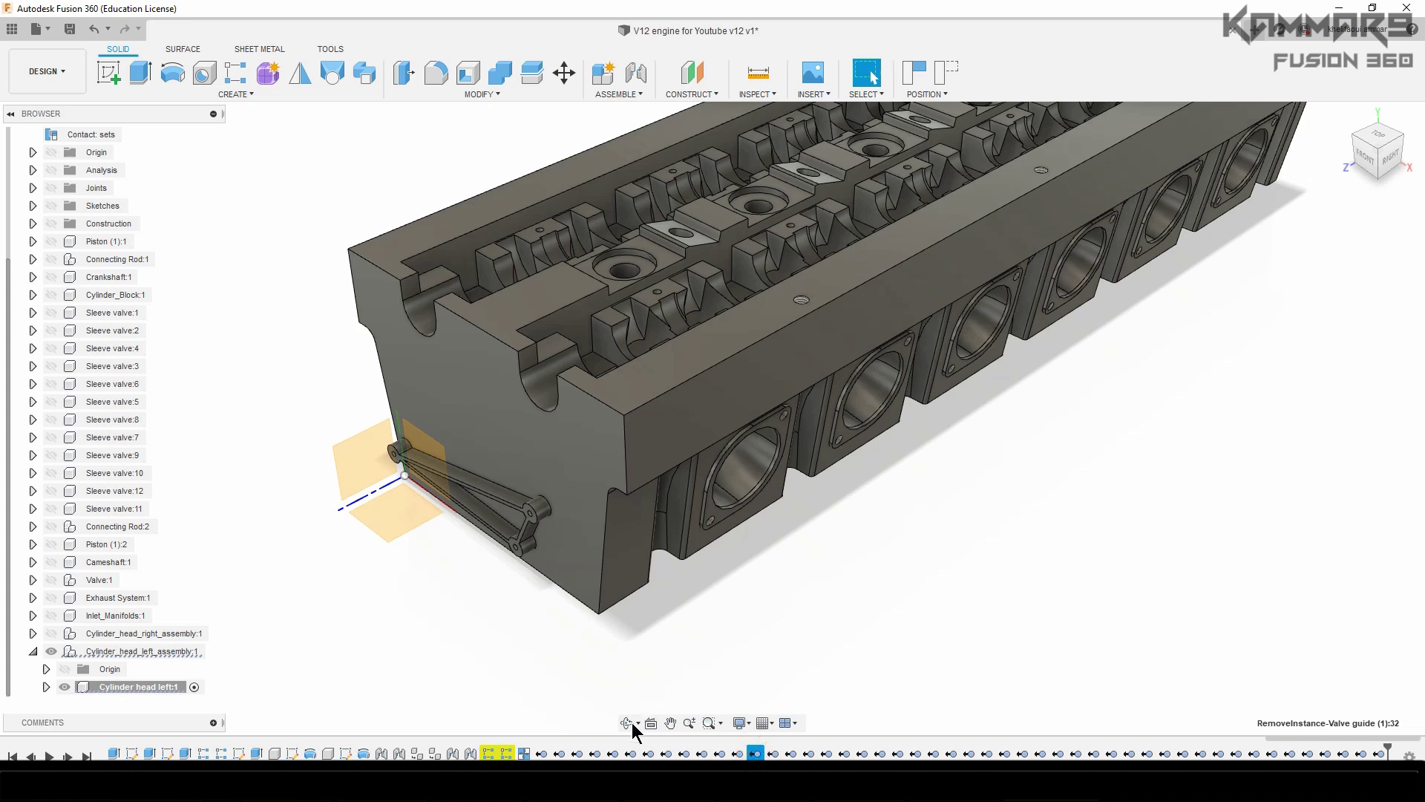
pyautogui.click(544, 658)
pyautogui.scroll(-6, 589, 572)
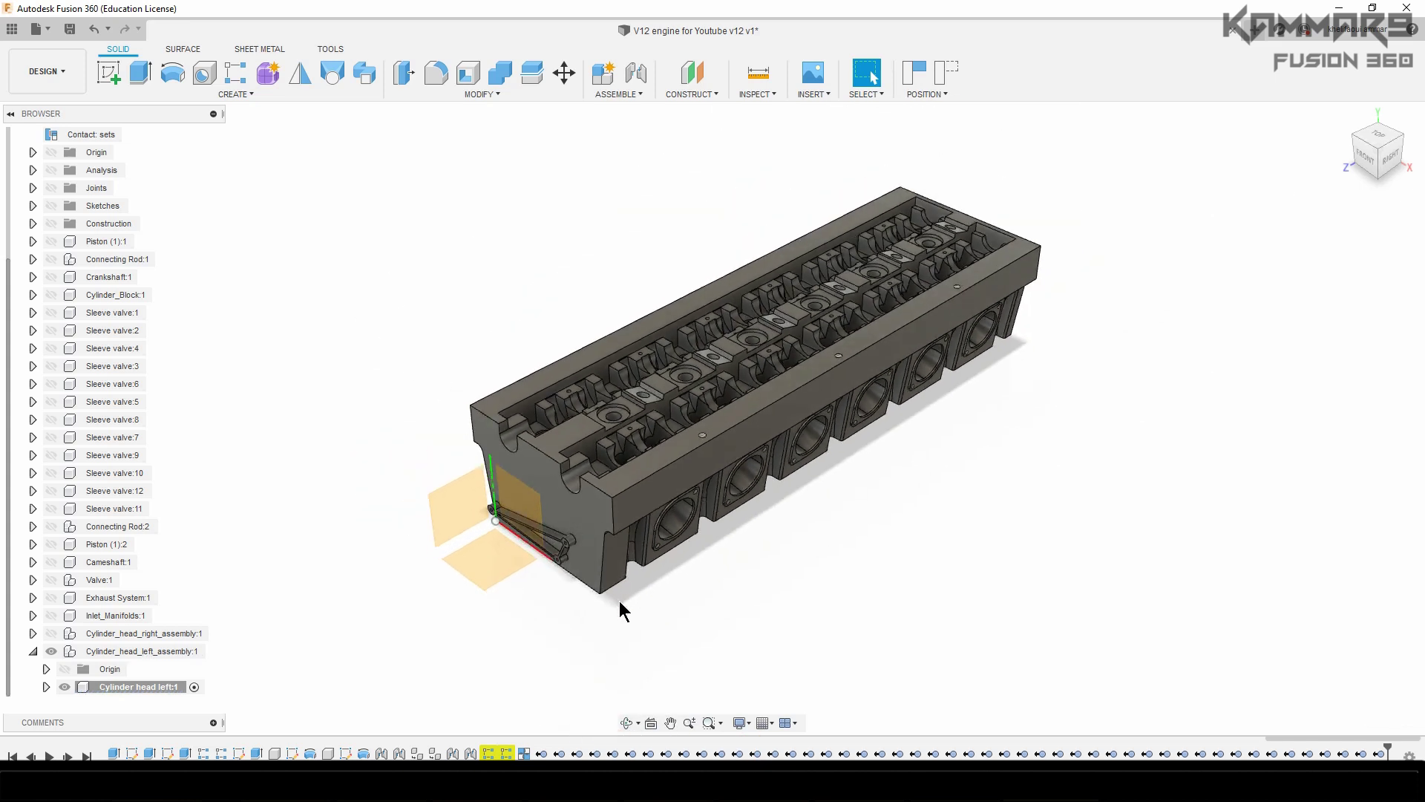
pyautogui.scroll(5, 604, 611)
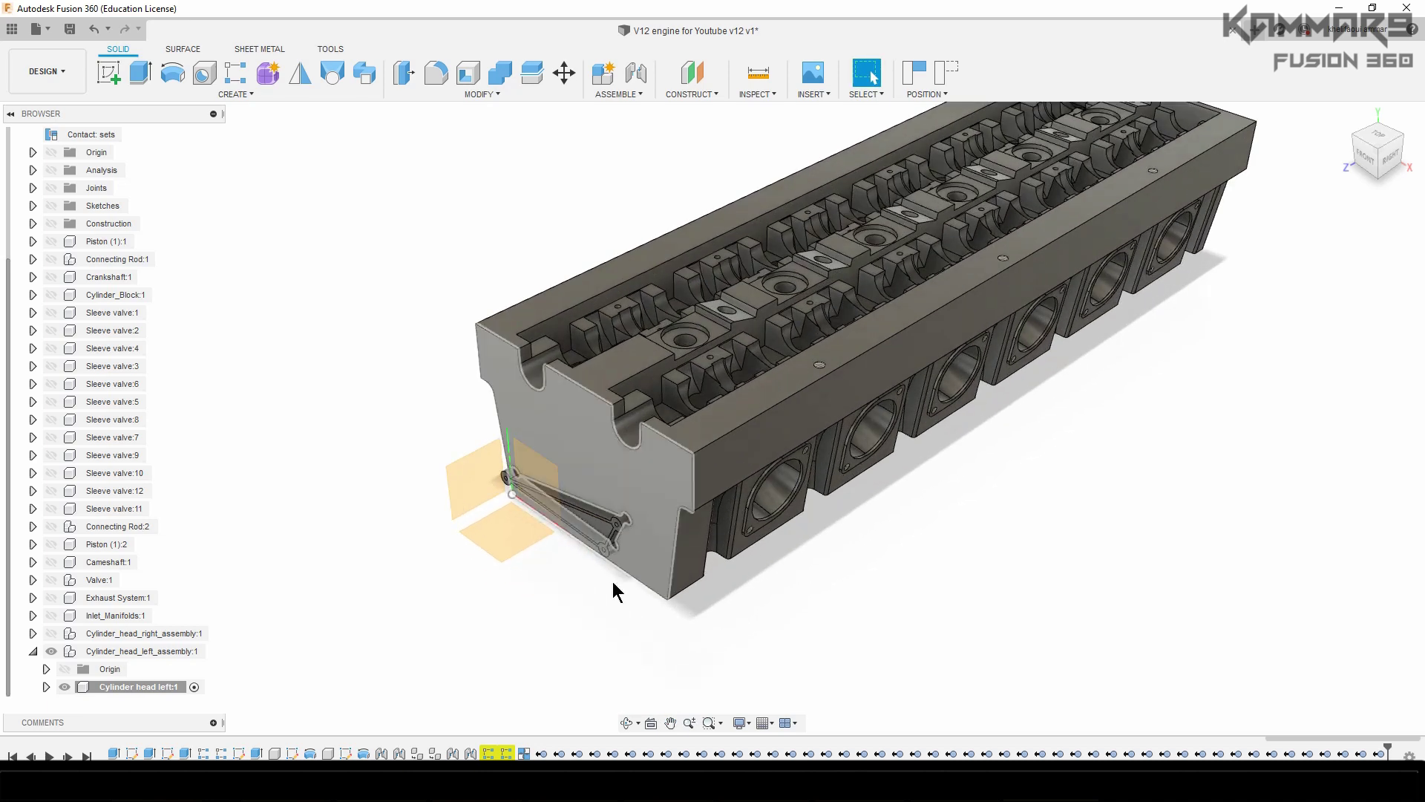
pyautogui.keyDown('shift'); pyautogui.moveTo(715, 566); pyautogui.dragTo(732, 480, button='middle'); pyautogui.keyUp('shift')
pyautogui.keyDown('shift'); pyautogui.moveTo(711, 489); pyautogui.dragTo(736, 453, button='middle'); pyautogui.keyUp('shift')
pyautogui.press('Escape')
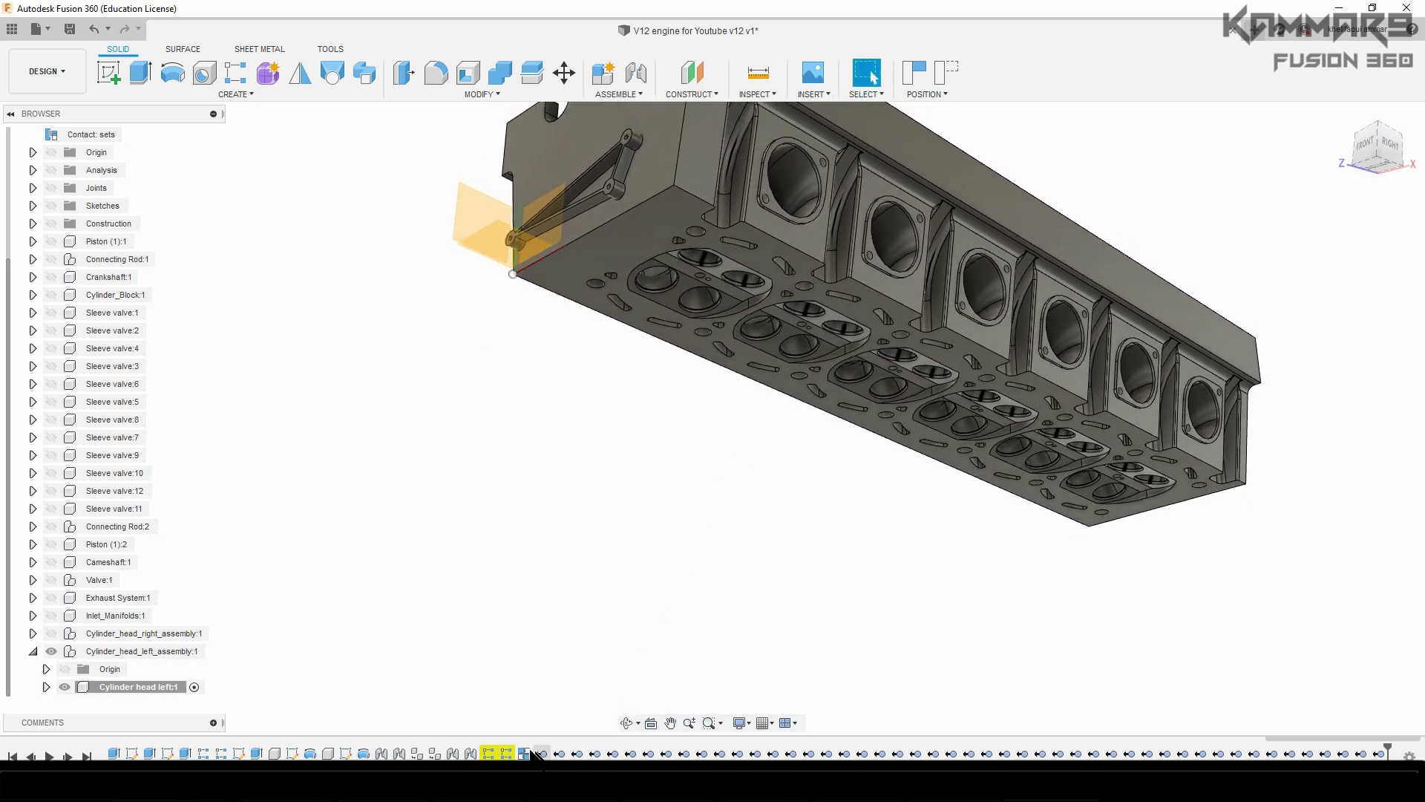
pyautogui.click(46, 687)
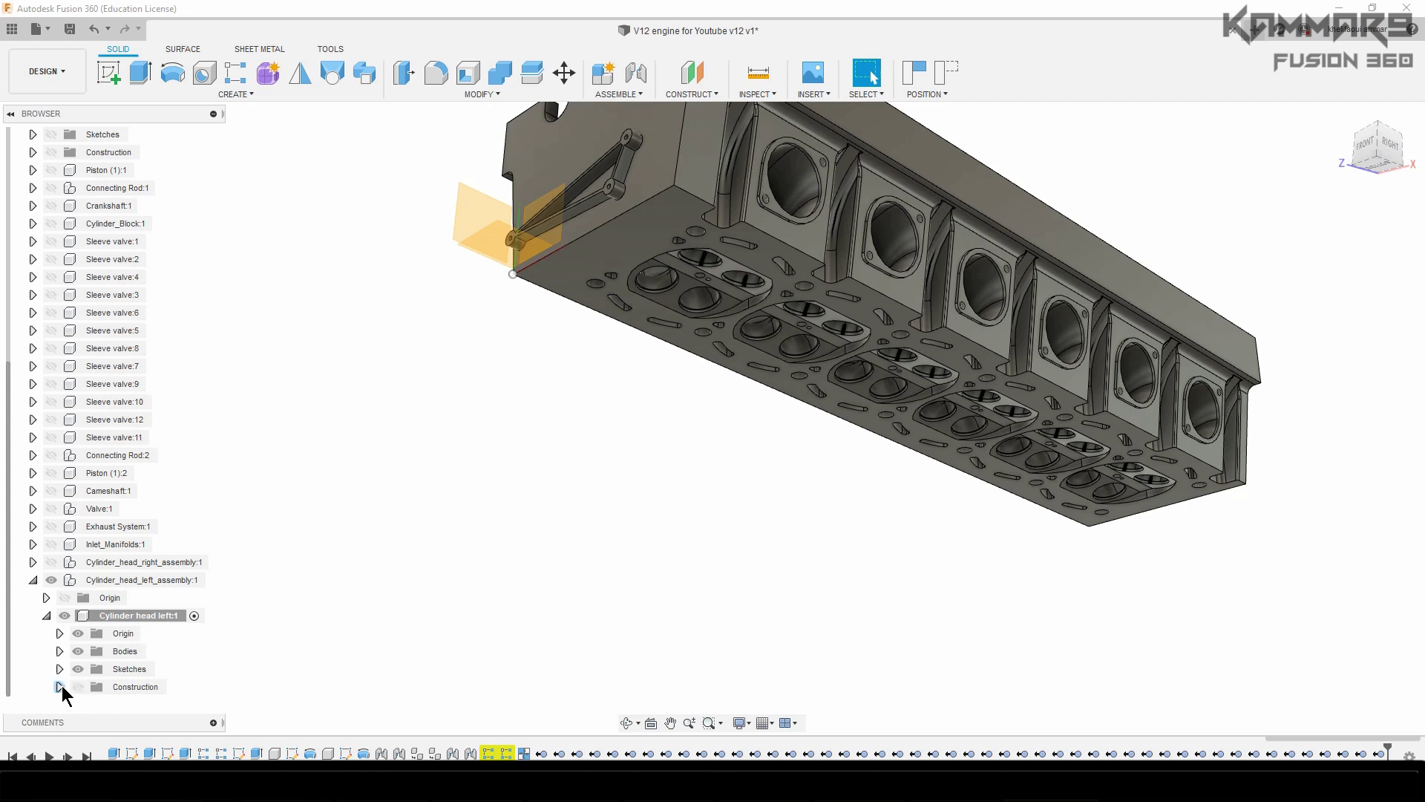
pyautogui.click(112, 688)
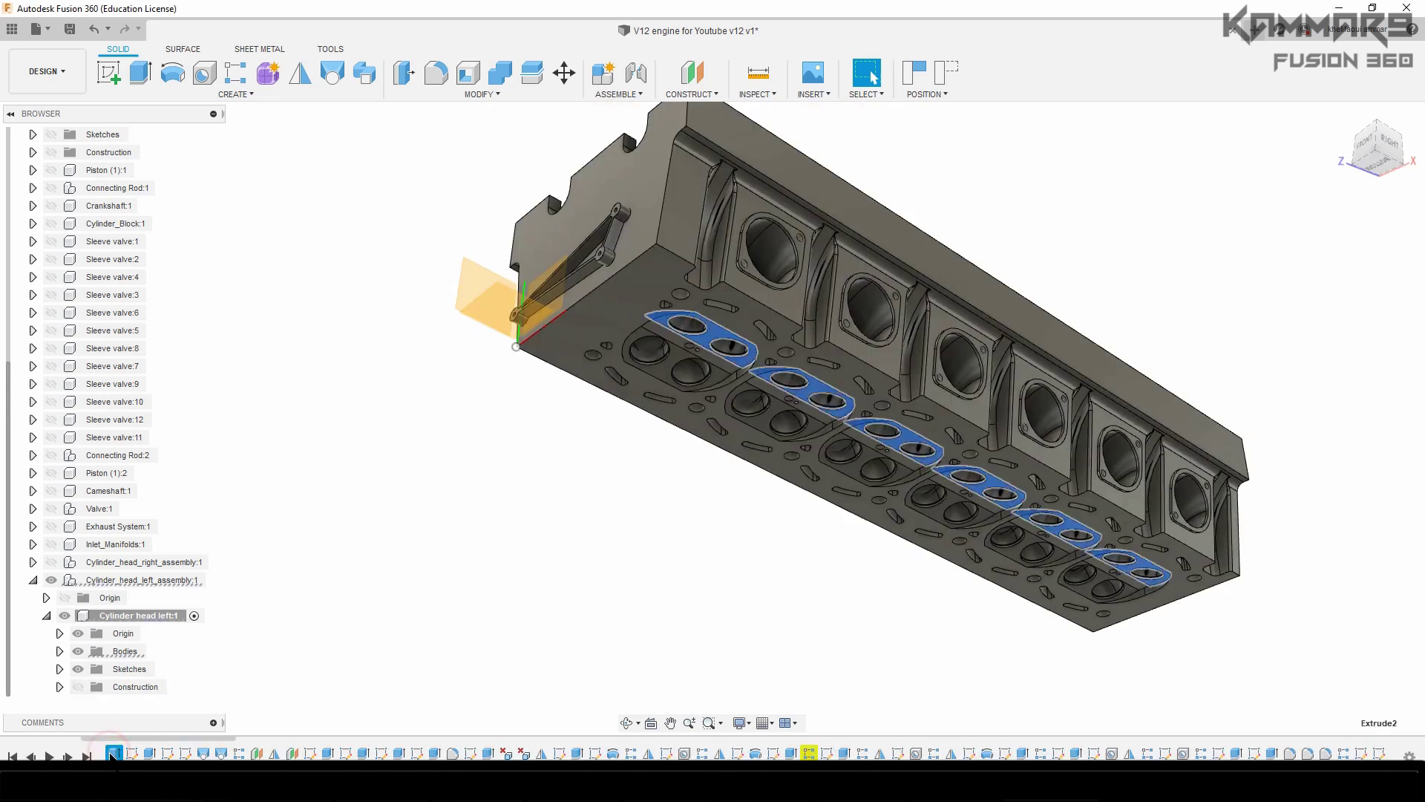
pyautogui.scroll(1, 126, 742)
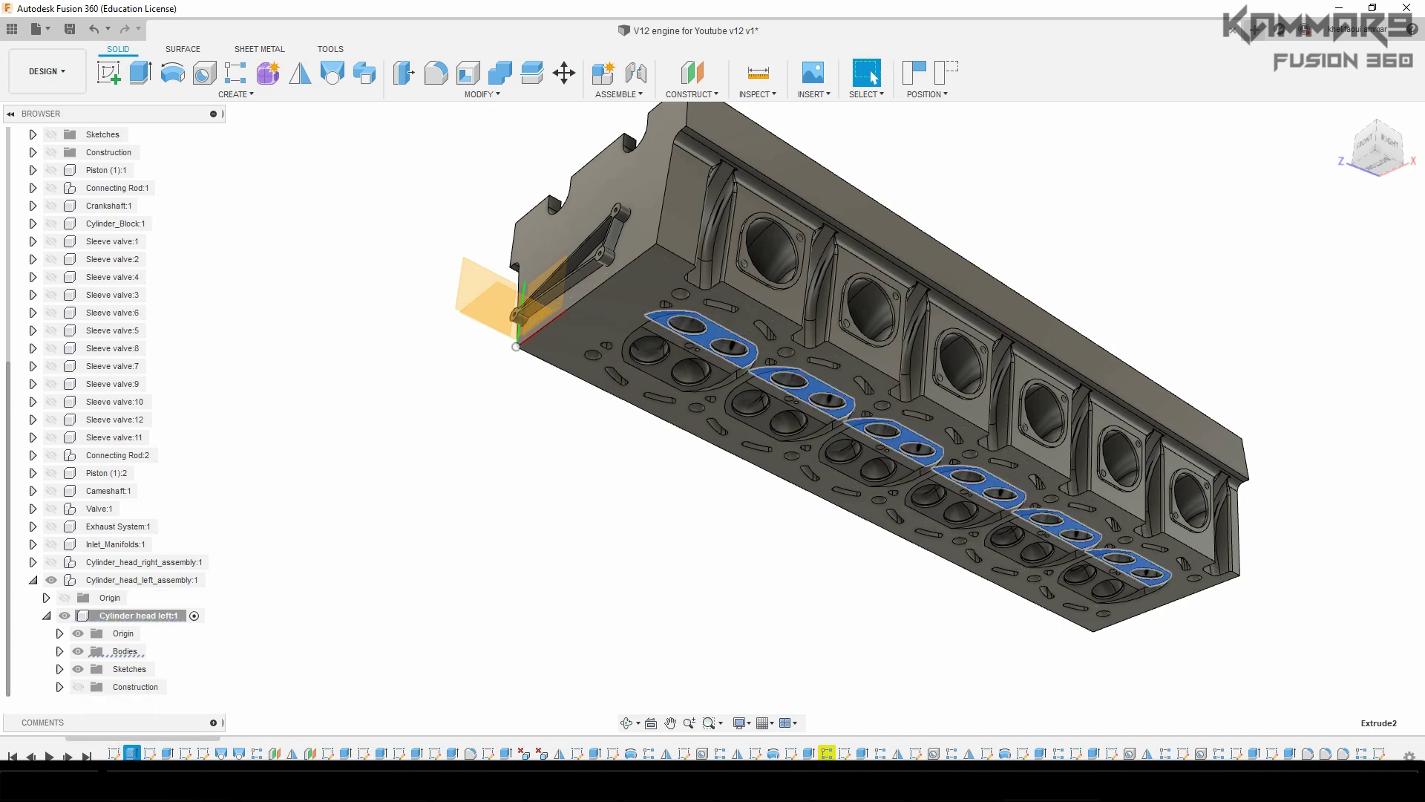
pyautogui.click(165, 753)
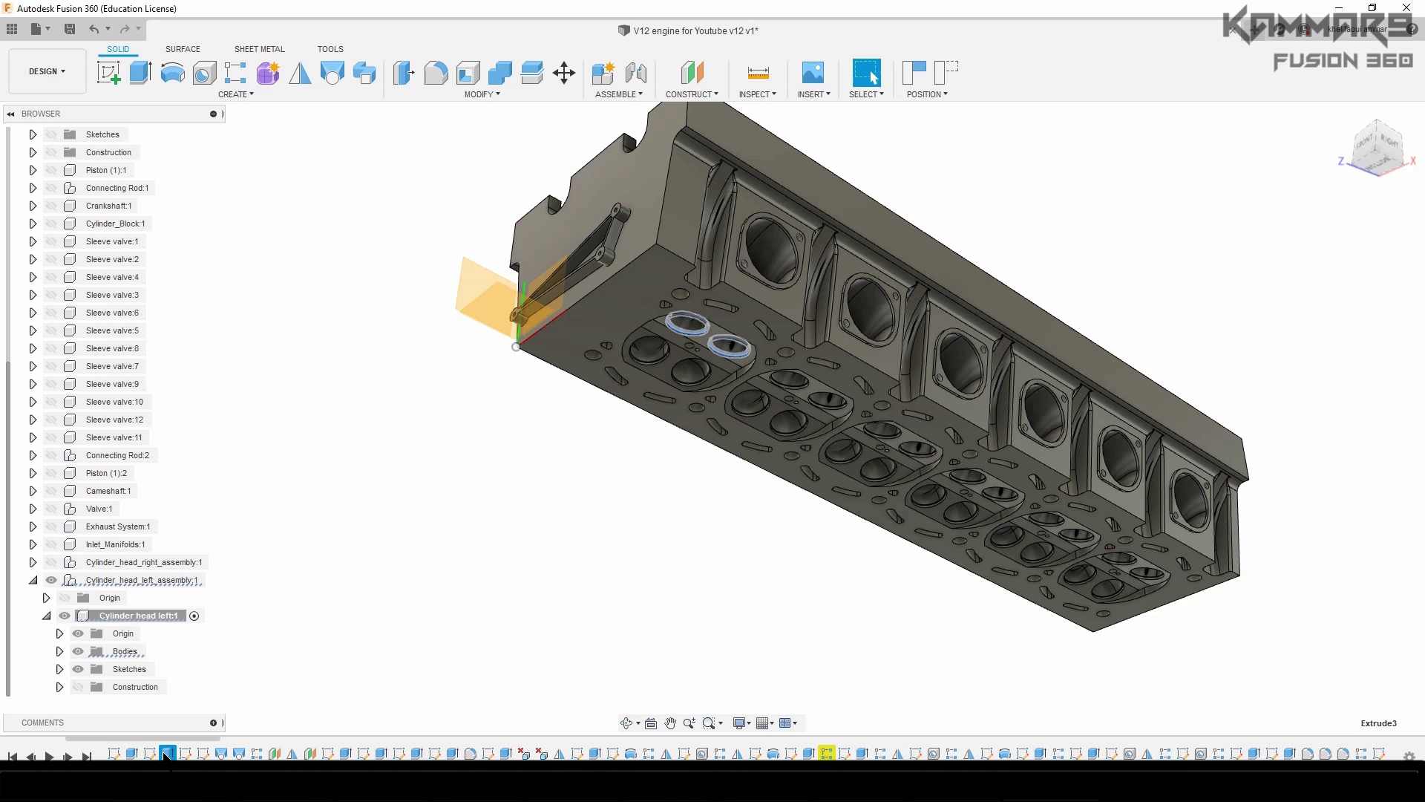
# - Edit the combustion chamber sketch, Sketch3, on the head's underside and set the first chamber's distance from the head's end edge to 67
pyautogui.click(116, 754)
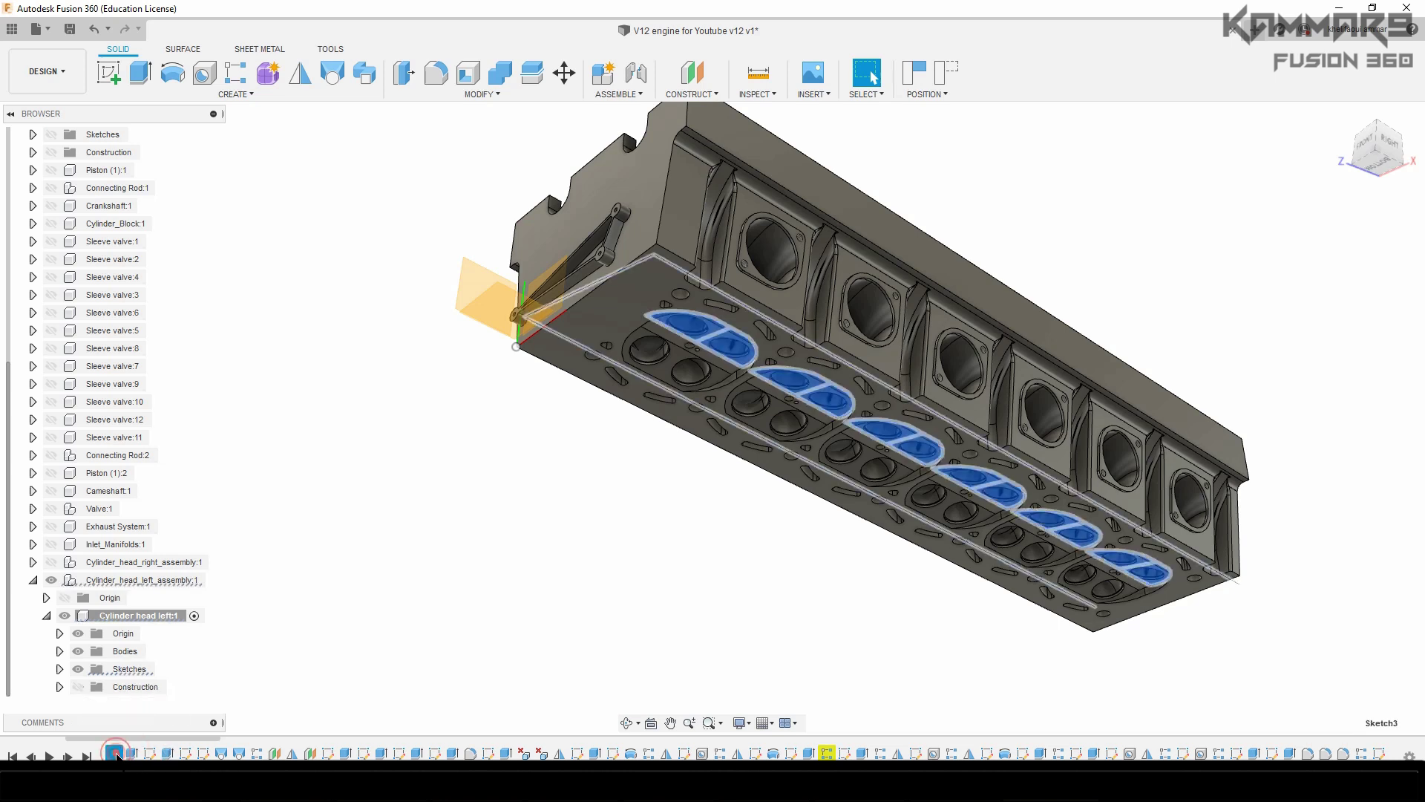
pyautogui.rightClick(115, 753)
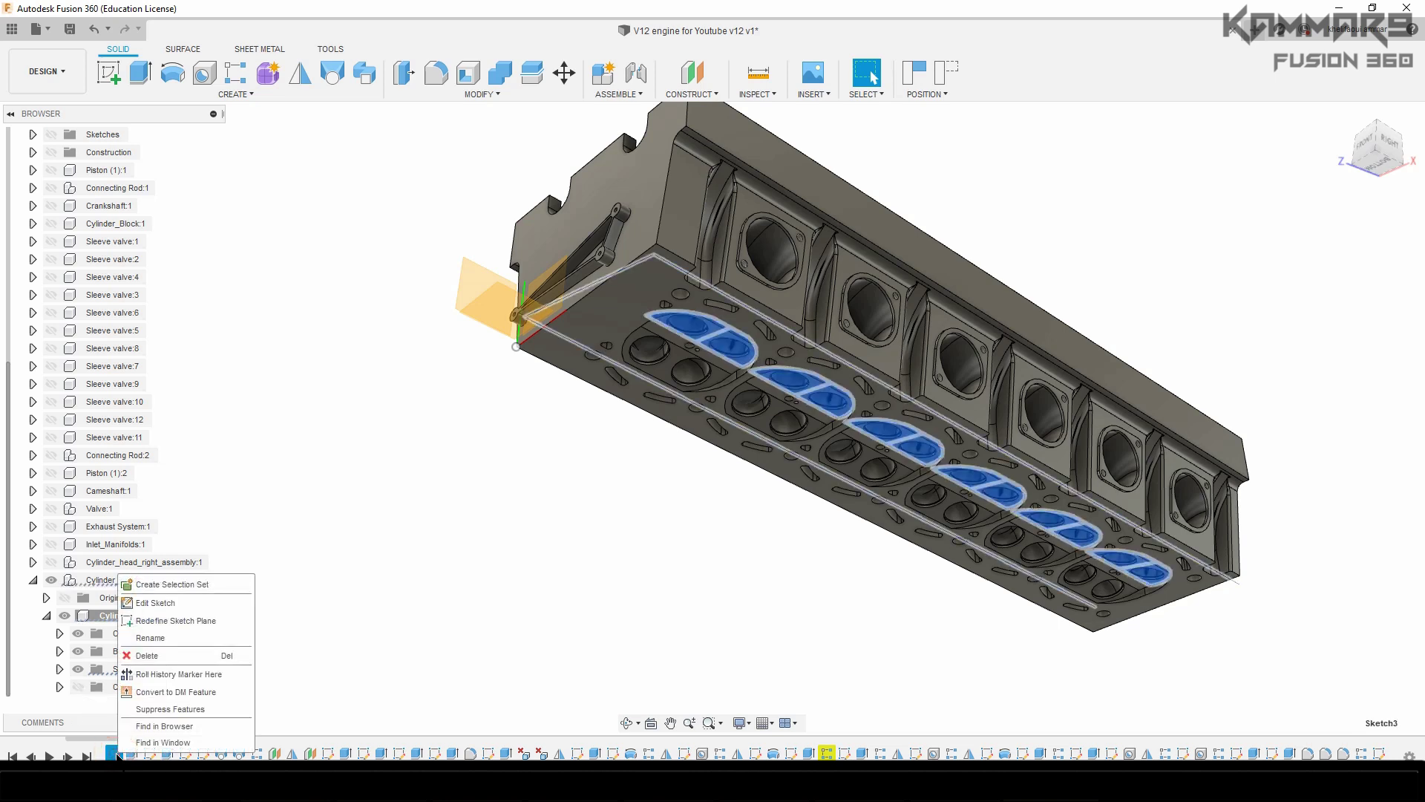
pyautogui.click(172, 631)
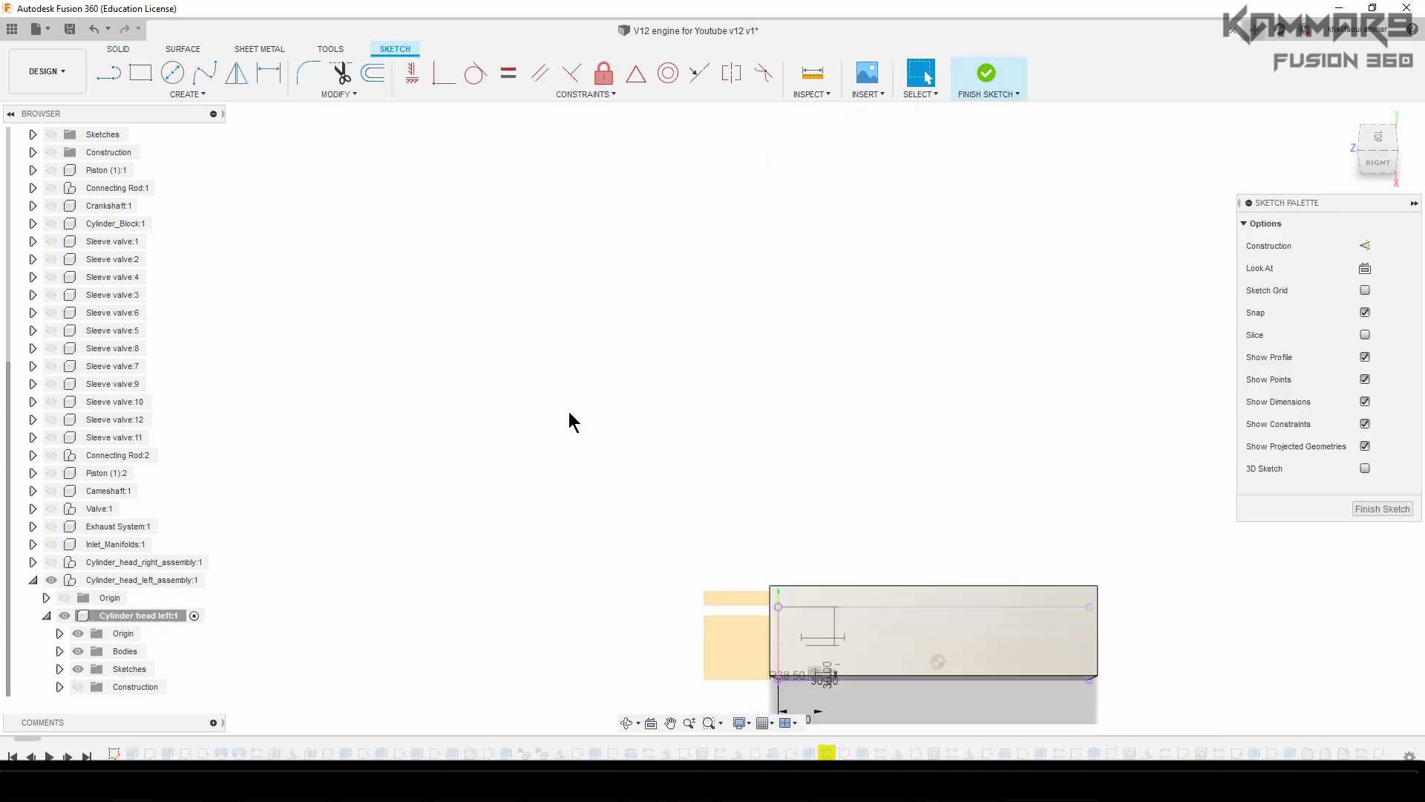
pyautogui.scroll(5, 739, 618)
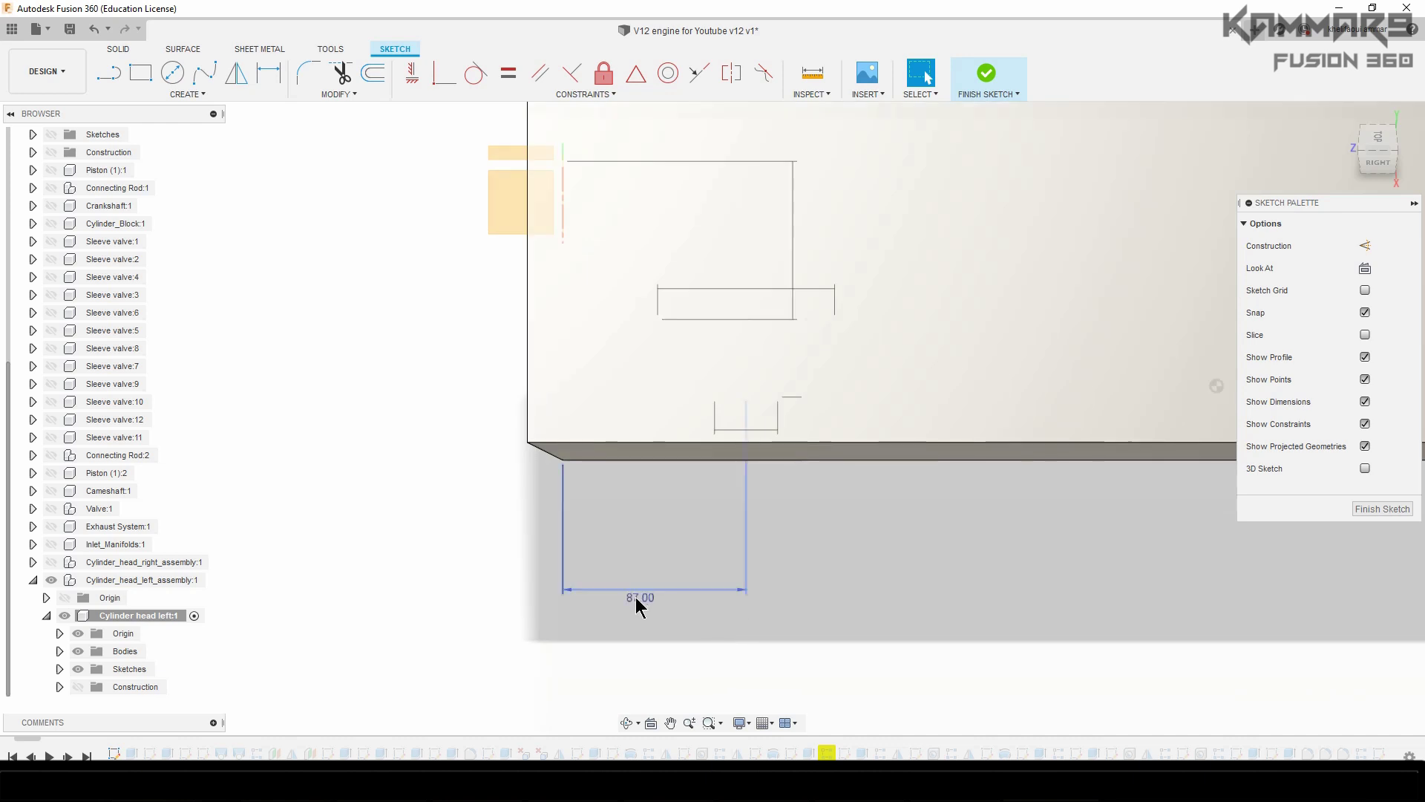
pyautogui.scroll(-2, 632, 598)
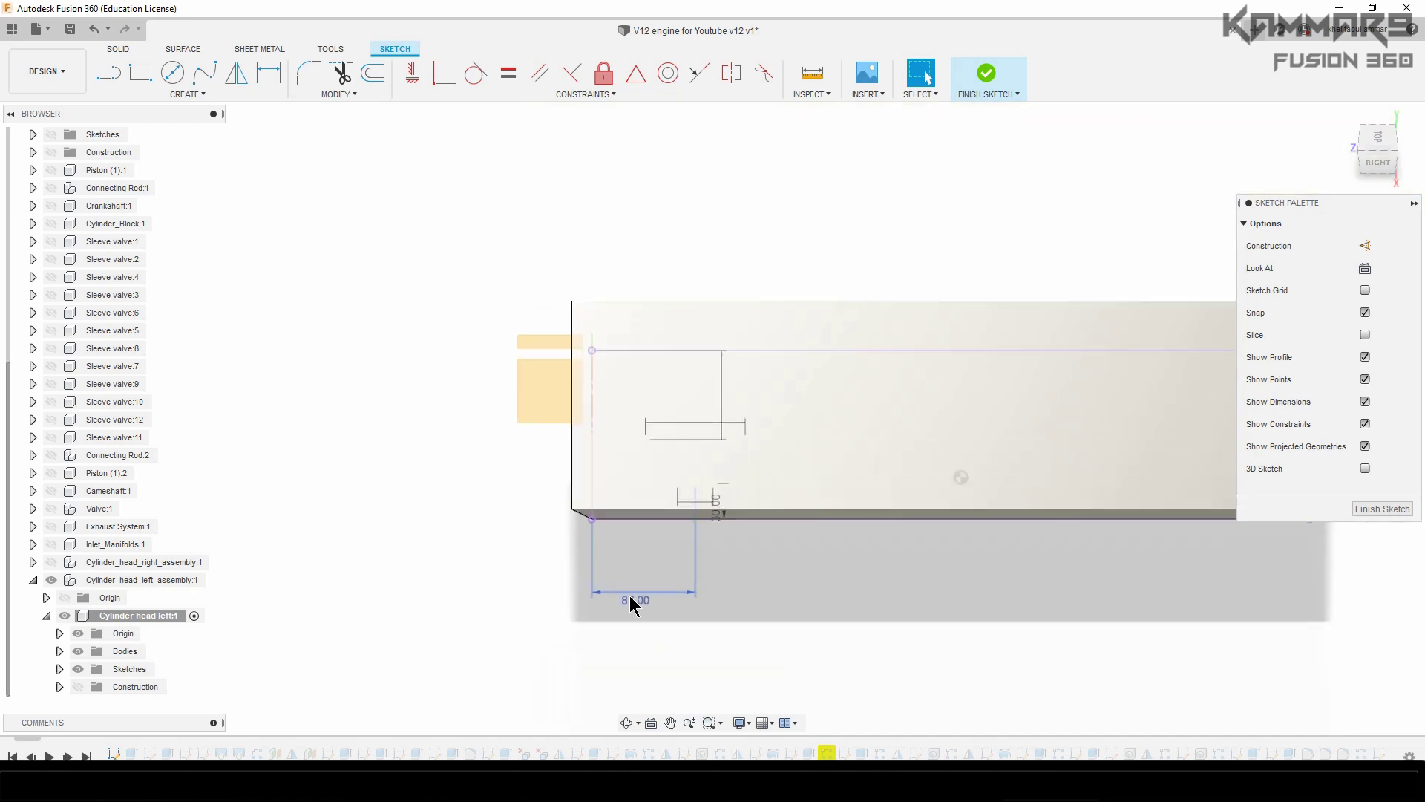
pyautogui.moveTo(673, 622)
pyautogui.keyDown('shift'); pyautogui.mouseDown(button='middle')
pyautogui.moveTo(662, 503)
pyautogui.moveTo(675, 444)
pyautogui.mouseUp(button='middle'); pyautogui.keyUp('shift')
pyautogui.scroll(4, 683, 398)
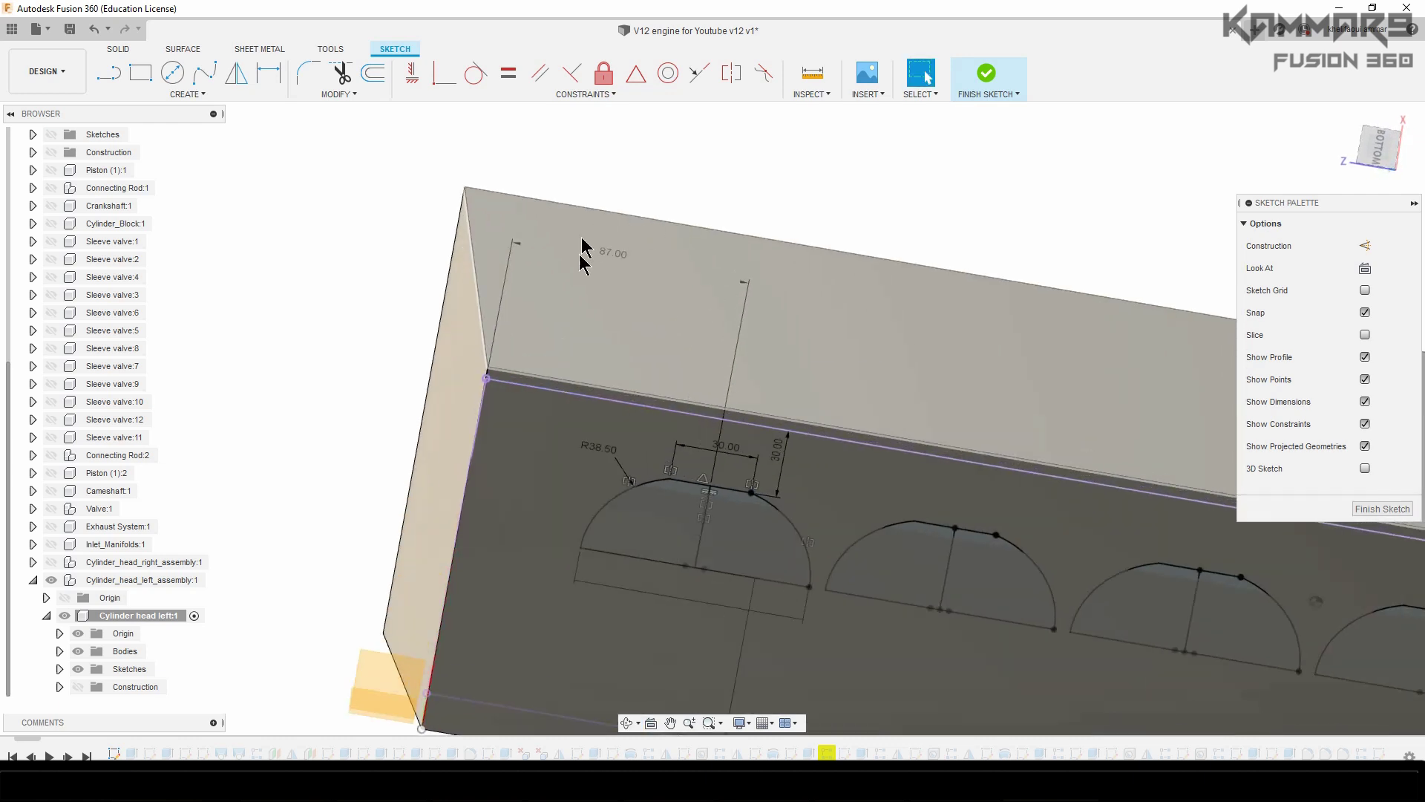
pyautogui.doubleClick(617, 260)
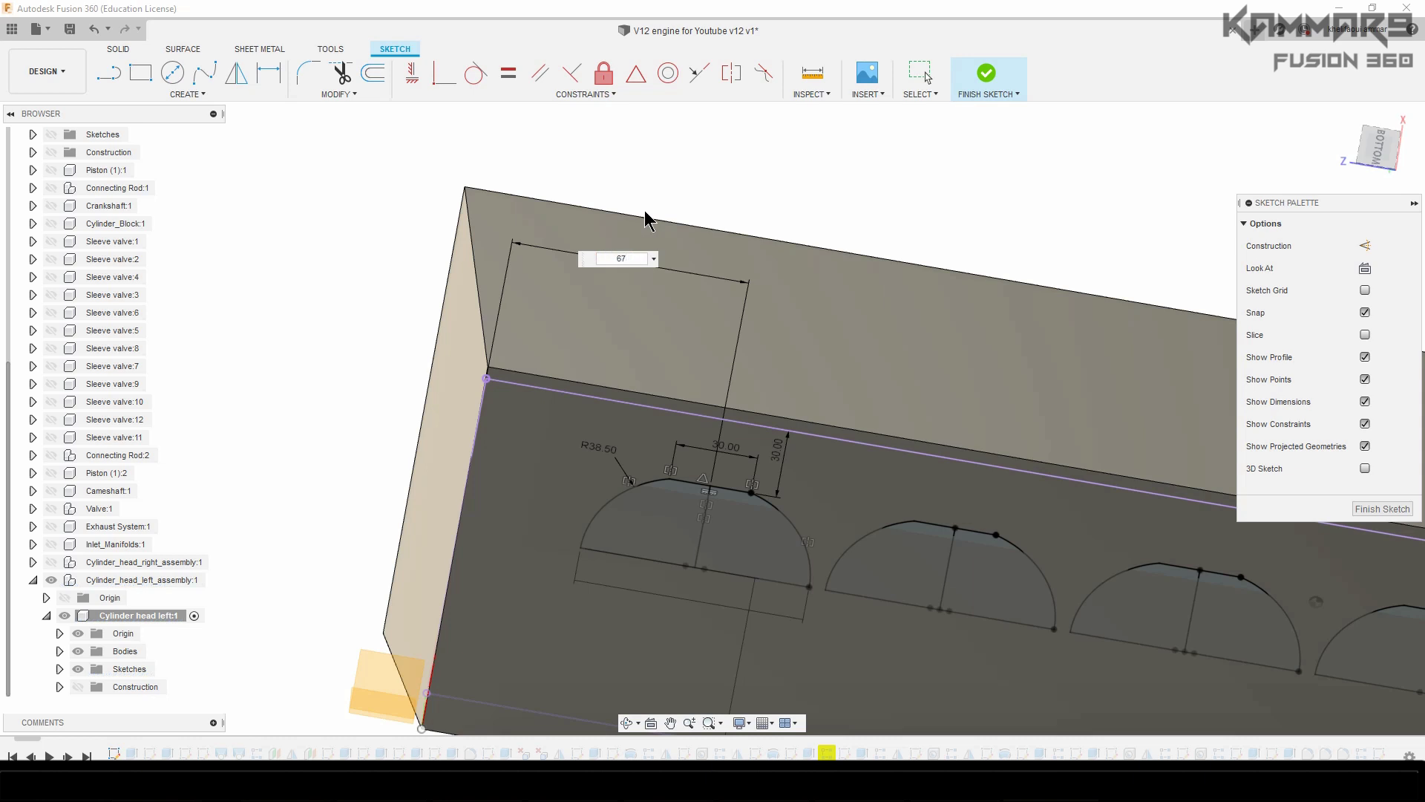
pyautogui.write('67')
pyautogui.press('Return')
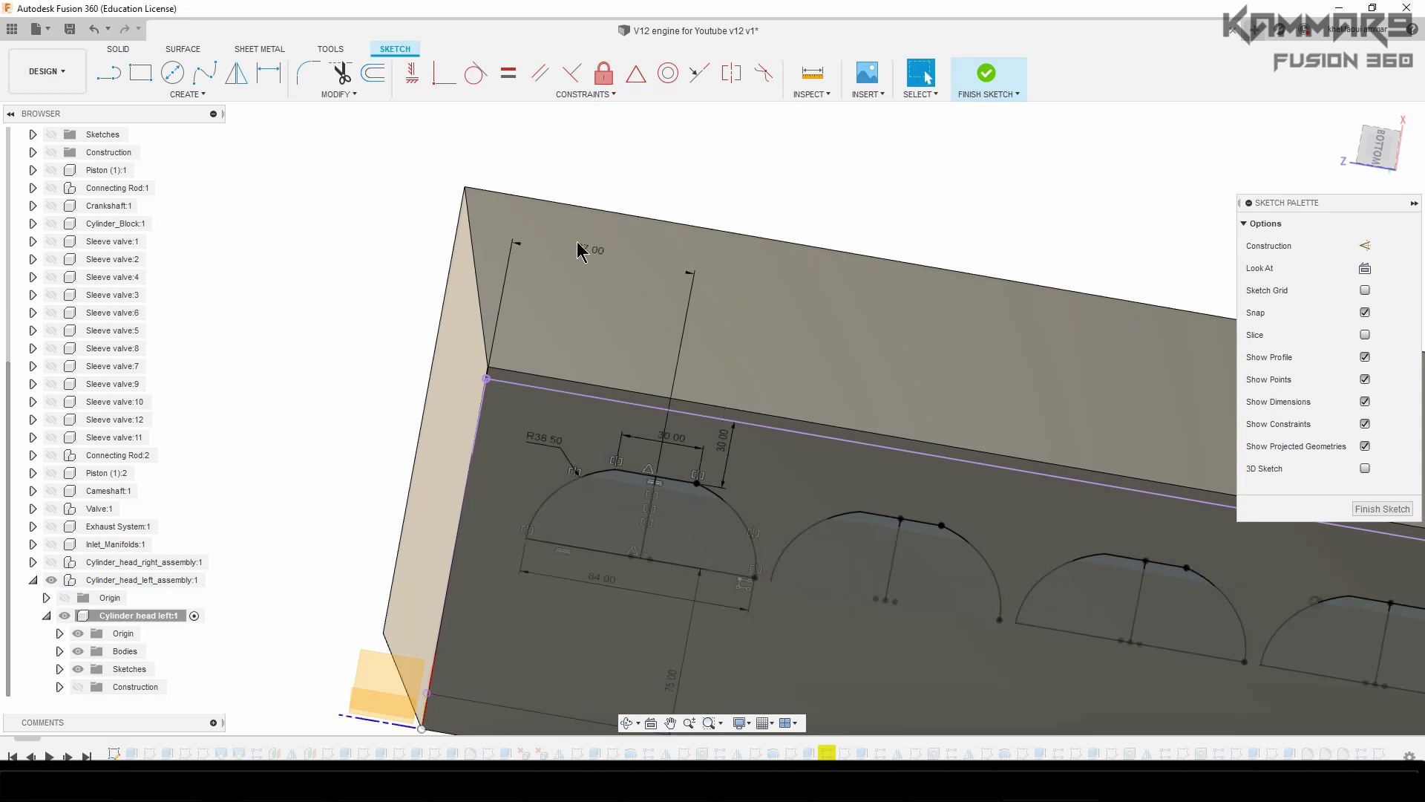
# - Finish the combustion chamber sketch edit and inspect the chambers on the underside of the head
pyautogui.scroll(-3, 479, 411)
pyautogui.scroll(-1, 897, 514)
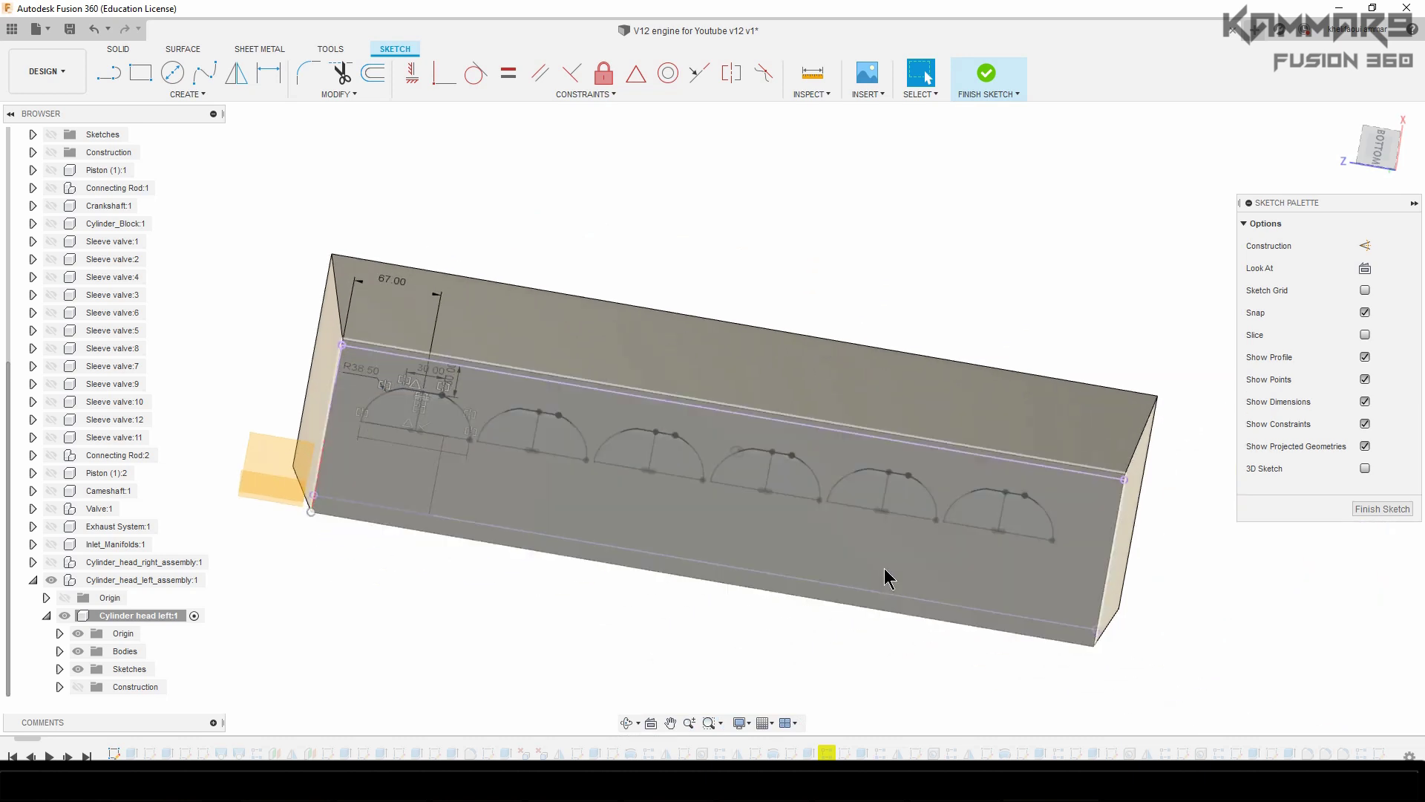
pyautogui.click(1382, 509)
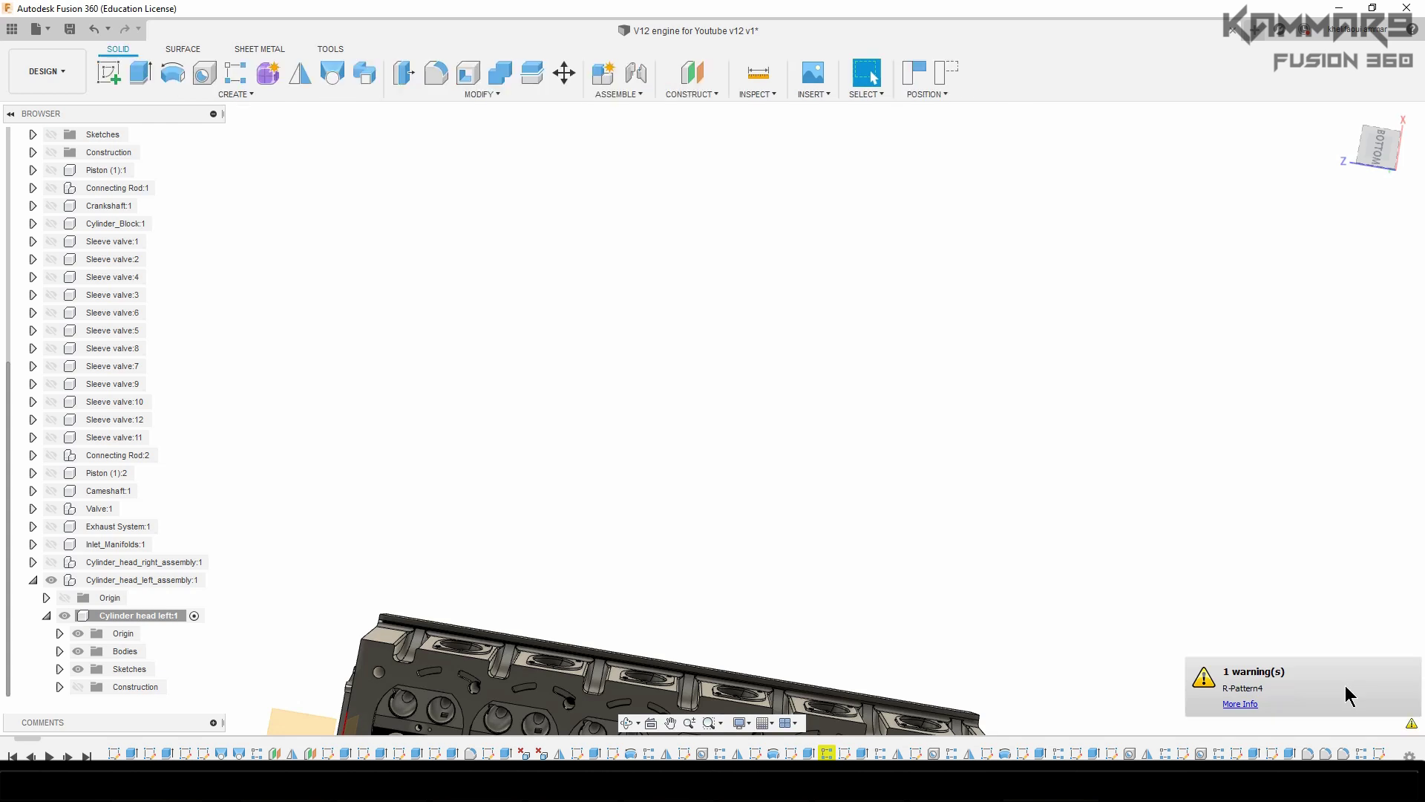
pyautogui.scroll(-3, 974, 519)
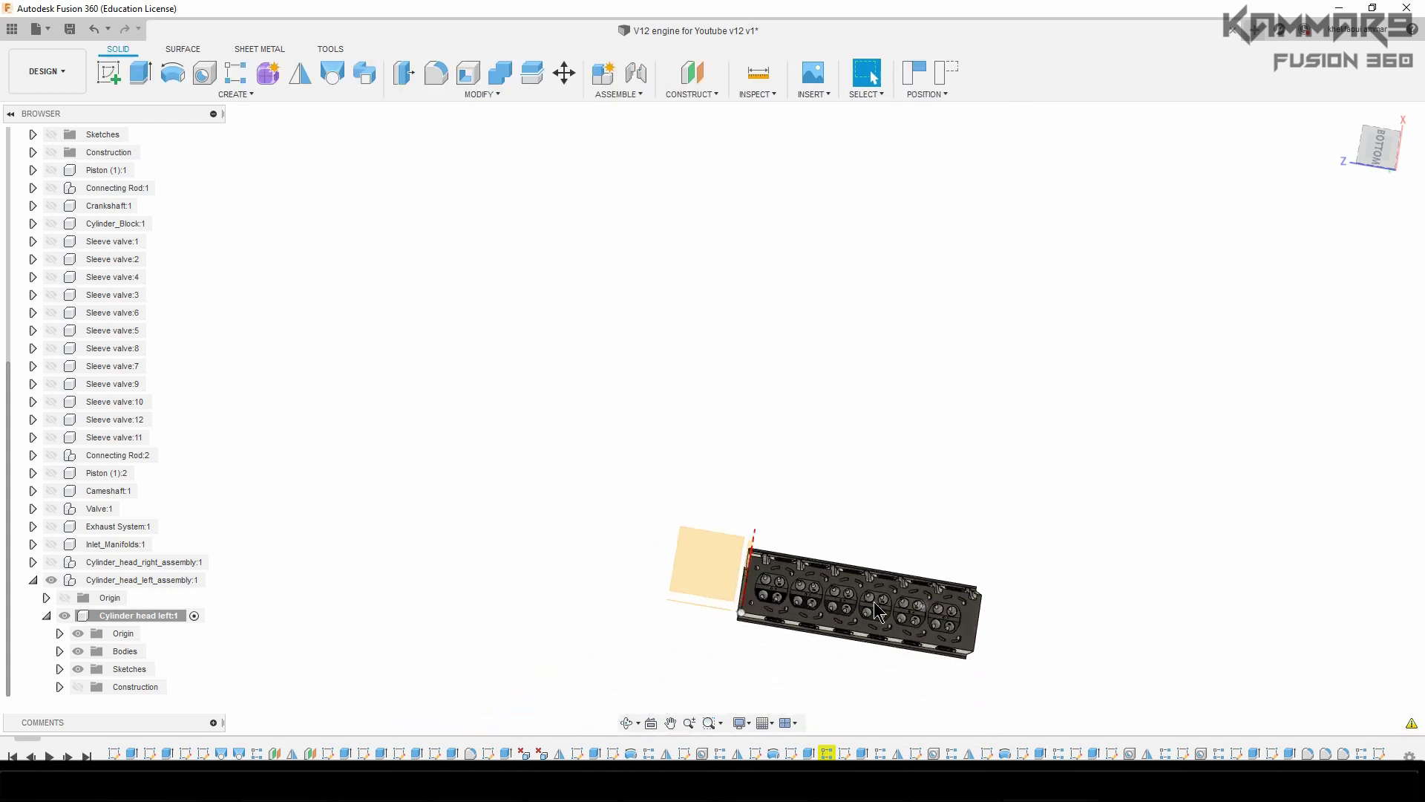
pyautogui.scroll(5, 772, 571)
pyautogui.scroll(5, 772, 571)
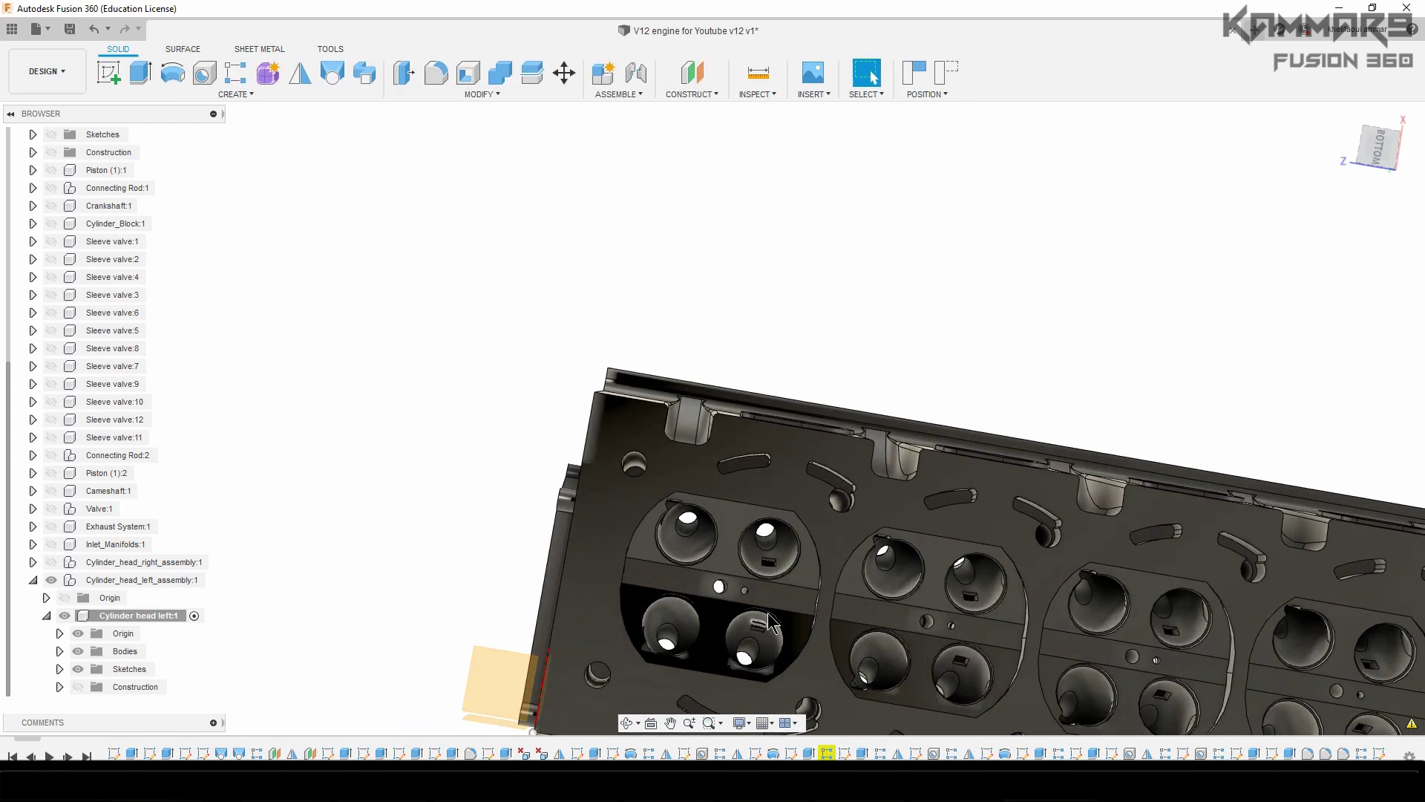
# - Edit Sketch6 on the head's side face and set the first port circle's distance from the head's end edge to 67 mm
pyautogui.keyDown('shift'); pyautogui.moveTo(805, 411); pyautogui.dragTo(314, 597, button='middle'); pyautogui.keyUp('shift')
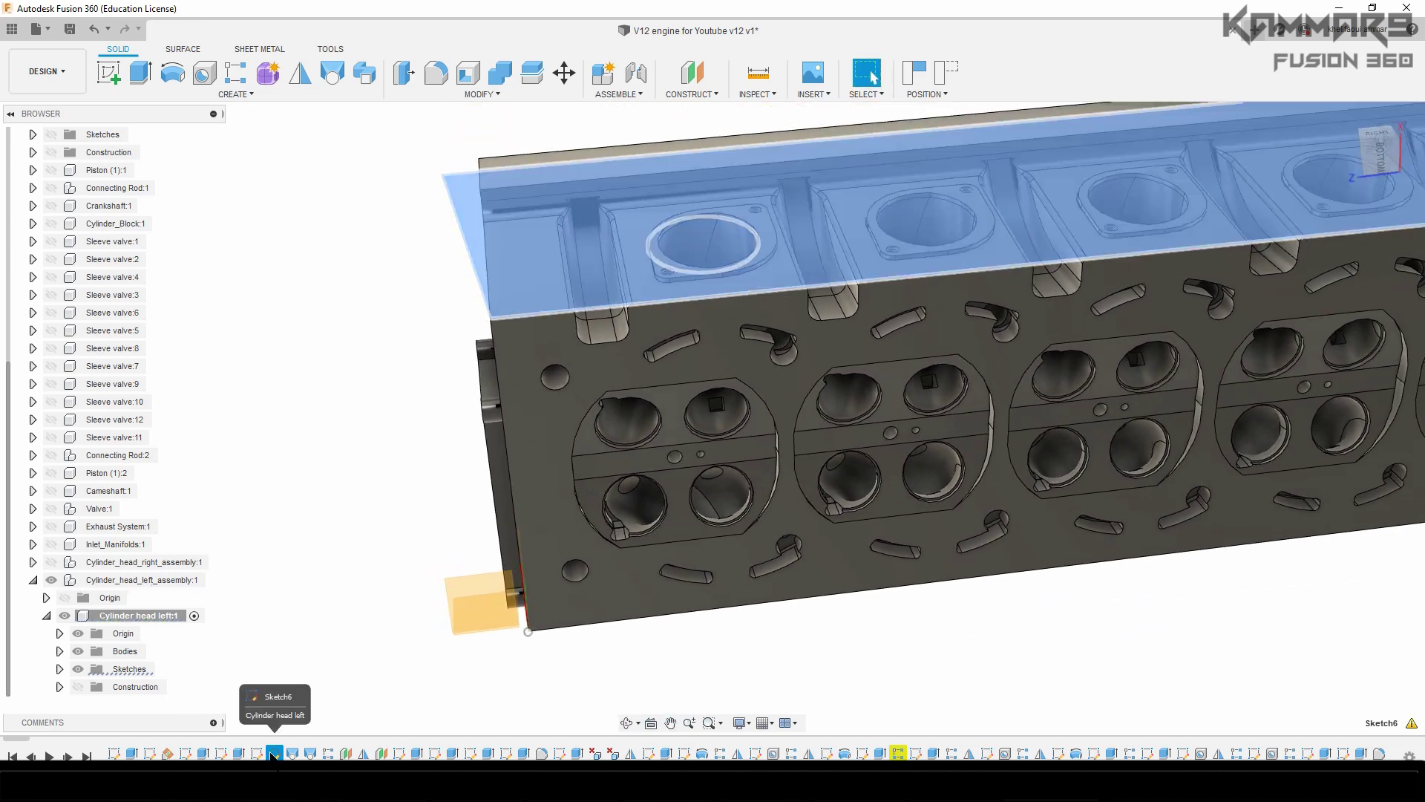
pyautogui.rightClick(274, 754)
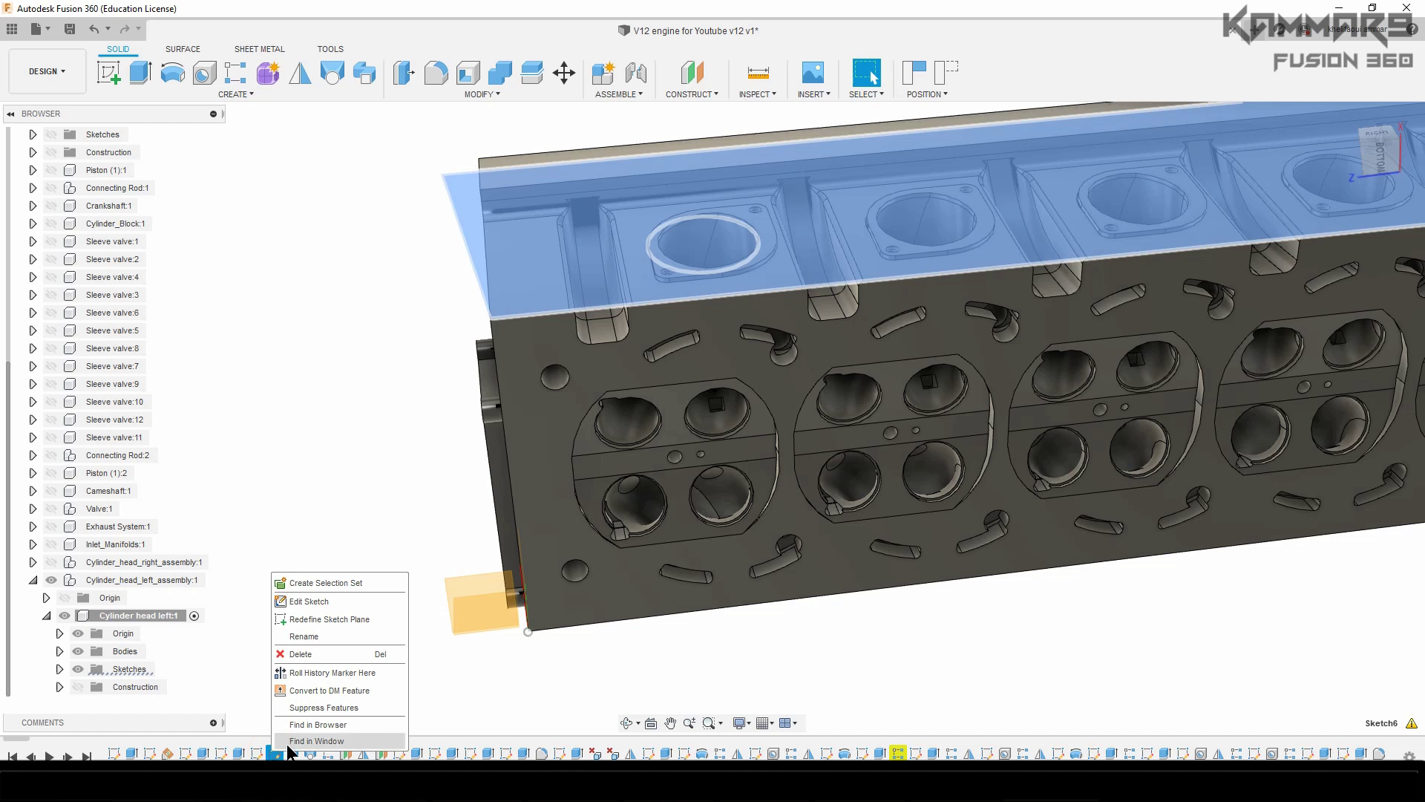
pyautogui.click(313, 601)
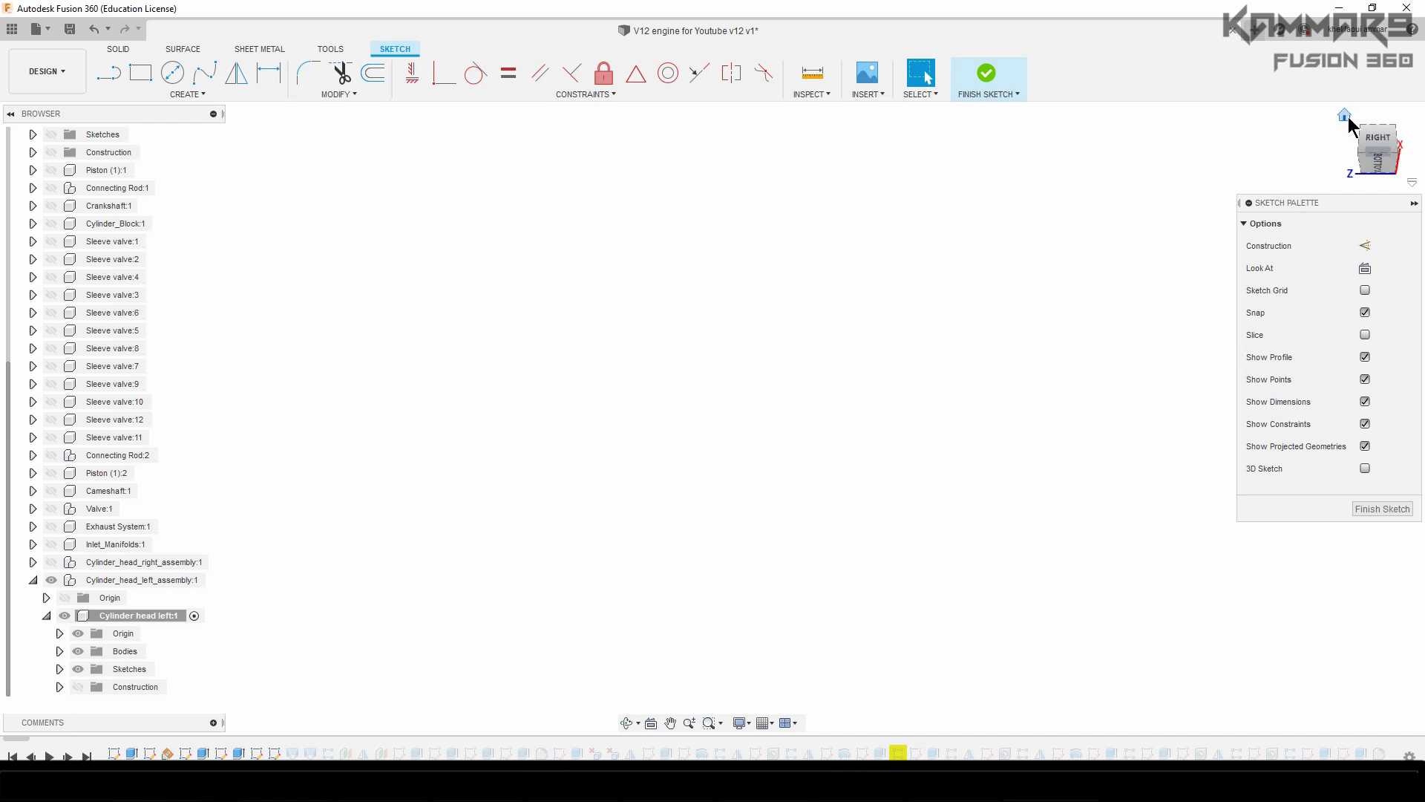
pyautogui.click(1345, 116)
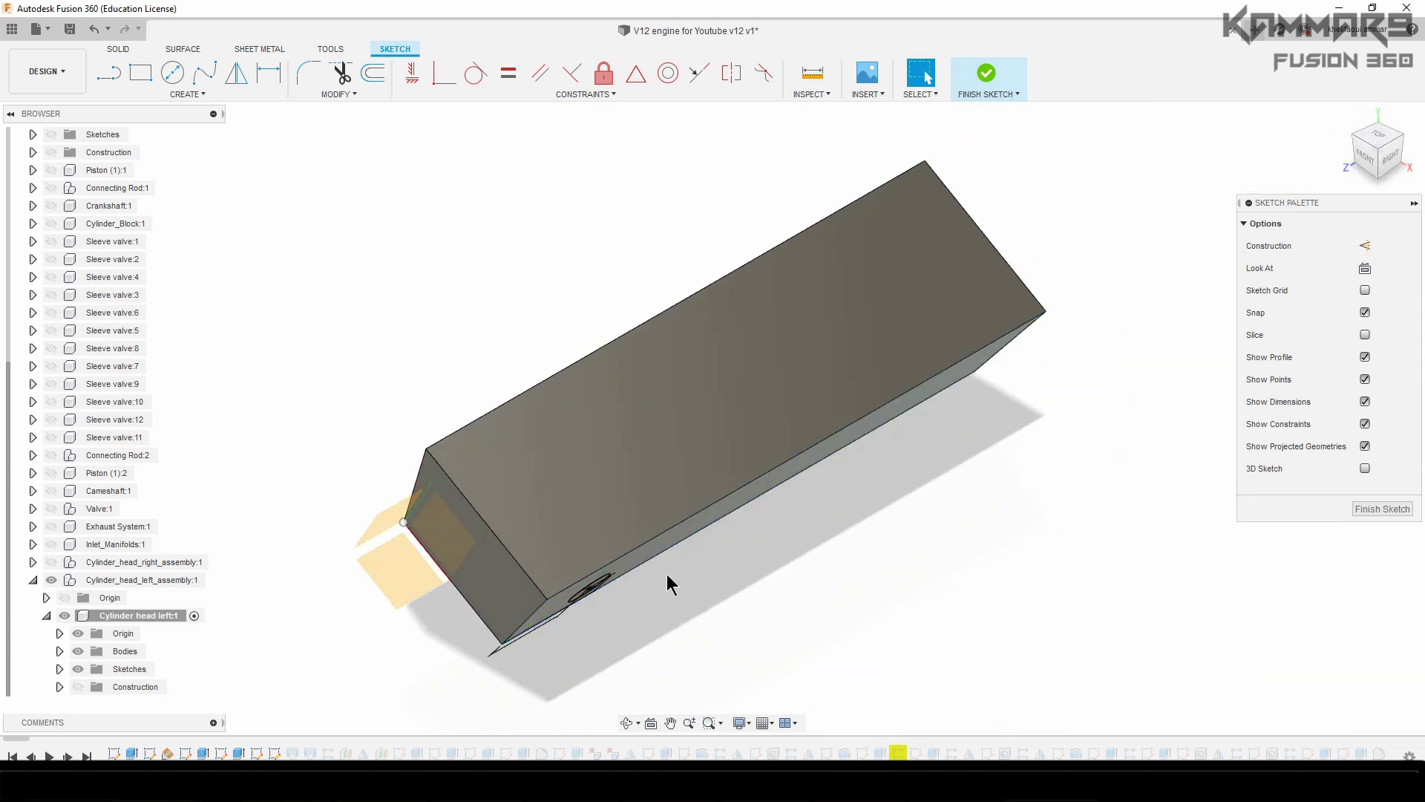
pyautogui.moveTo(663, 564)
pyautogui.keyDown('shift'); pyautogui.mouseDown(button='middle')
pyautogui.moveTo(639, 535)
pyautogui.moveTo(646, 518)
pyautogui.mouseUp(button='middle'); pyautogui.keyUp('shift')
pyautogui.scroll(5, 475, 496)
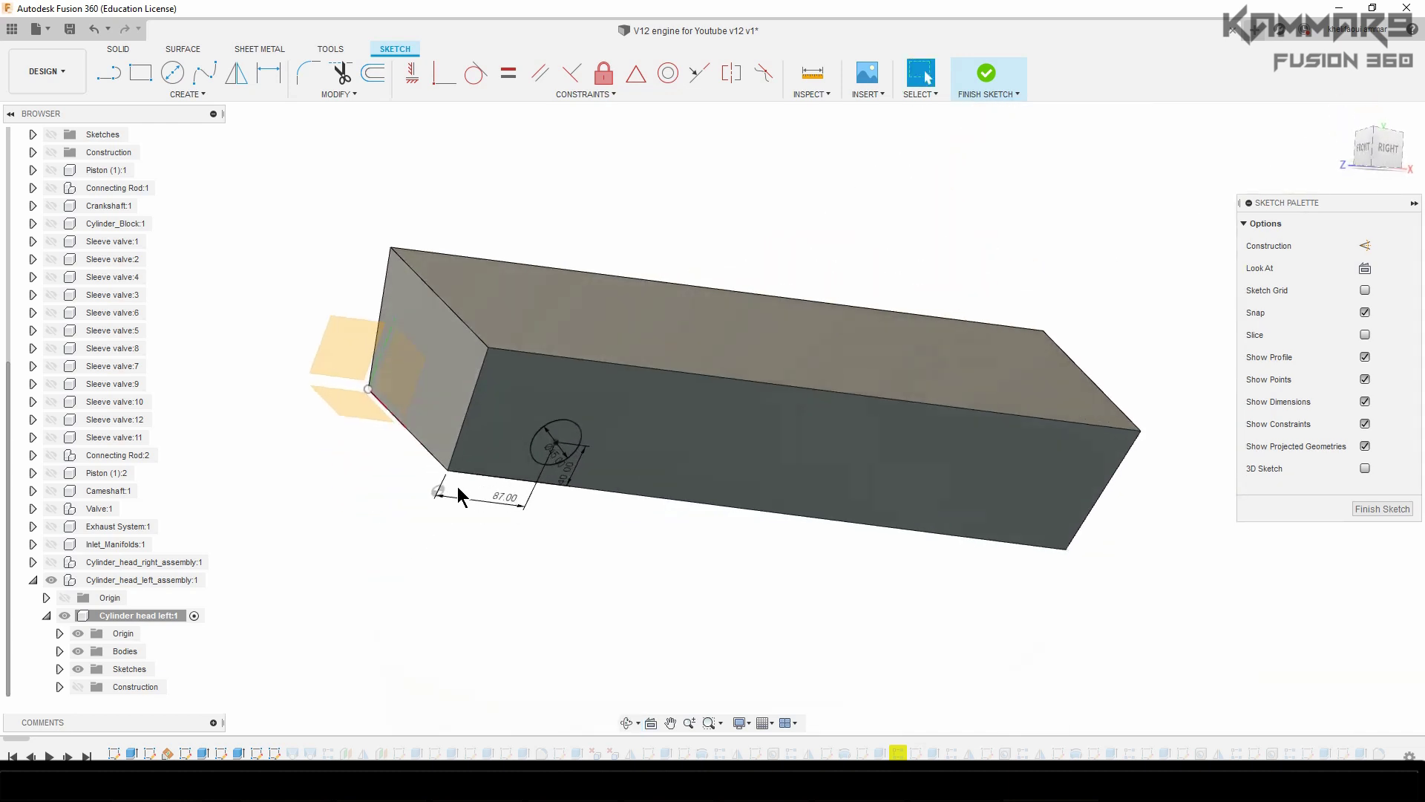
pyautogui.scroll(1, 490, 499)
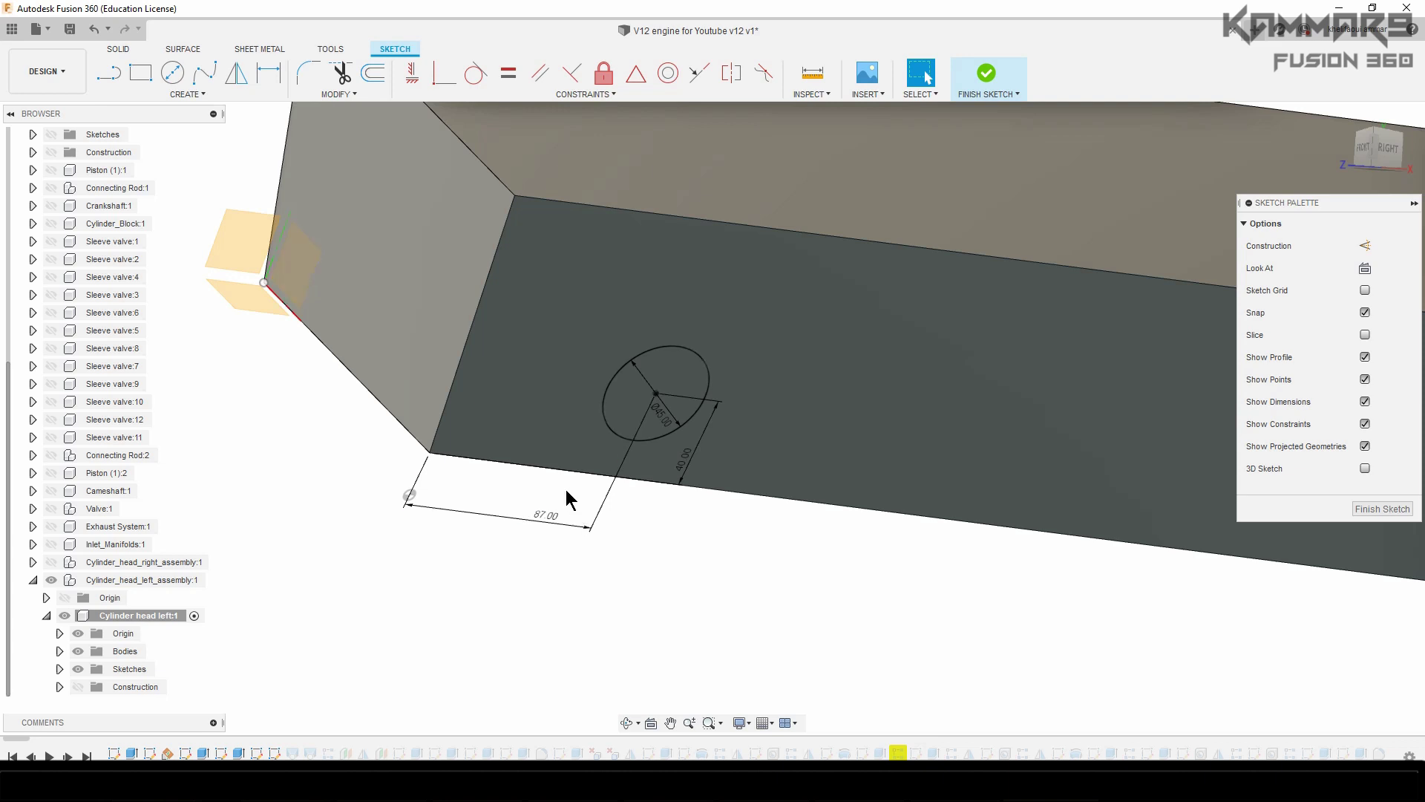
pyautogui.doubleClick(544, 514)
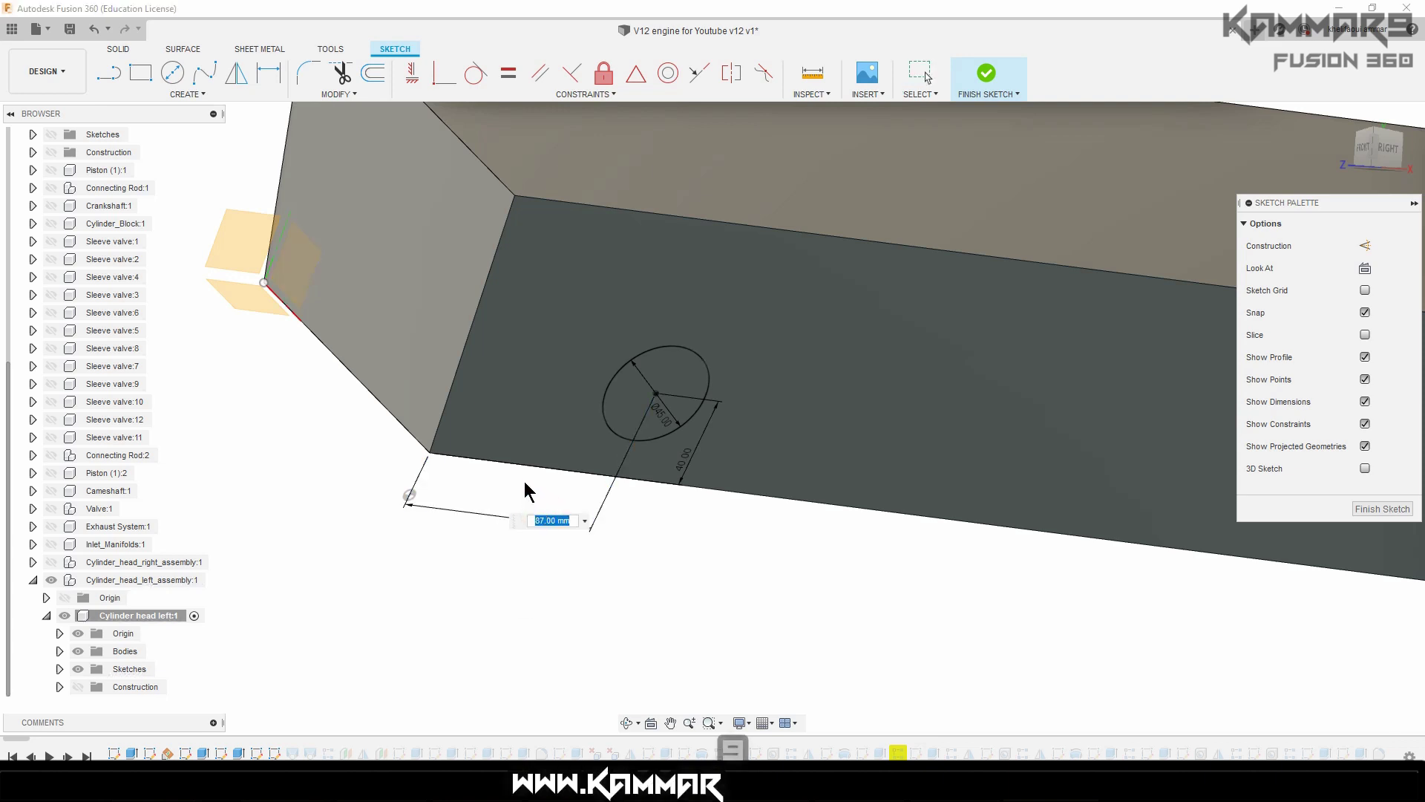
pyautogui.write('6')
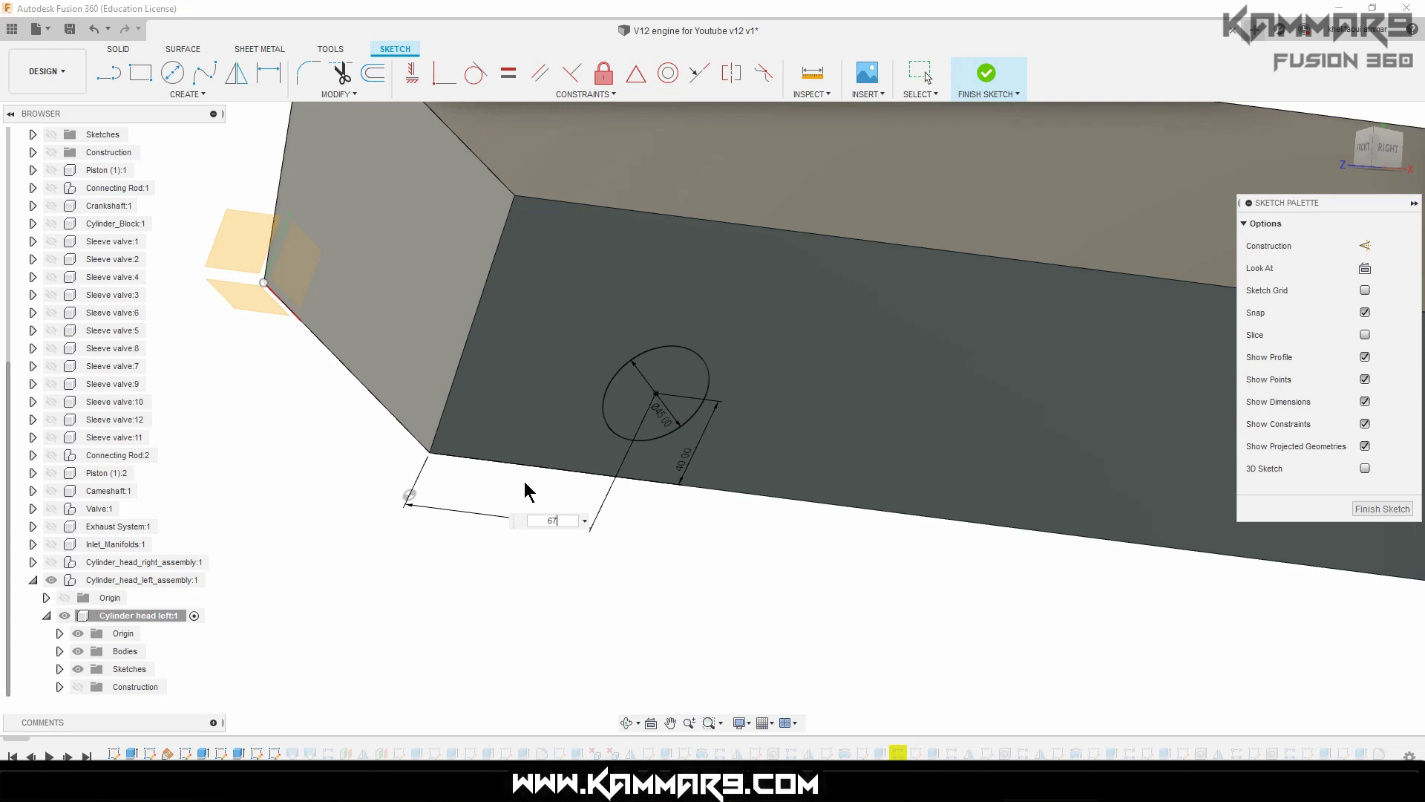
pyautogui.write('7')
pyautogui.press('Return')
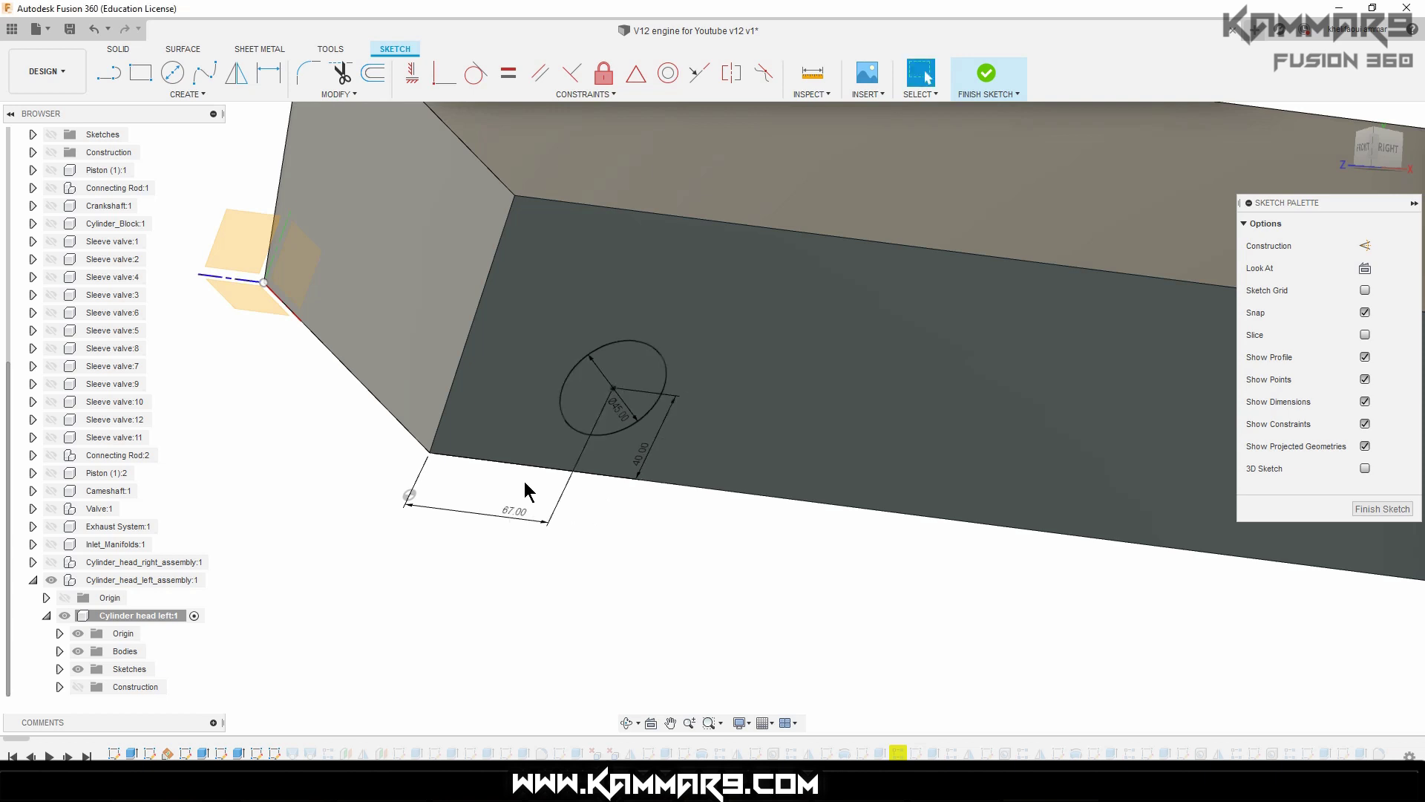
pyautogui.click(1364, 511)
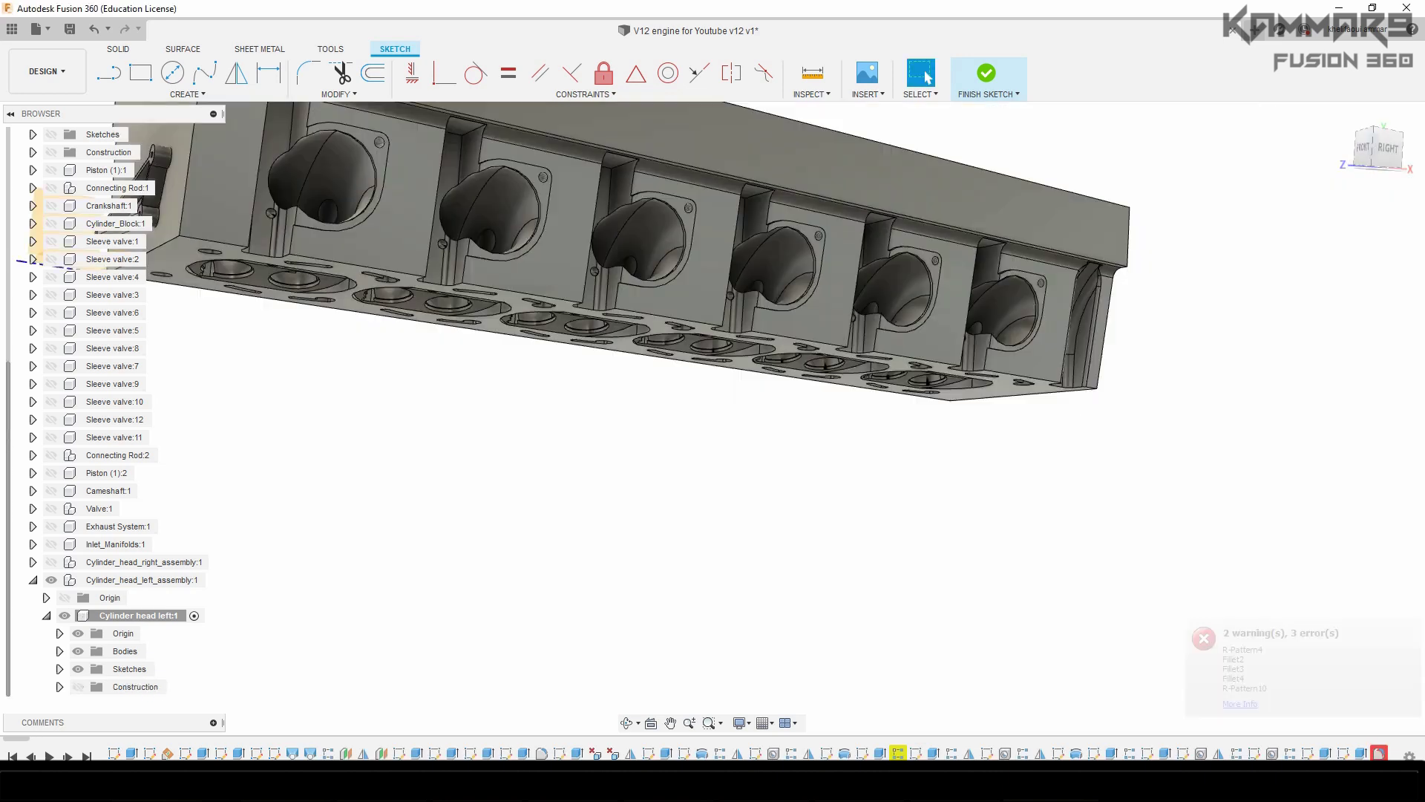
# - Edit the flagged rectangular pattern of the spark plug wells and replace its direction reference with the head's long upper side edge
pyautogui.click(898, 754)
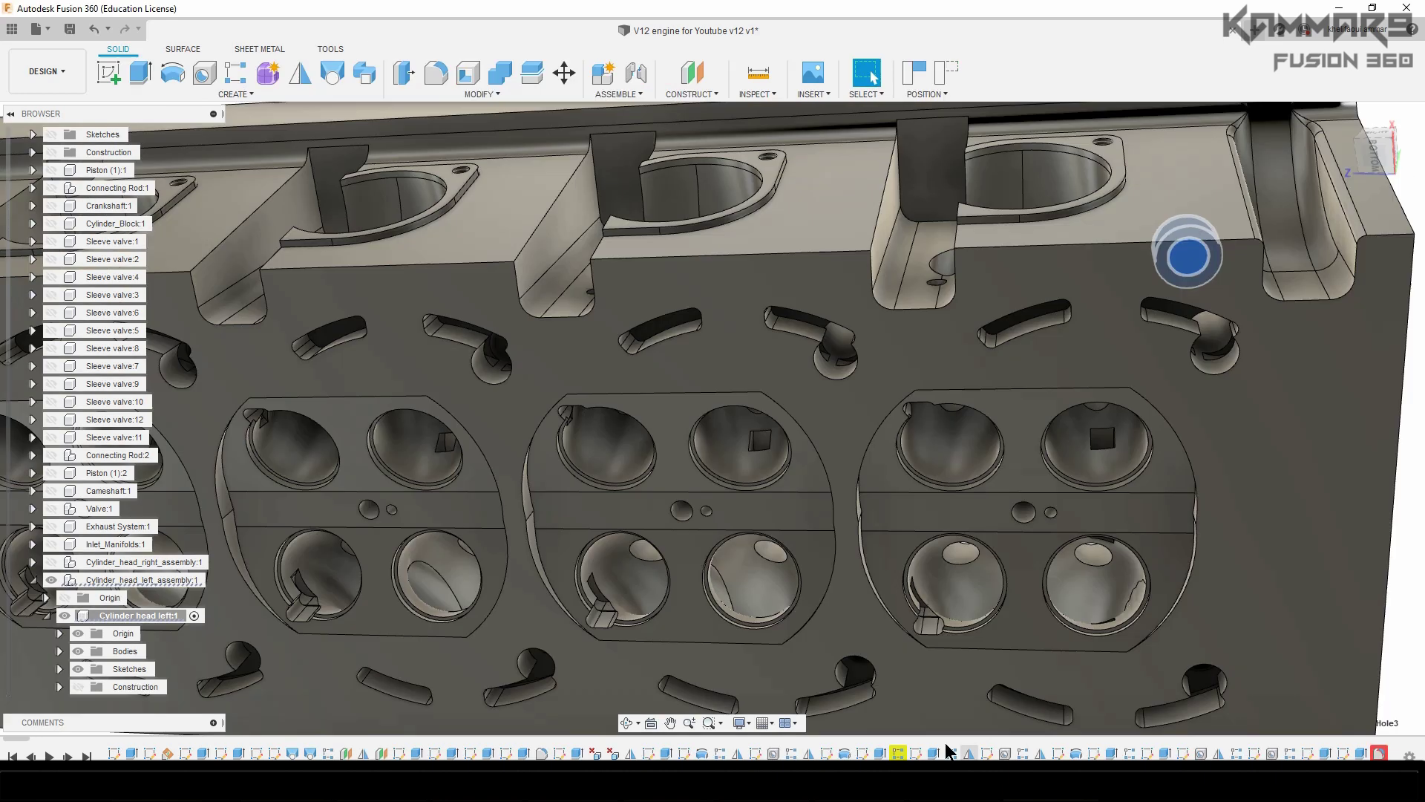
pyautogui.rightClick(898, 753)
pyautogui.click(931, 600)
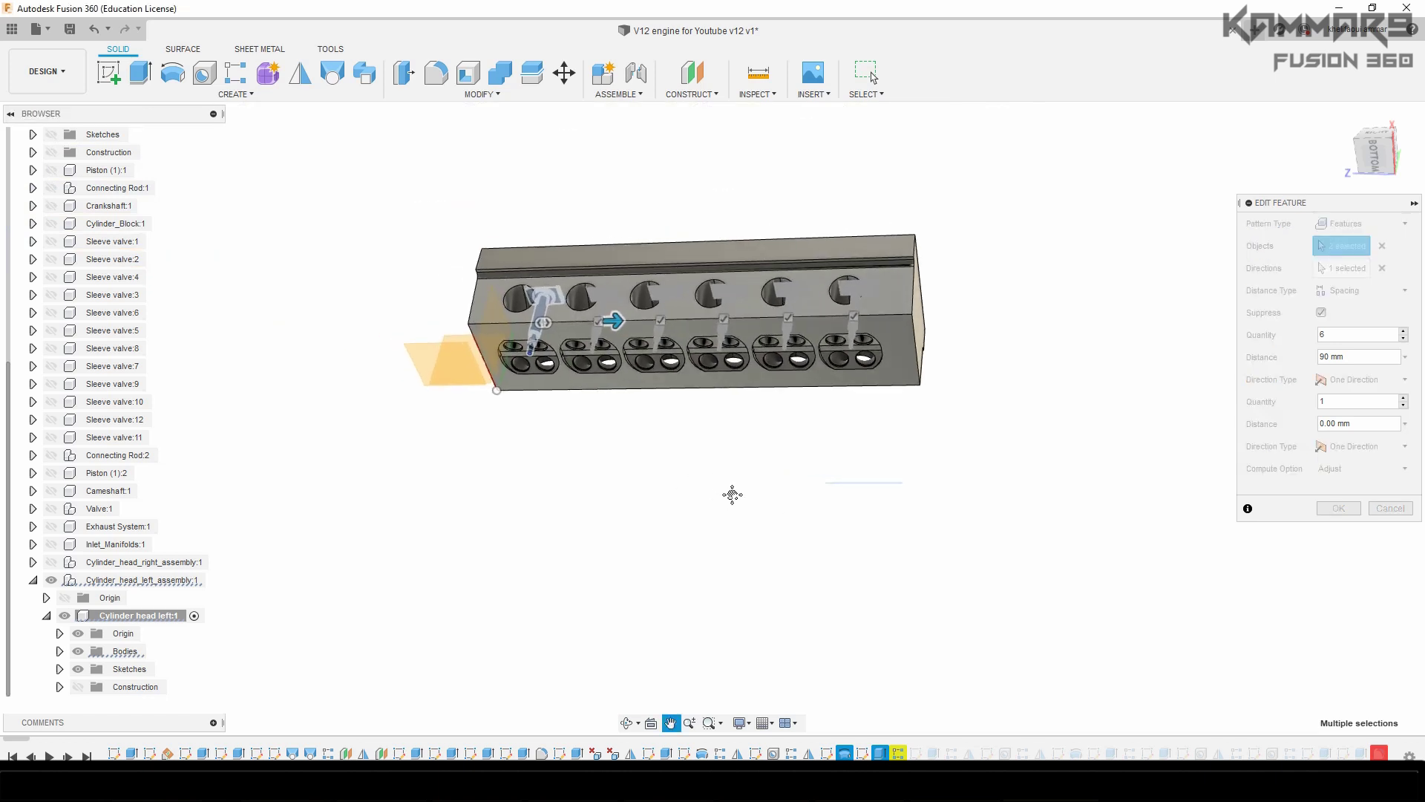
pyautogui.keyDown('shift'); pyautogui.moveTo(700, 353); pyautogui.dragTo(668, 548, button='middle'); pyautogui.keyUp('shift')
pyautogui.scroll(5, 693, 302)
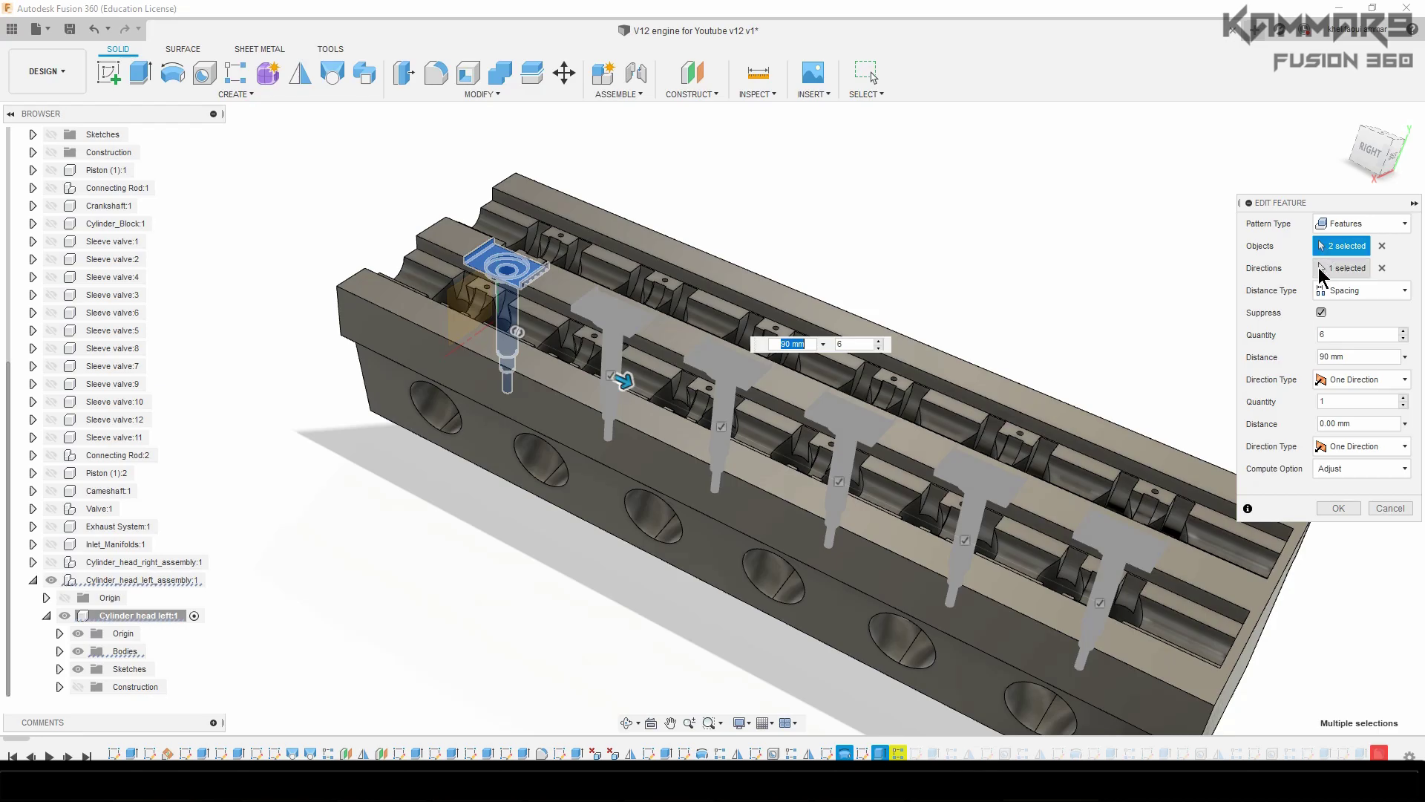
pyautogui.click(1340, 270)
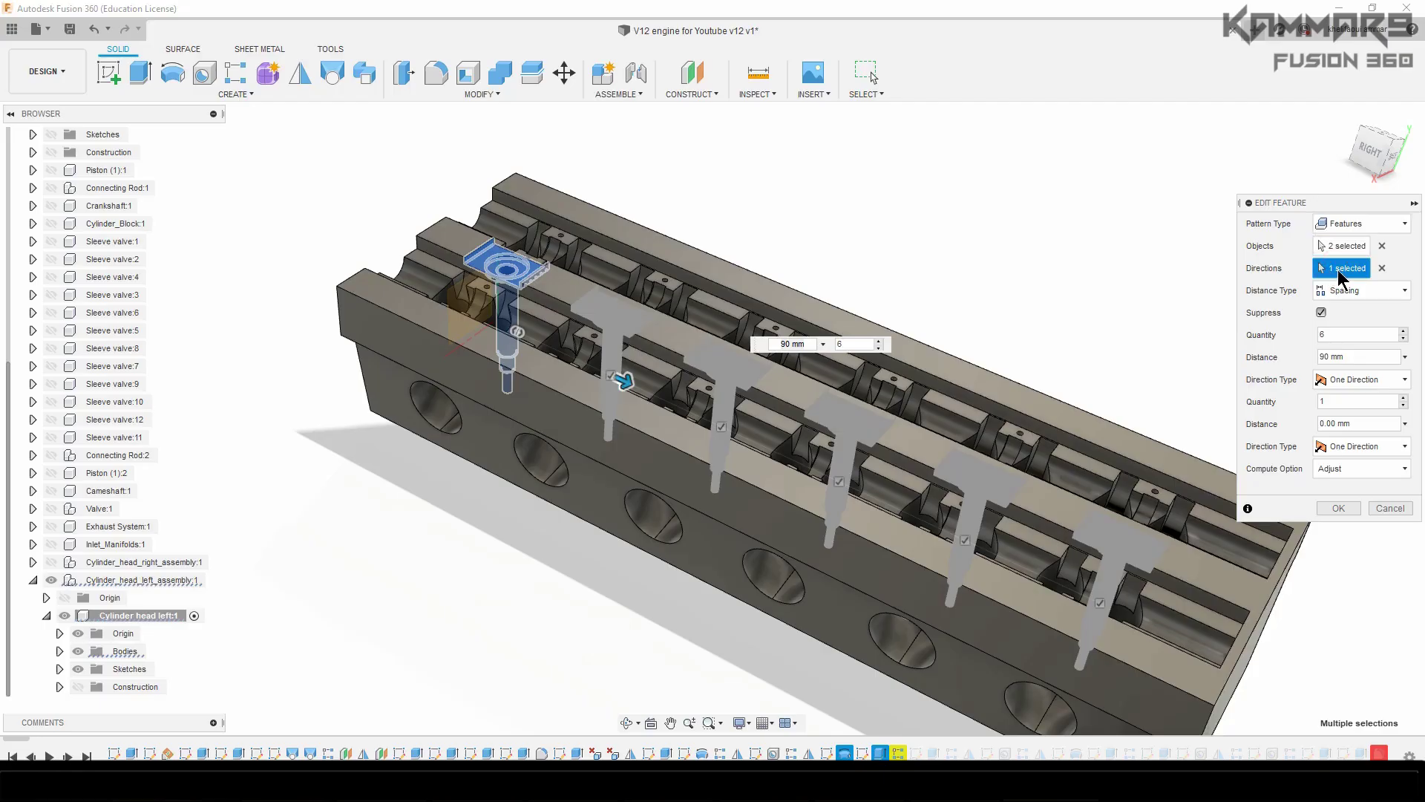
pyautogui.click(1380, 270)
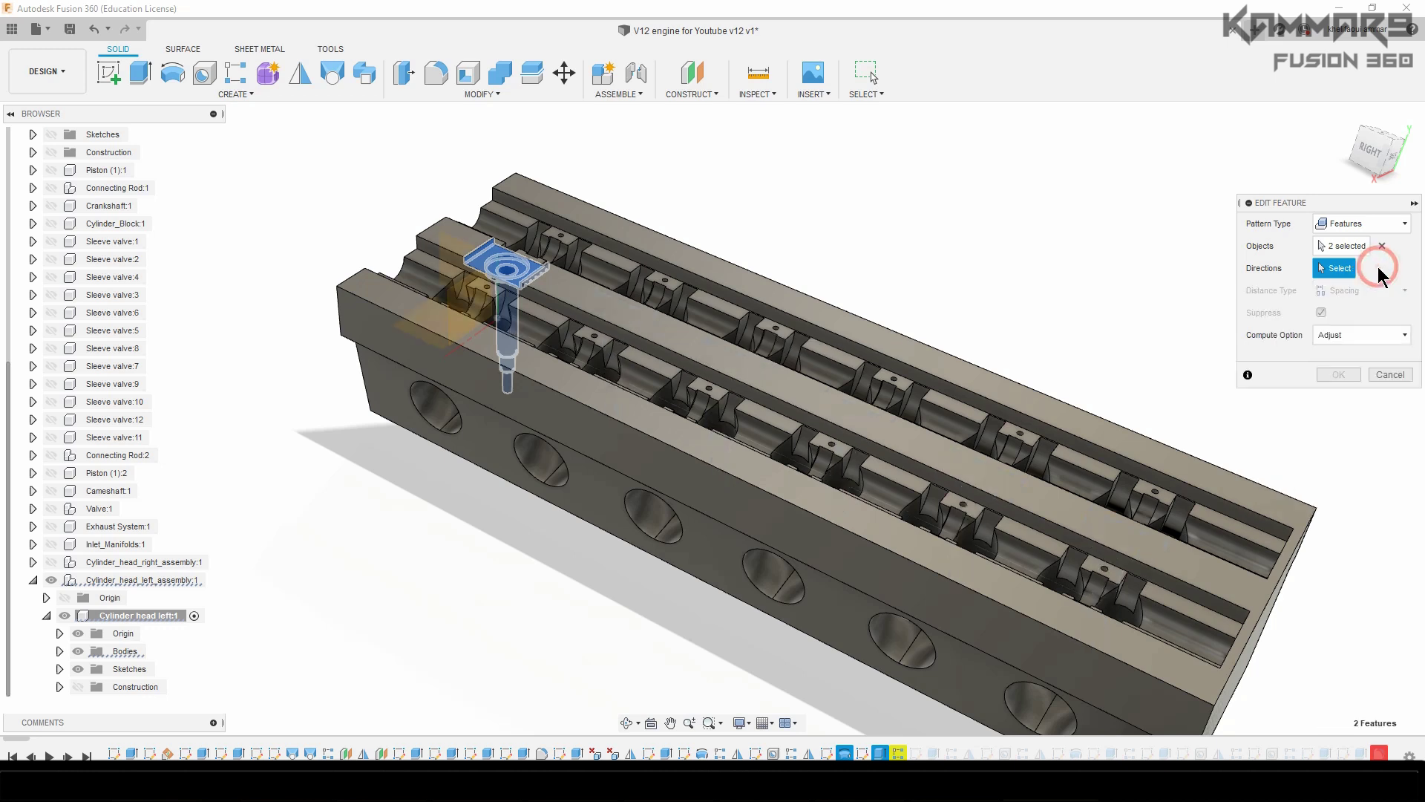
pyautogui.click(614, 426)
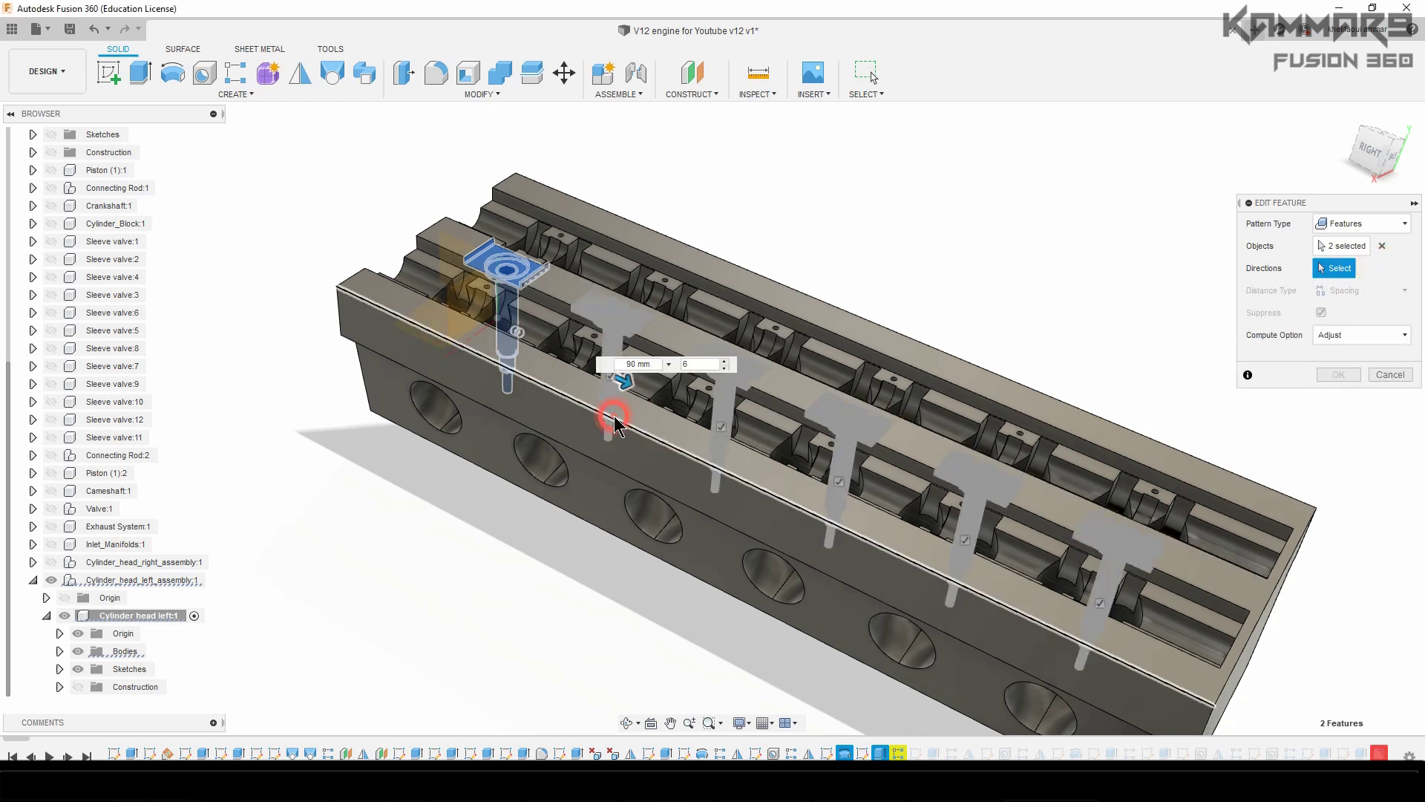
pyautogui.scroll(-3, 1003, 314)
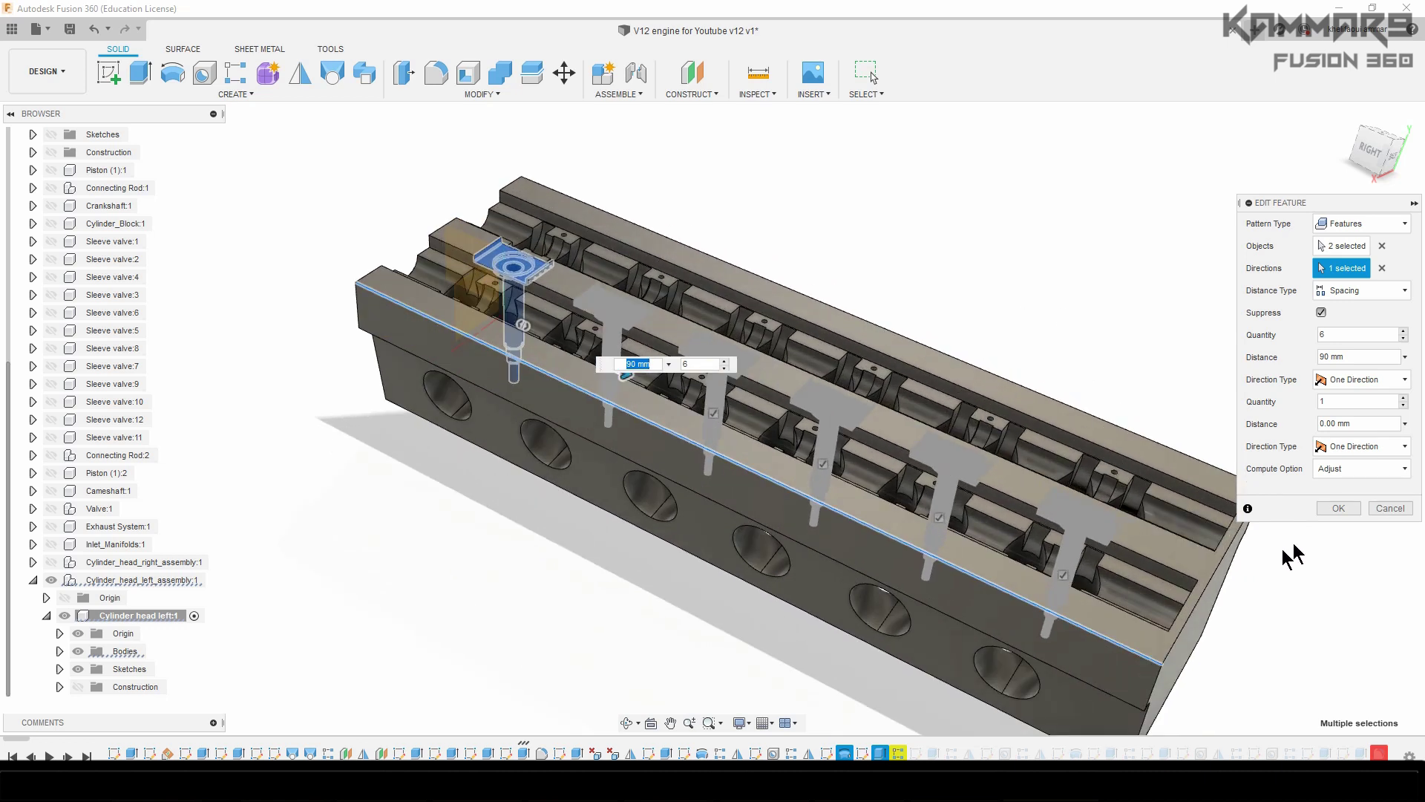
pyautogui.click(1338, 508)
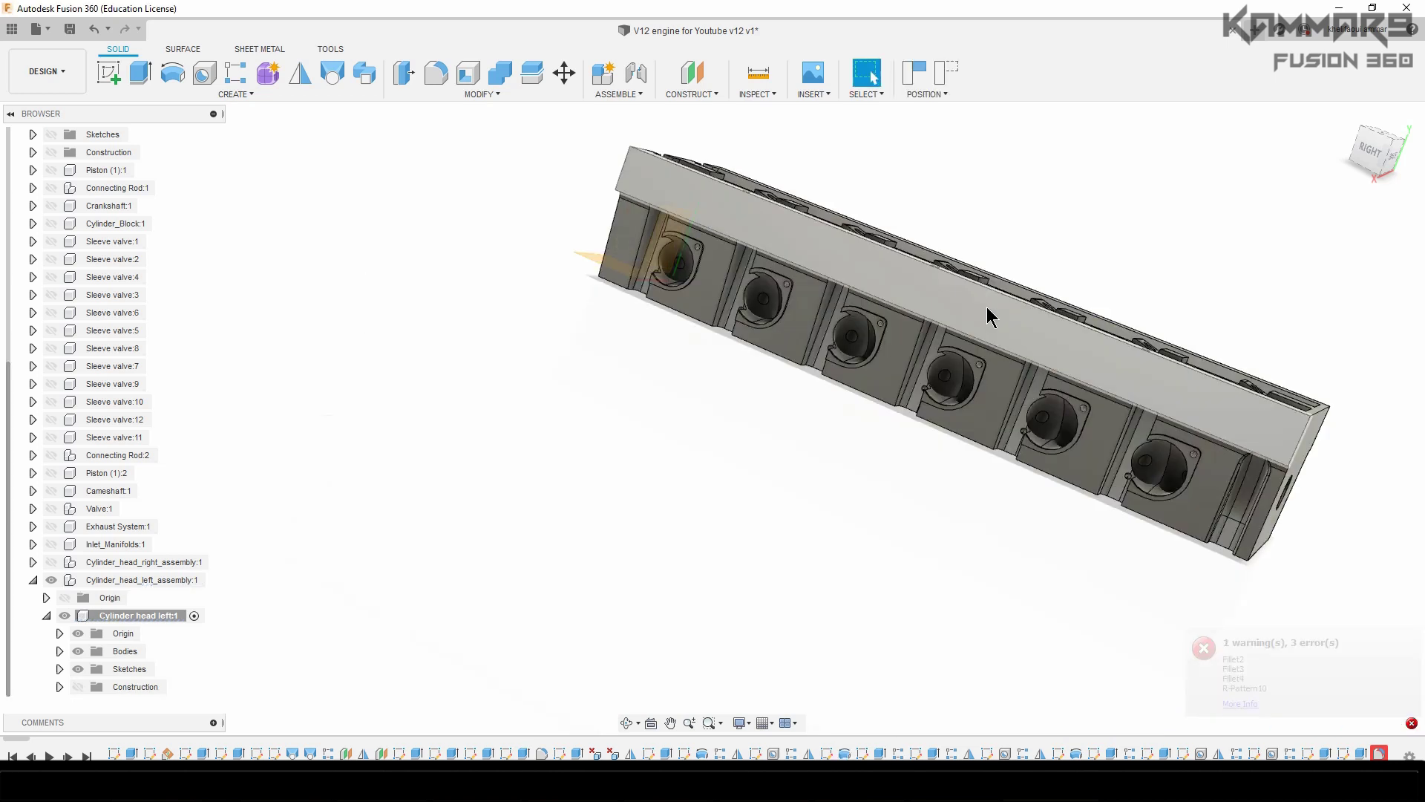
# - Roll the timeline history marker back to Extrude11, the extrusion along the camshaft bay
pyautogui.moveTo(848, 413); pyautogui.dragTo(614, 469, button='middle')
pyautogui.keyDown('shift'); pyautogui.moveTo(597, 420); pyautogui.dragTo(598, 471, button='middle'); pyautogui.keyUp('shift')
pyautogui.rightClick(880, 754)
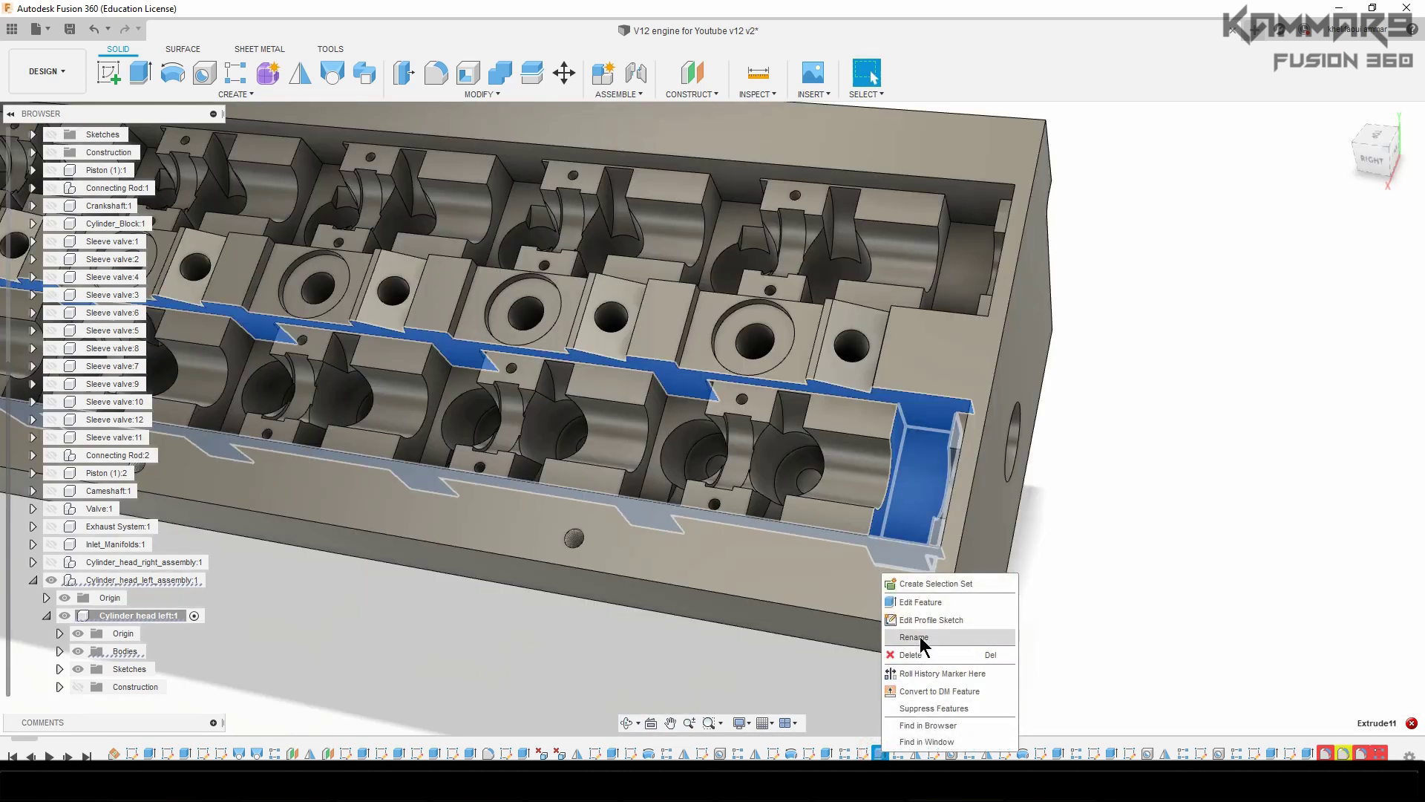
pyautogui.click(923, 673)
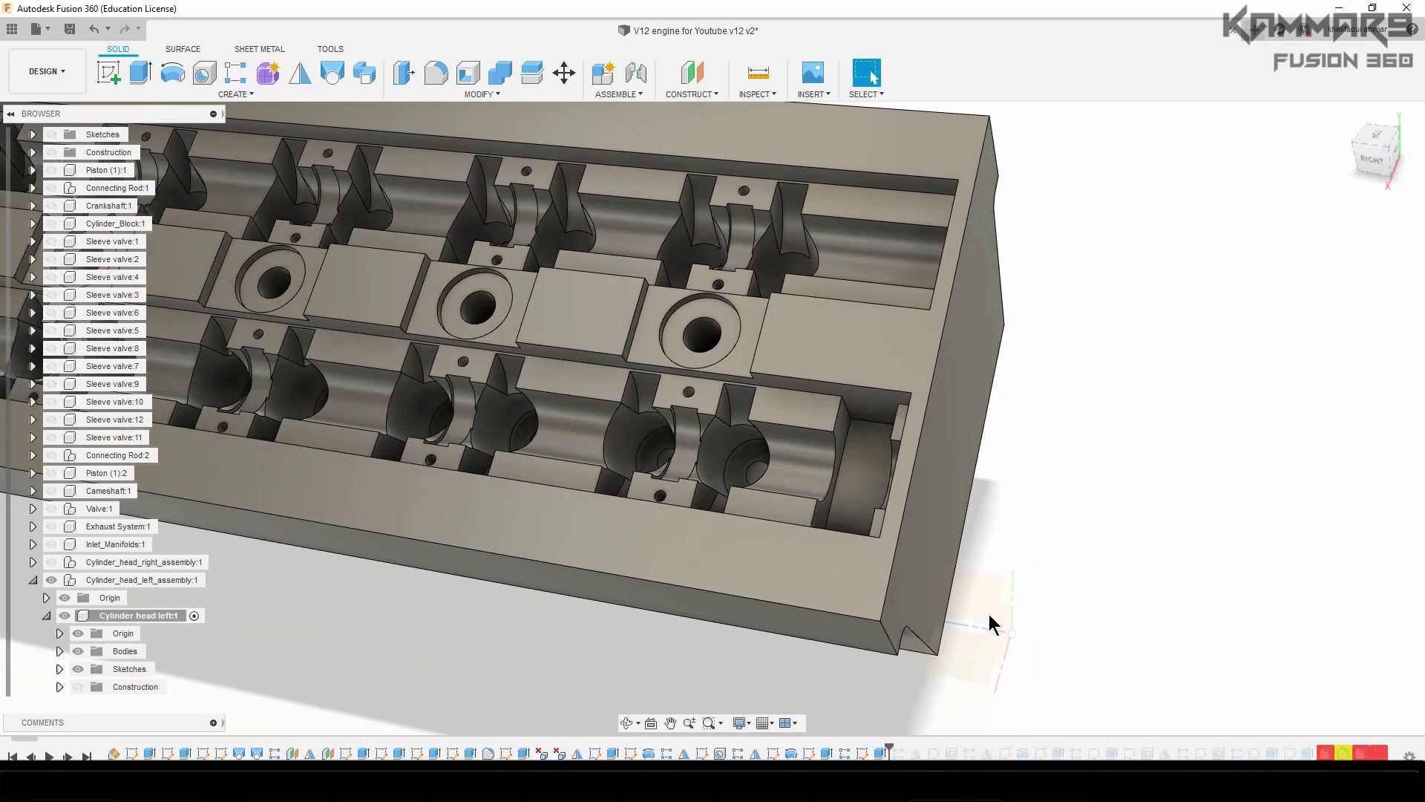
# - Edit Sketch16 on the head's top and delete the 45 mm slot dimension and the displaced circle beside the last spark plug well
pyautogui.scroll(-3, 987, 631)
pyautogui.scroll(3, 920, 652)
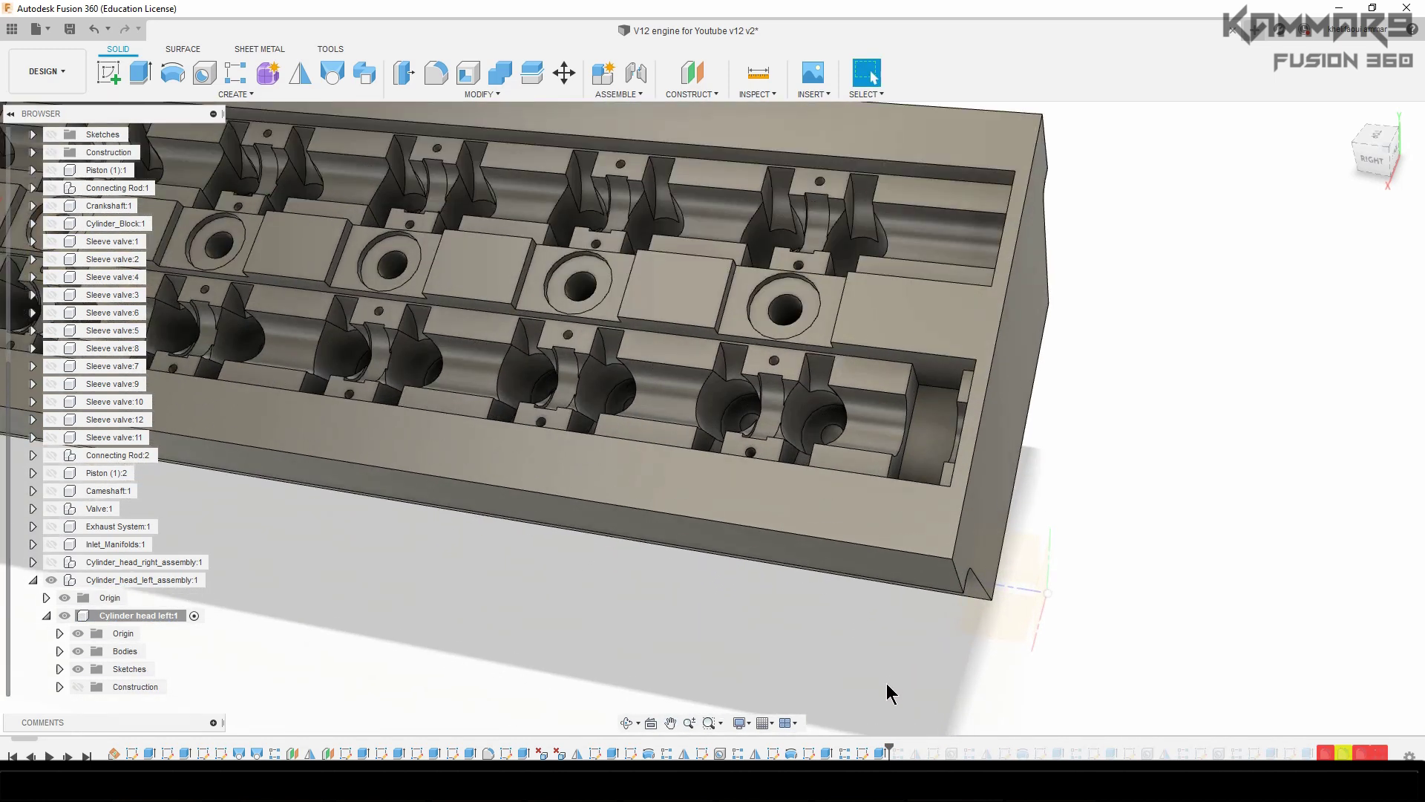
pyautogui.click(862, 753)
pyautogui.rightClick(863, 753)
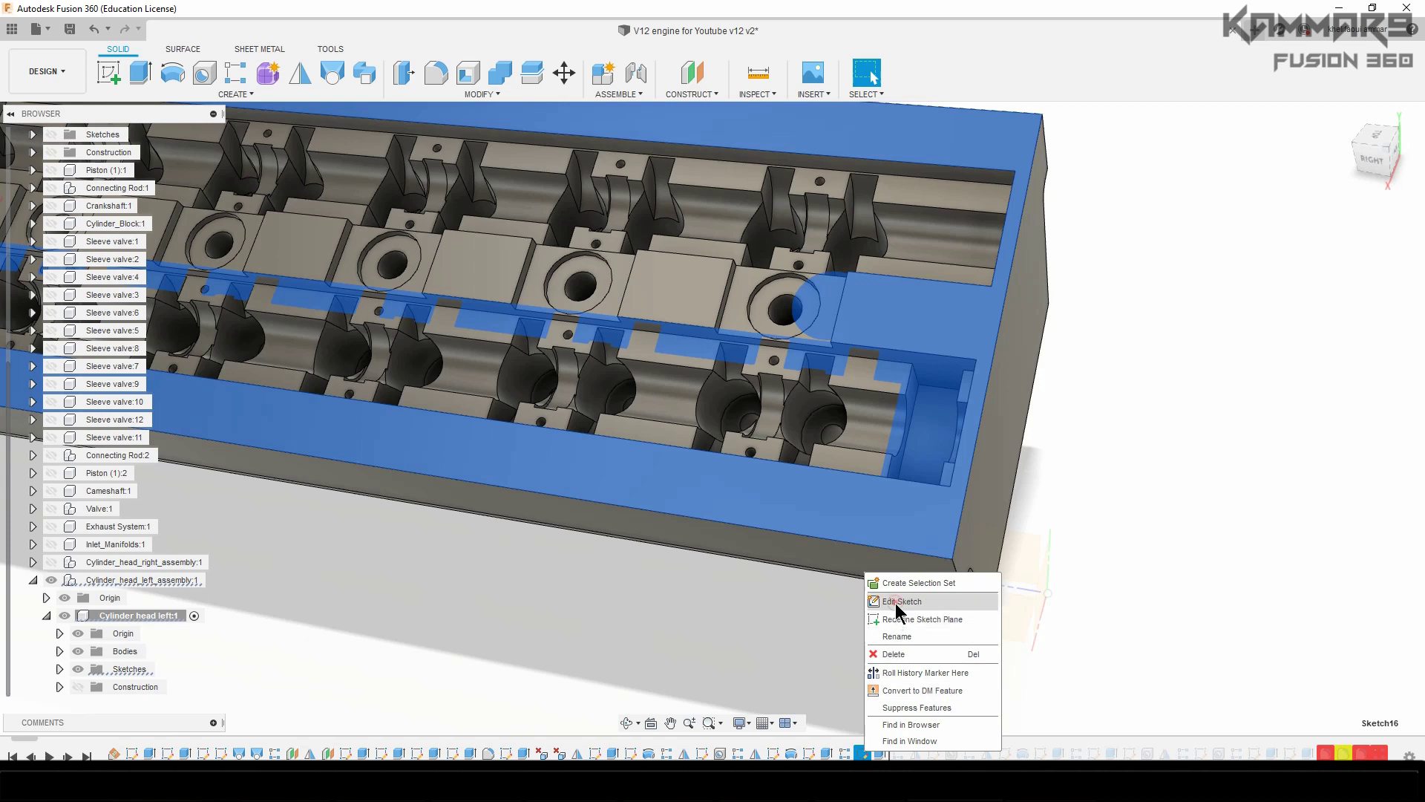
pyautogui.click(895, 603)
pyautogui.scroll(-3, 668, 483)
pyautogui.scroll(6, 1010, 505)
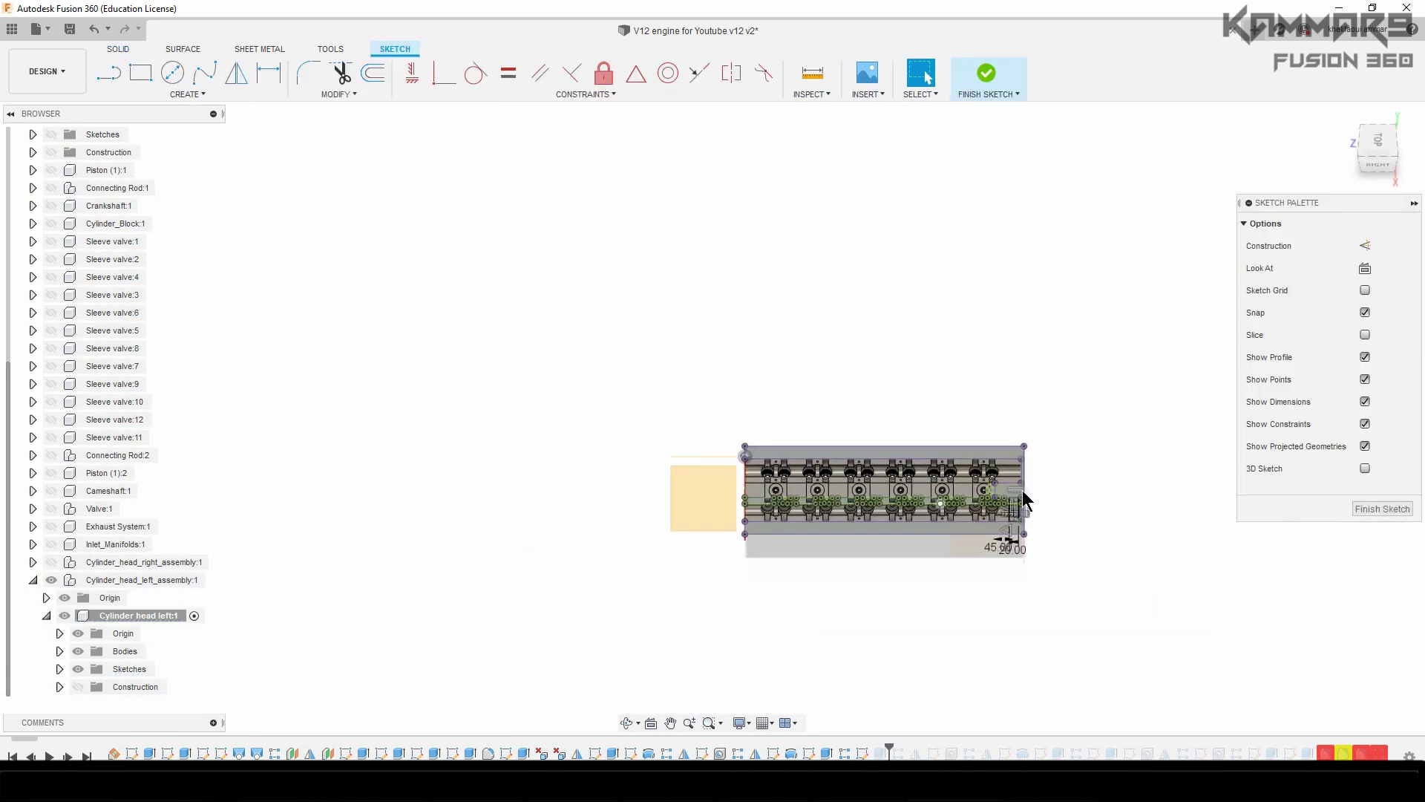
pyautogui.scroll(2, 998, 551)
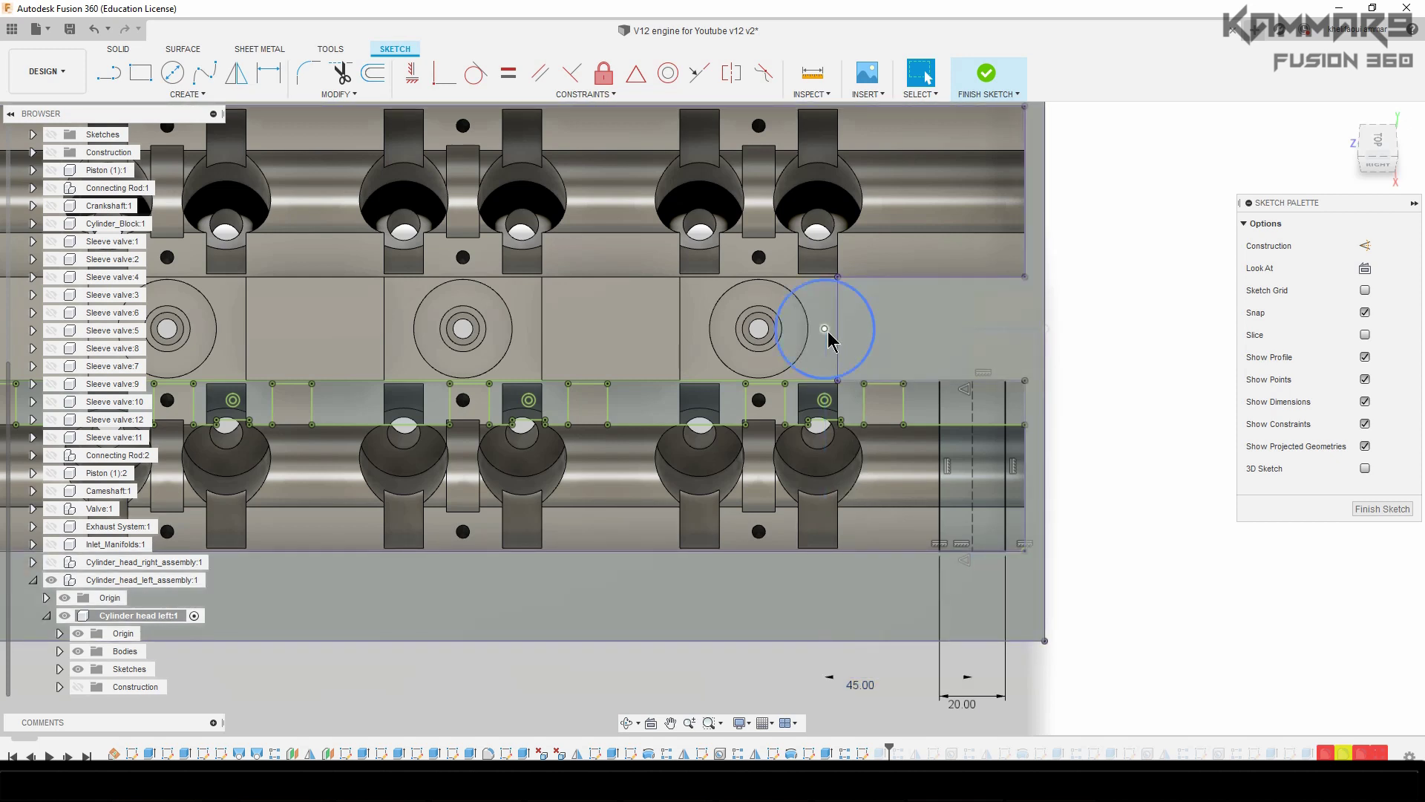
pyautogui.click(861, 694)
pyautogui.press('Delete')
pyautogui.click(810, 378)
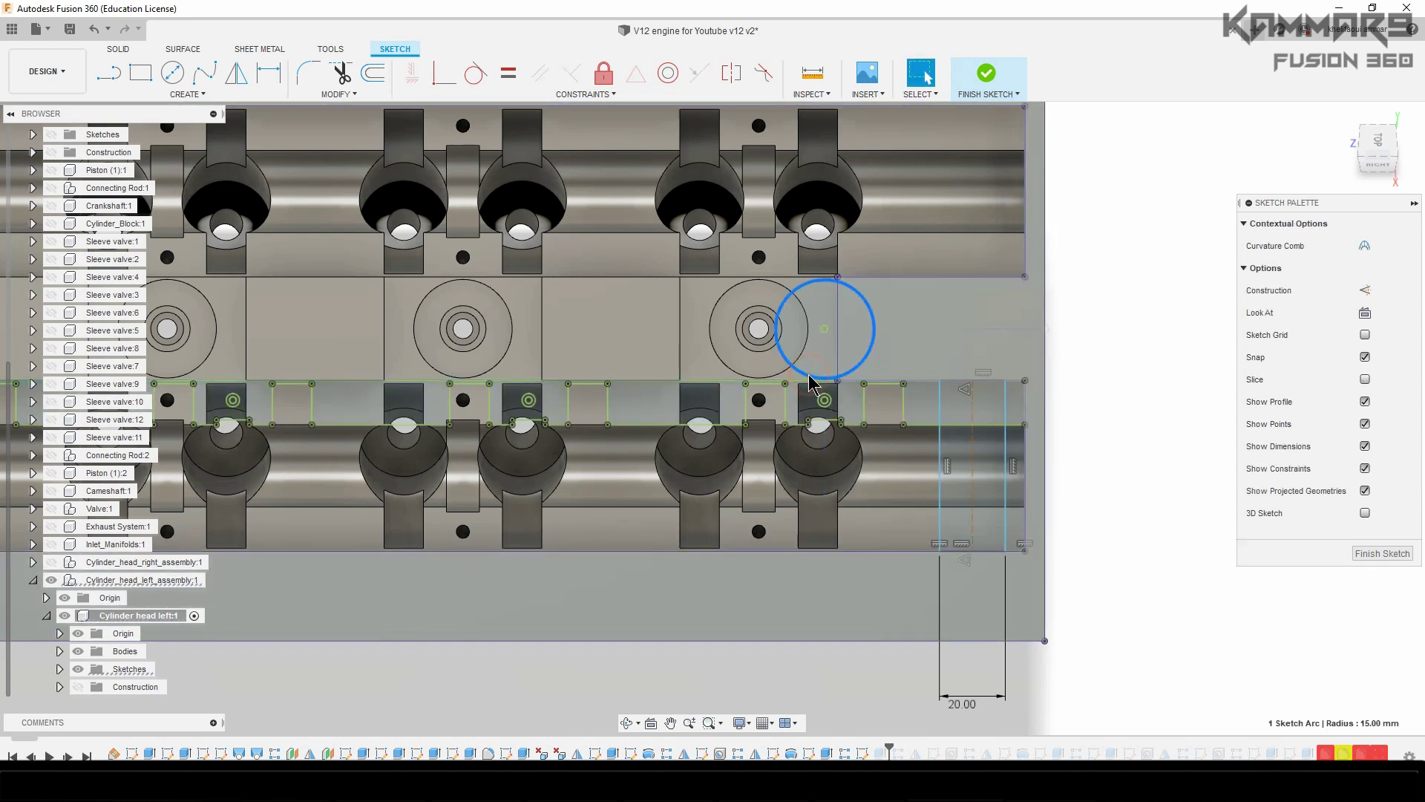
pyautogui.press('Delete')
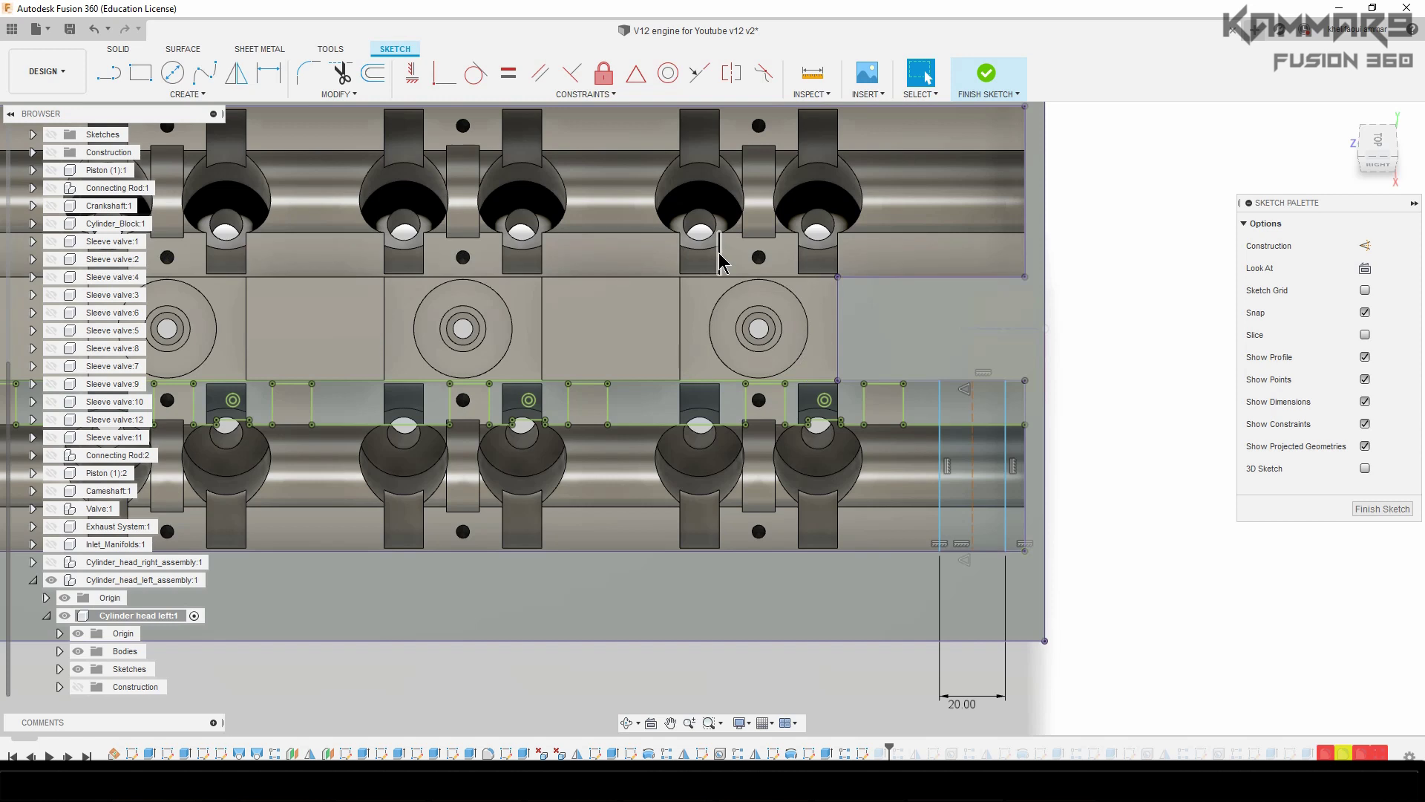
# - Dimension the slot's centreline 45 mm from the centre of the last spark plug well and finish the sketch
pyautogui.press('d')
pyautogui.click(731, 369)
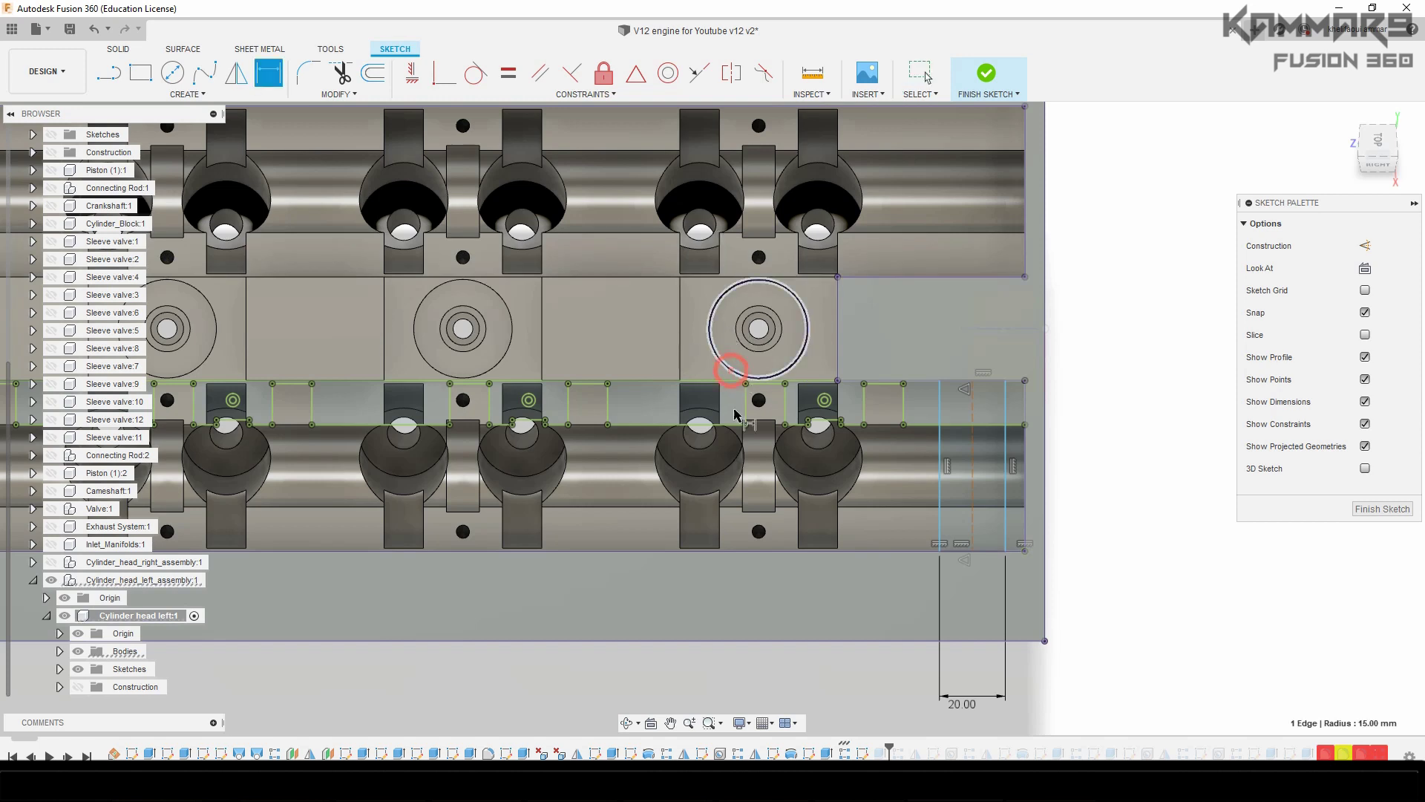
pyautogui.click(971, 499)
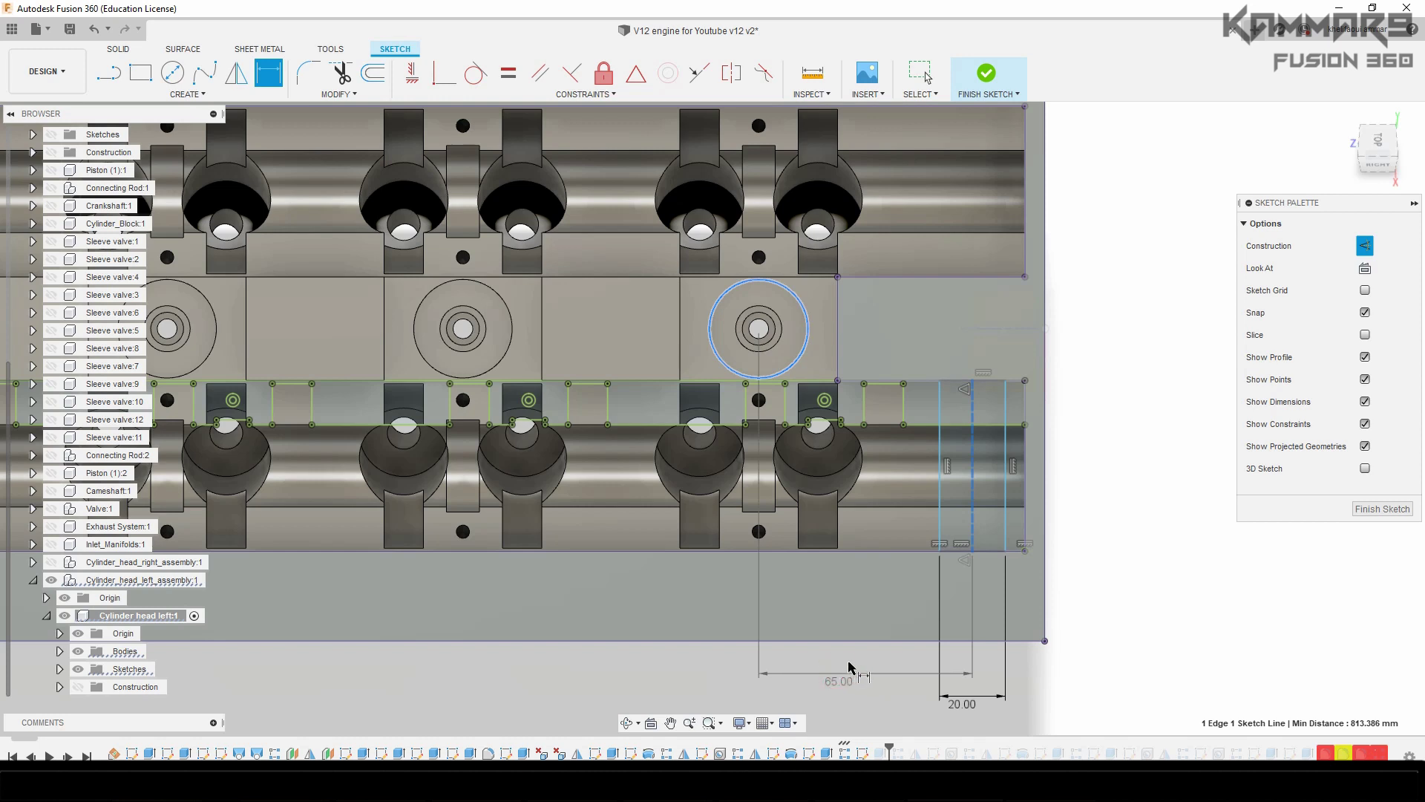
pyautogui.click(852, 668)
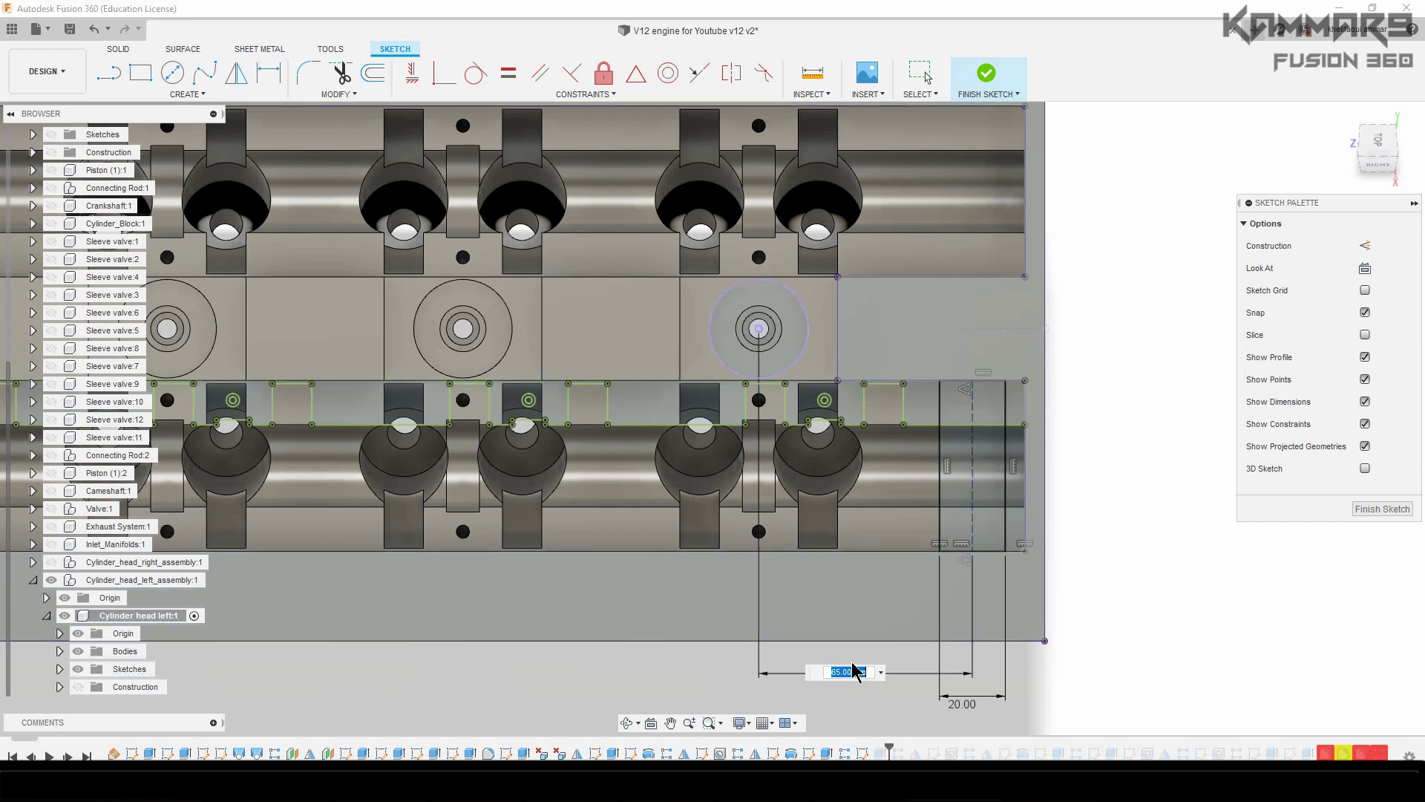
pyautogui.press('Return')
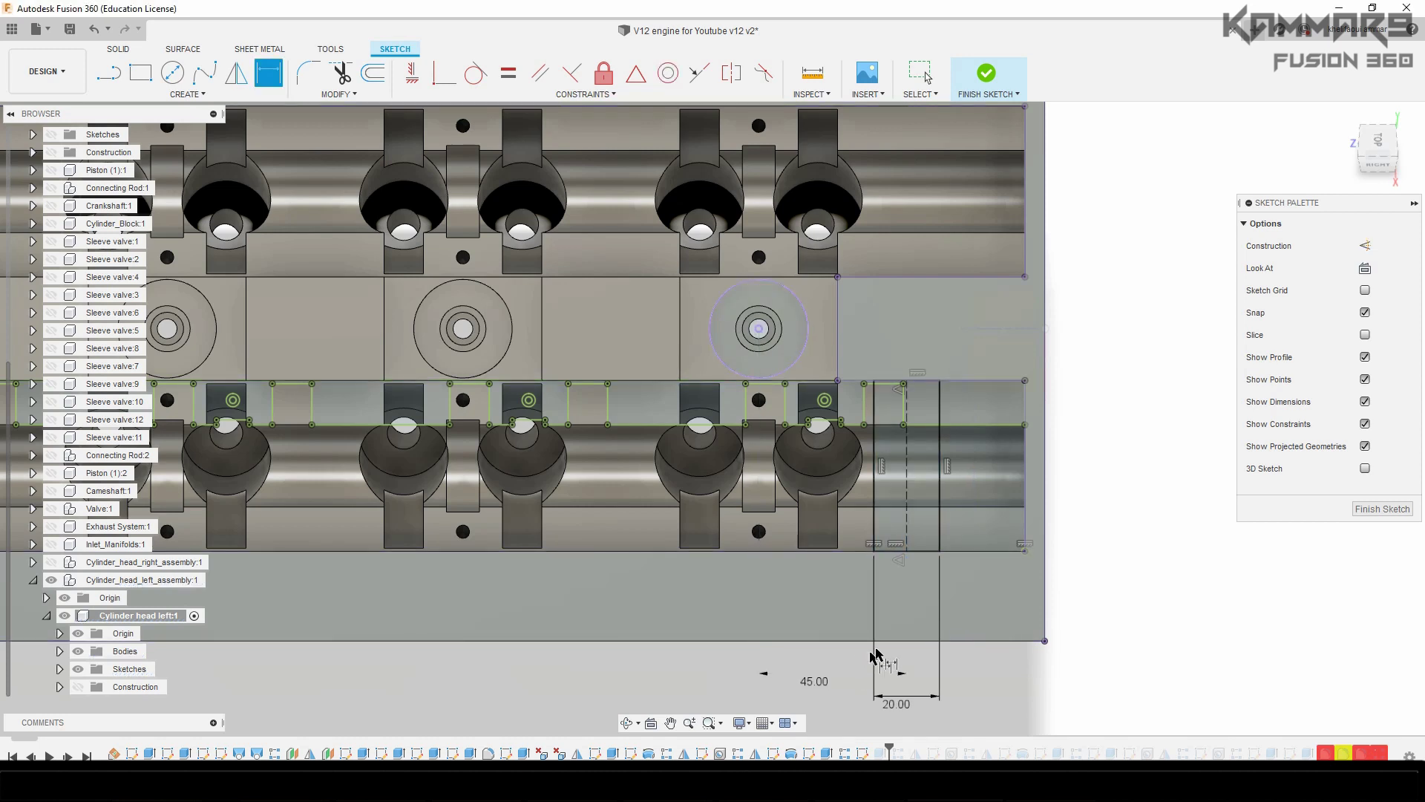
pyautogui.click(1380, 508)
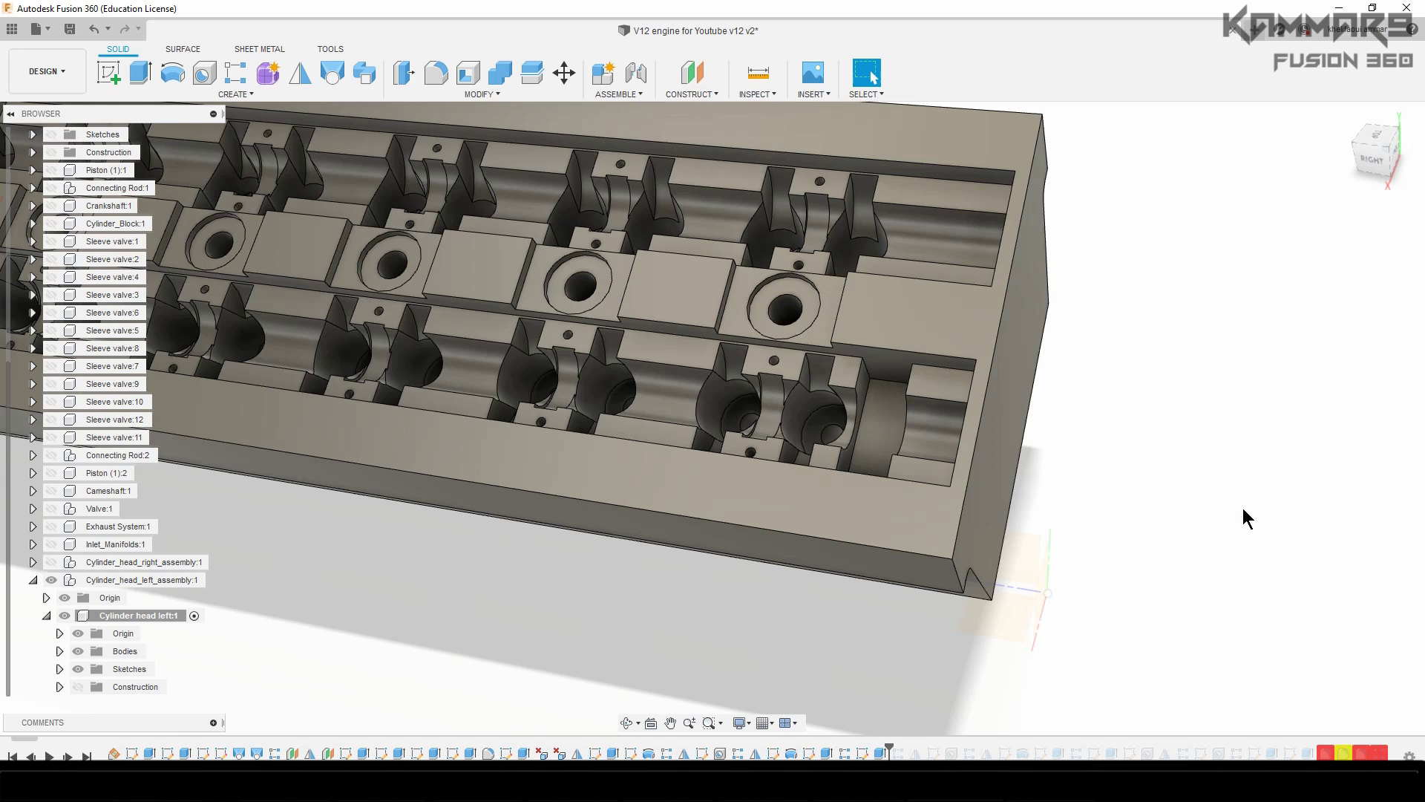
# - Roll the timeline history marker forward from Extrude11 past Mirror6, checking the rebuilt cuts along the camshaft bays
pyautogui.moveTo(889, 745); pyautogui.dragTo(907, 744)
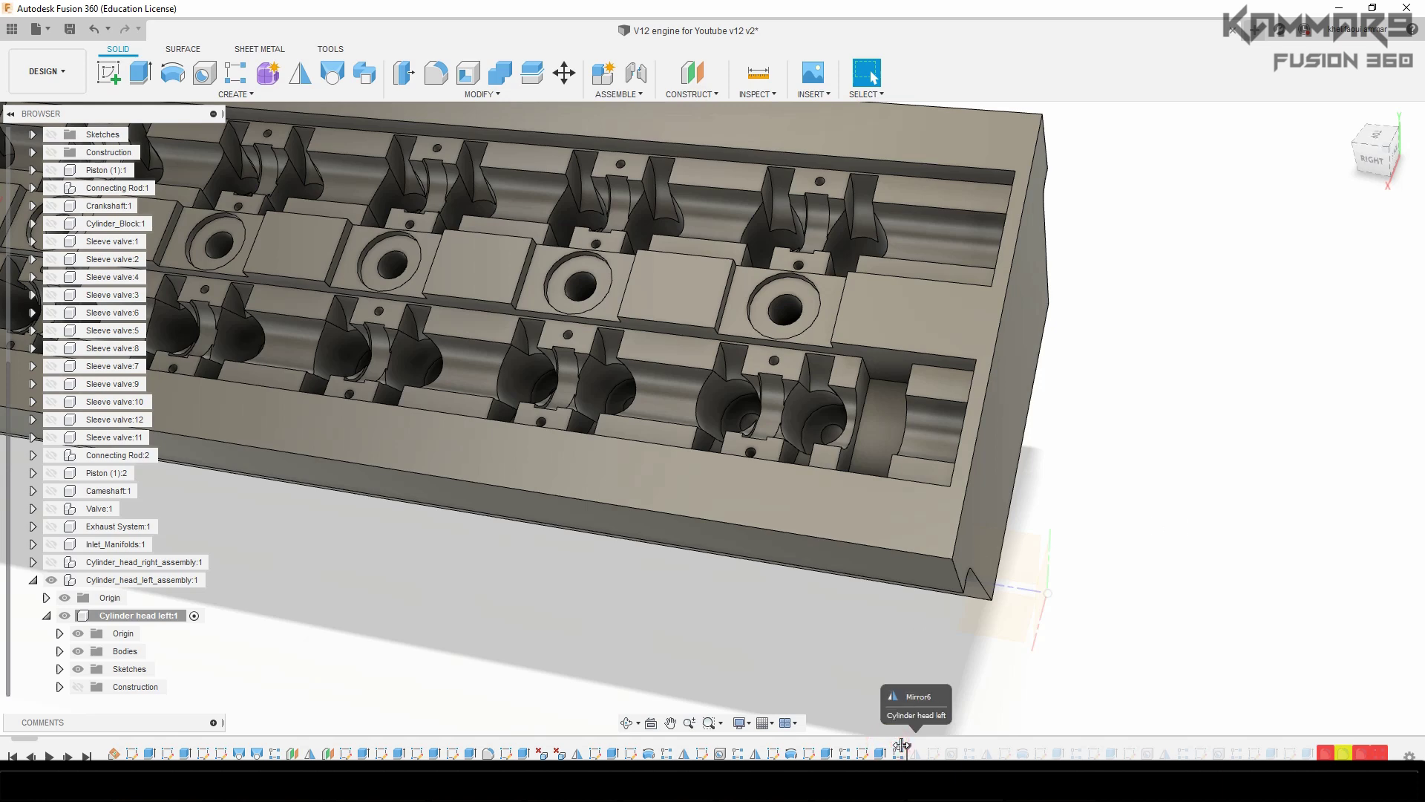
pyautogui.scroll(-5, 1135, 616)
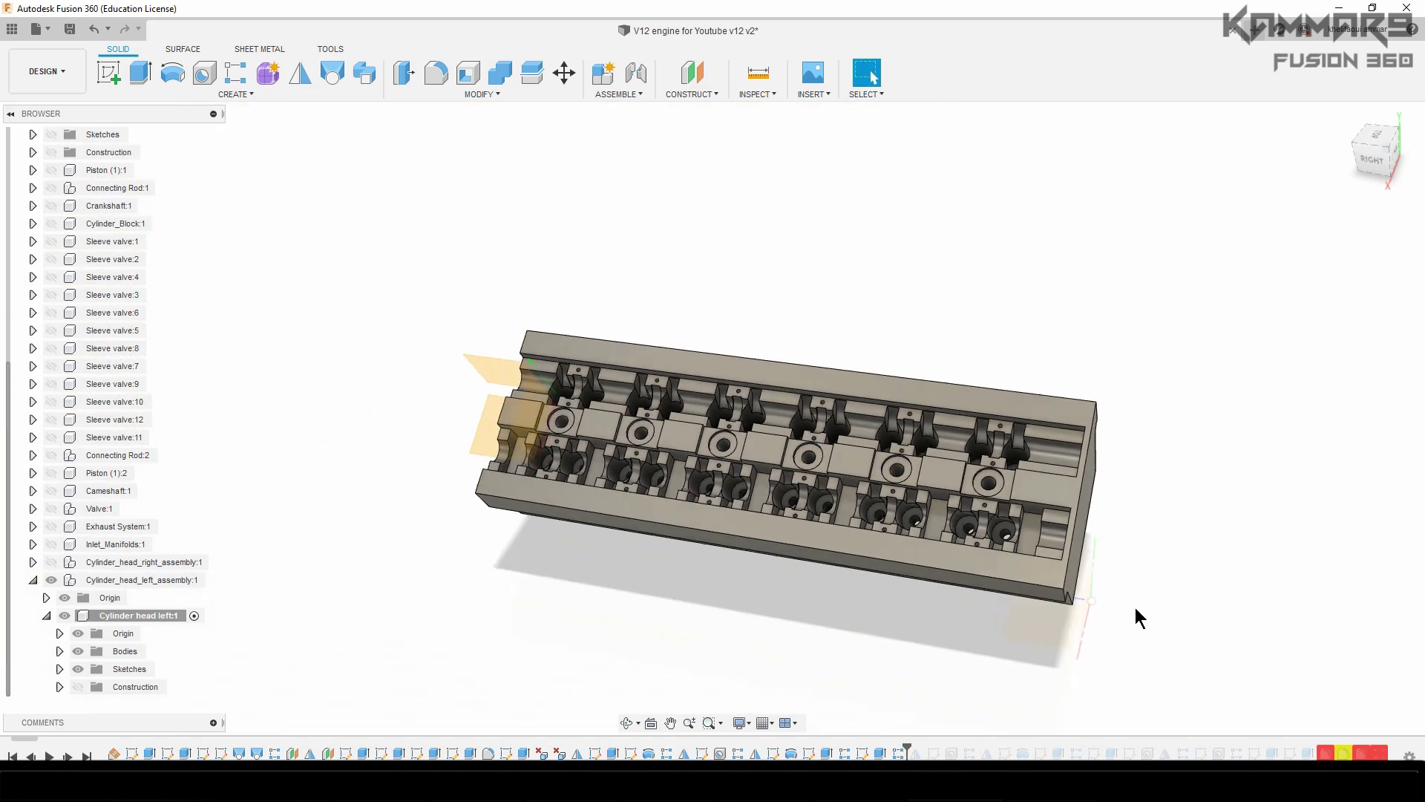
pyautogui.scroll(8, 598, 467)
pyautogui.scroll(-8, 575, 475)
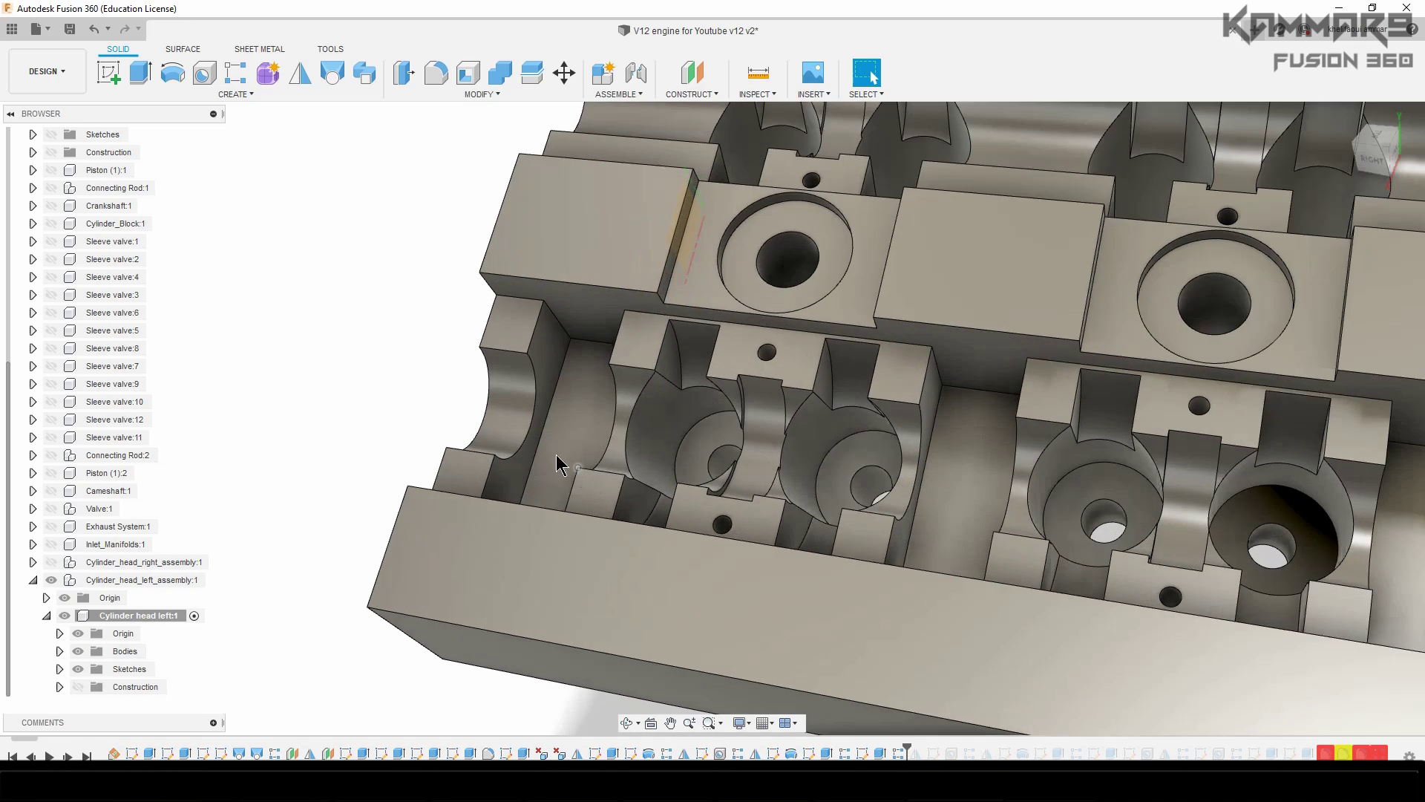
pyautogui.keyDown('shift'); pyautogui.moveTo(732, 524); pyautogui.dragTo(898, 586, button='middle'); pyautogui.keyUp('shift')
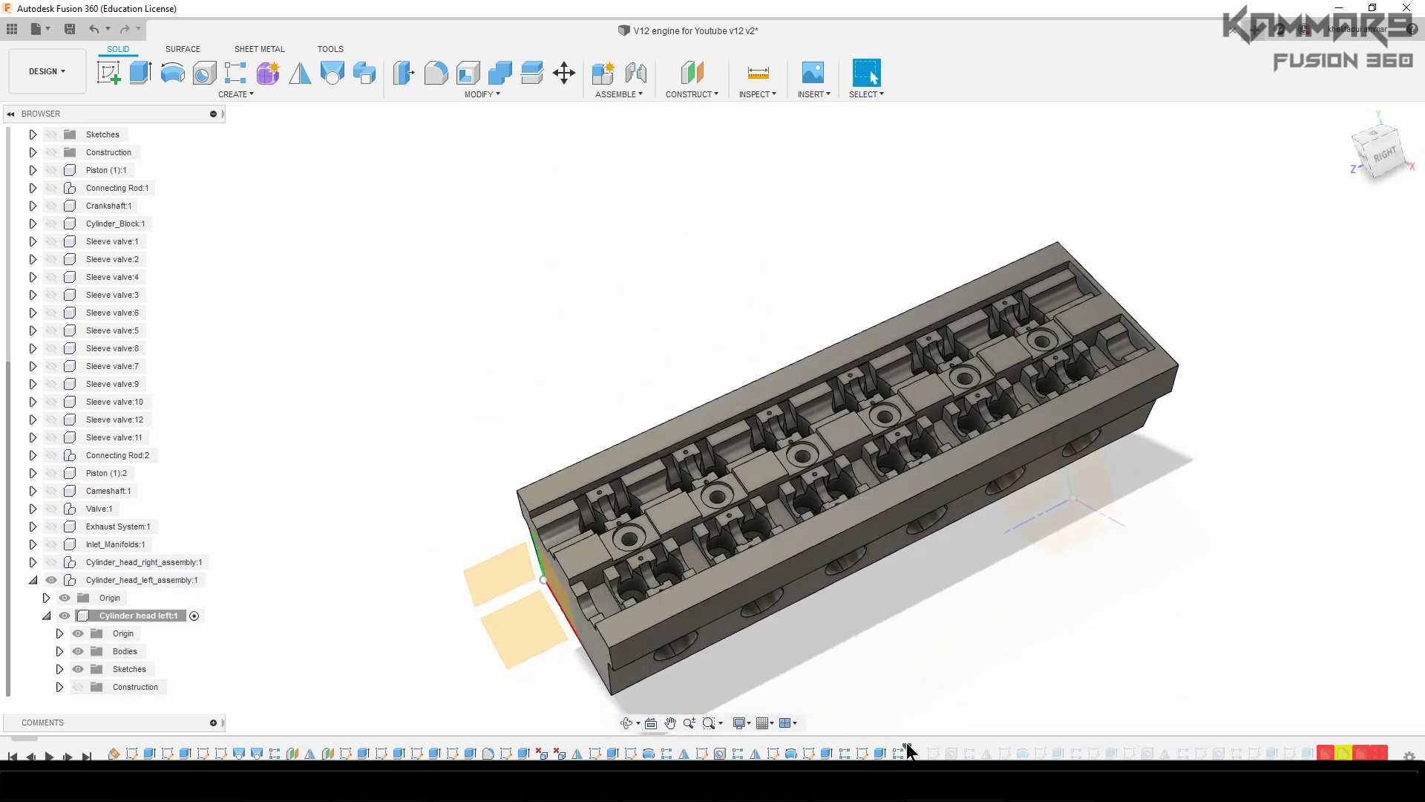
pyautogui.moveTo(907, 748); pyautogui.dragTo(915, 716)
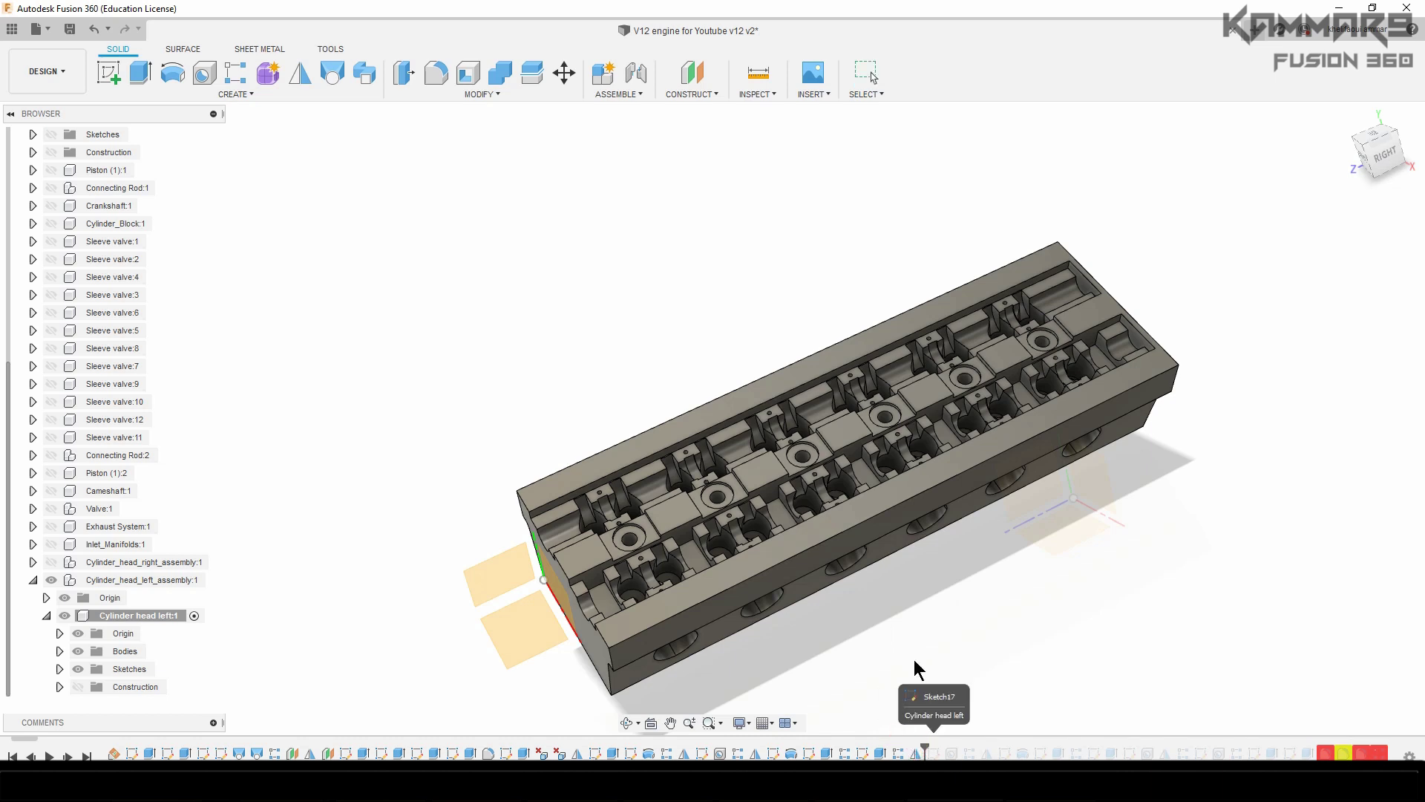
pyautogui.moveTo(914, 659); pyautogui.dragTo(914, 659)
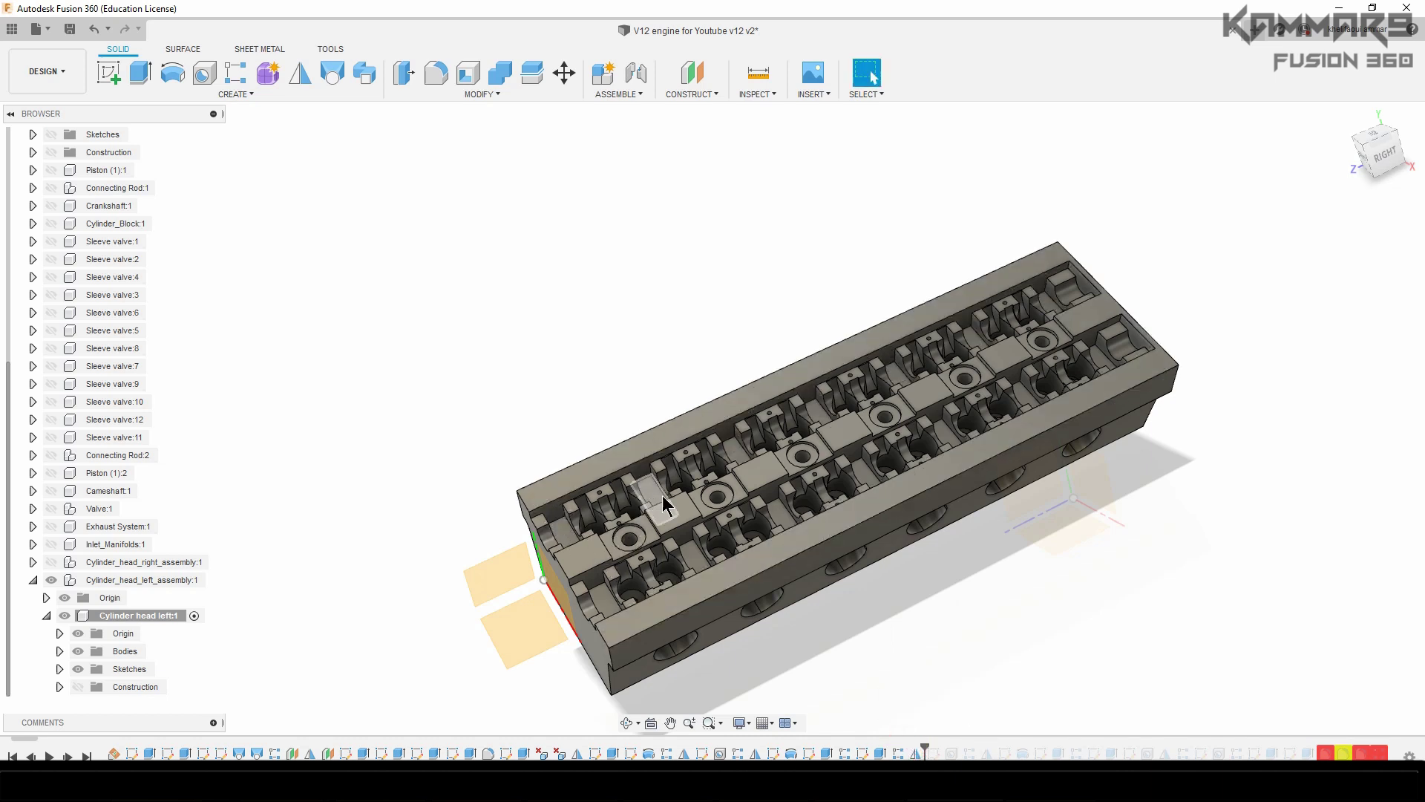
# - Roll the history marker forward past Sketch17 and the hole beside the last valve pair, including its pattern along the head
pyautogui.moveTo(922, 744); pyautogui.dragTo(939, 752)
pyautogui.click(937, 753)
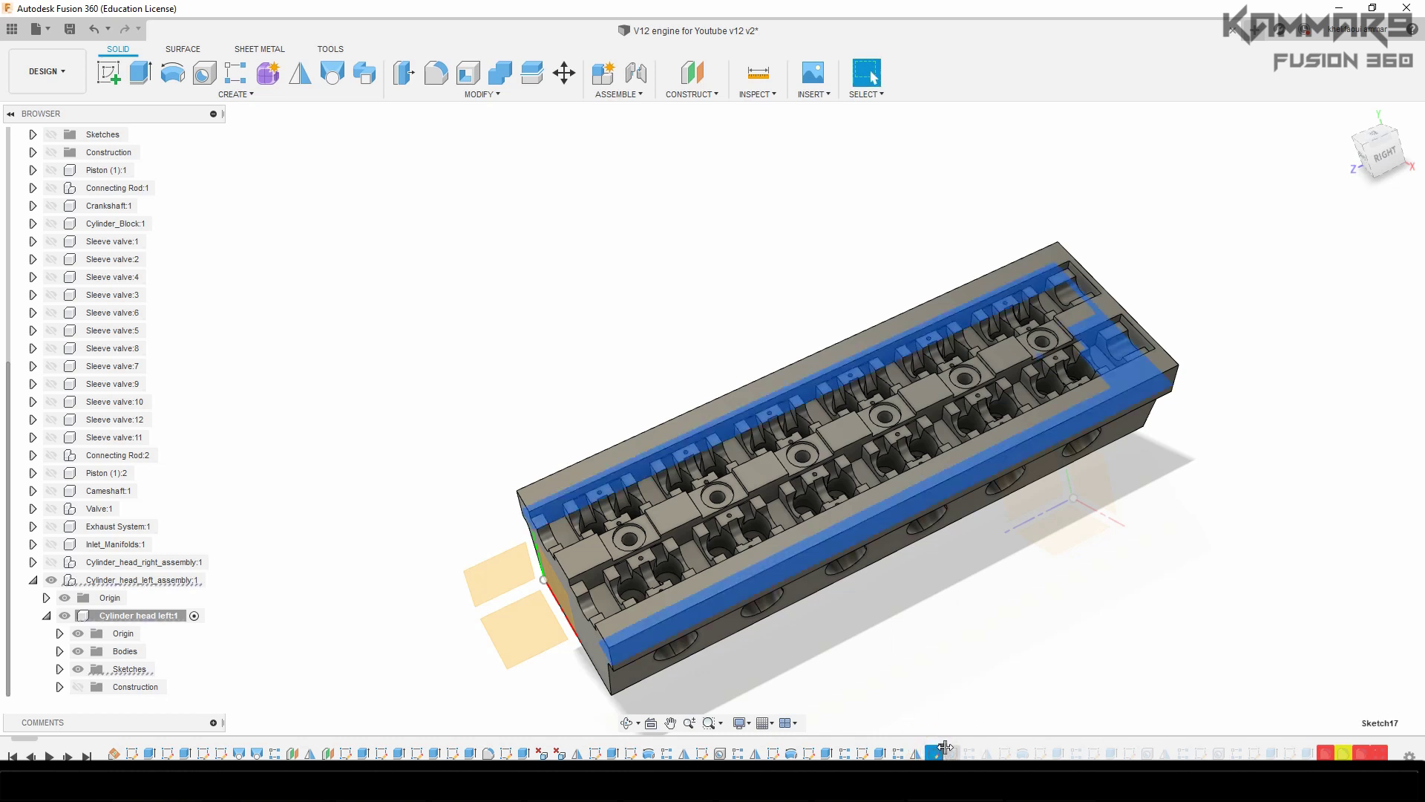
pyautogui.moveTo(958, 553); pyautogui.dragTo(870, 488, button='middle')
pyautogui.keyDown('shift'); pyautogui.moveTo(931, 414); pyautogui.dragTo(996, 565, button='middle'); pyautogui.keyUp('shift')
pyautogui.click(996, 566)
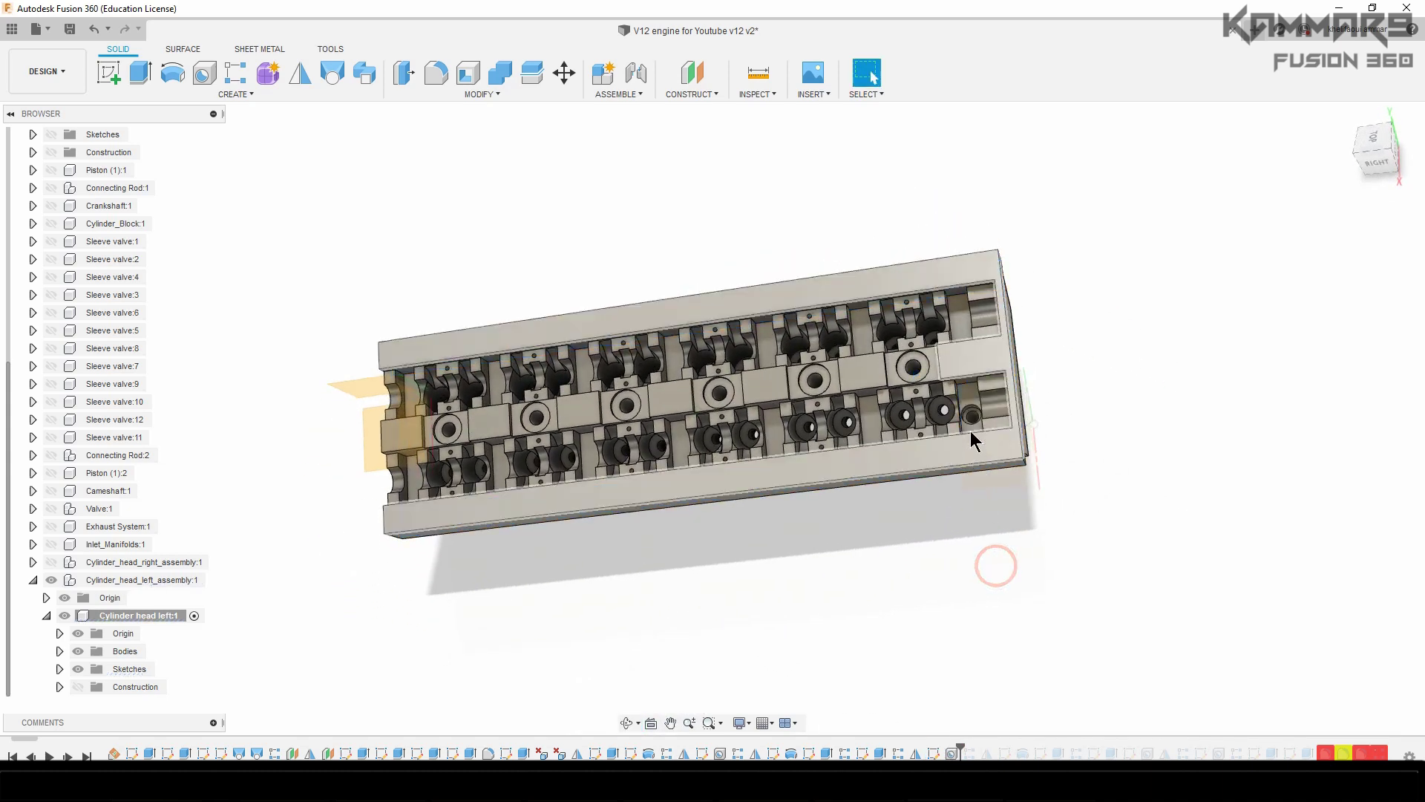
pyautogui.click(961, 738)
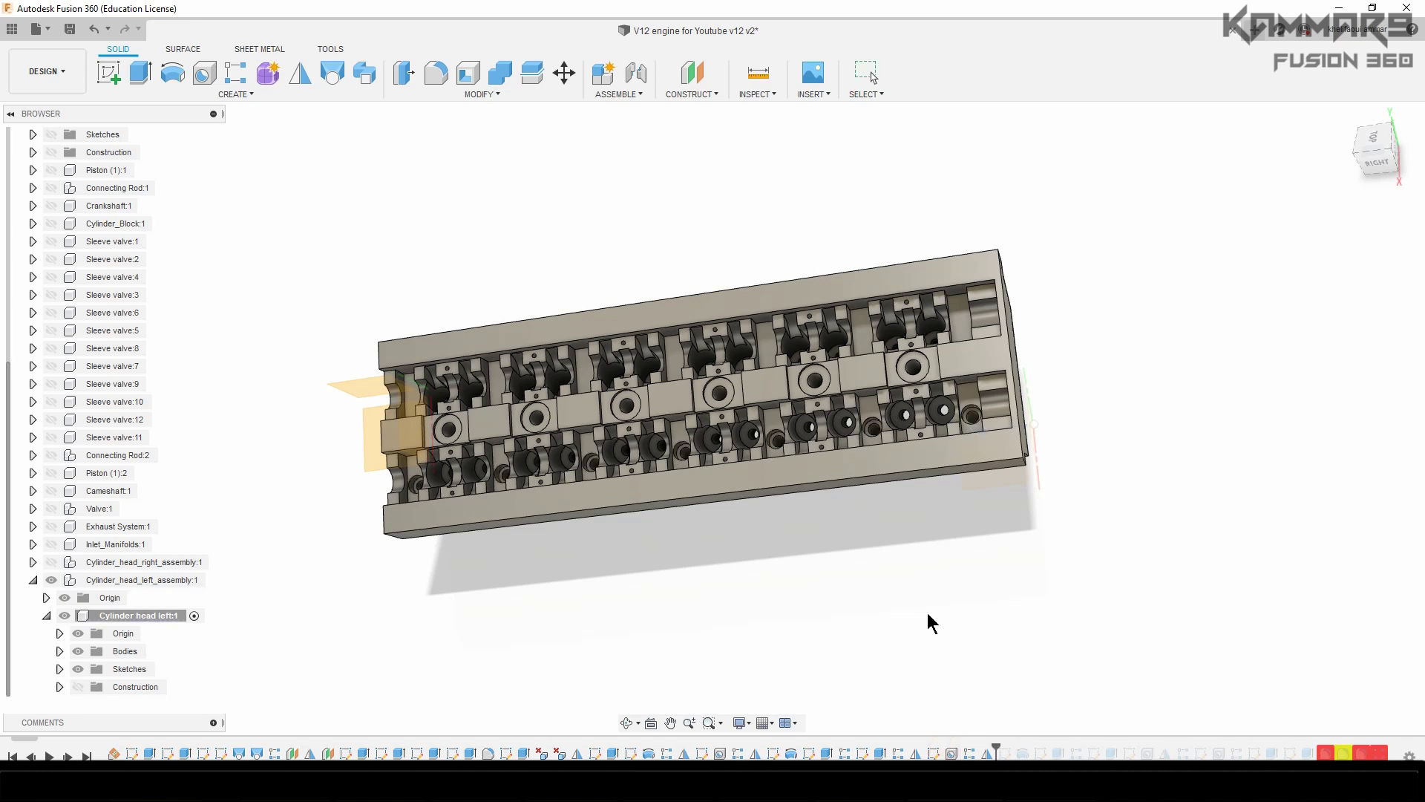
# - Roll the history marker forward to Extrude14 and check the head's port side
pyautogui.moveTo(1032, 742); pyautogui.dragTo(1263, 744)
pyautogui.scroll(-3, 1081, 636)
pyautogui.keyDown('shift'); pyautogui.moveTo(1081, 636); pyautogui.dragTo(715, 649, button='middle'); pyautogui.keyUp('shift')
pyautogui.scroll(-3, 868, 610)
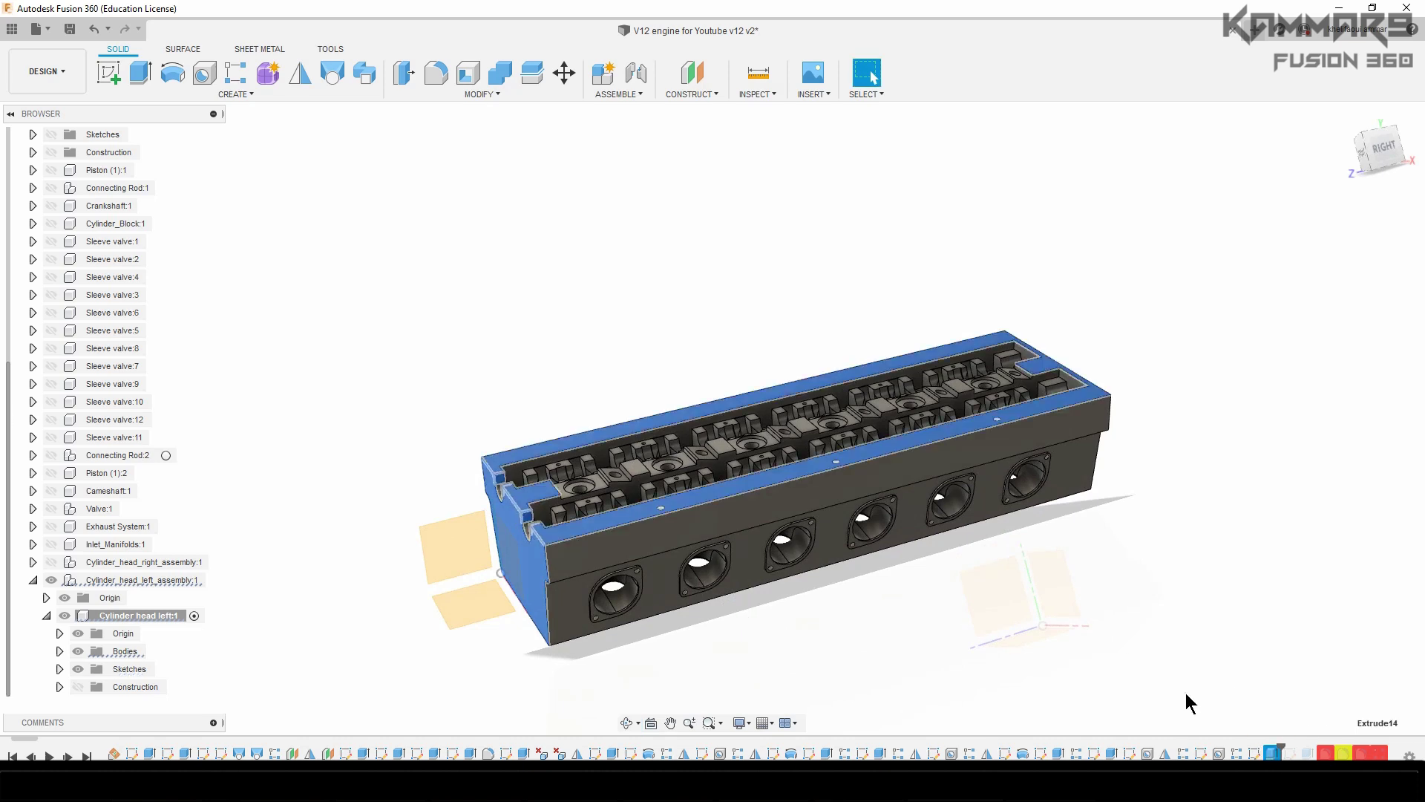
# - Edit the rectangle sketch following Extrude14, set its centre's offset from the head's end to 22 mm, and finish the sketch
pyautogui.rightClick(1291, 756)
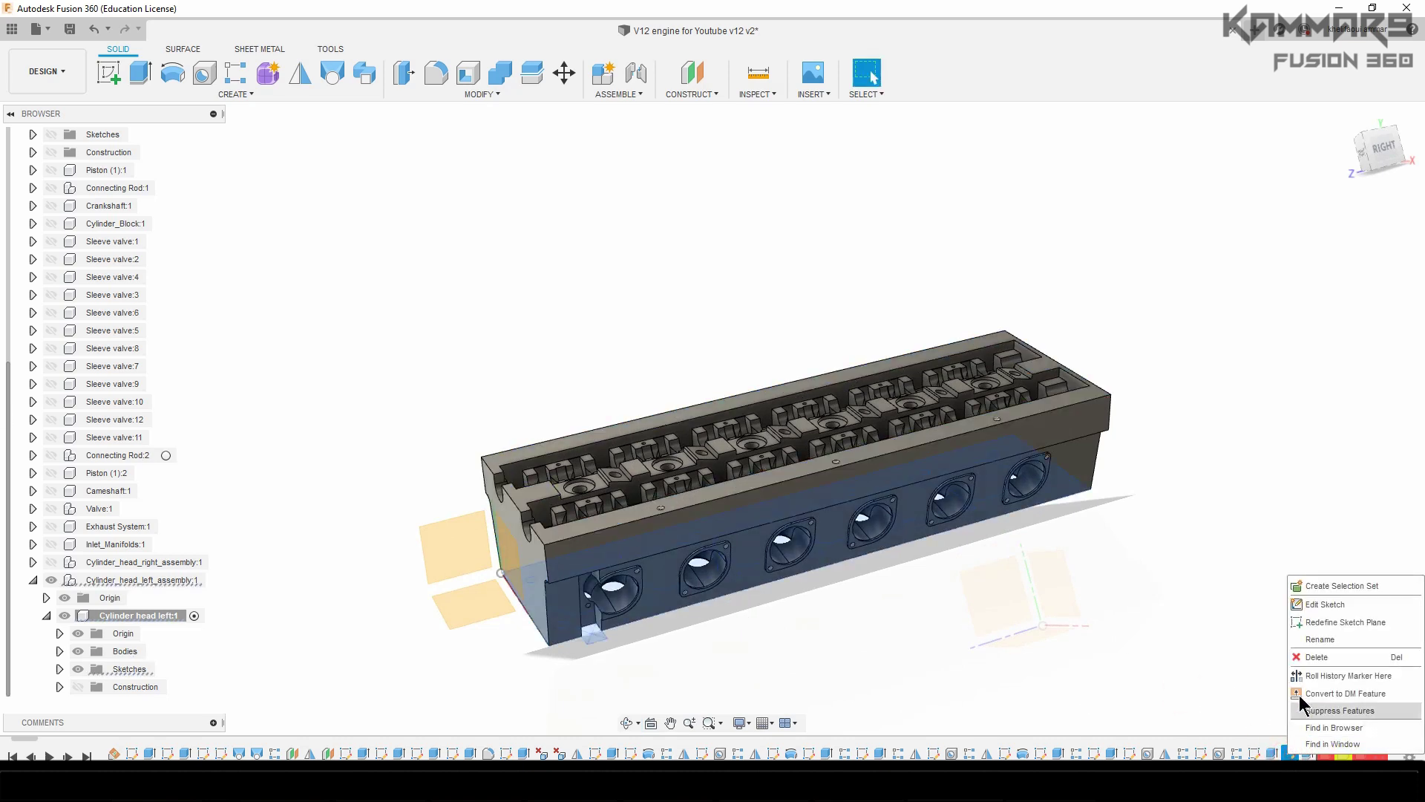
pyautogui.click(1324, 608)
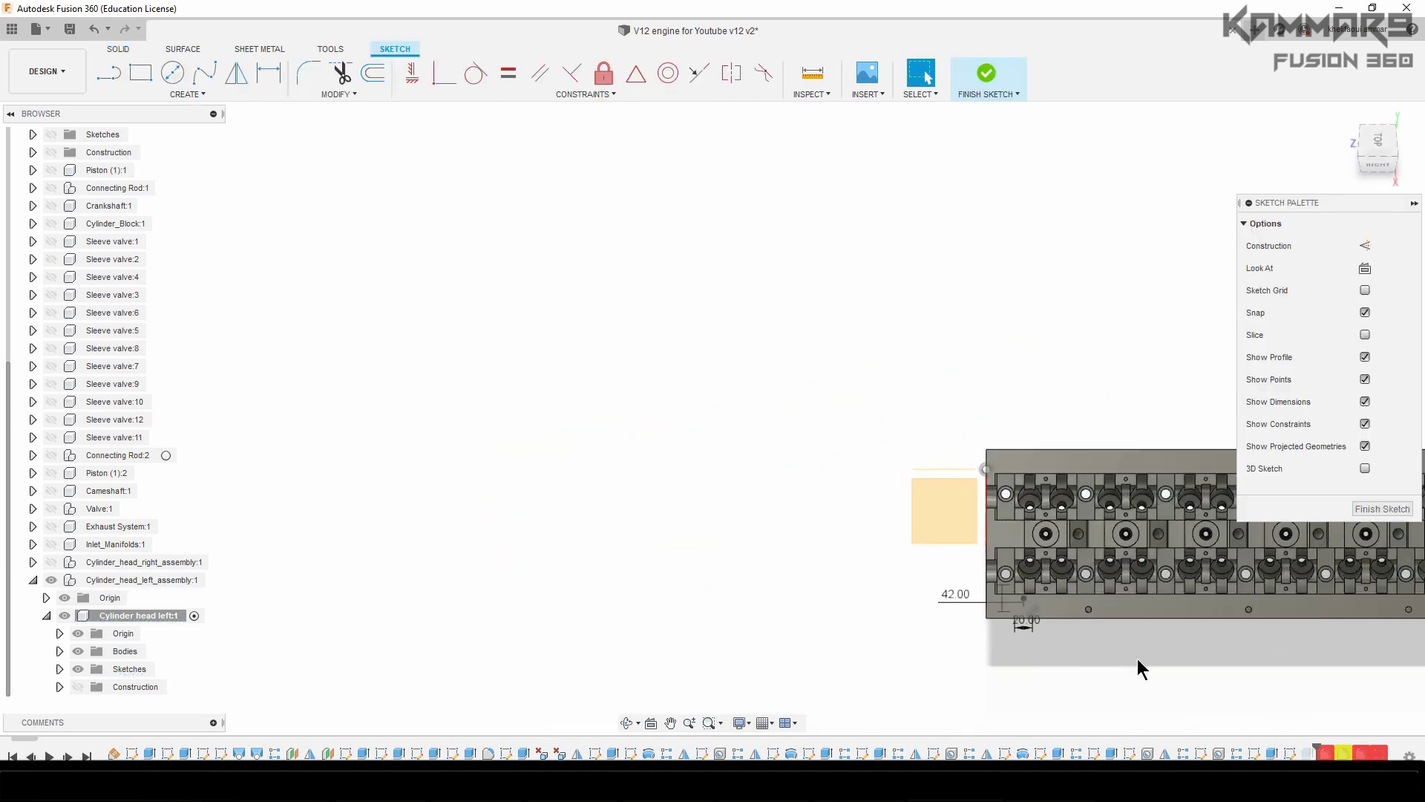
pyautogui.scroll(5, 1075, 634)
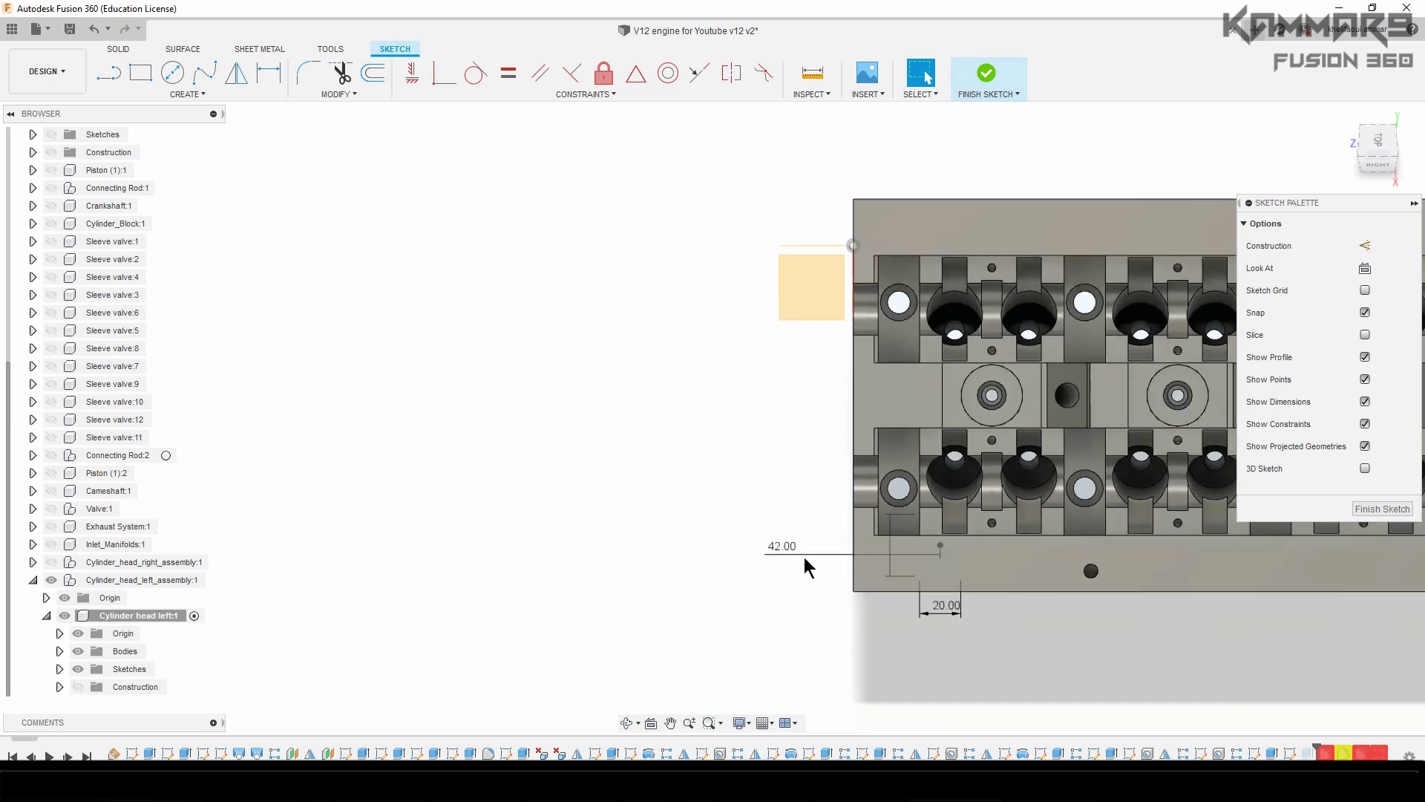
pyautogui.doubleClick(783, 553)
pyautogui.write('22')
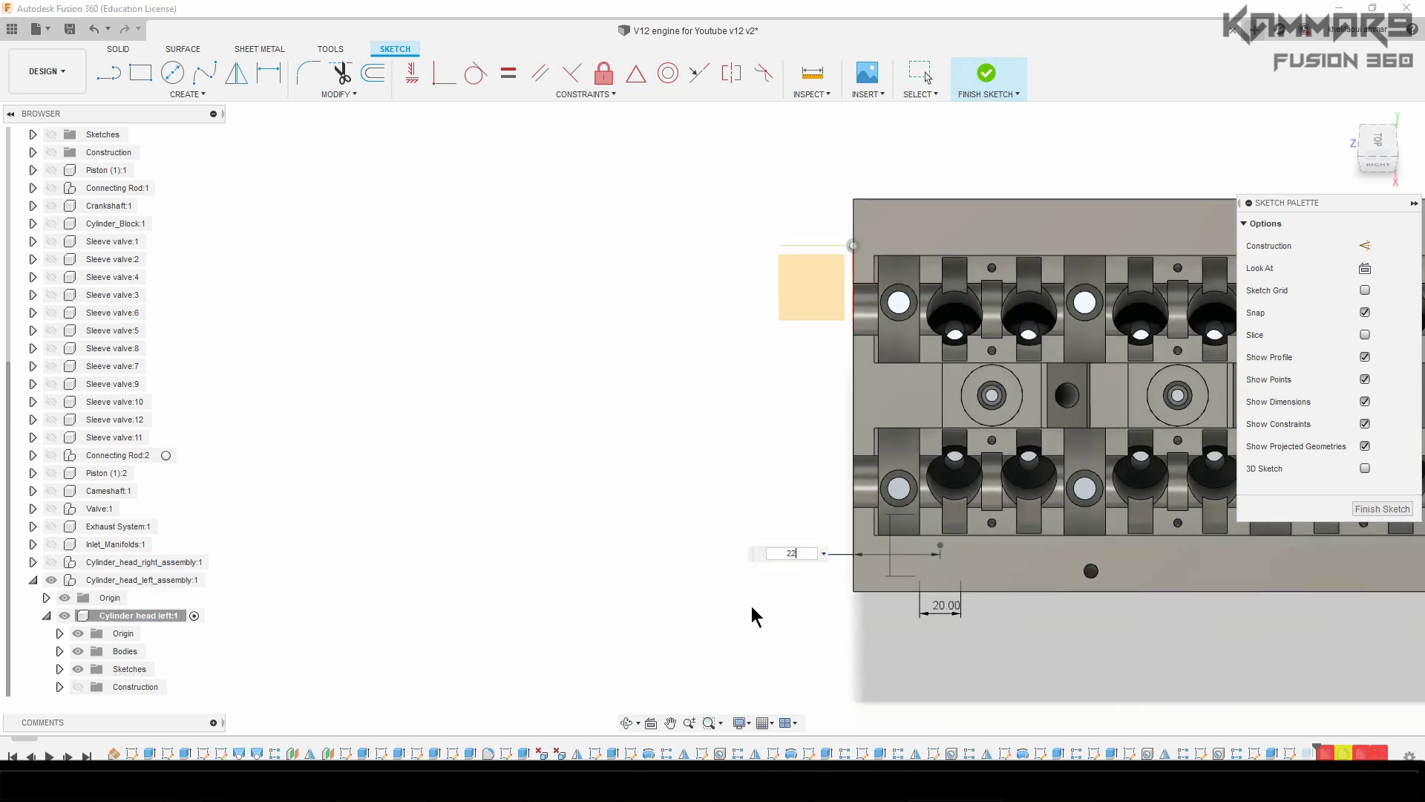
pyautogui.press('Return')
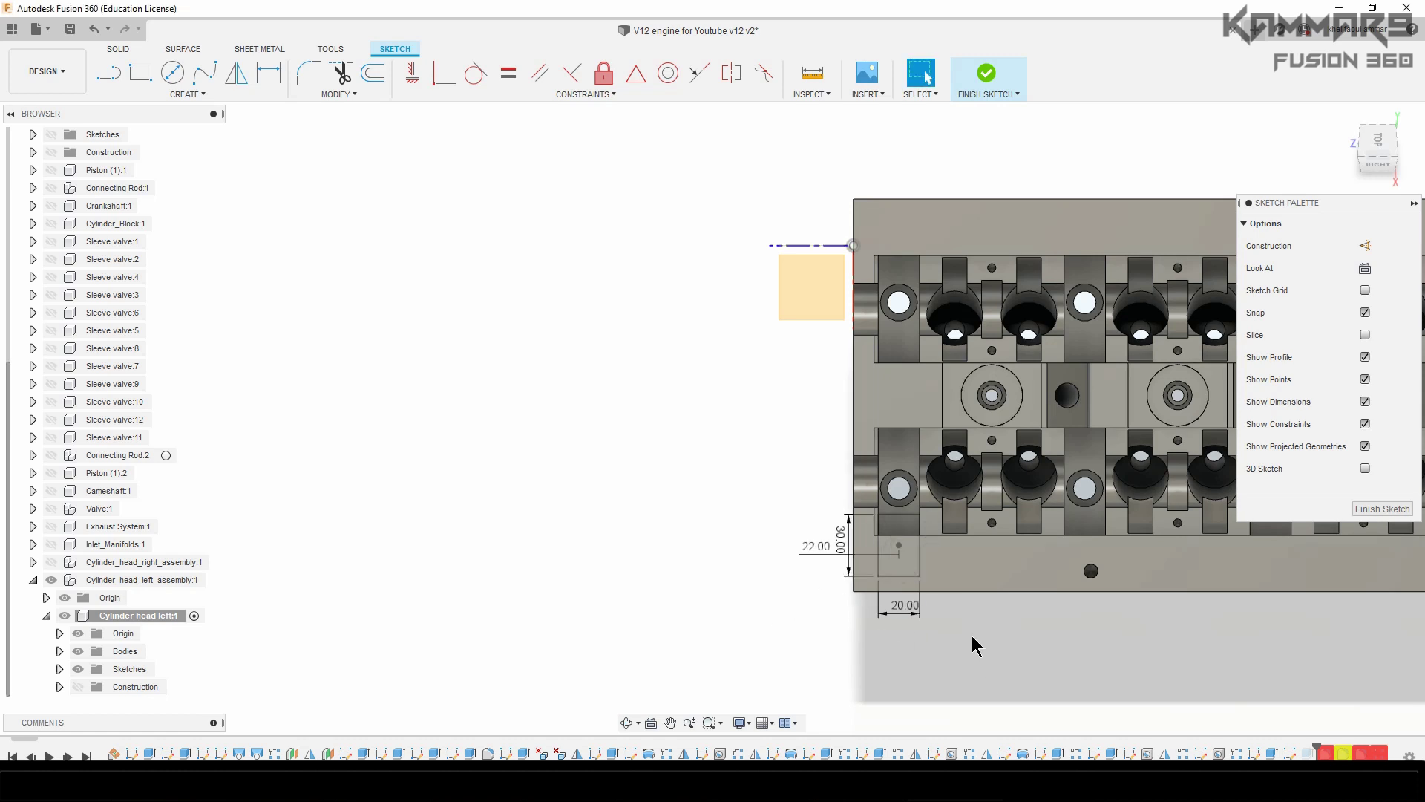
pyautogui.scroll(1, 958, 582)
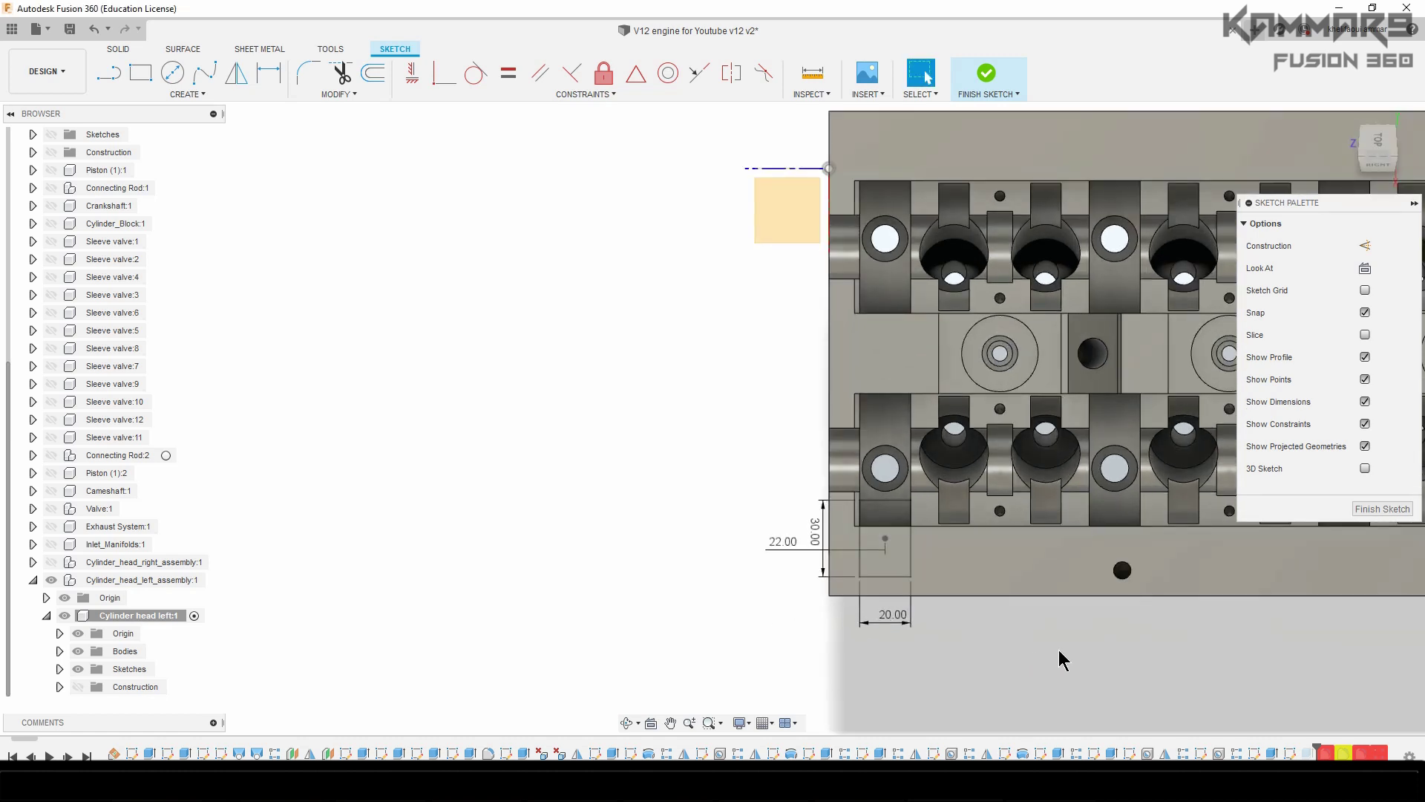
pyautogui.click(1373, 508)
# - Roll the history marker forward past the fillets of the end slot and on to the passage extrusion on the head's underside
pyautogui.scroll(3, 524, 567)
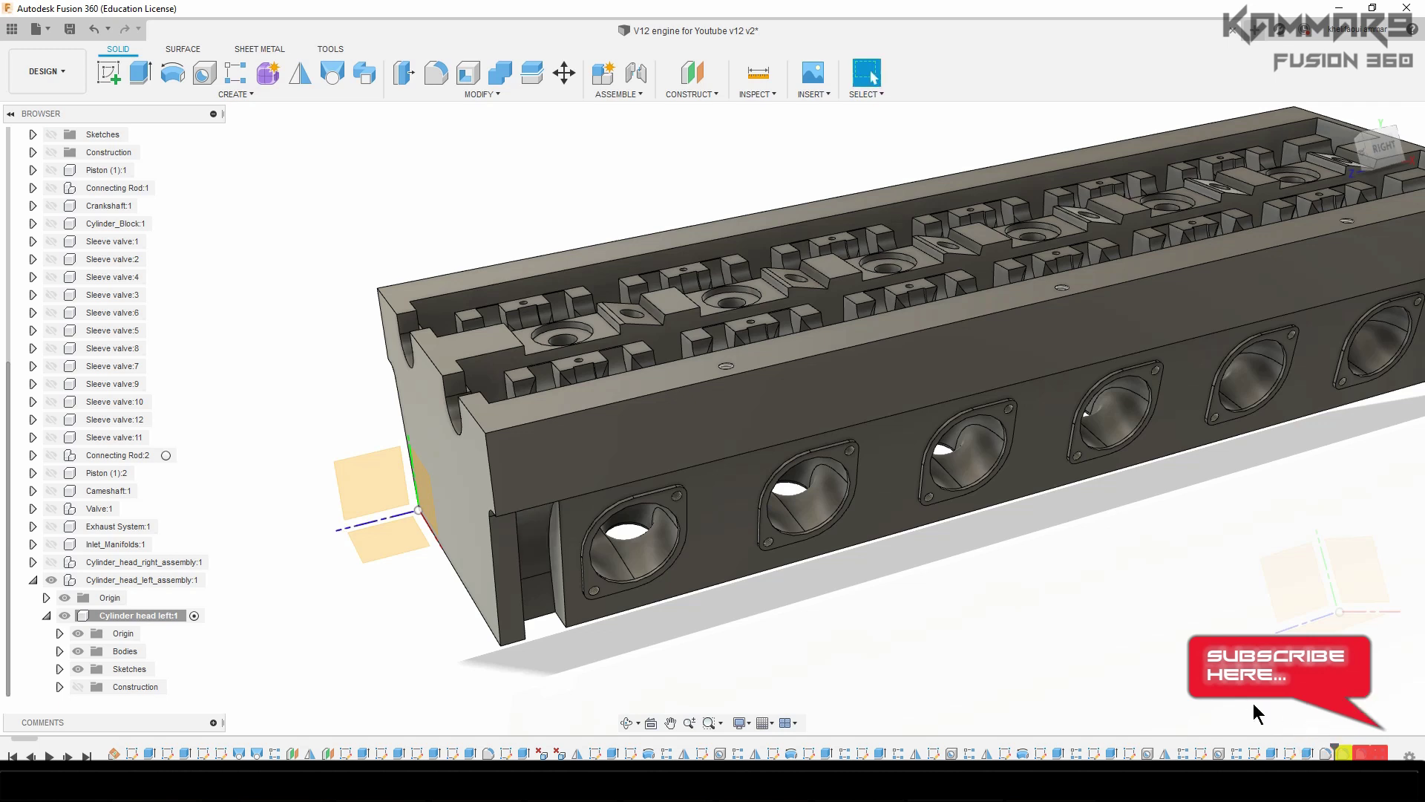
pyautogui.moveTo(1334, 744); pyautogui.dragTo(1353, 744)
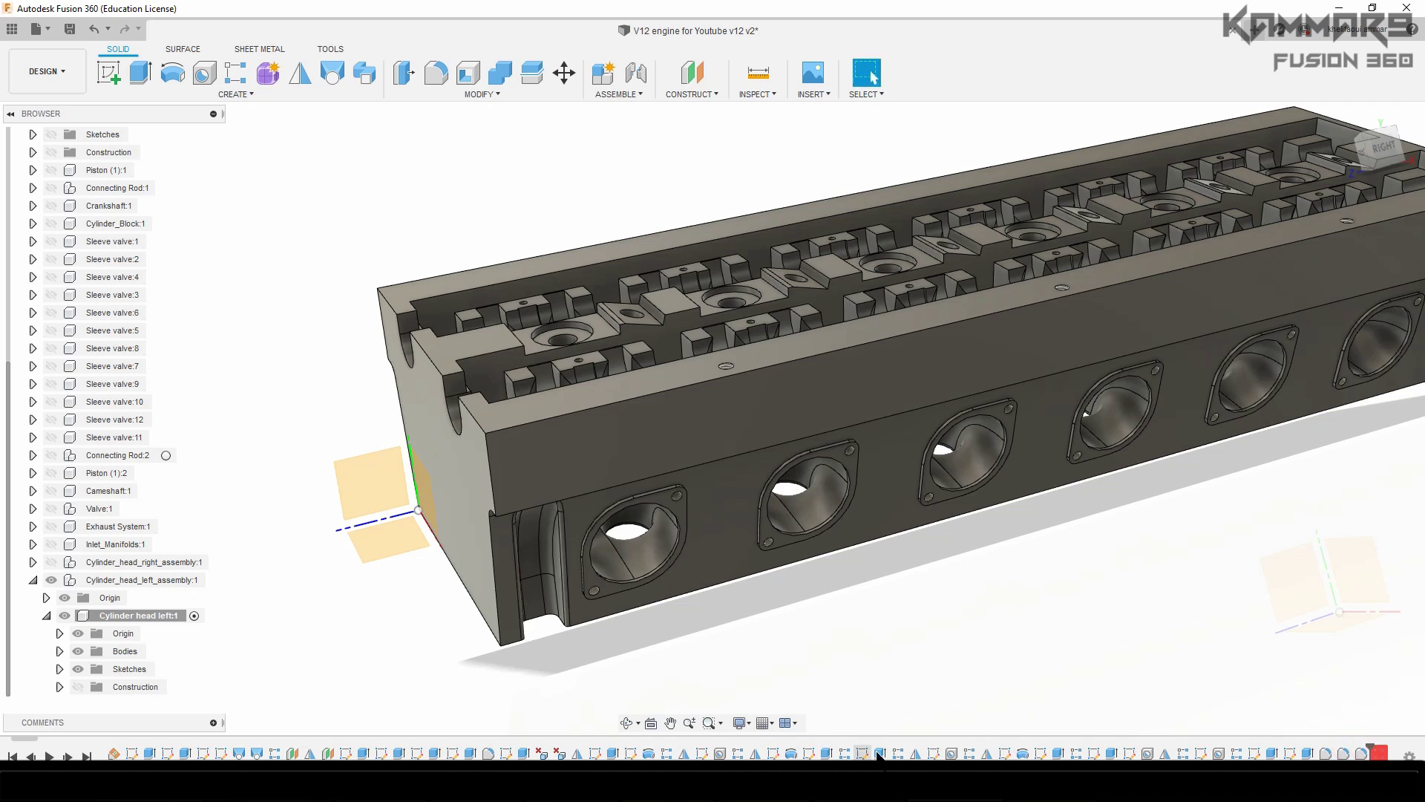
pyautogui.scroll(-5, 939, 751)
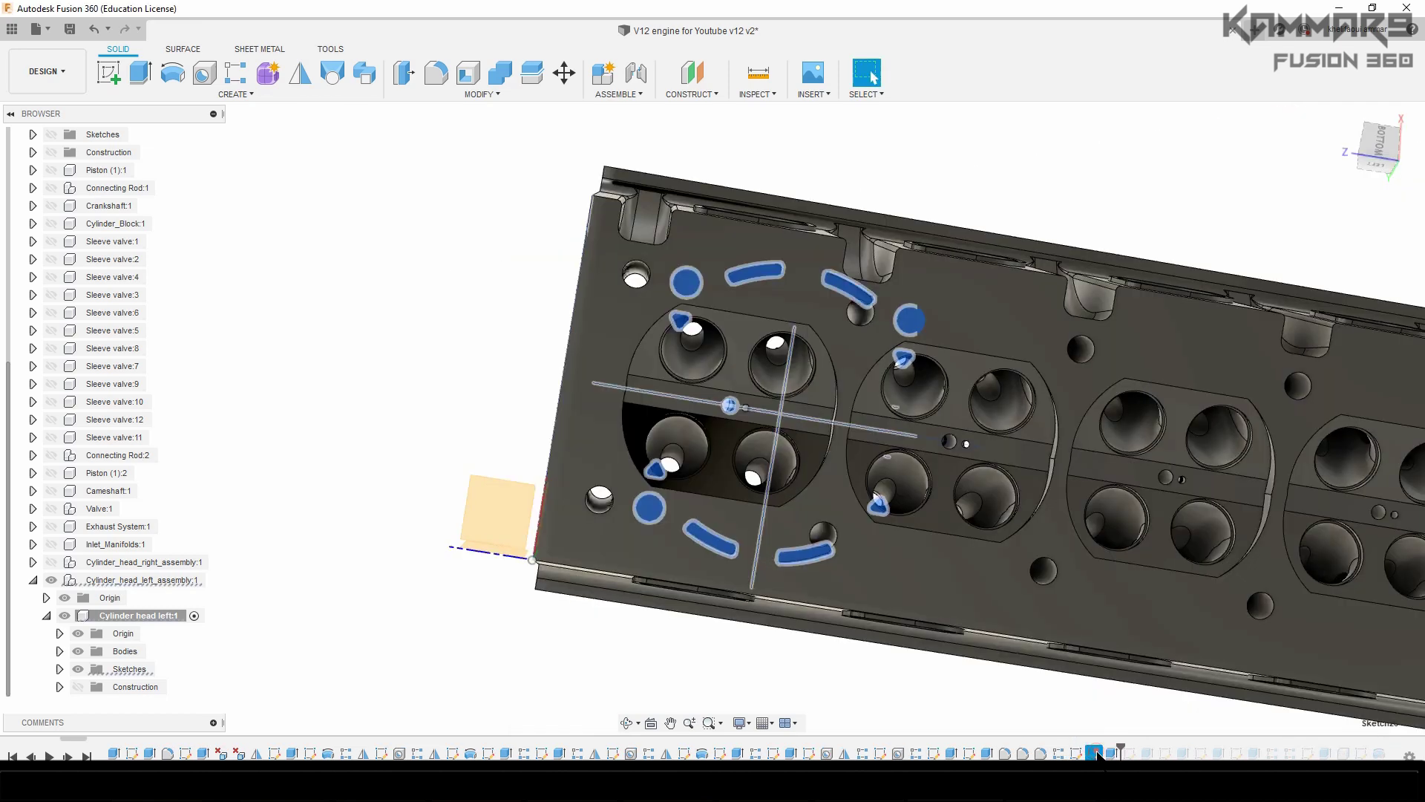
# - Open the passage sketch on the head's underside for editing and hide the head's bodies
pyautogui.rightClick(1097, 753)
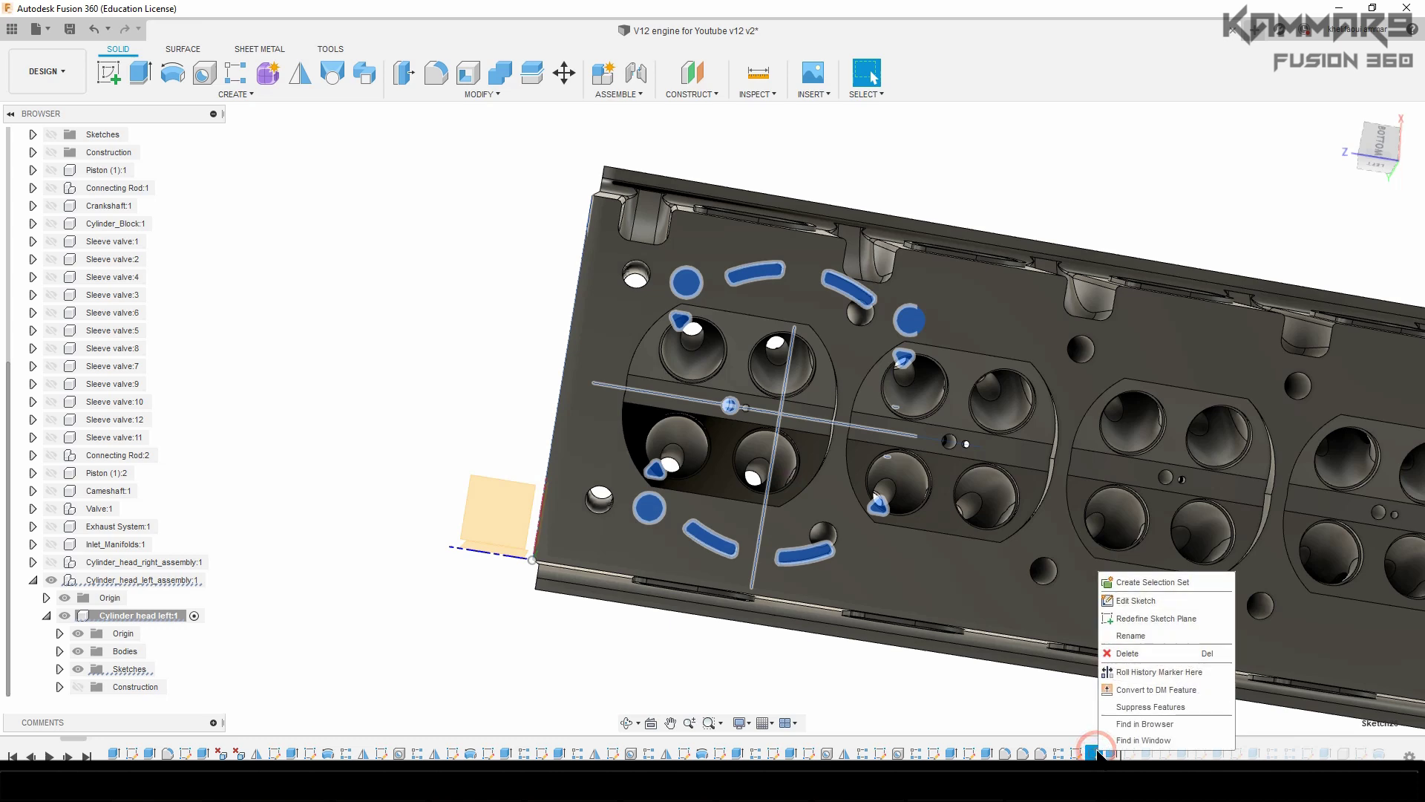
pyautogui.click(1139, 605)
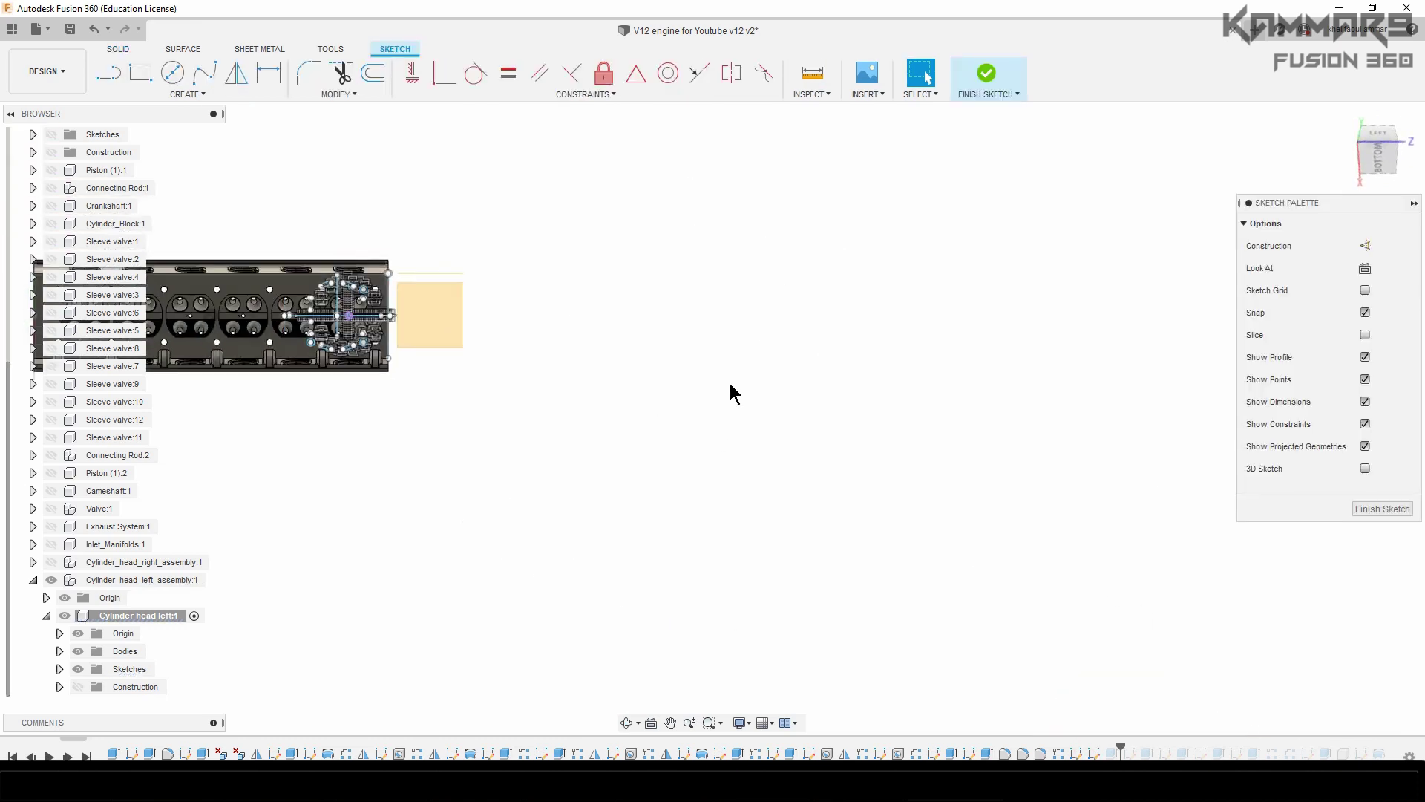
pyautogui.scroll(8, 496, 362)
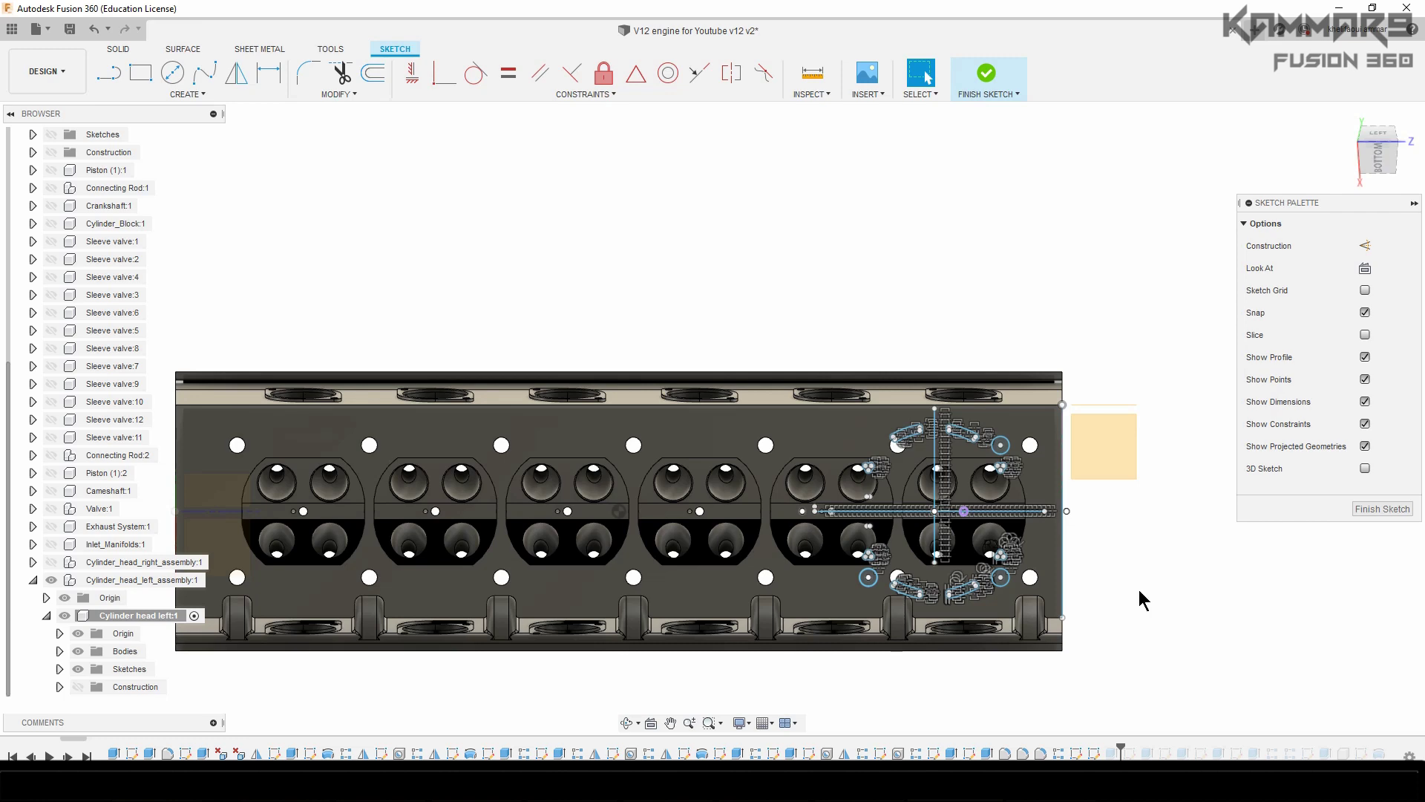
pyautogui.scroll(4, 1139, 607)
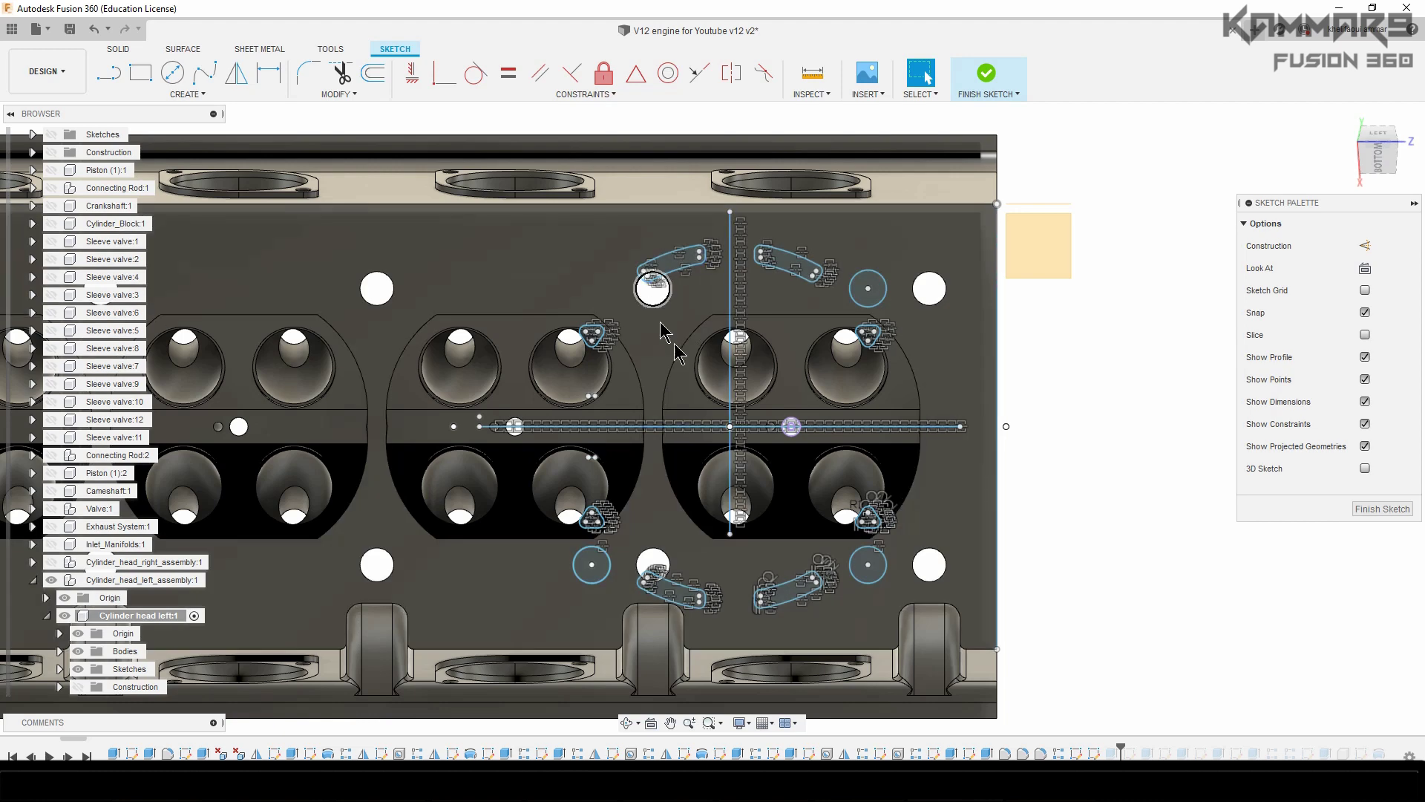
pyautogui.scroll(-1, 808, 528)
pyautogui.scroll(-2, 809, 536)
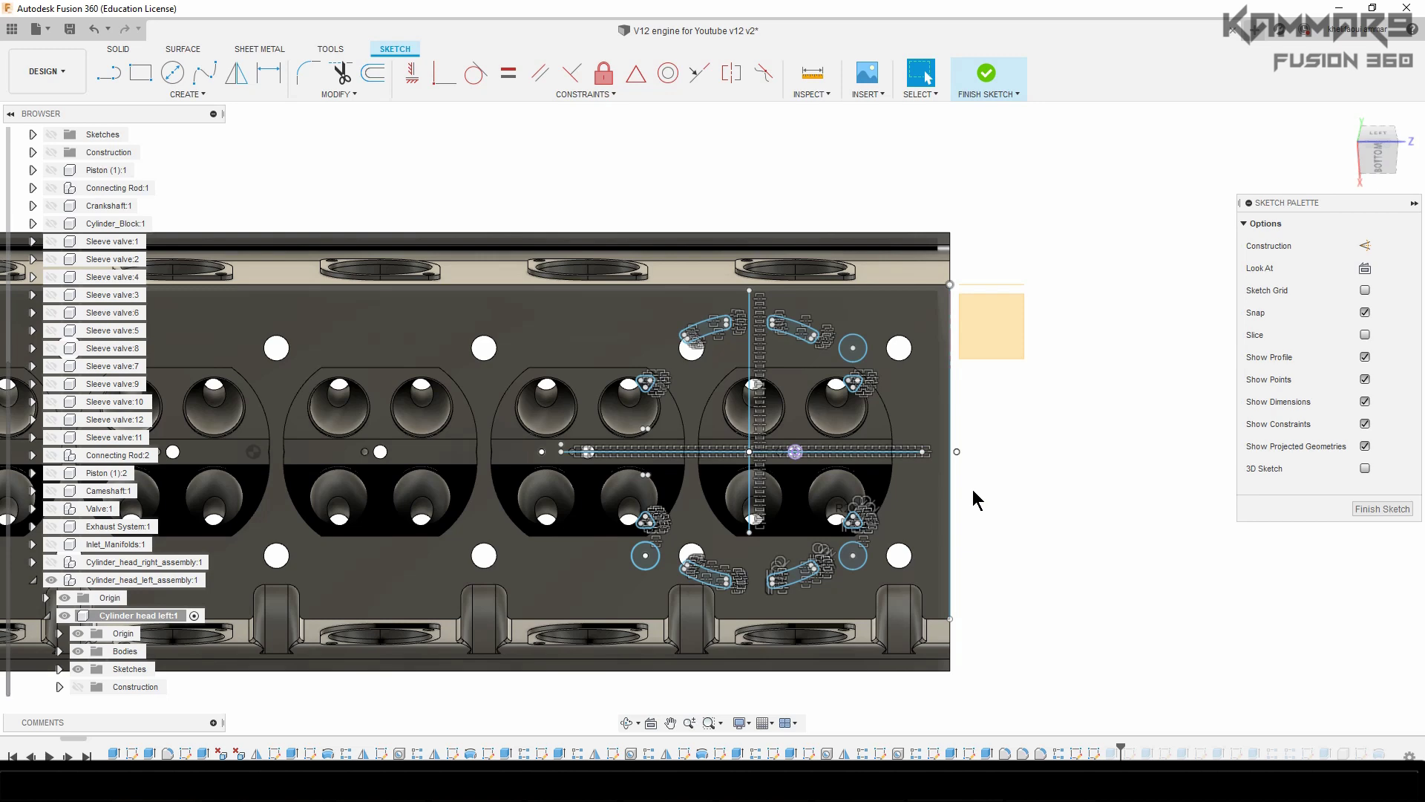
pyautogui.click(78, 651)
pyautogui.click(503, 585)
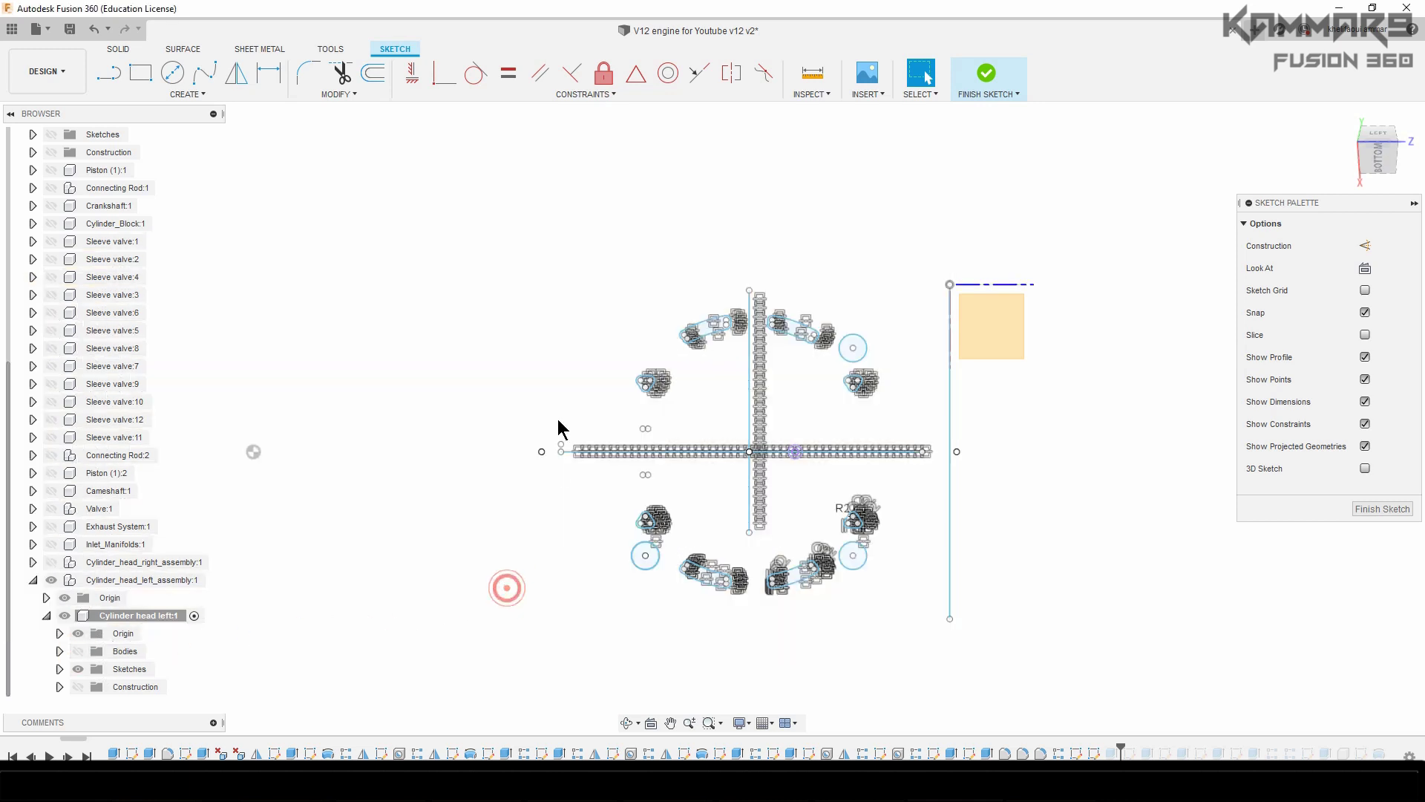
# - Move all the passage sketch geometry by a Y distance of 20 mm
pyautogui.moveTo(533, 240)
pyautogui.mouseDown()
pyautogui.moveTo(783, 624)
pyautogui.moveTo(1017, 648)
pyautogui.moveTo(999, 646)
pyautogui.mouseUp()
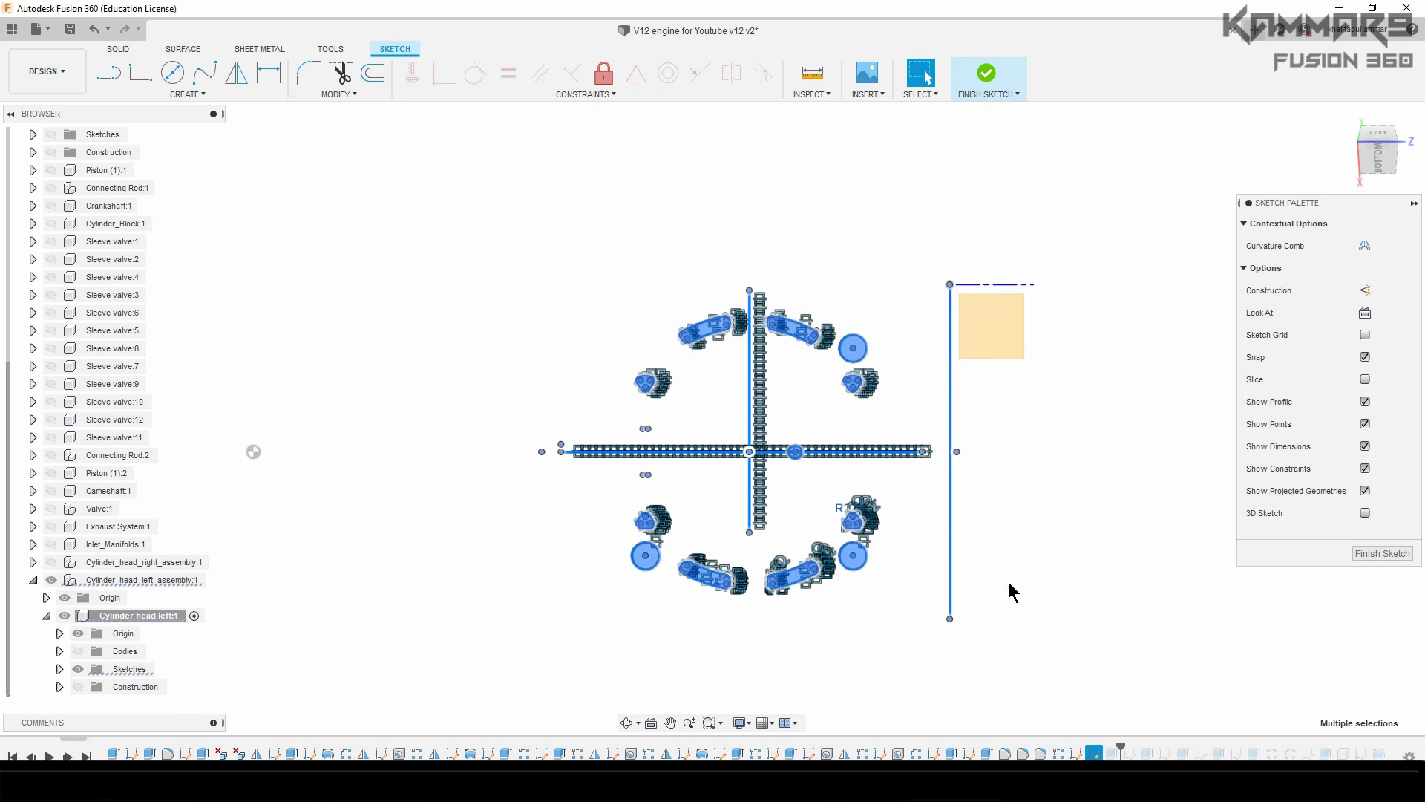
pyautogui.press('m')
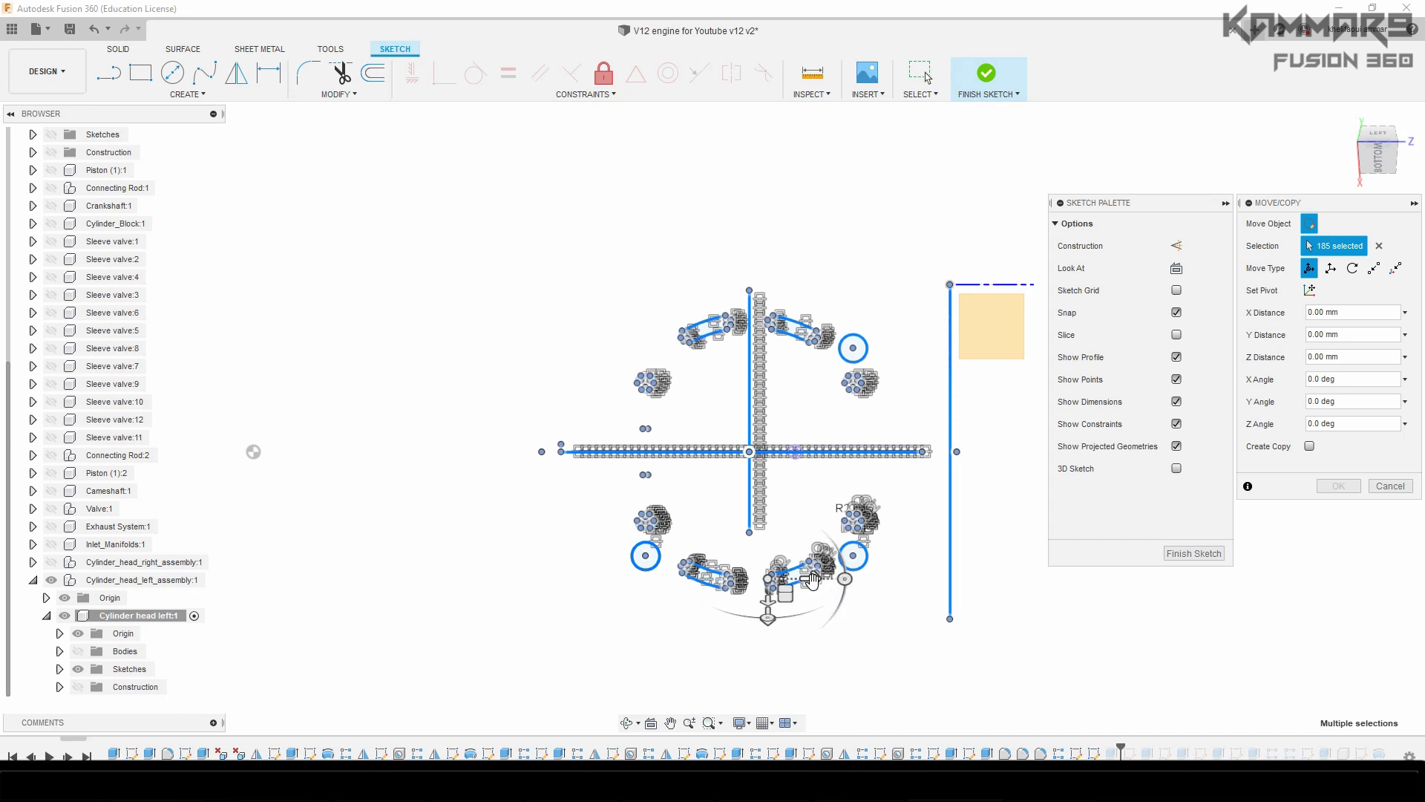
pyautogui.moveTo(809, 578); pyautogui.dragTo(829, 579)
pyautogui.click(901, 611)
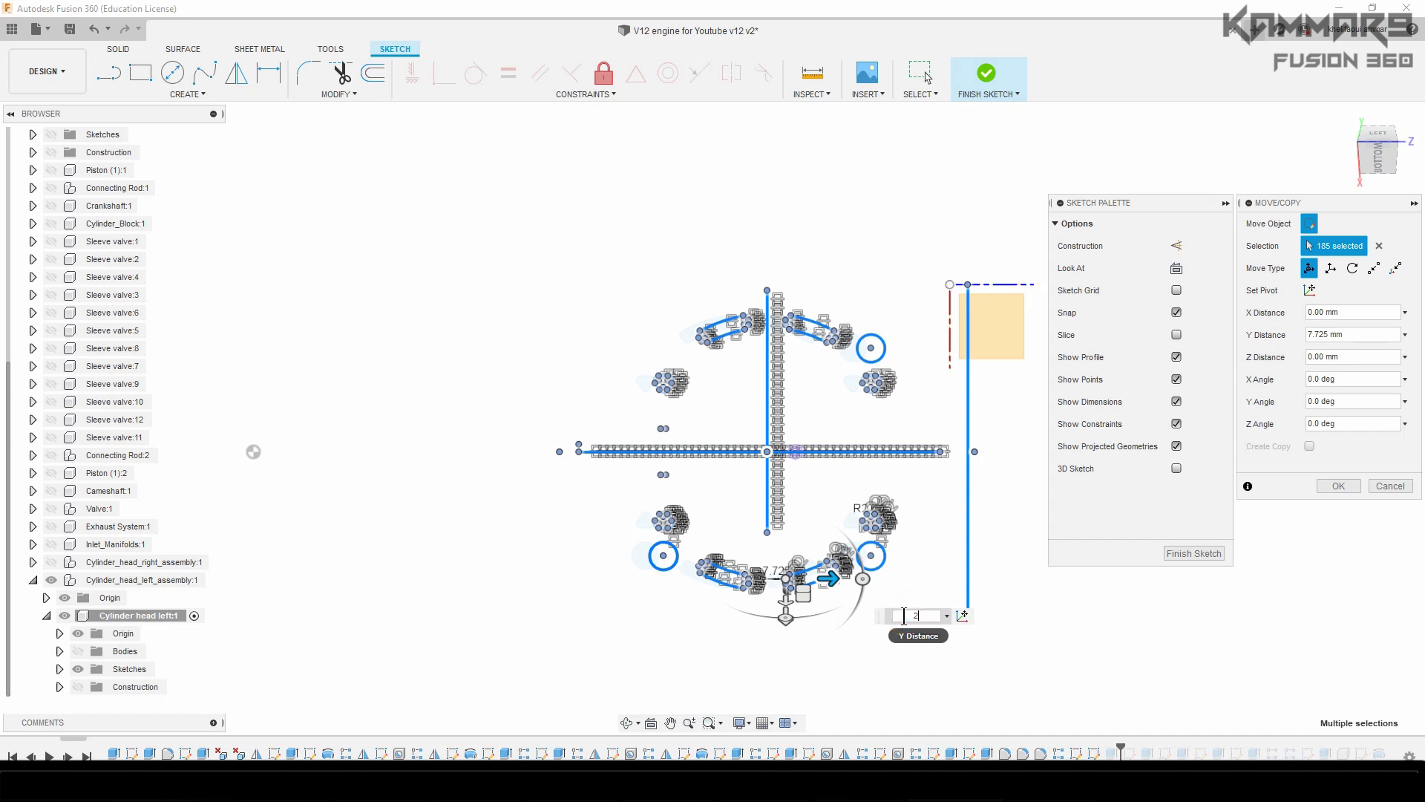
pyautogui.write('20')
pyautogui.press('Return')
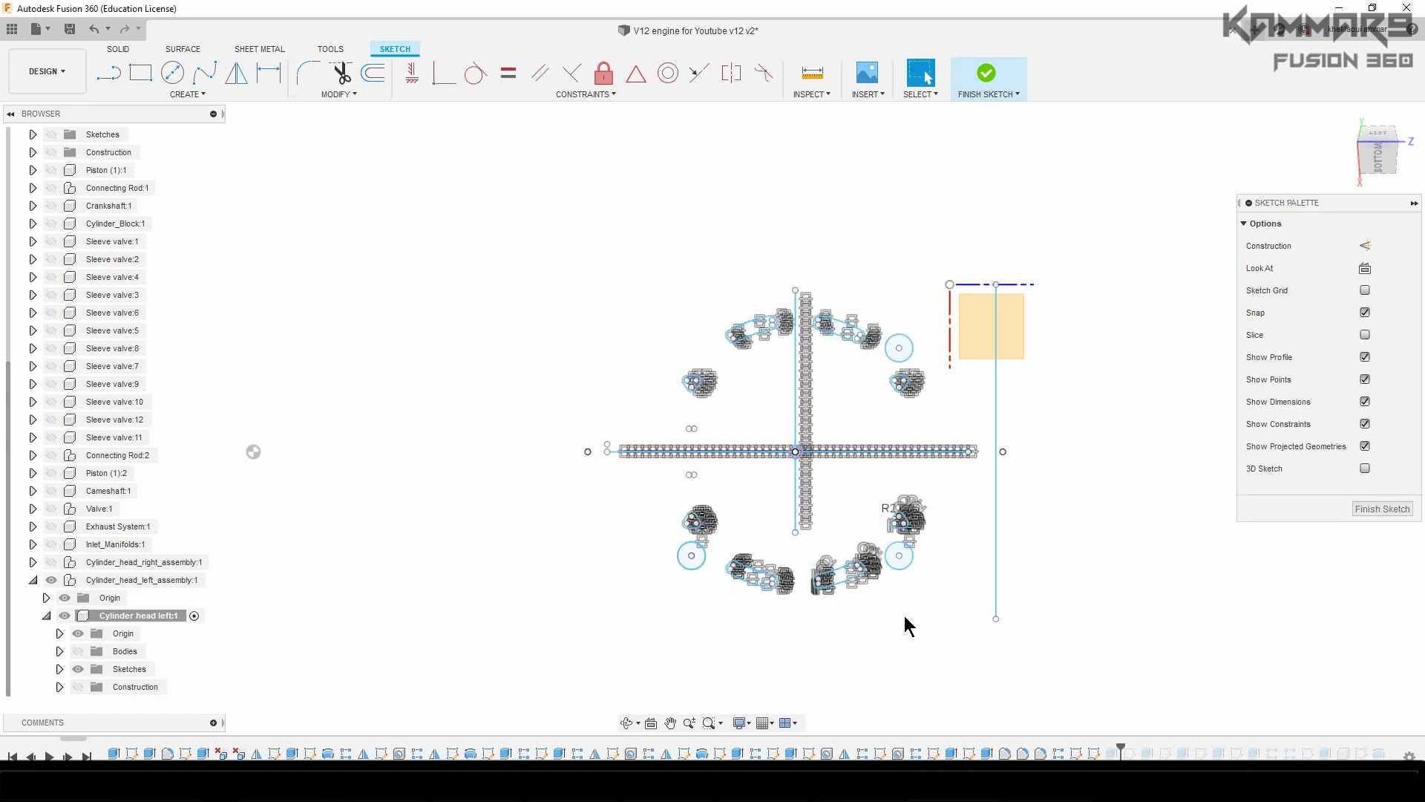
# - Show the head's bodies again and finish the passage sketch
pyautogui.click(78, 651)
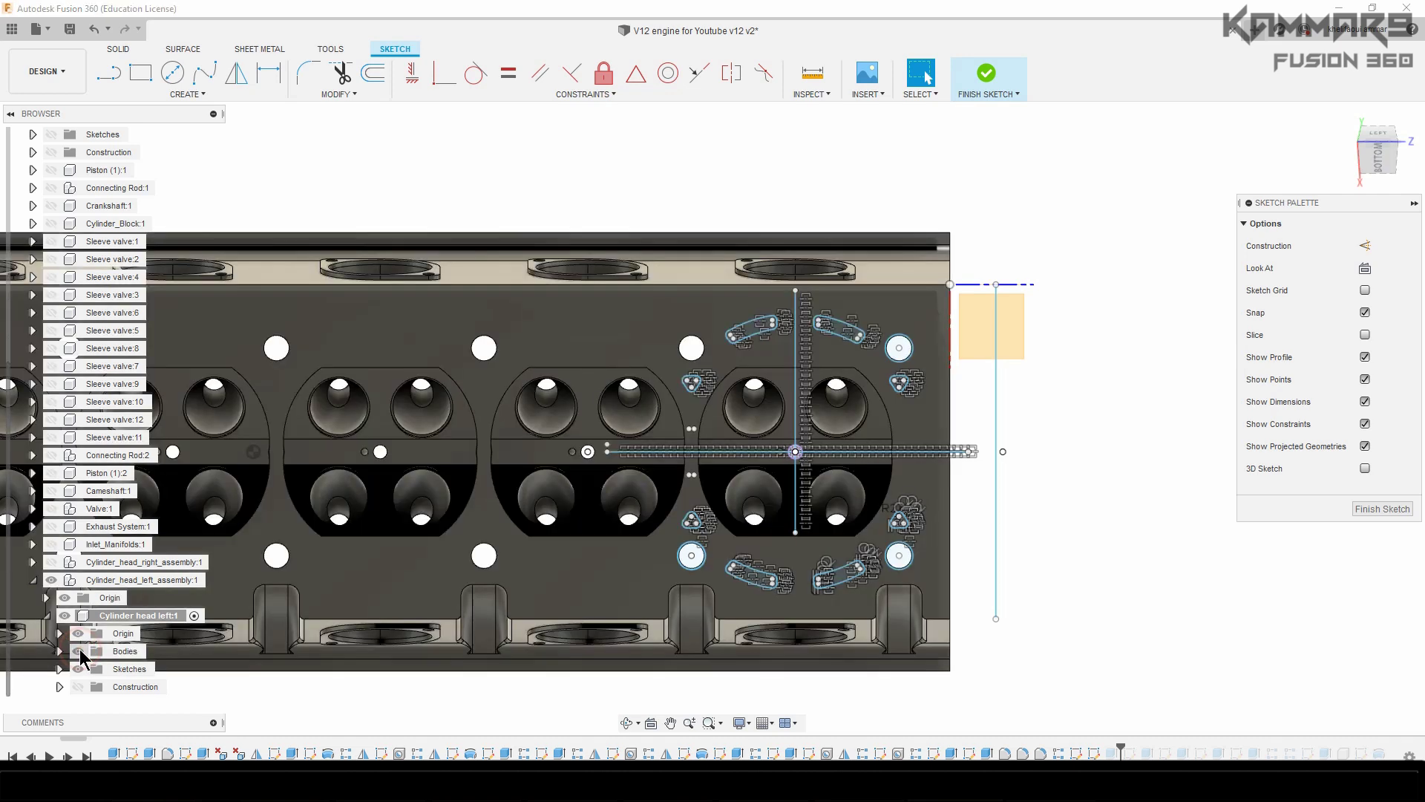
pyautogui.scroll(2, 954, 458)
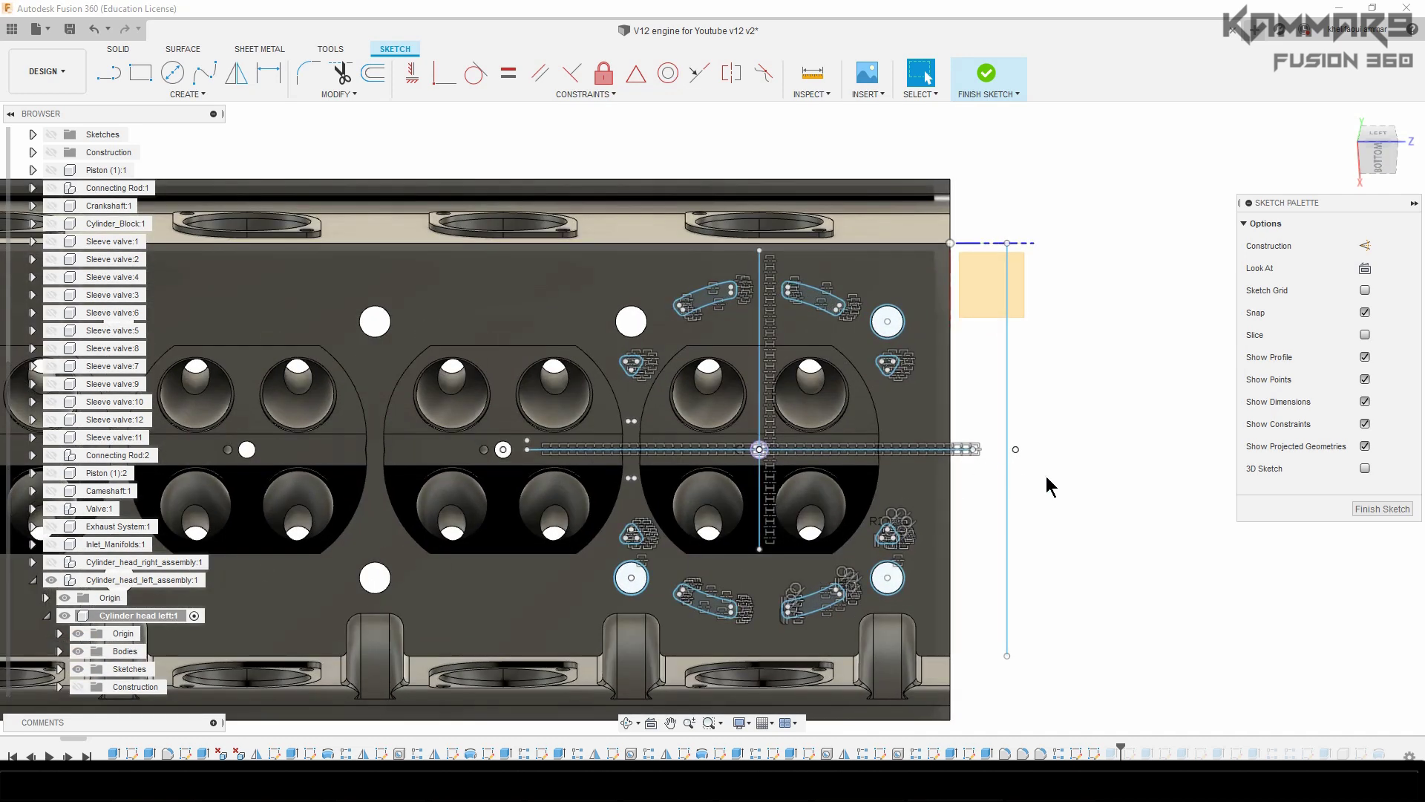
pyautogui.click(1365, 508)
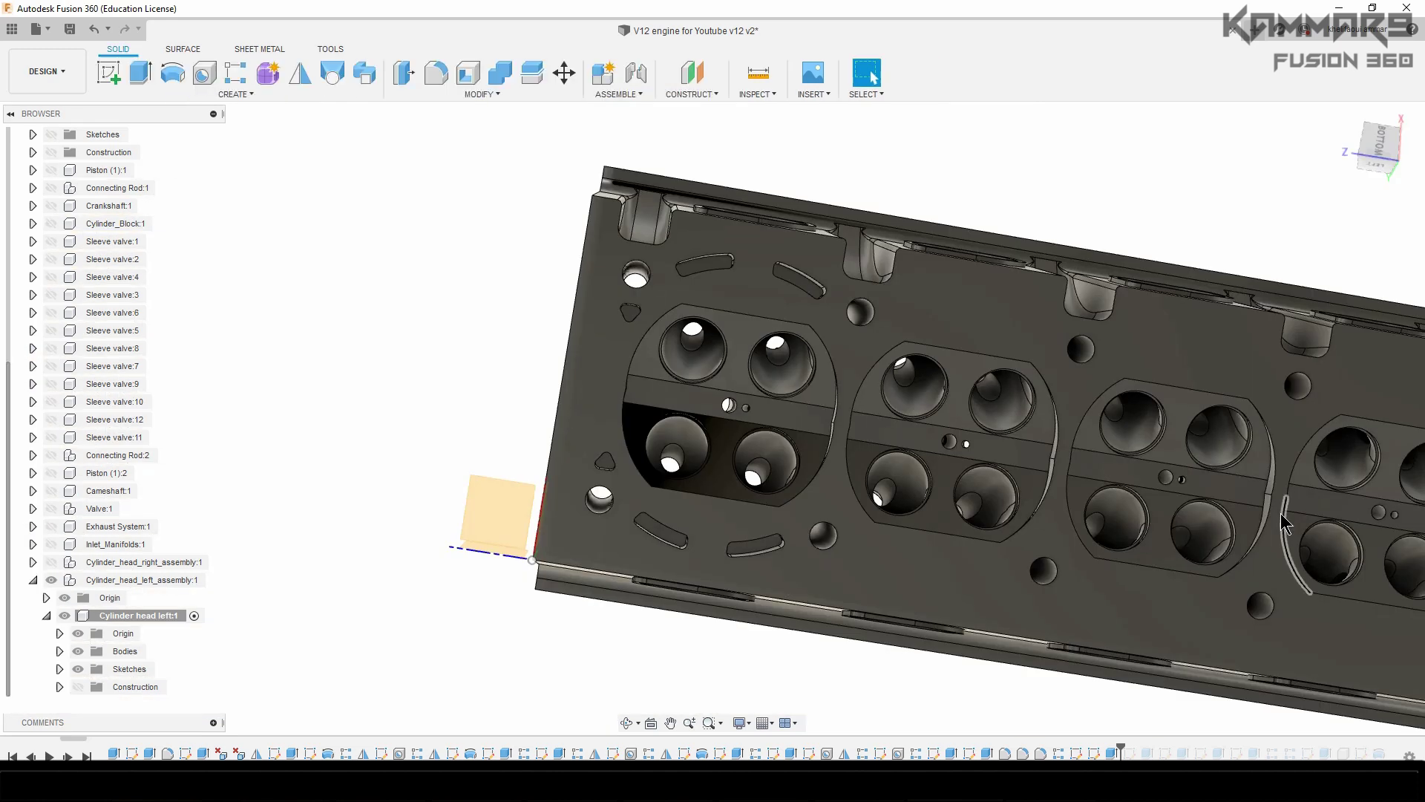
# - Roll the history marker forward past the next extrusion on the head's underside and open its larger passage sketch for editing
pyautogui.scroll(-3, 595, 390)
pyautogui.scroll(5, 743, 393)
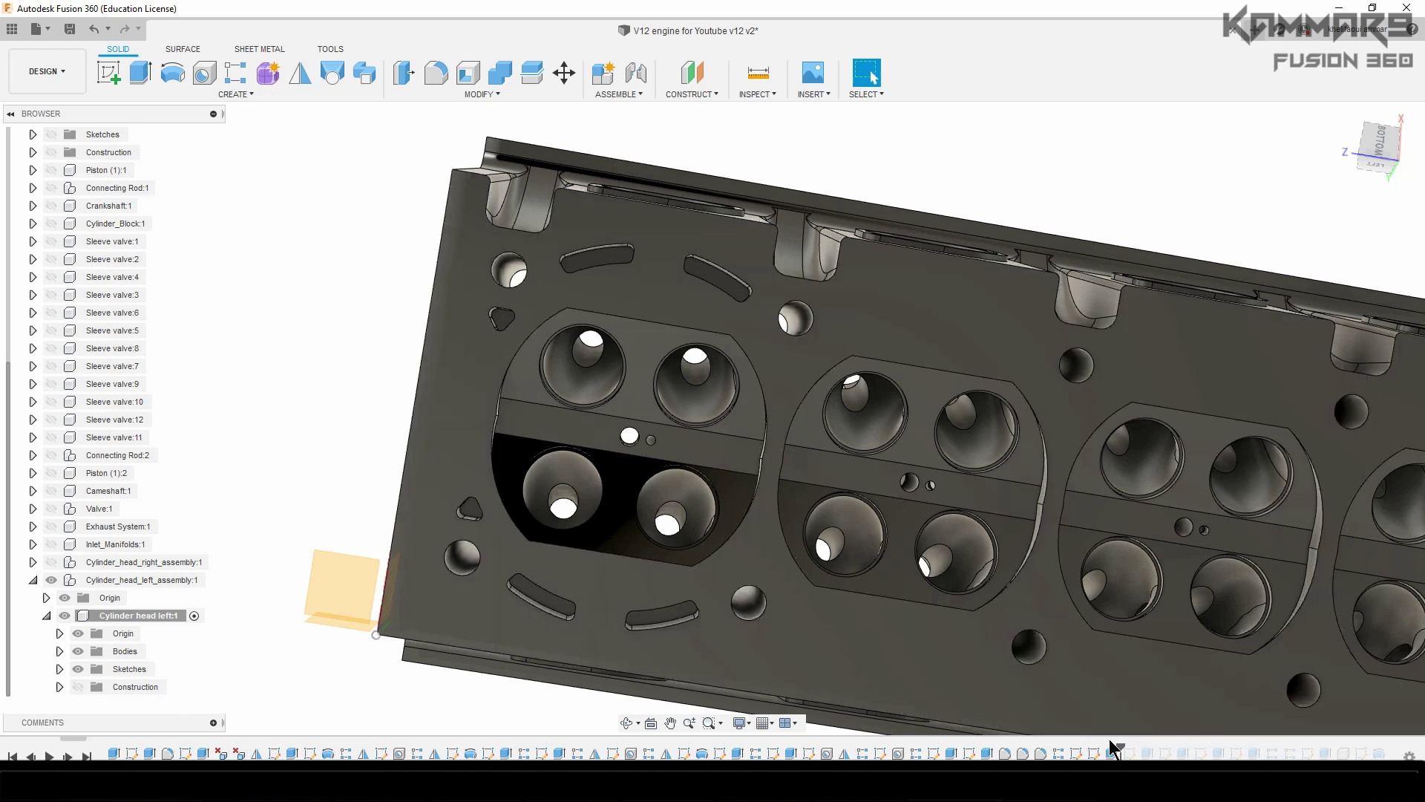
pyautogui.moveTo(1124, 744); pyautogui.dragTo(1156, 745)
pyautogui.click(1129, 754)
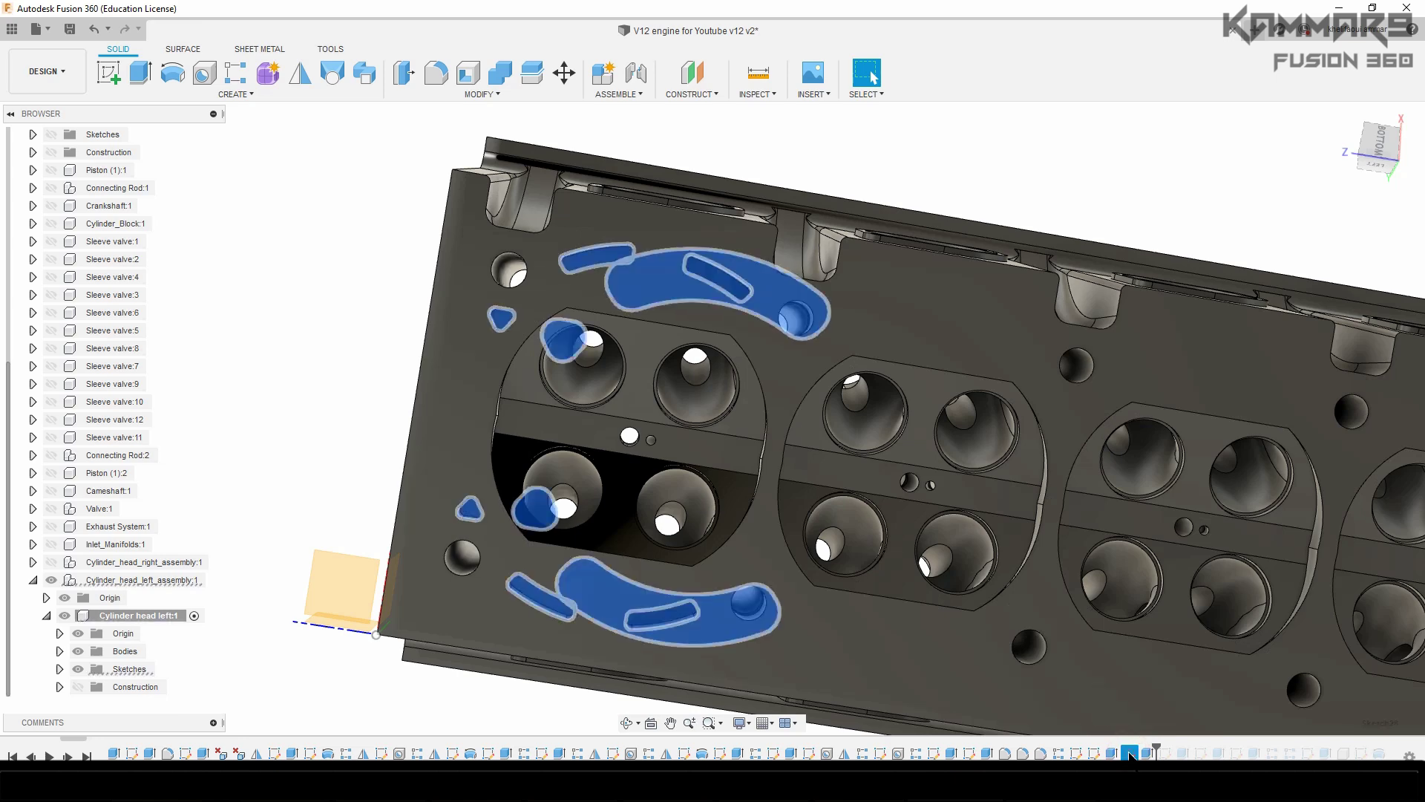
pyautogui.rightClick(1129, 753)
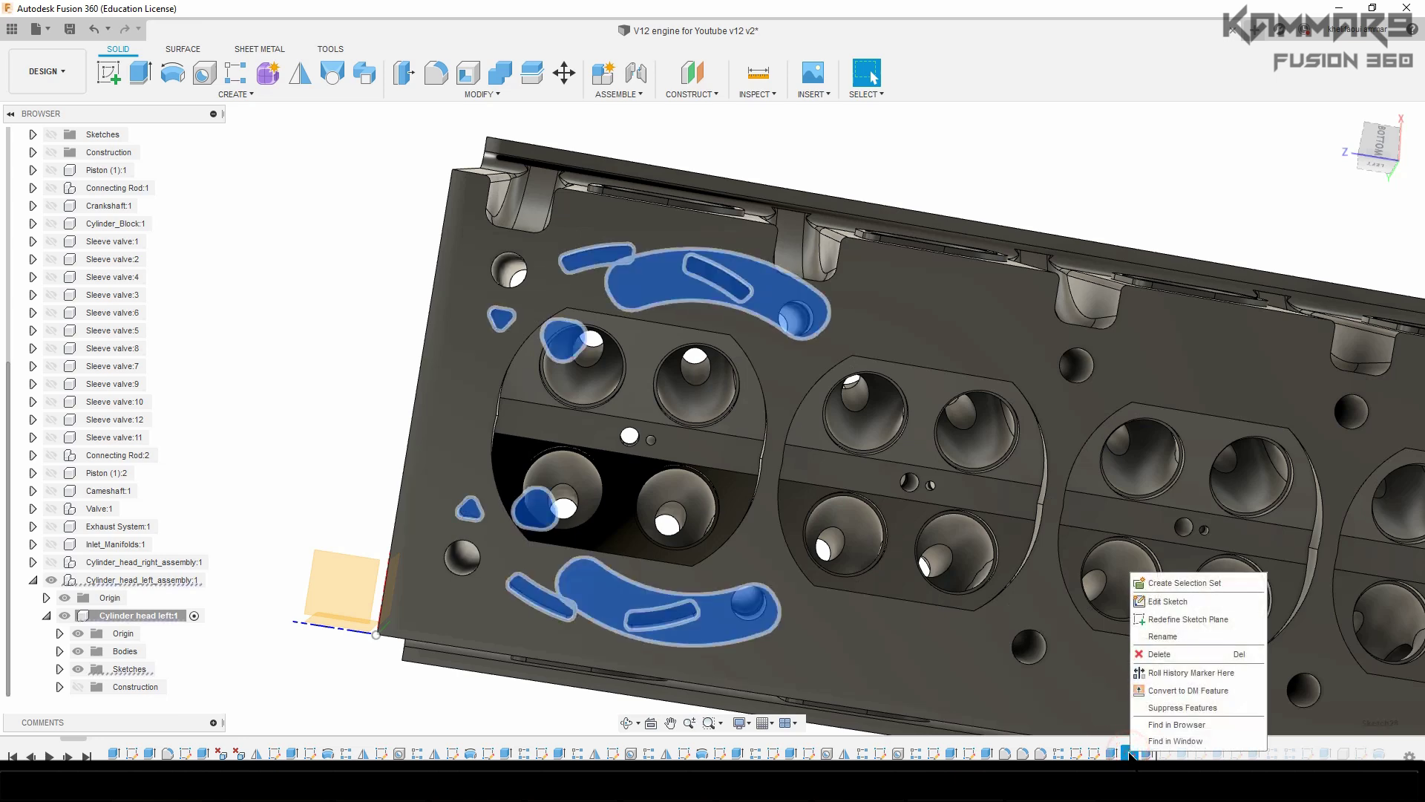
pyautogui.click(1160, 604)
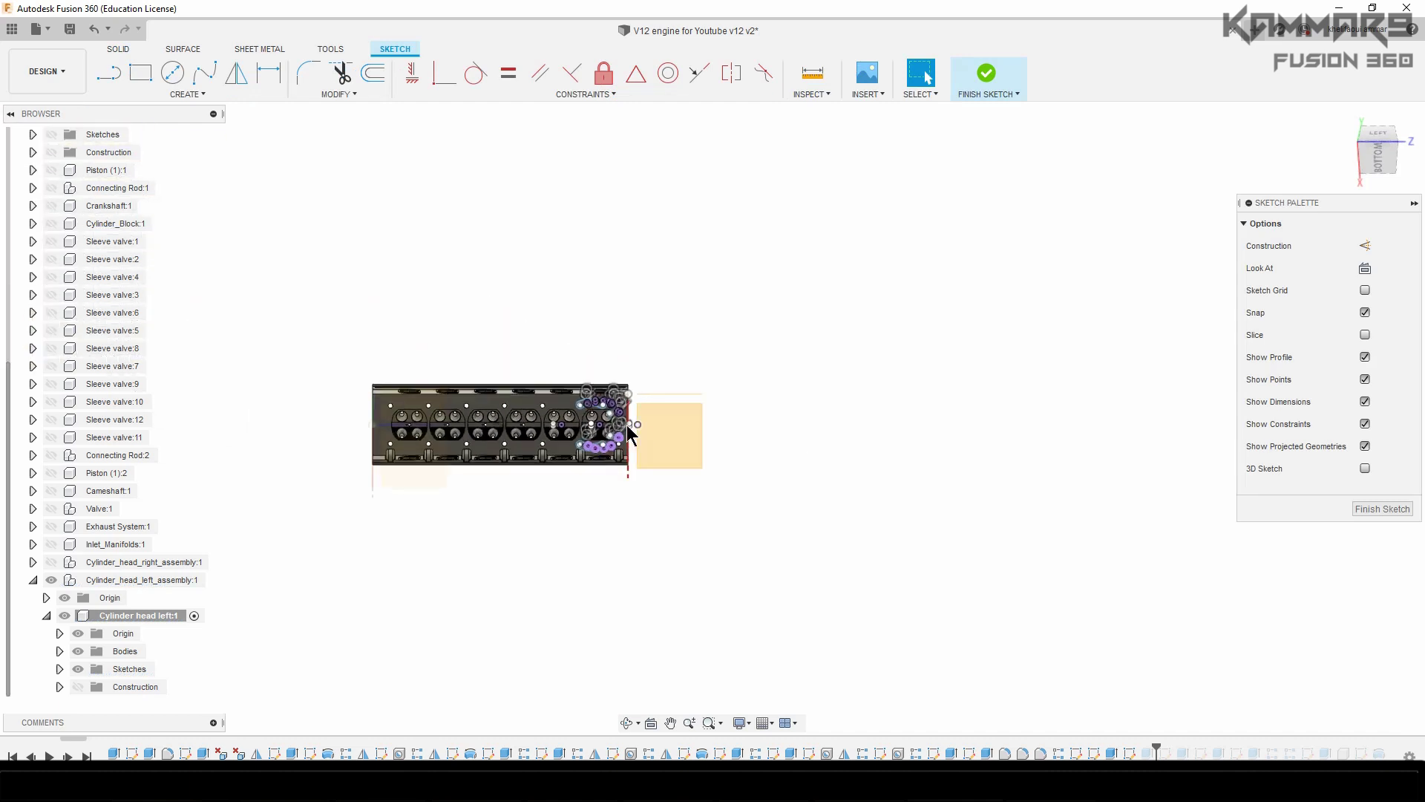
# - Compare the larger passage profiles with the projected openings on the head's underside and hide the head's bodies
pyautogui.scroll(3, 622, 423)
pyautogui.scroll(6, 568, 411)
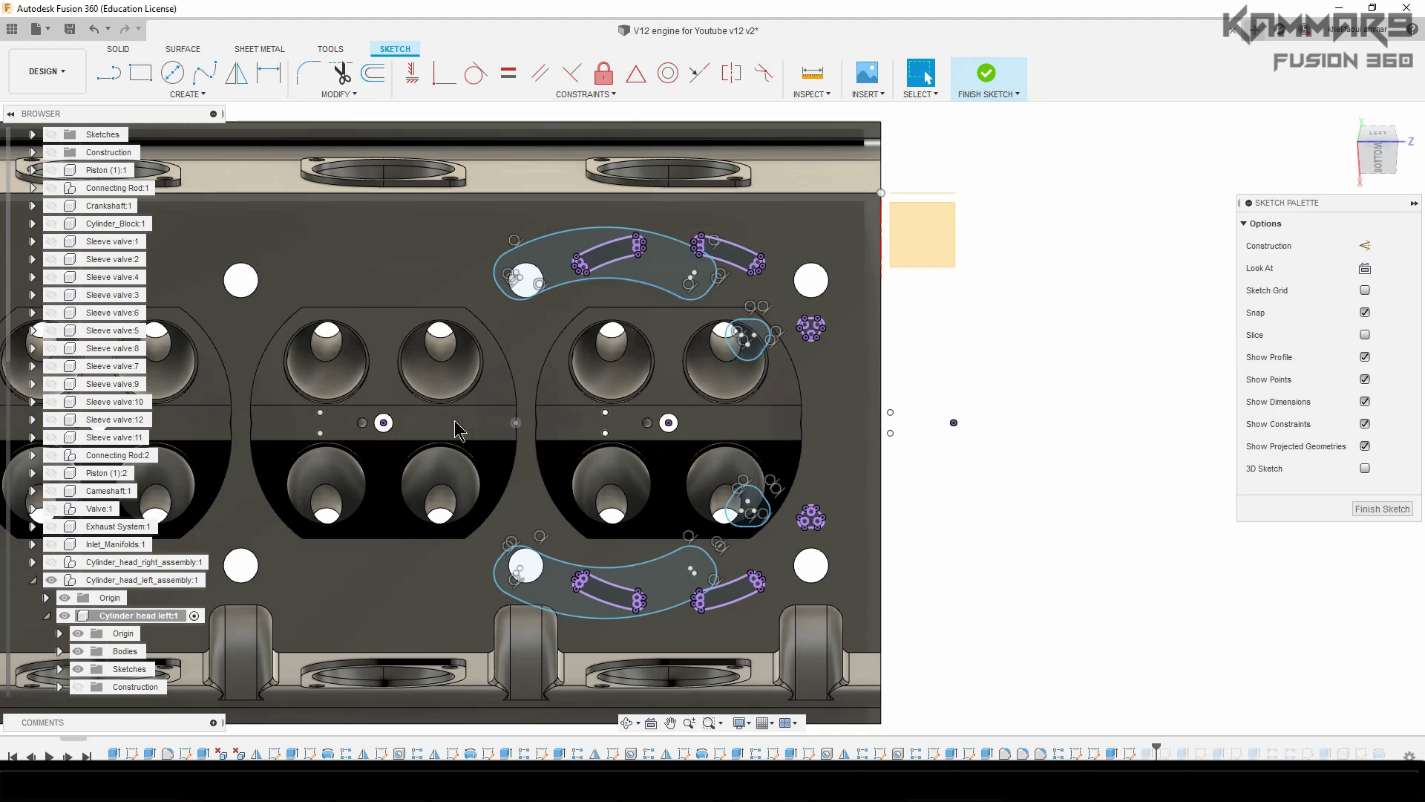
pyautogui.click(78, 652)
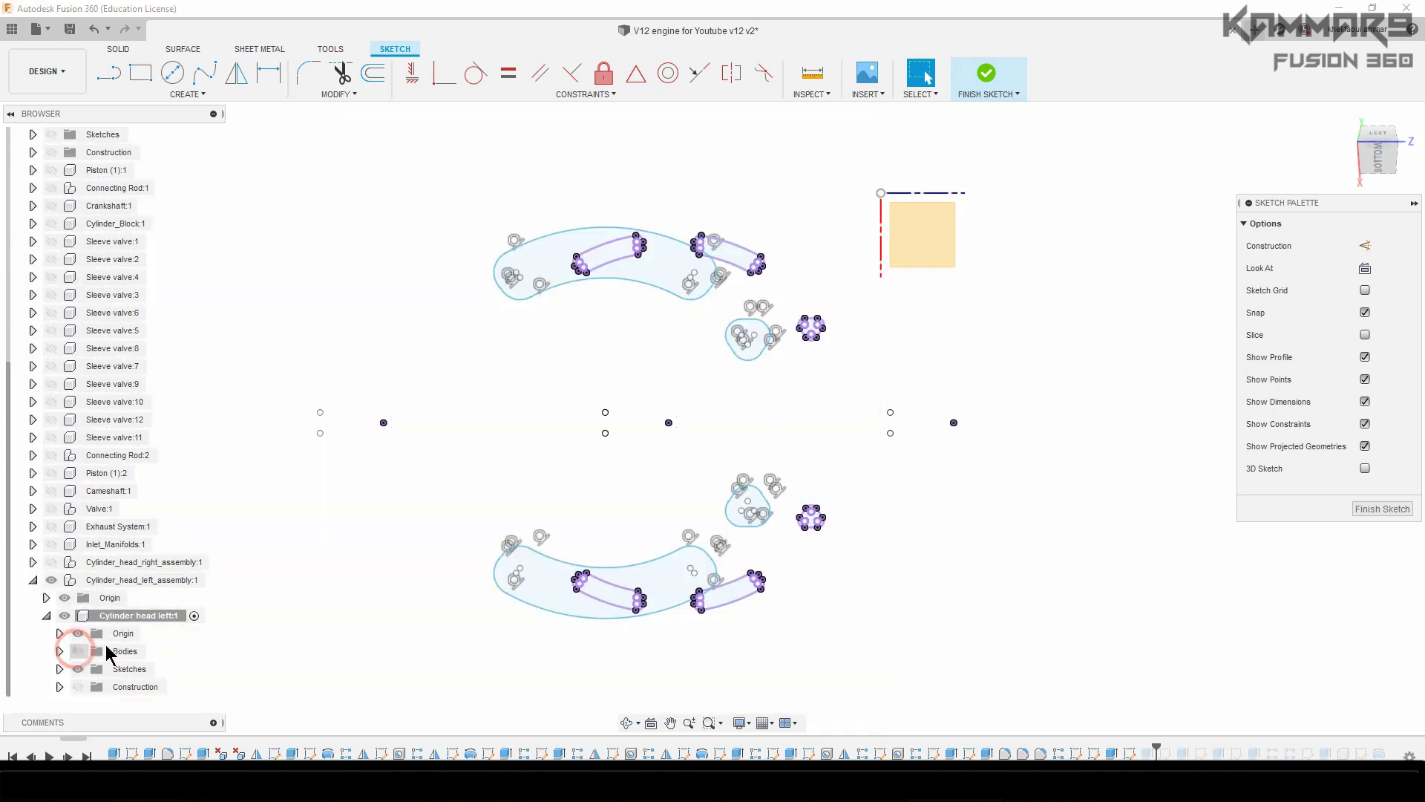
pyautogui.scroll(1, 920, 601)
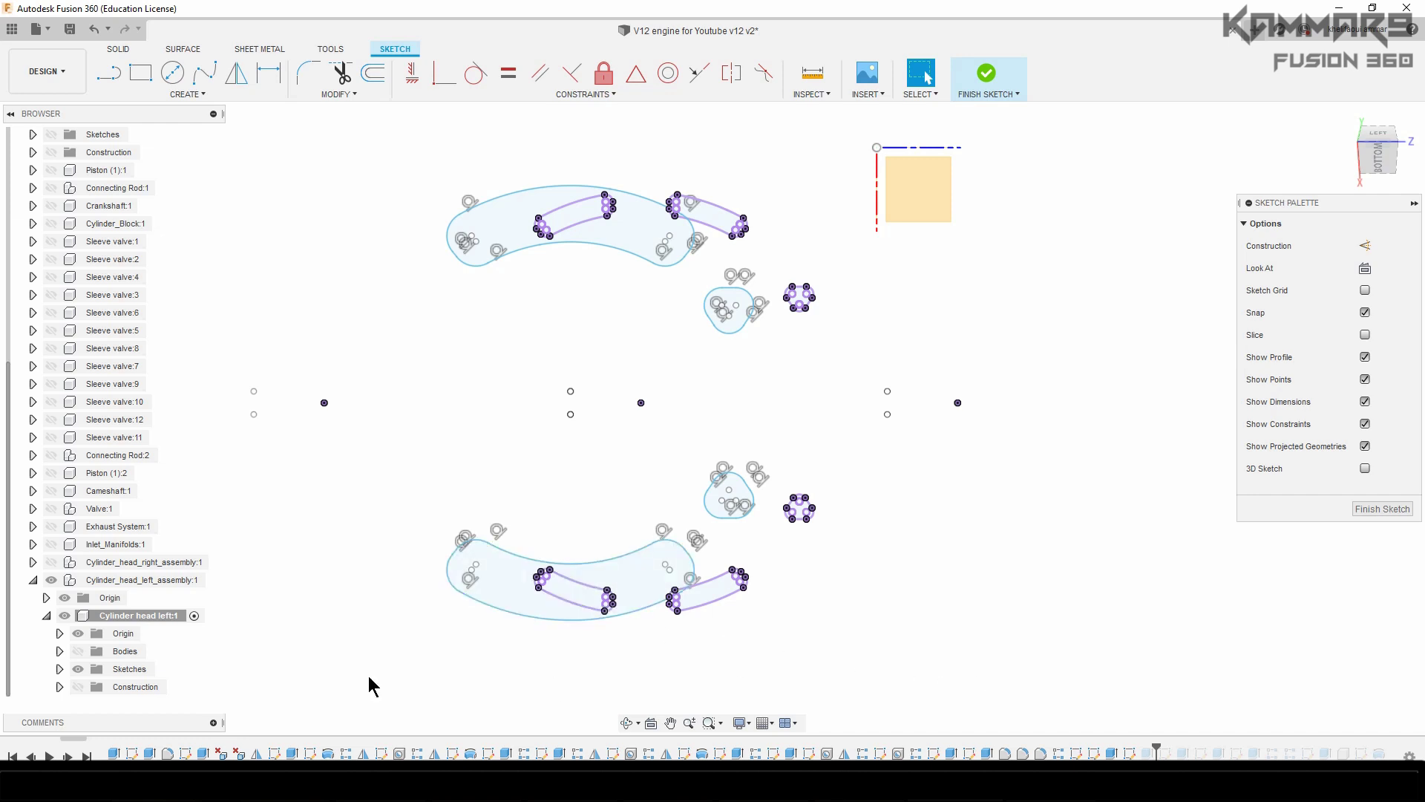
pyautogui.click(78, 652)
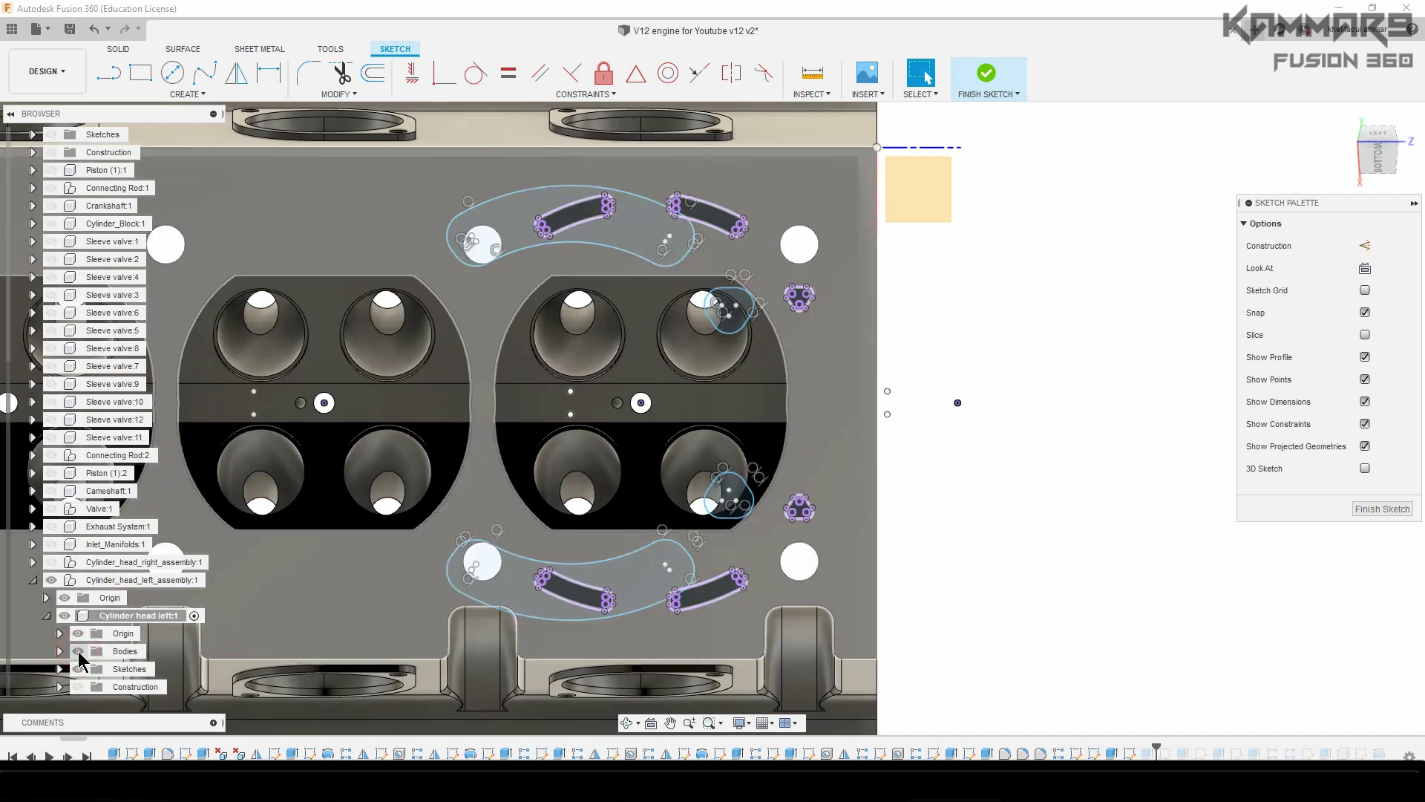
pyautogui.click(78, 652)
# - Move all the arc-shaped and rounded triangular profiles 20 mm along the head's length, onto the projected passage openings
pyautogui.click(713, 334)
pyautogui.click(313, 363)
pyautogui.scroll(4, 821, 636)
pyautogui.click(709, 594)
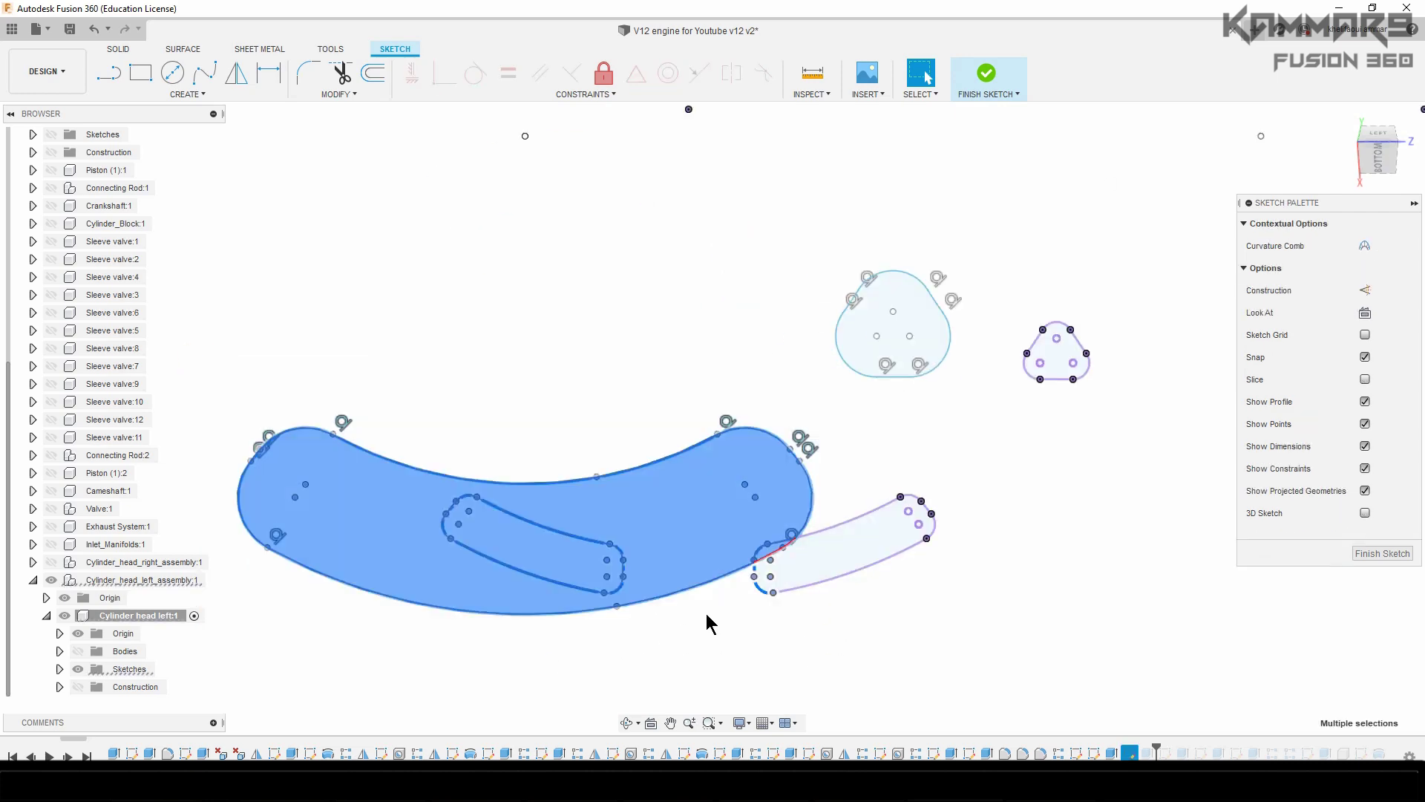
pyautogui.click(742, 646)
pyautogui.scroll(-3, 631, 623)
pyautogui.scroll(-4, 726, 609)
pyautogui.click(727, 598)
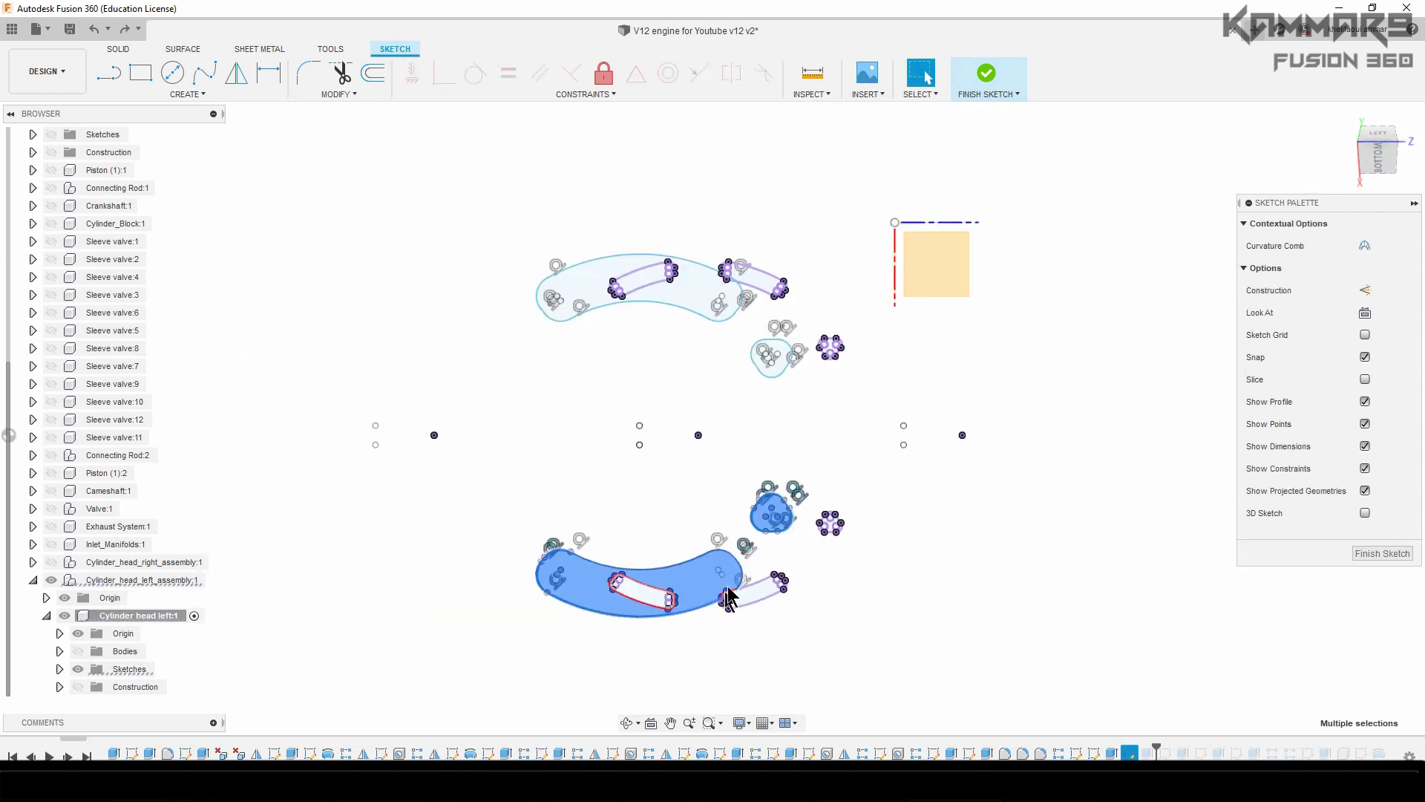
pyautogui.press('m')
pyautogui.scroll(8, 725, 398)
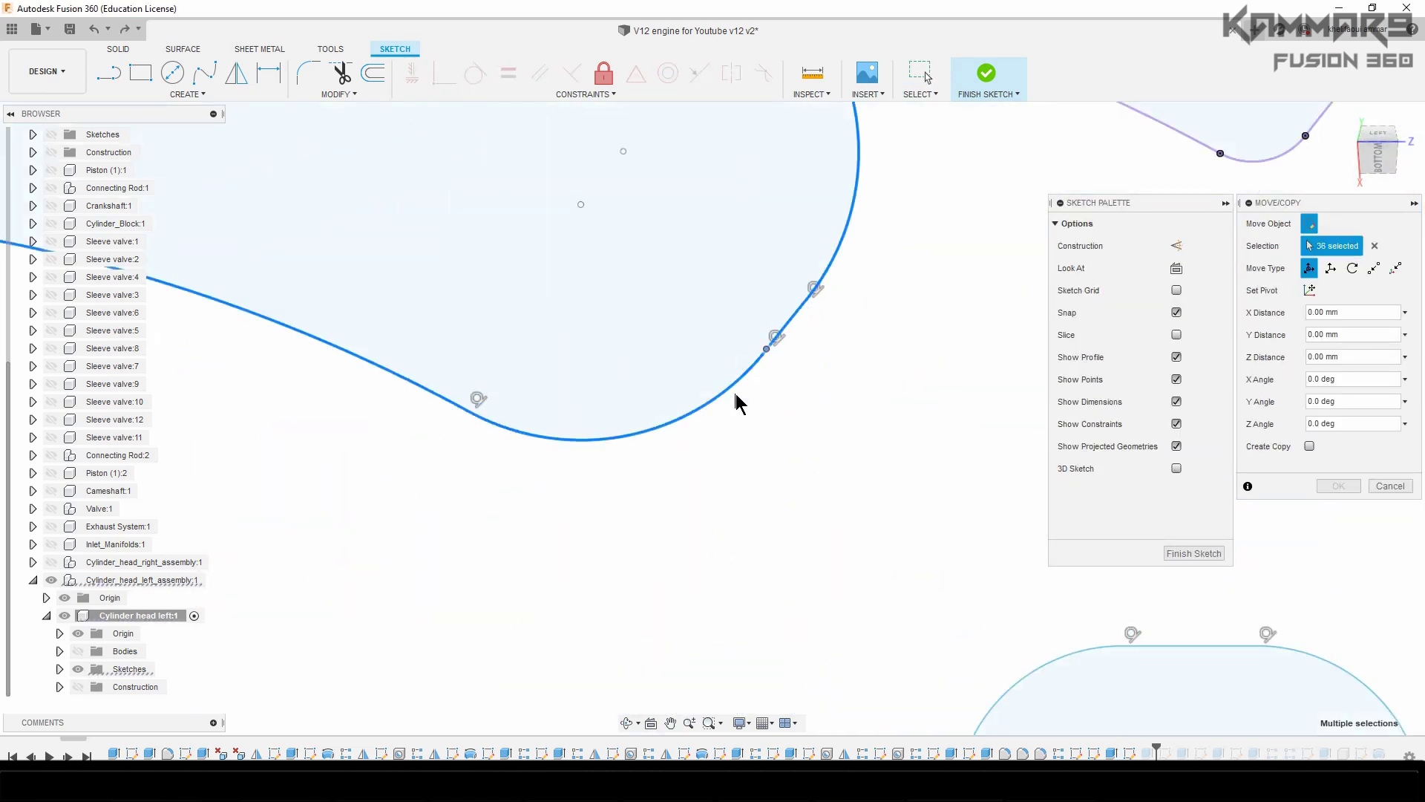
pyautogui.scroll(-6, 783, 386)
pyautogui.scroll(2, 821, 334)
pyautogui.scroll(-3, 528, 576)
pyautogui.moveTo(528, 576); pyautogui.dragTo(553, 576)
pyautogui.write('20')
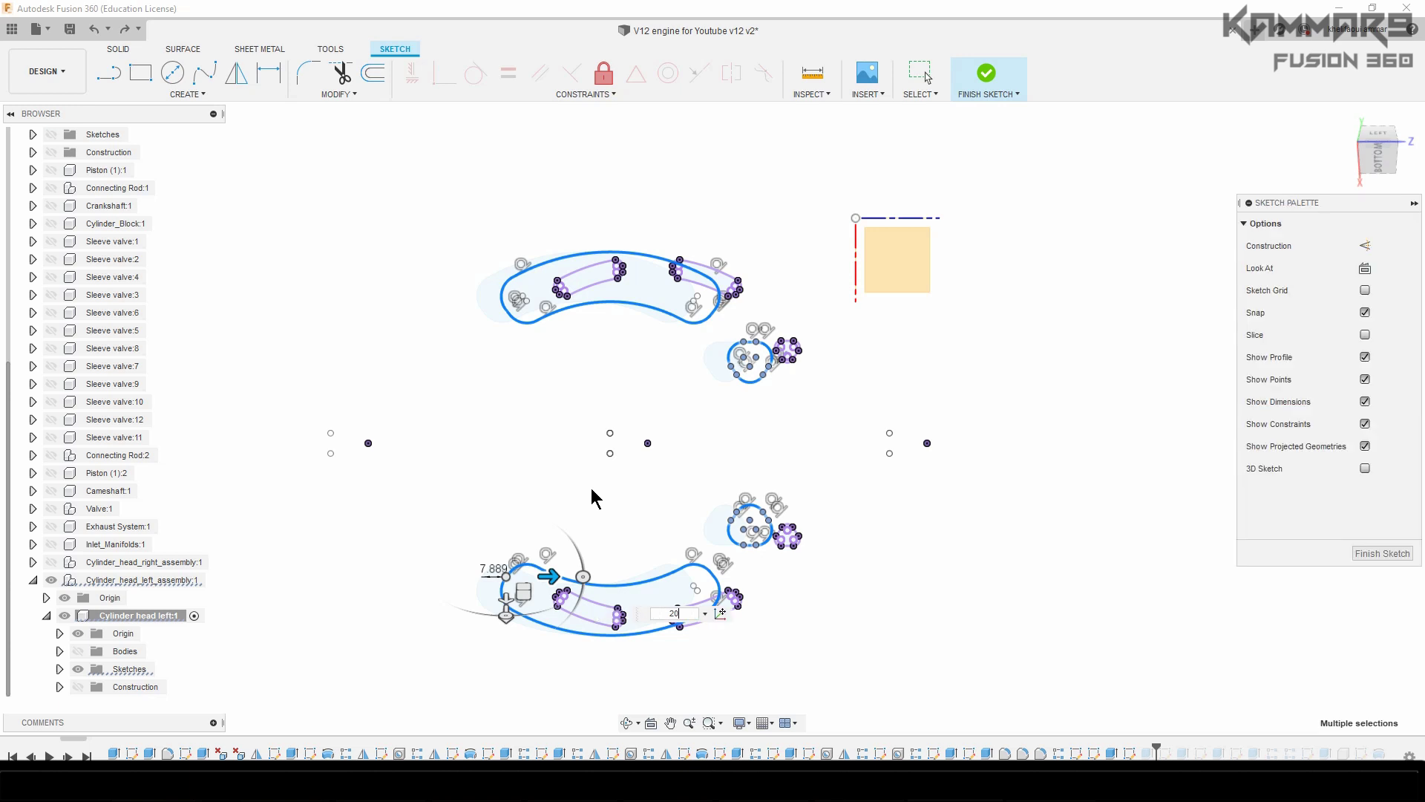
pyautogui.press('Return')
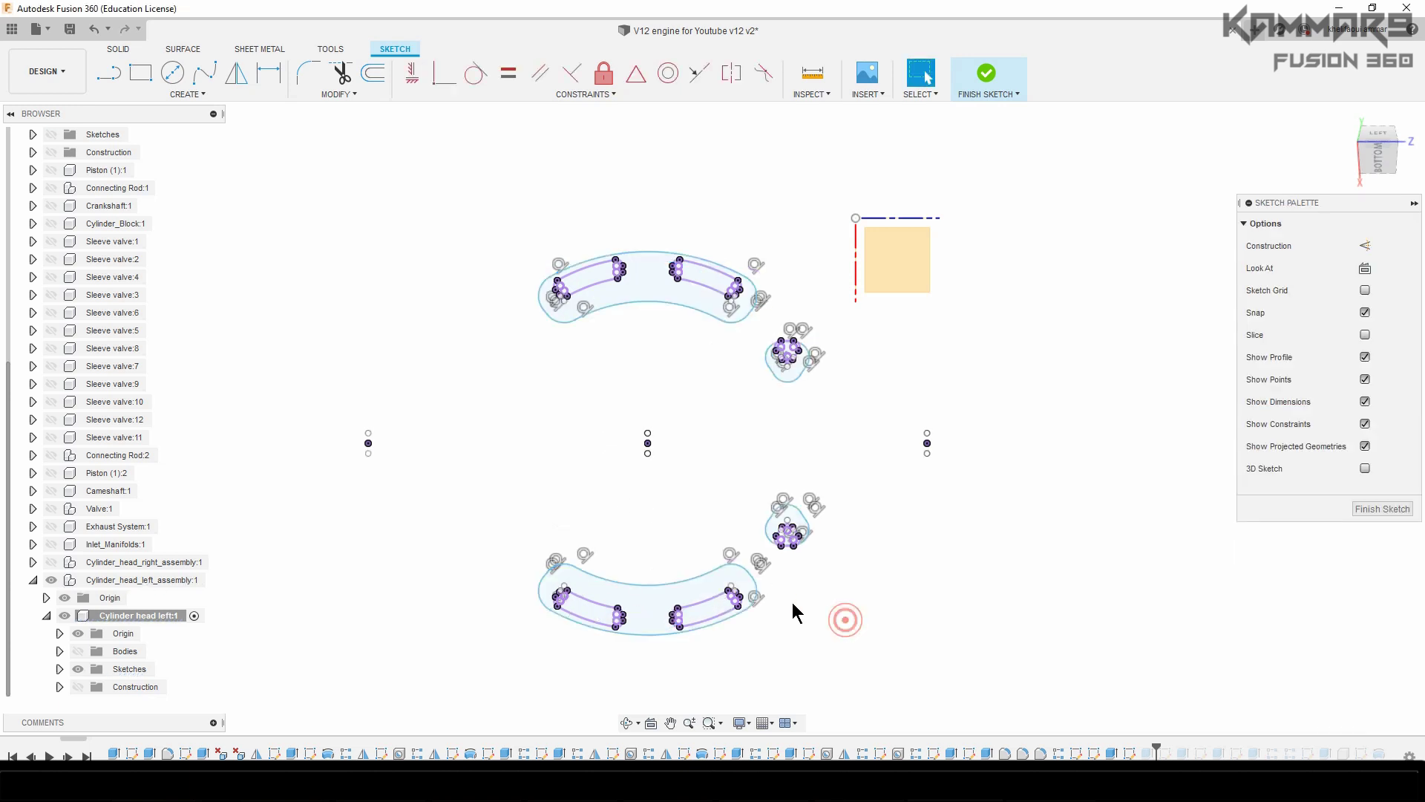
# - Finish the larger passage sketch and show the head's bodies again
pyautogui.scroll(4, 801, 582)
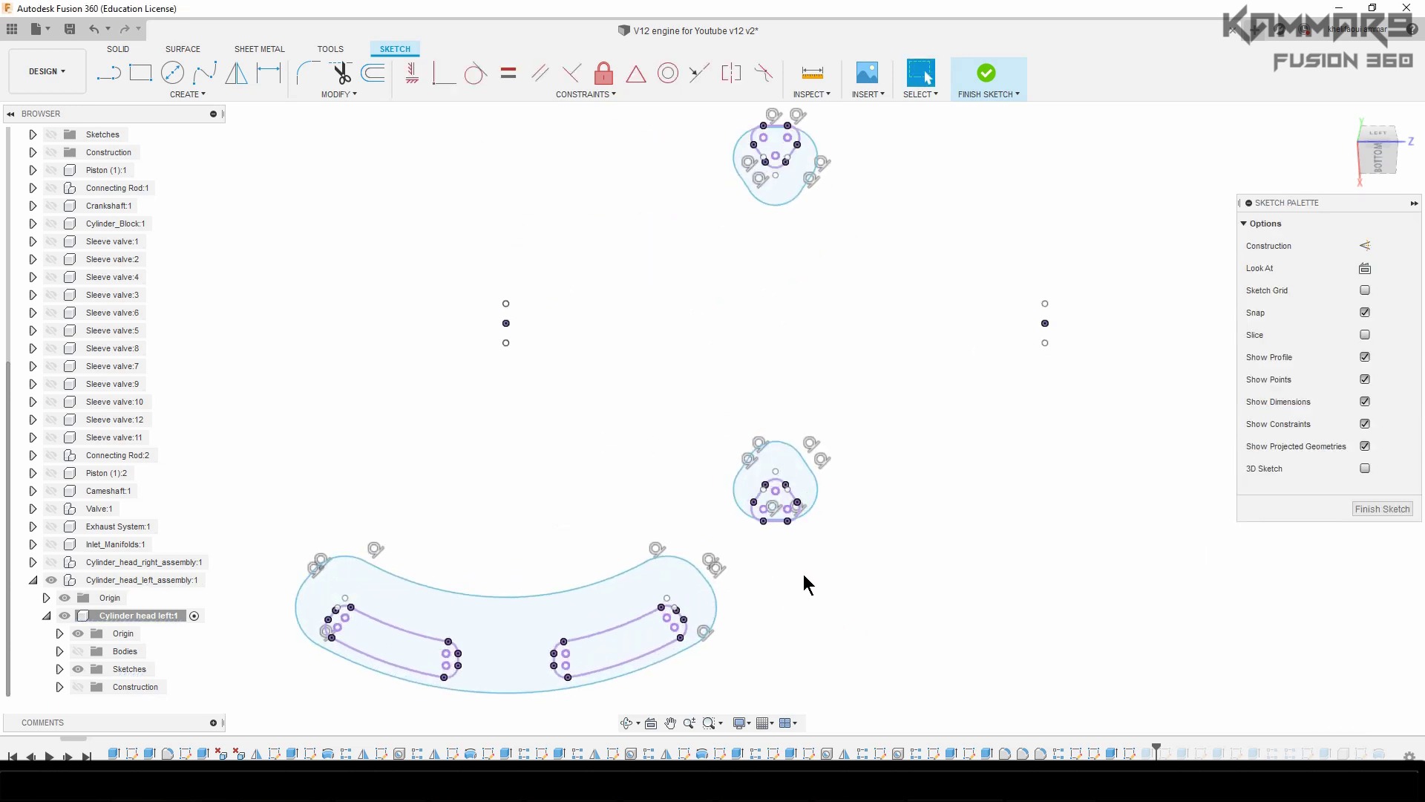
pyautogui.scroll(-5, 804, 576)
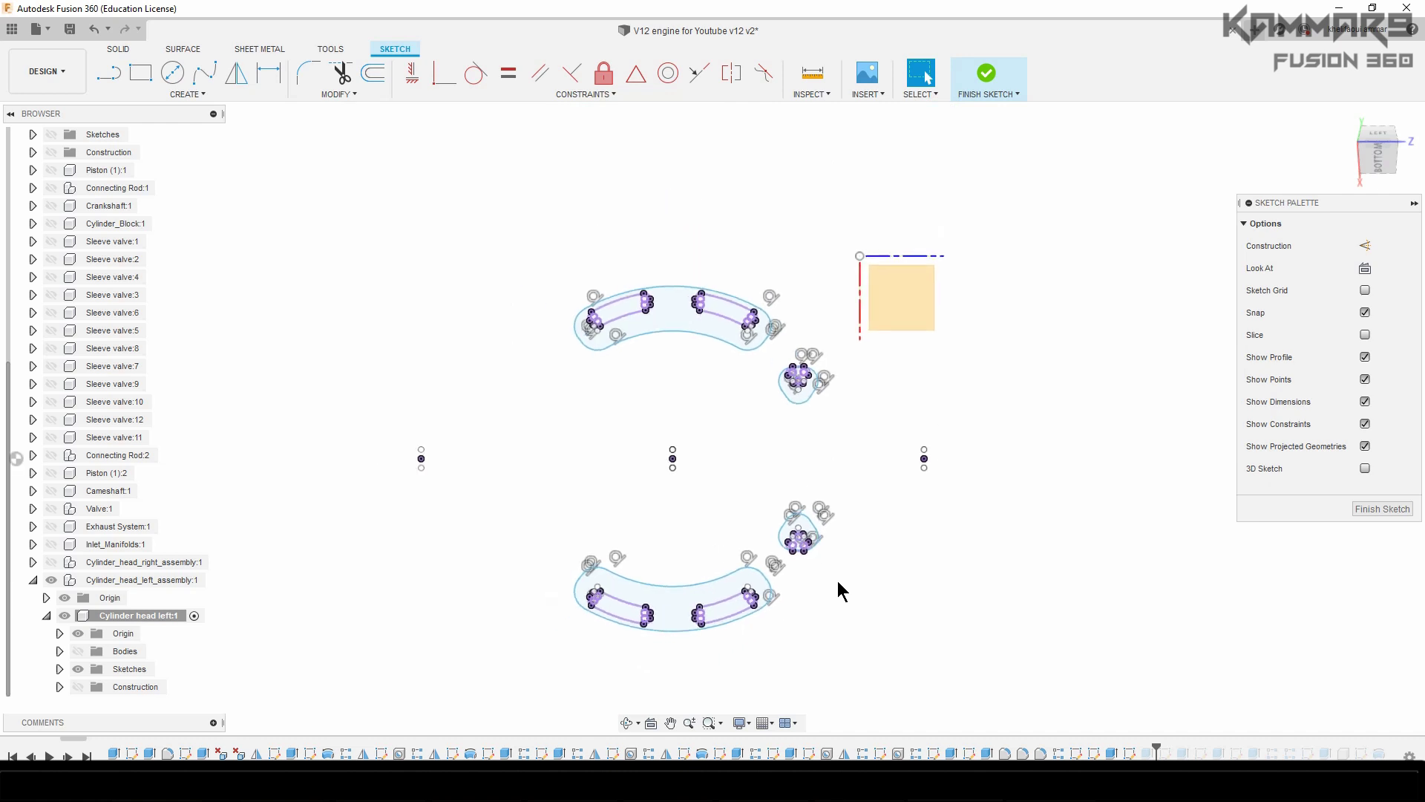
pyautogui.click(1365, 509)
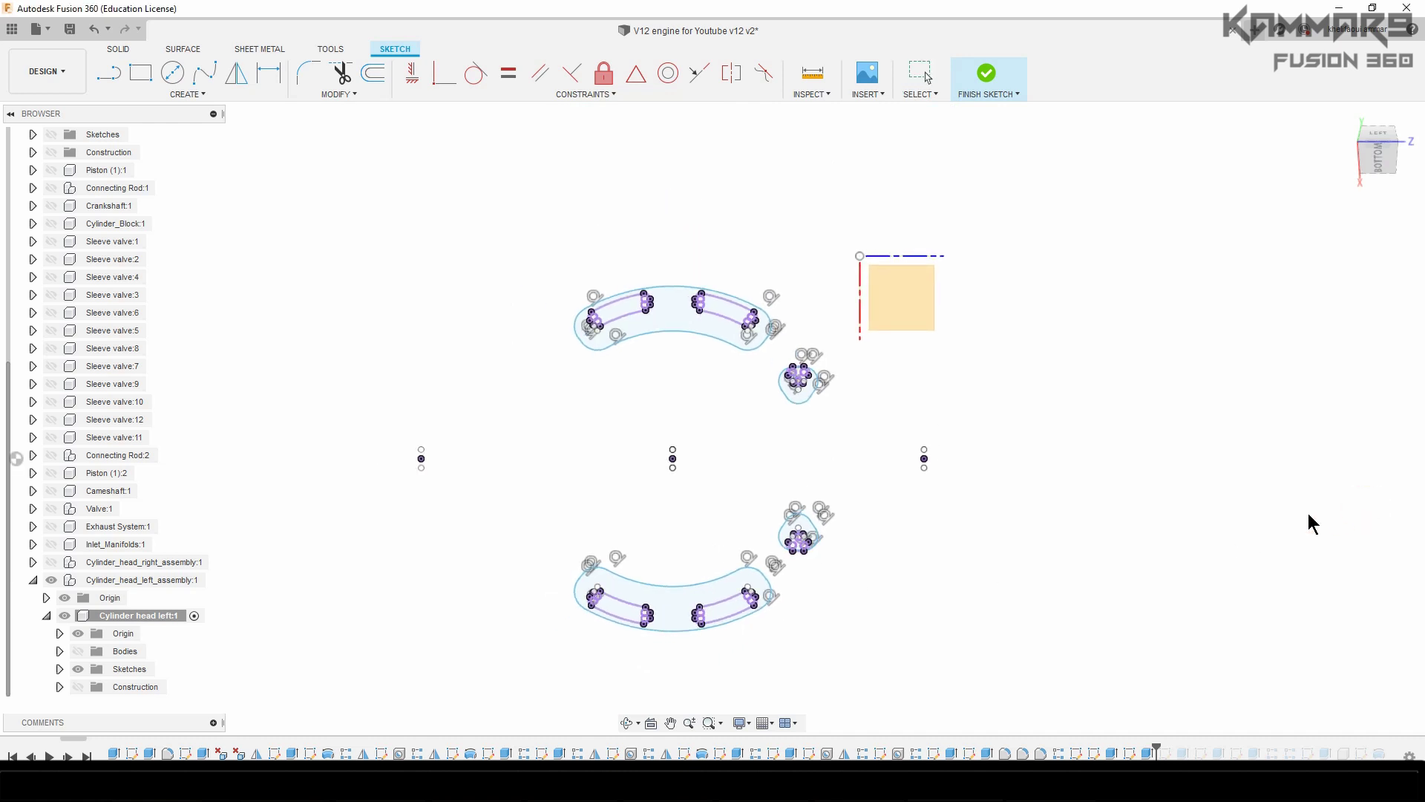
pyautogui.click(78, 651)
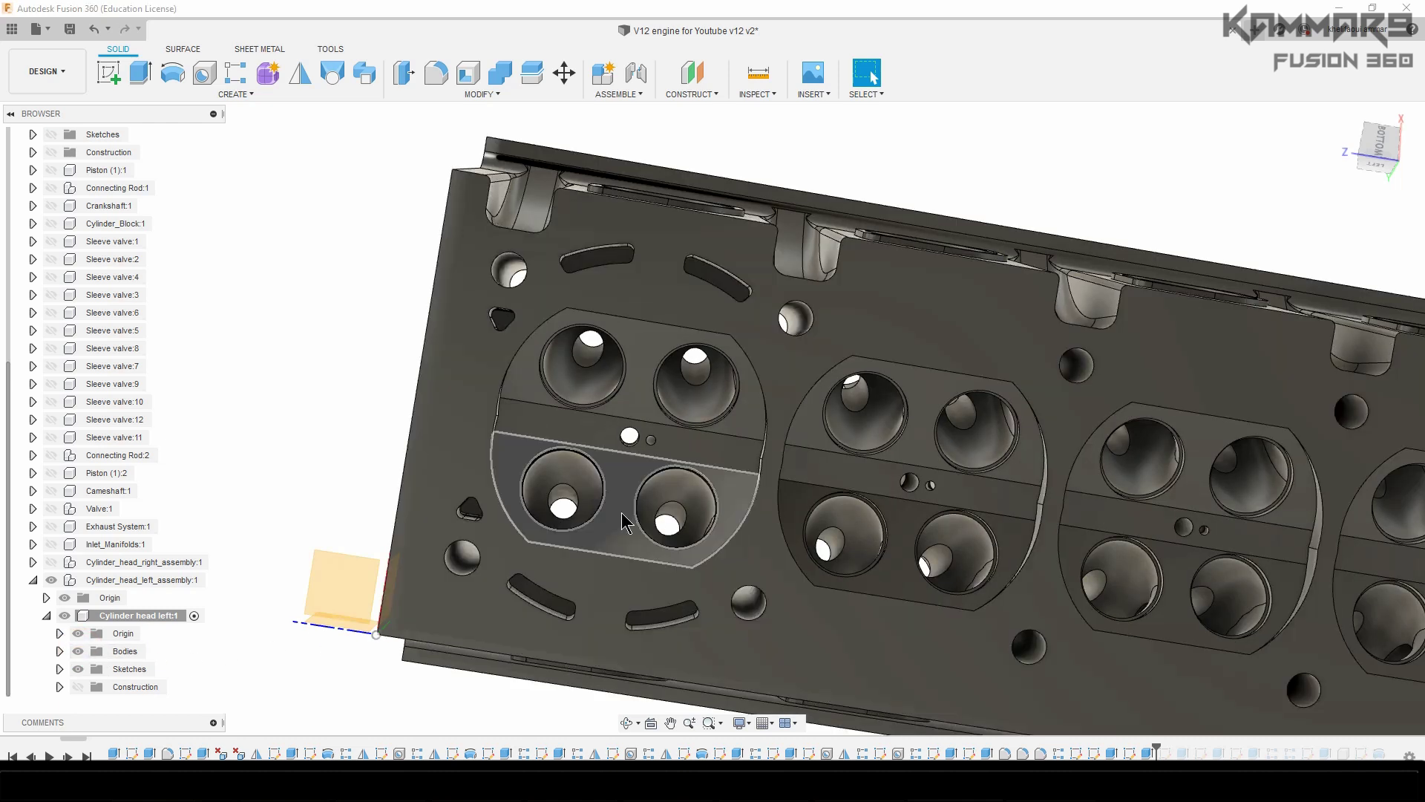
# - Start a section analysis from the head's end face and sweep the section plane into the head to inspect the internal passages
pyautogui.scroll(-3, 566, 420)
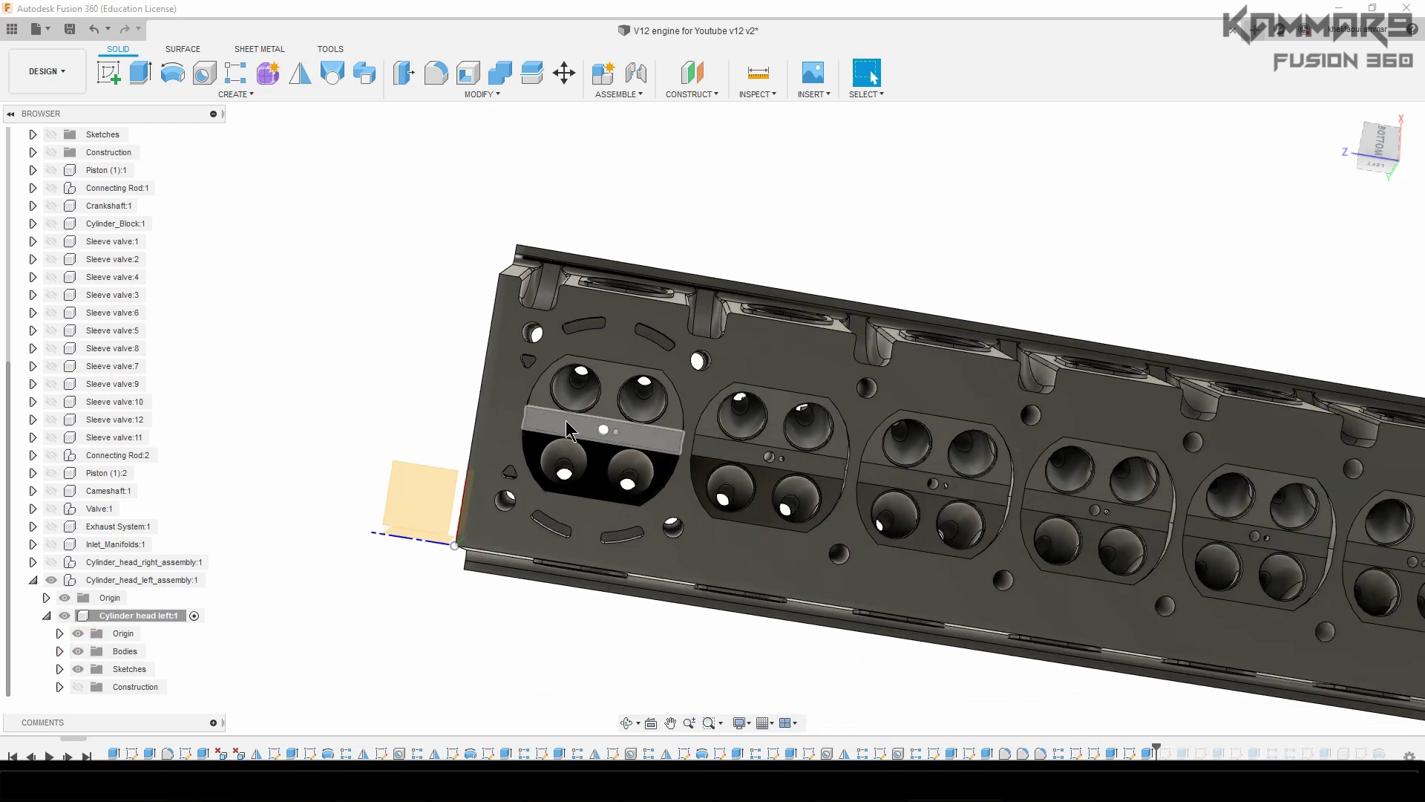
pyautogui.keyDown('shift'); pyautogui.moveTo(597, 429); pyautogui.dragTo(615, 517, button='middle'); pyautogui.keyUp('shift')
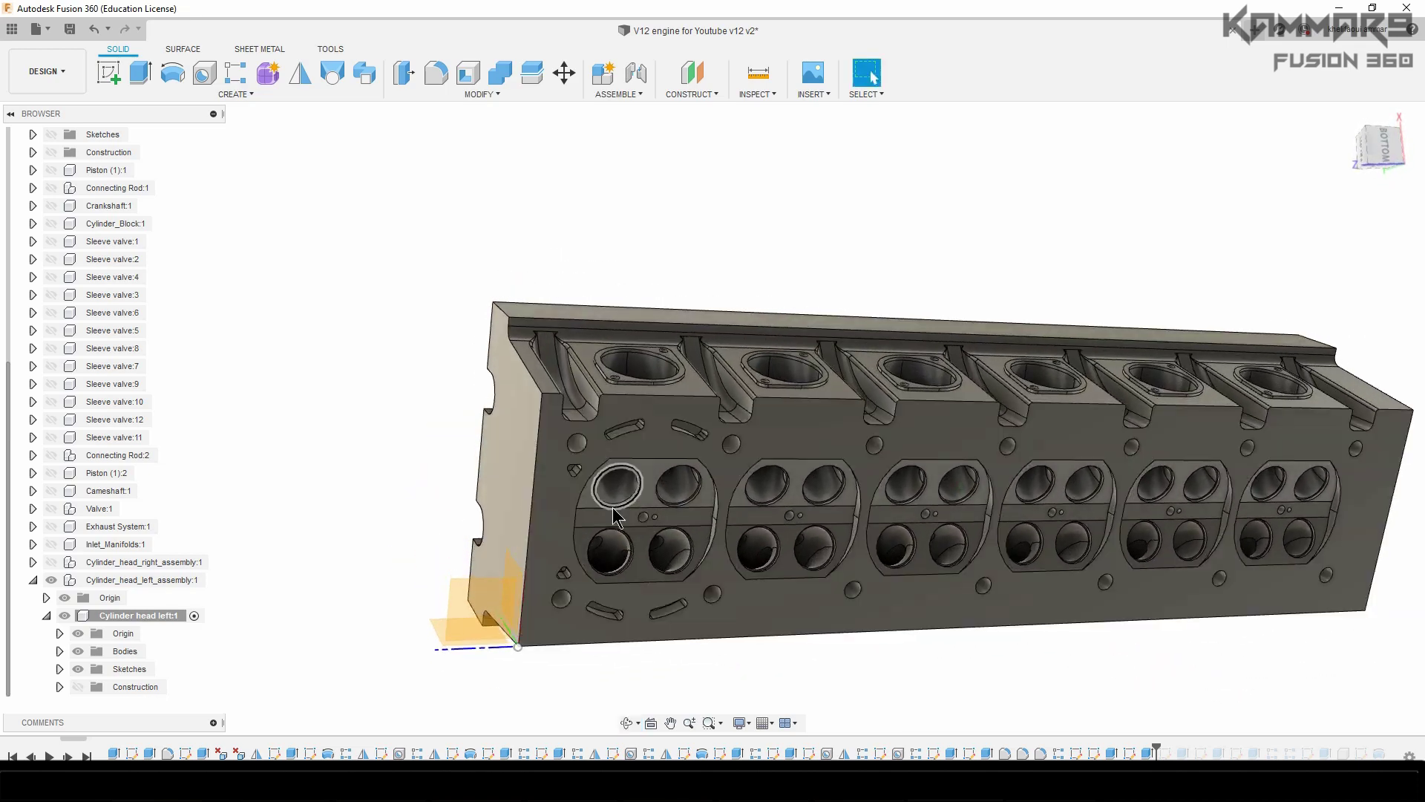
pyautogui.scroll(5, 615, 517)
pyautogui.moveTo(512, 459)
pyautogui.mouseDown(button='middle')
pyautogui.moveTo(505, 409)
pyautogui.moveTo(480, 409)
pyautogui.moveTo(487, 469)
pyautogui.mouseUp(button='middle')
pyautogui.click(393, 448)
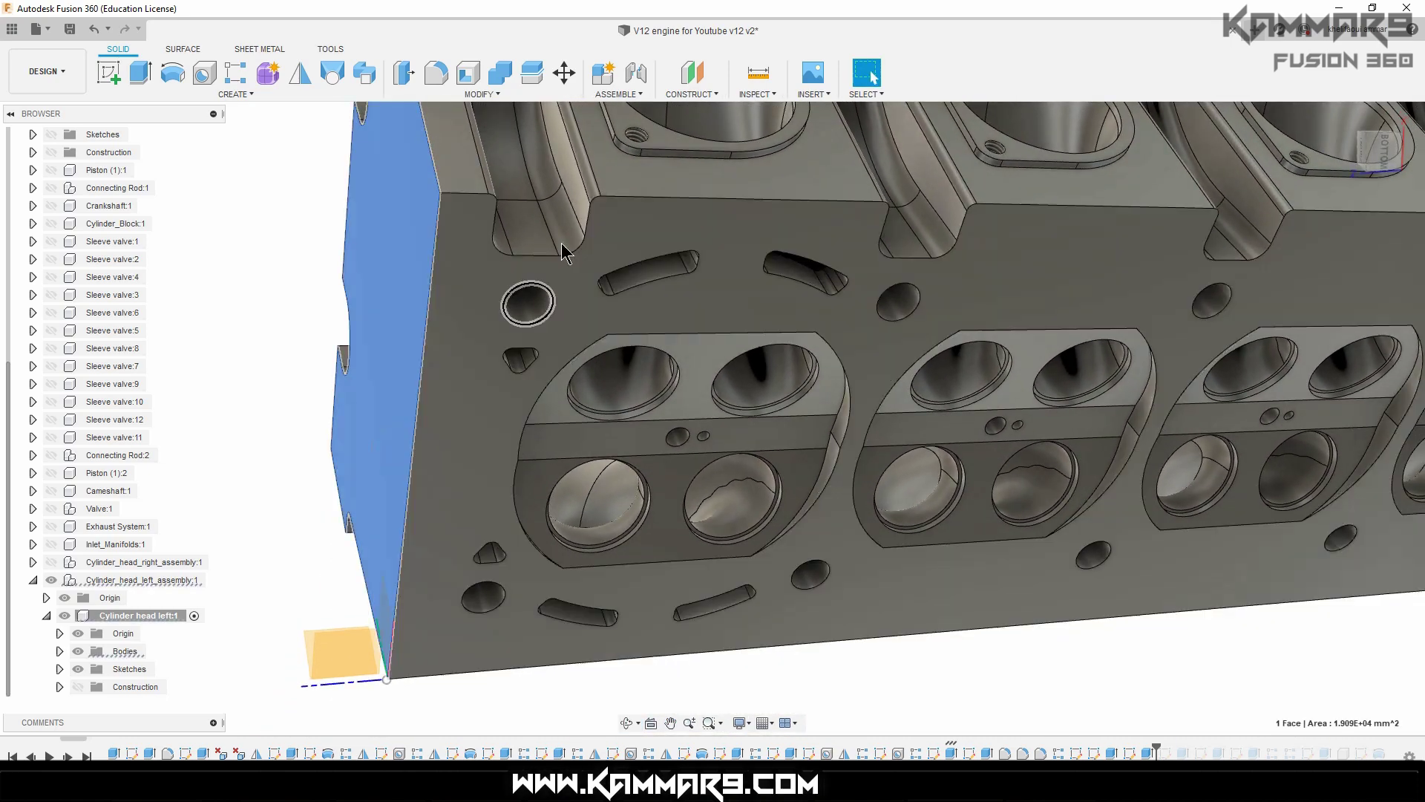
pyautogui.click(679, 97)
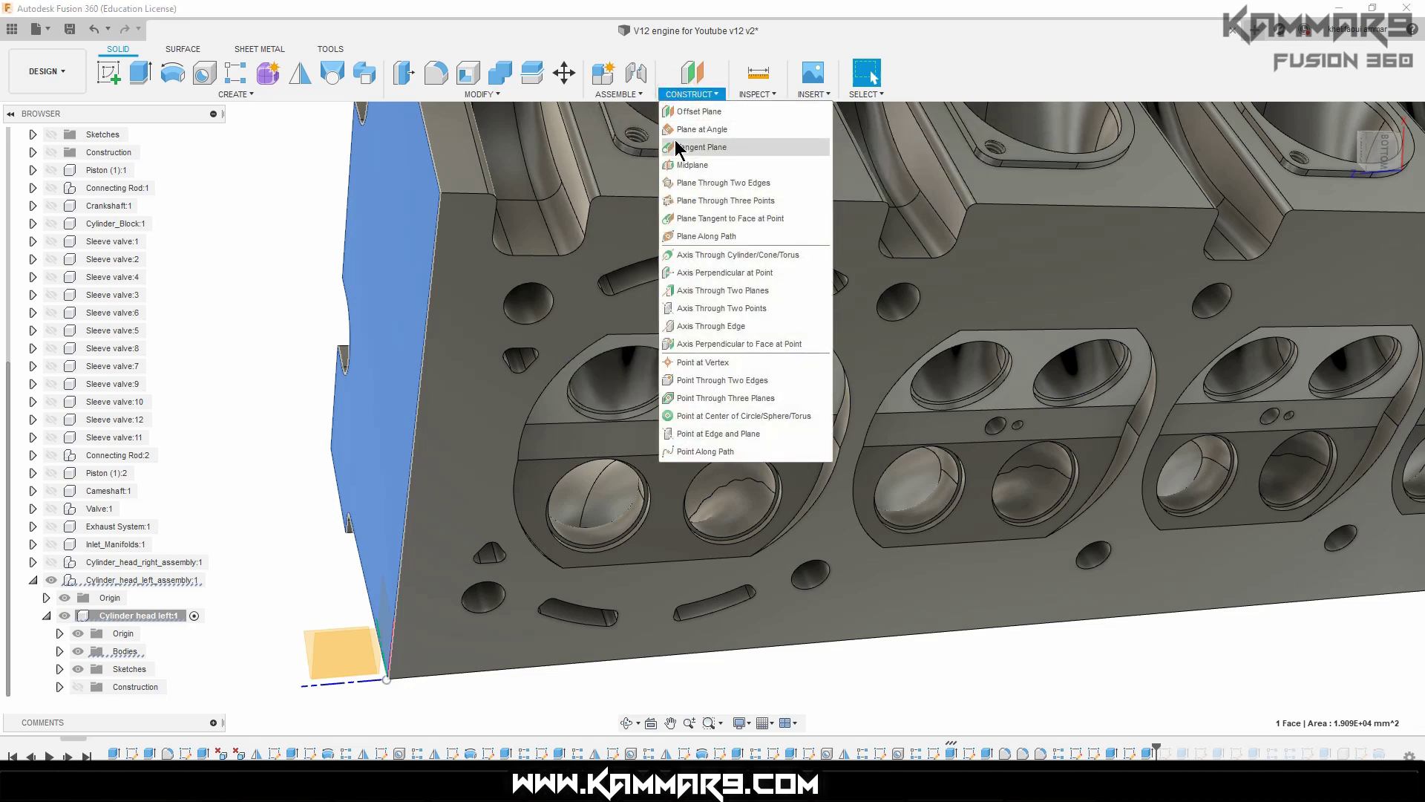
pyautogui.click(759, 92)
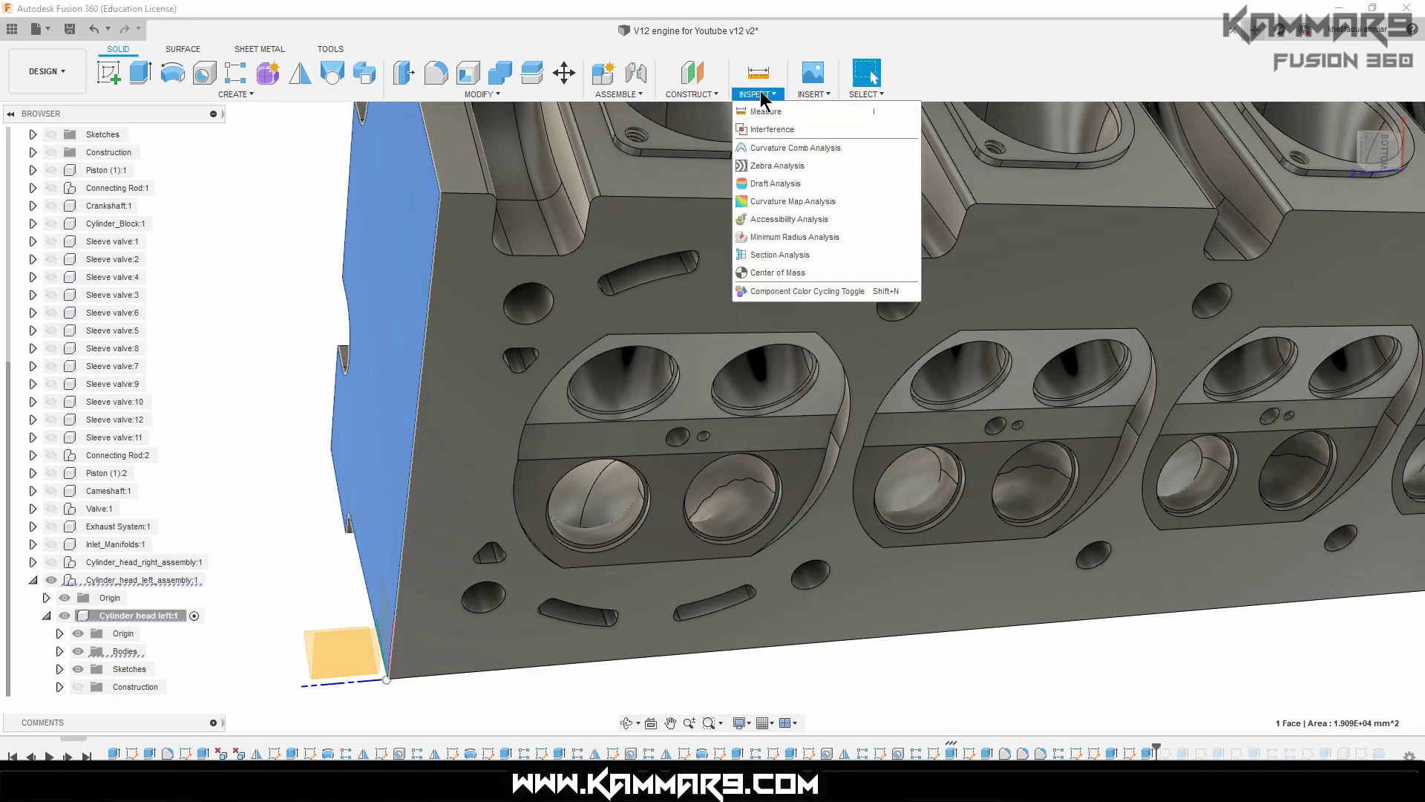
pyautogui.click(748, 253)
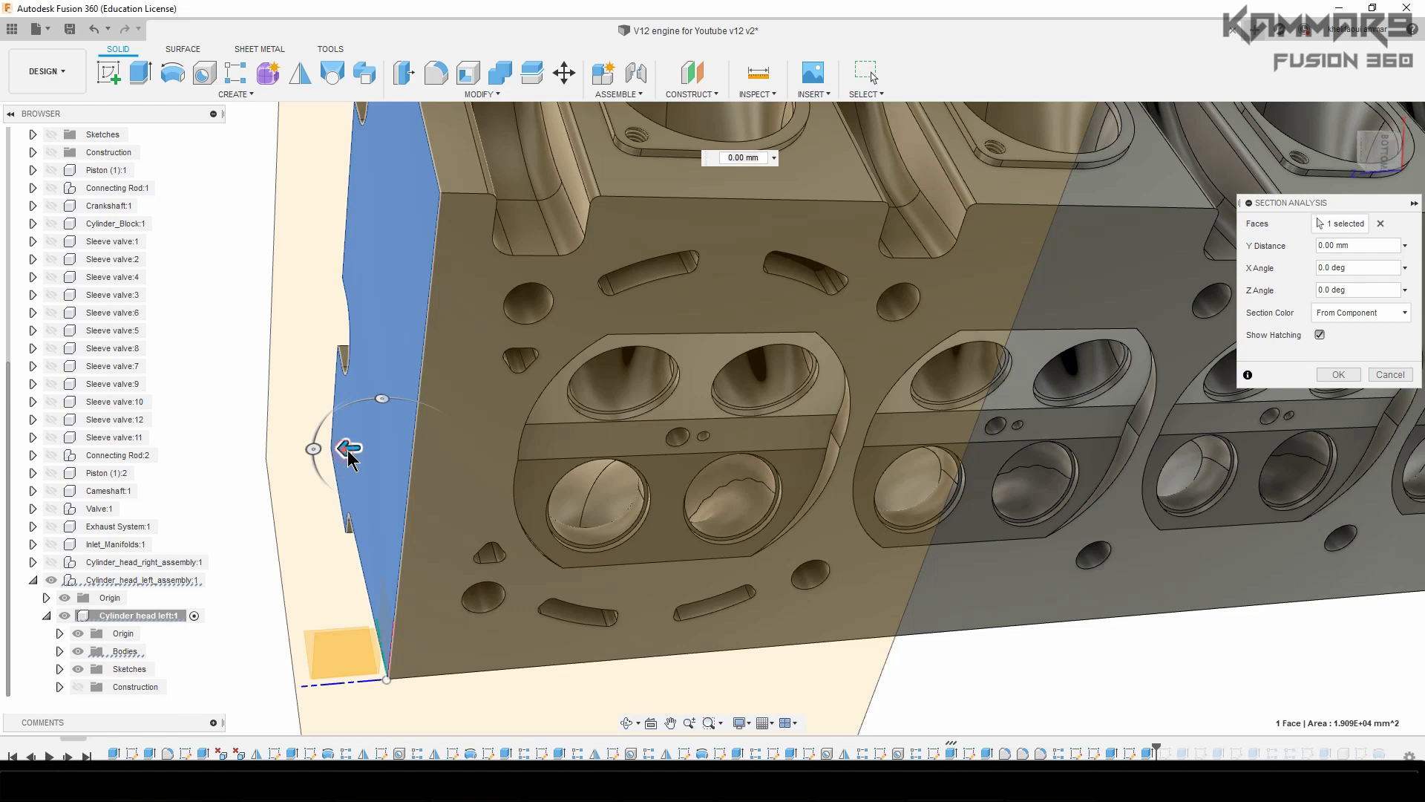
pyautogui.moveTo(357, 448); pyautogui.dragTo(360, 448)
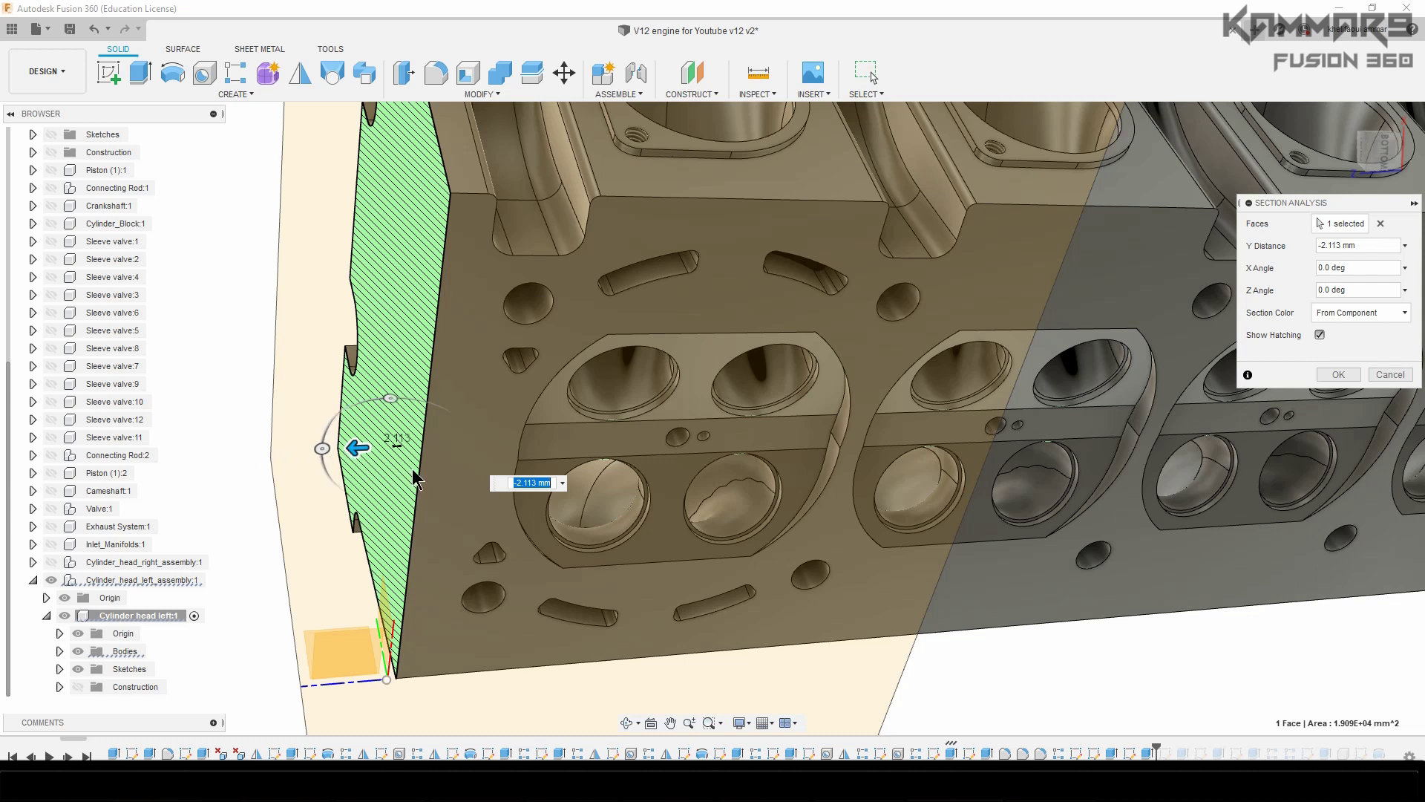
pyautogui.moveTo(359, 448); pyautogui.dragTo(427, 450)
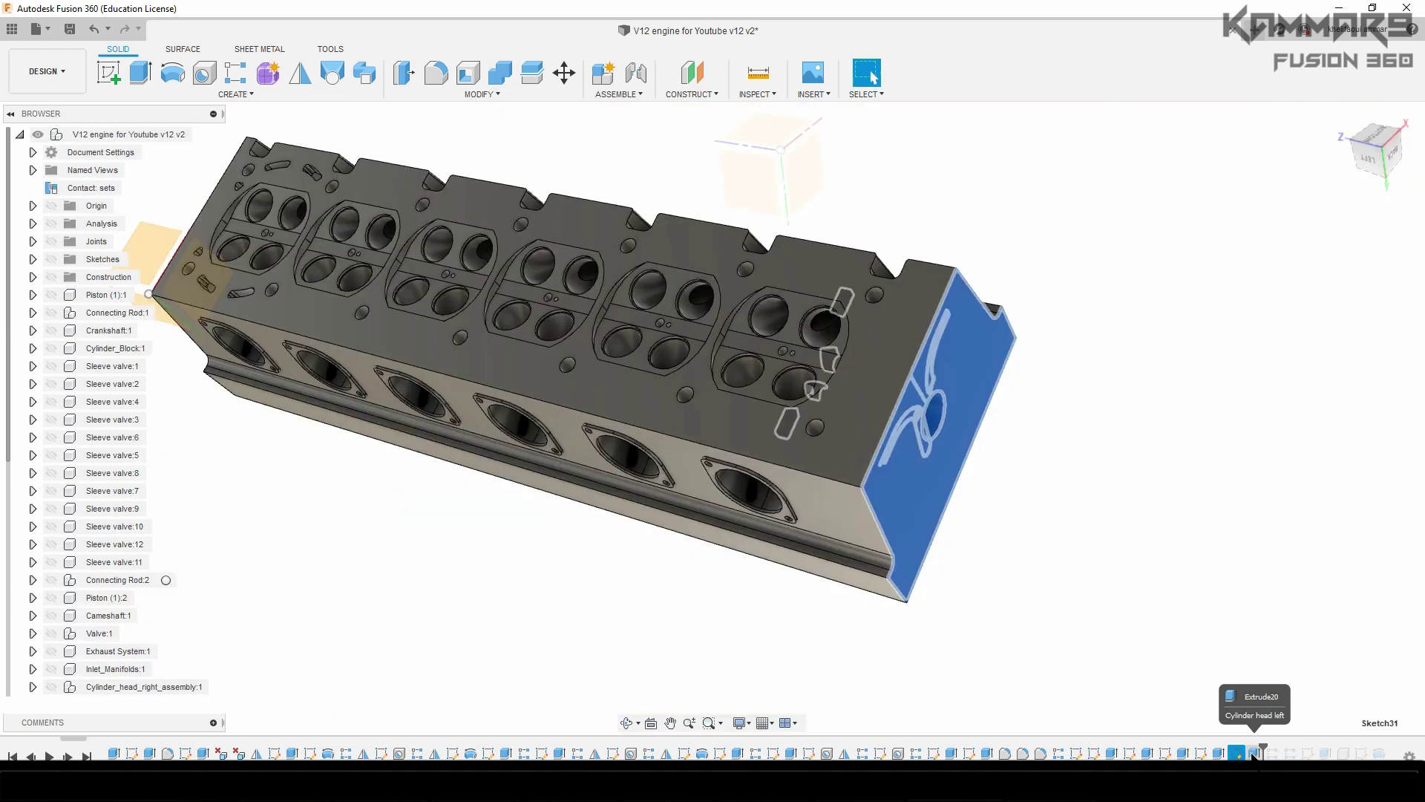
# - Set the start offset of the passage cut extruded from the head's far end face to -87 mm
pyautogui.click(1253, 753)
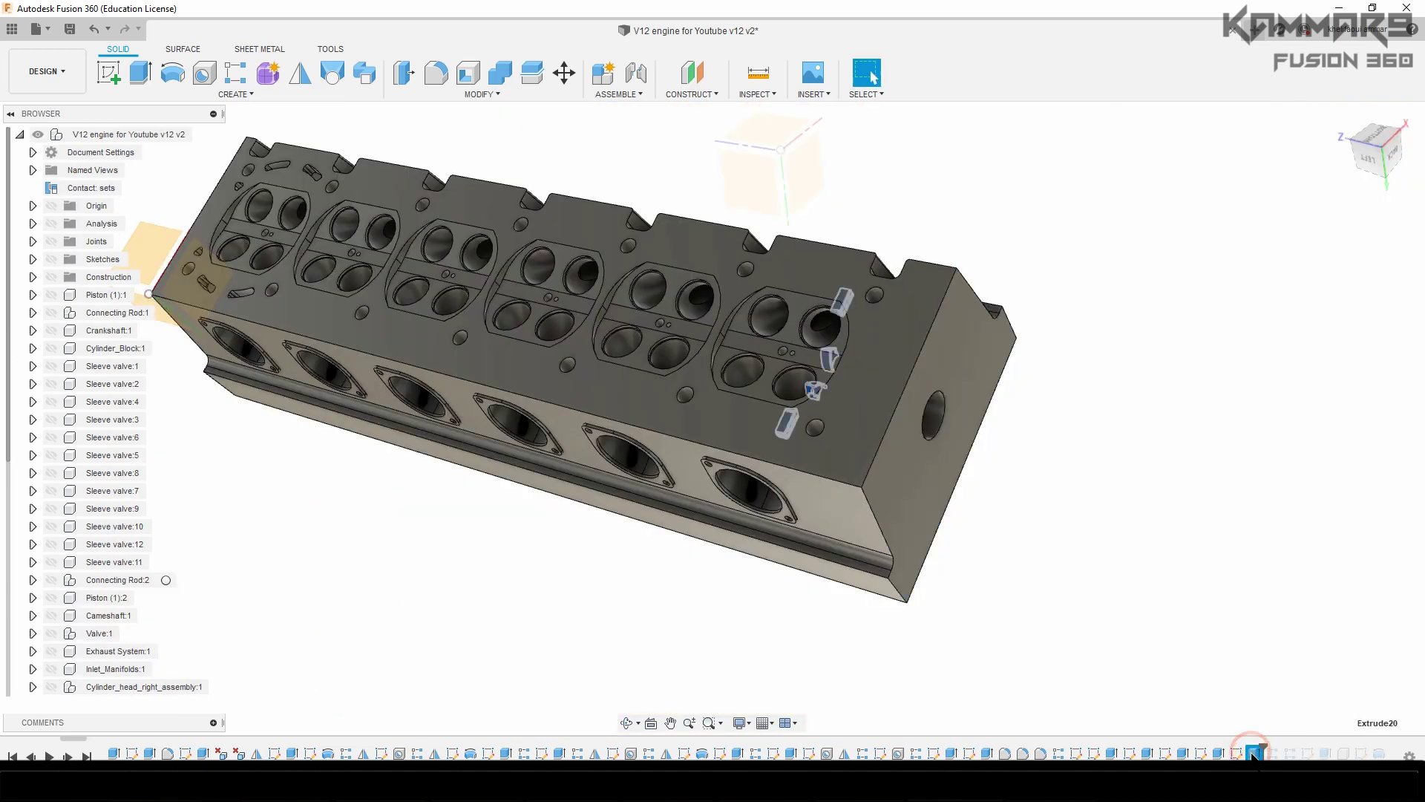
pyautogui.rightClick(1254, 753)
pyautogui.click(1272, 595)
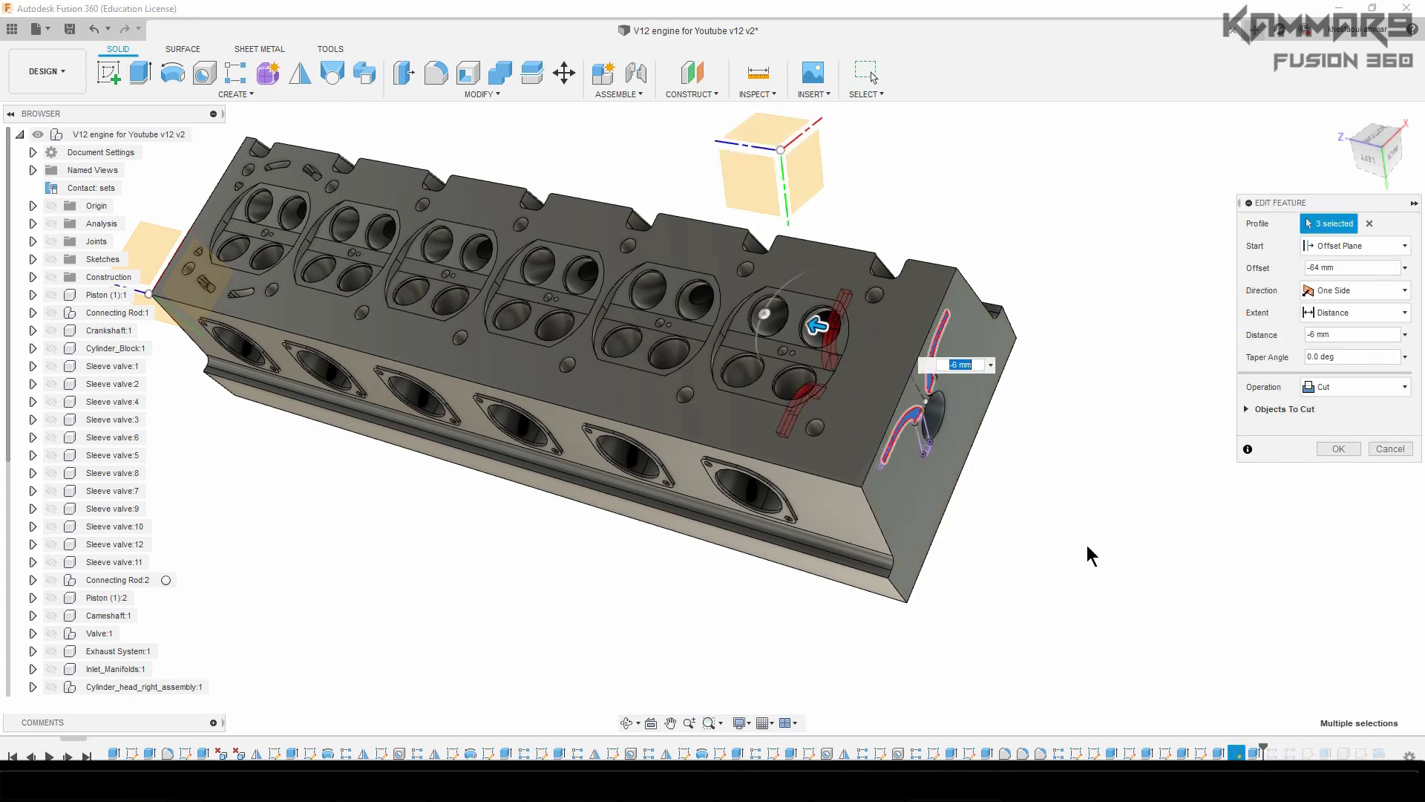
pyautogui.click(1375, 165)
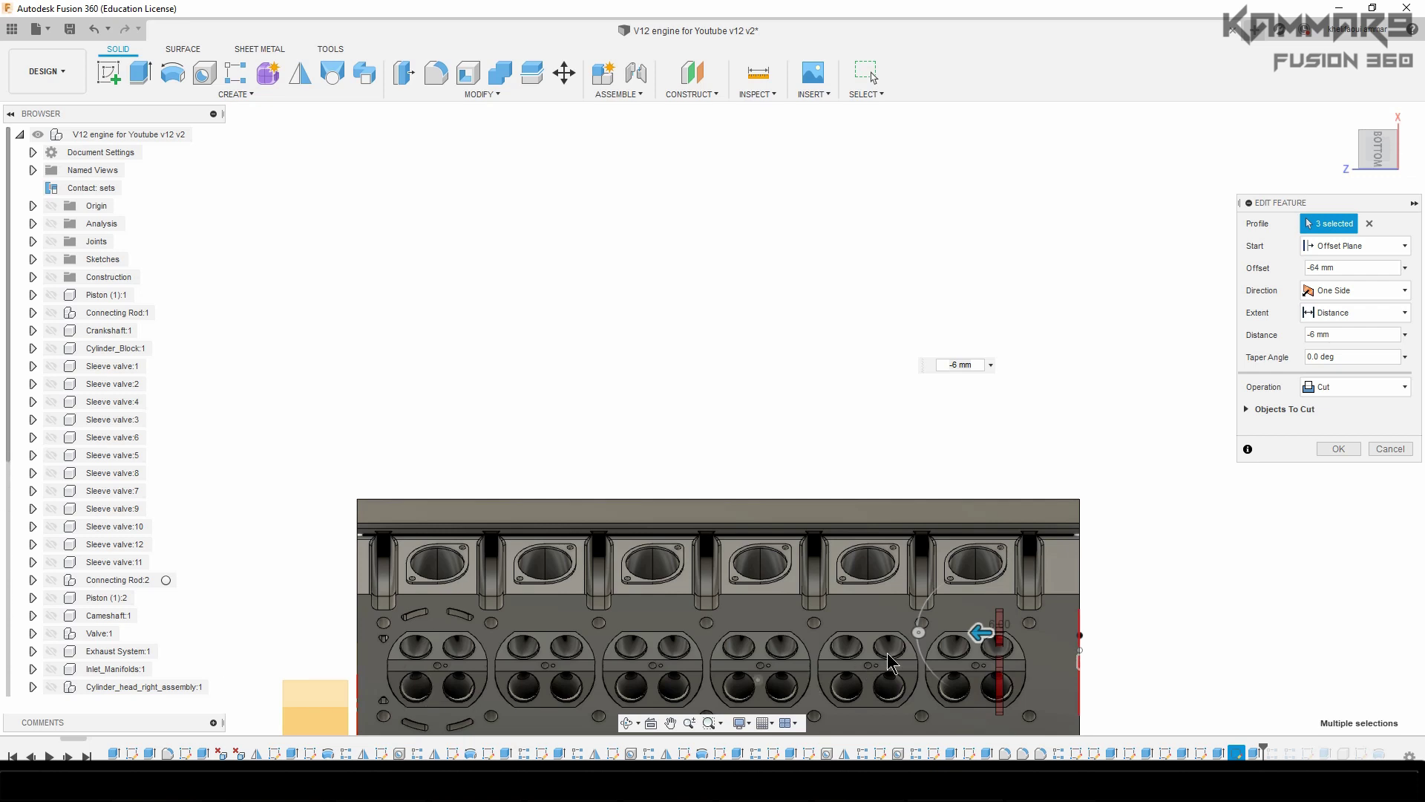
pyautogui.scroll(5, 1004, 606)
pyautogui.scroll(1, 981, 648)
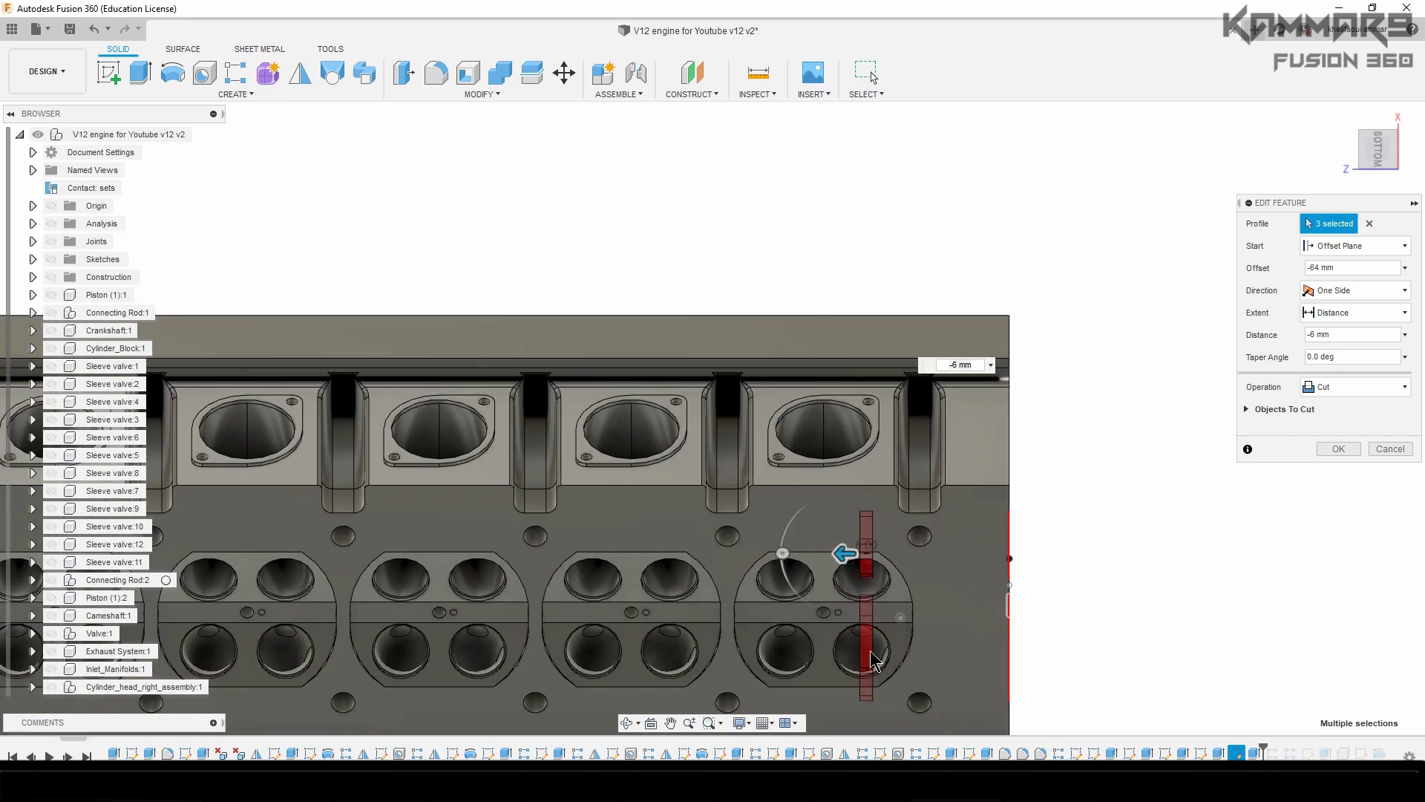
pyautogui.click(1348, 267)
pyautogui.write('-10')
pyautogui.press('Return')
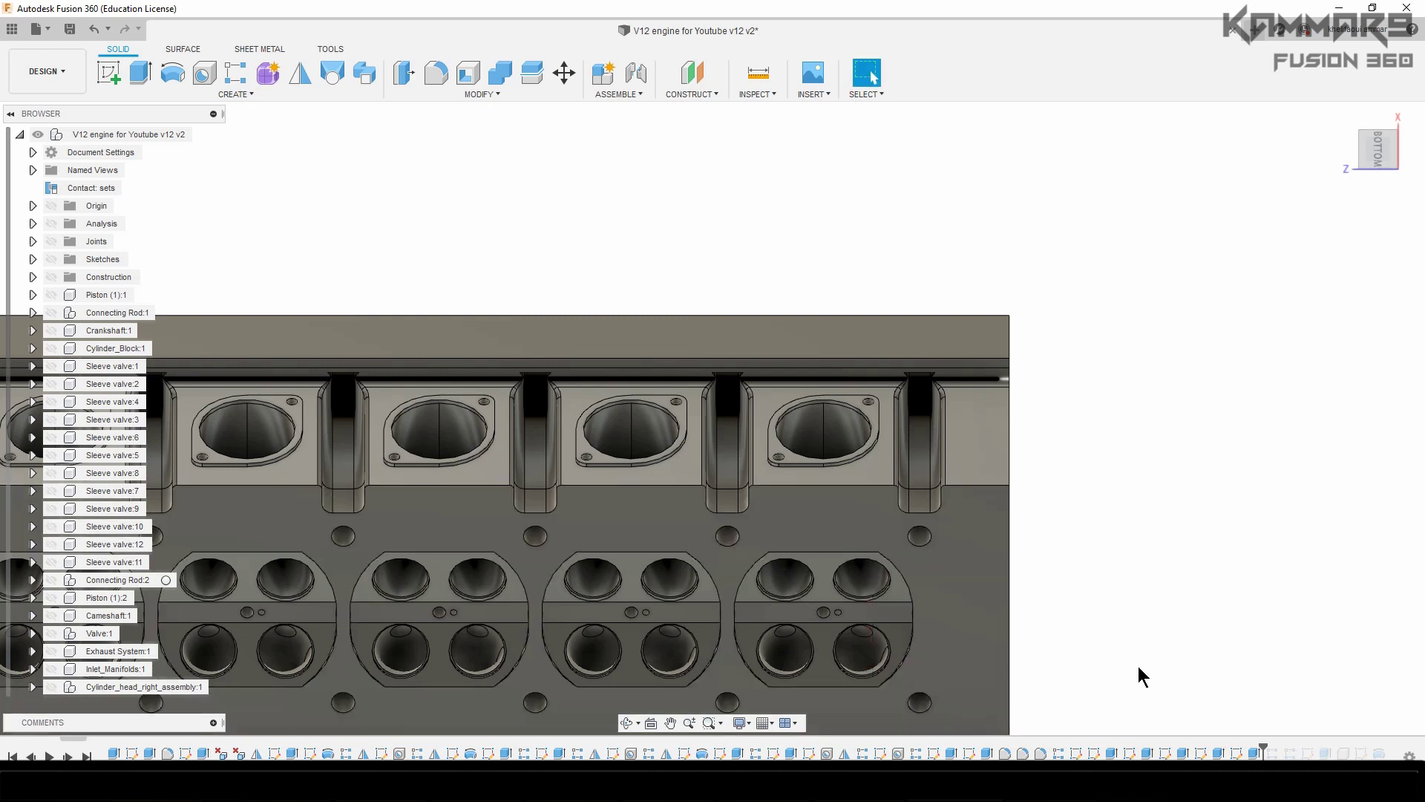
# - Reopen the far-end passage cut, adjust its depth freehand and set the extrusion distance to -6 mm
pyautogui.click(1256, 752)
pyautogui.rightClick(1257, 754)
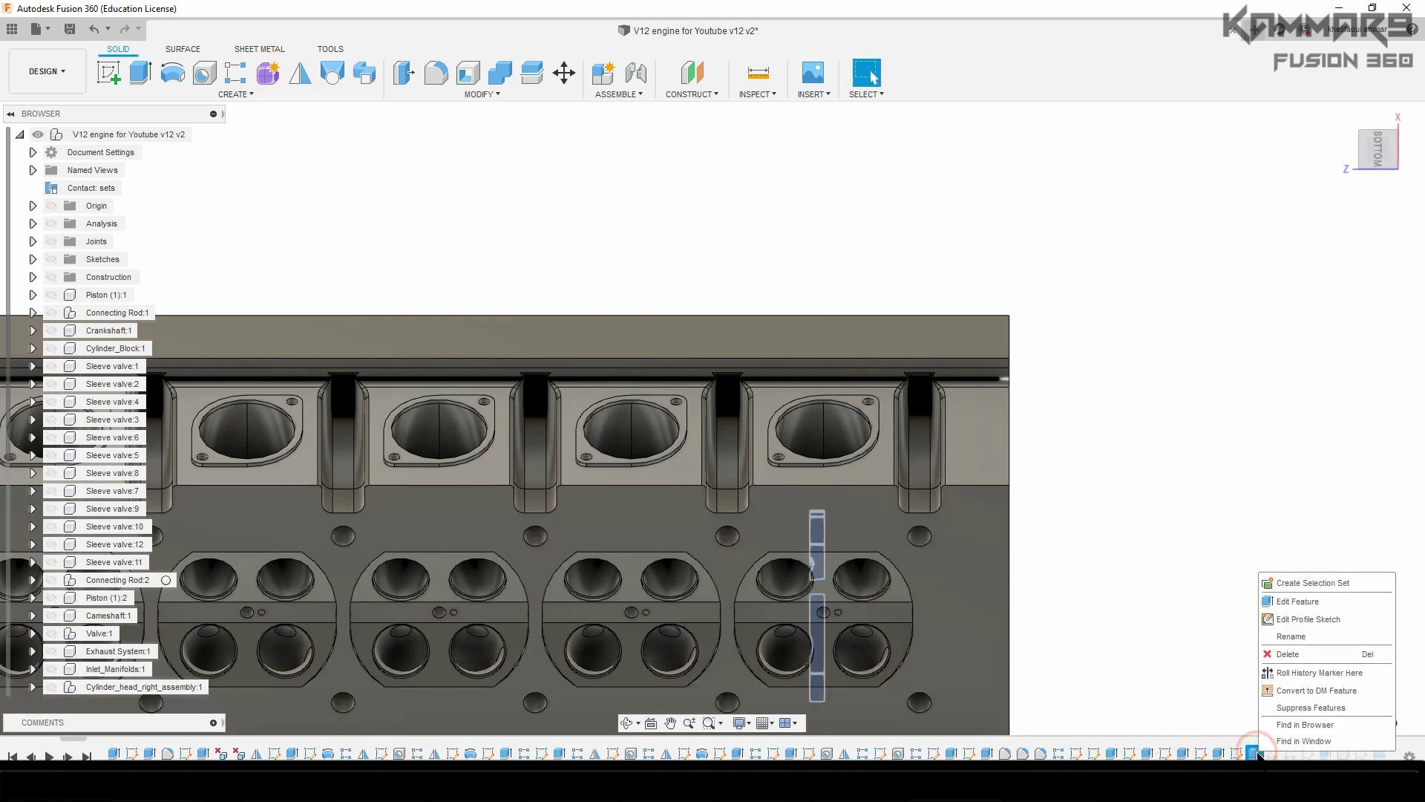
pyautogui.click(1303, 607)
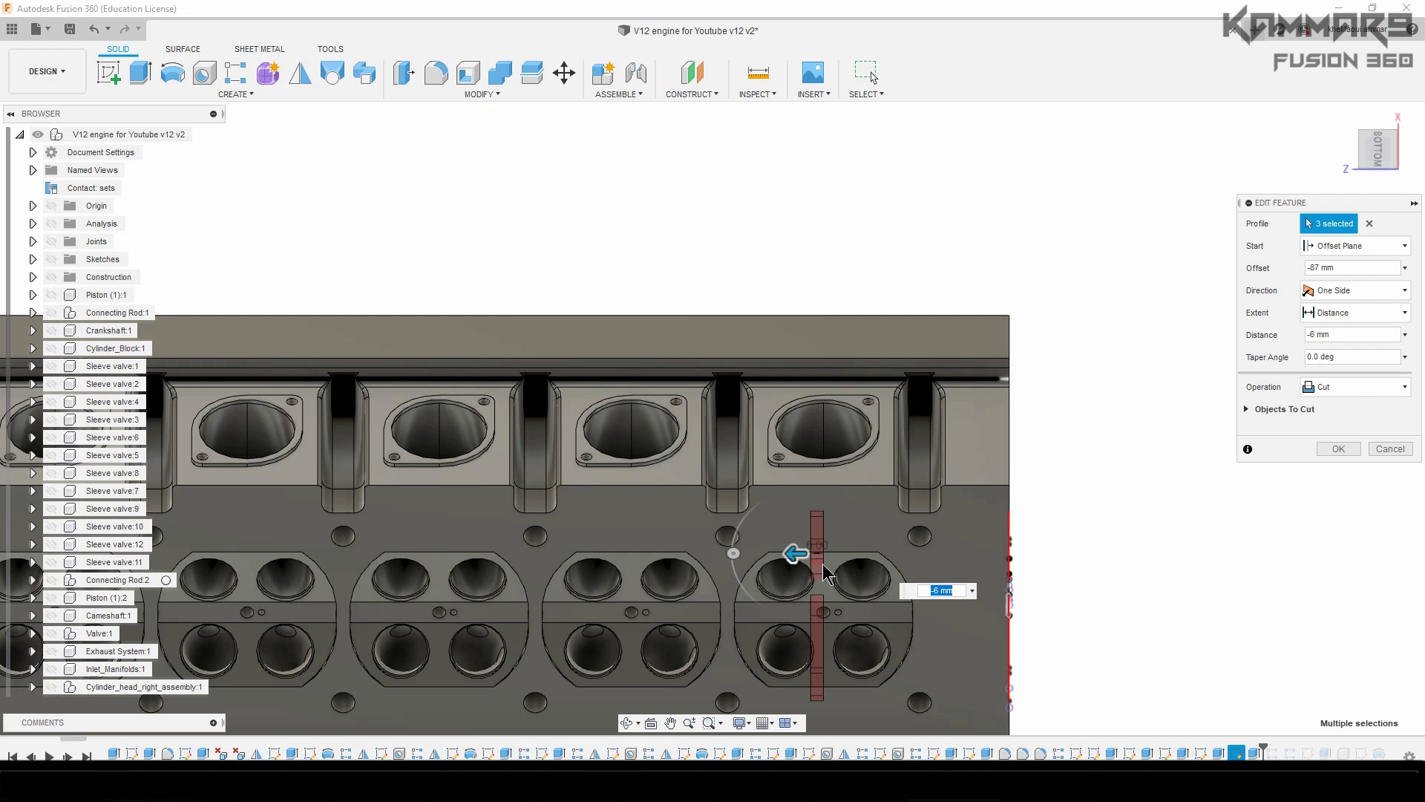
pyautogui.moveTo(791, 552); pyautogui.dragTo(796, 553)
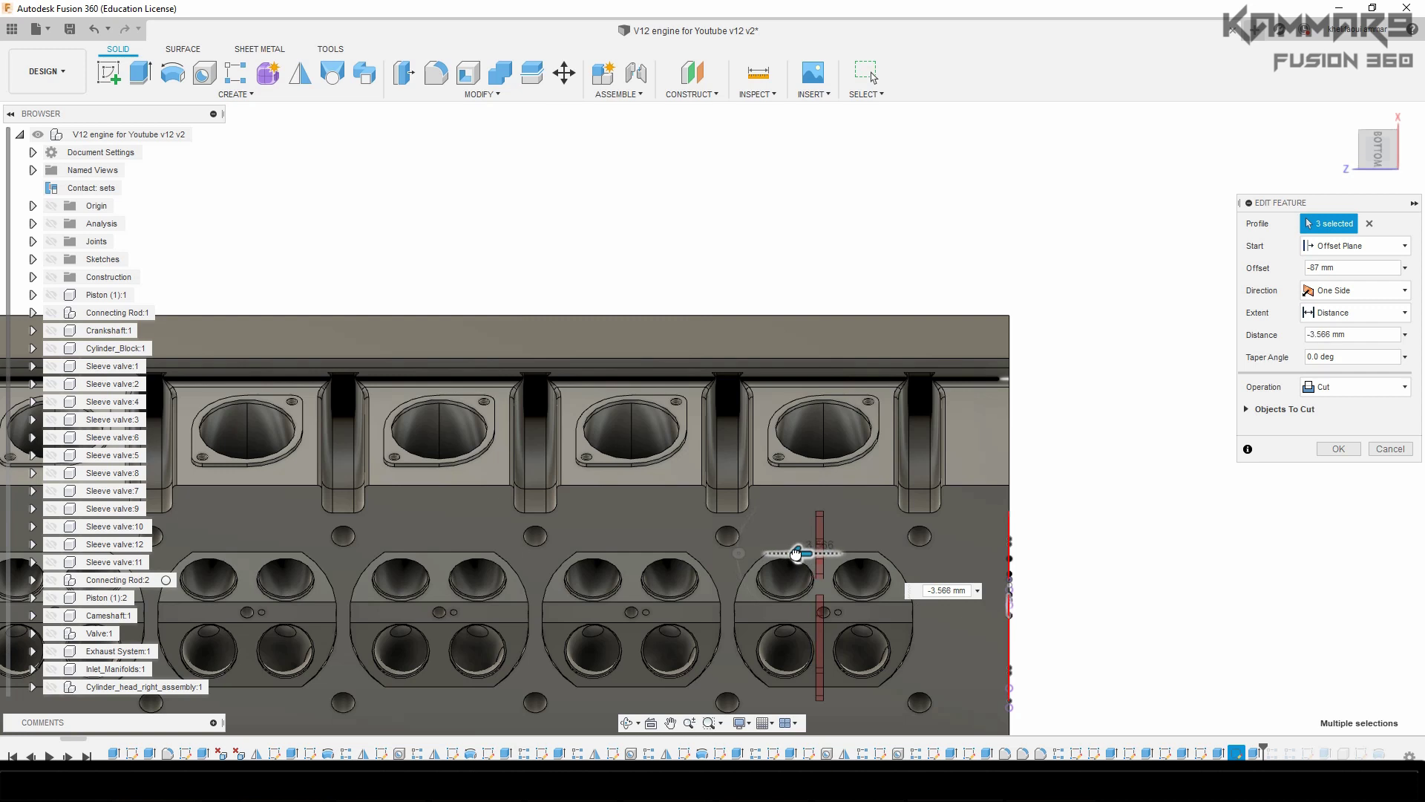
pyautogui.click(954, 591)
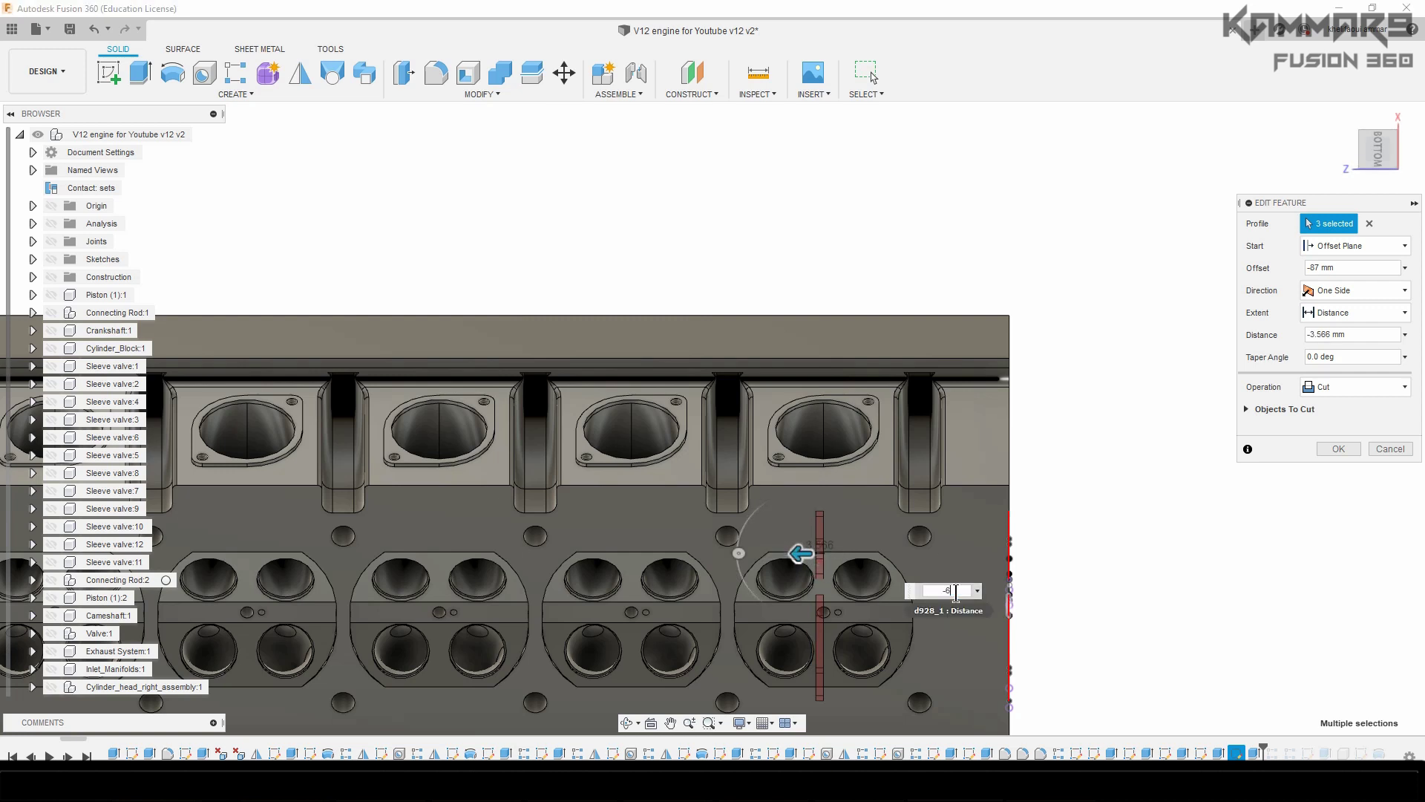
pyautogui.write('-6')
pyautogui.press('Return')
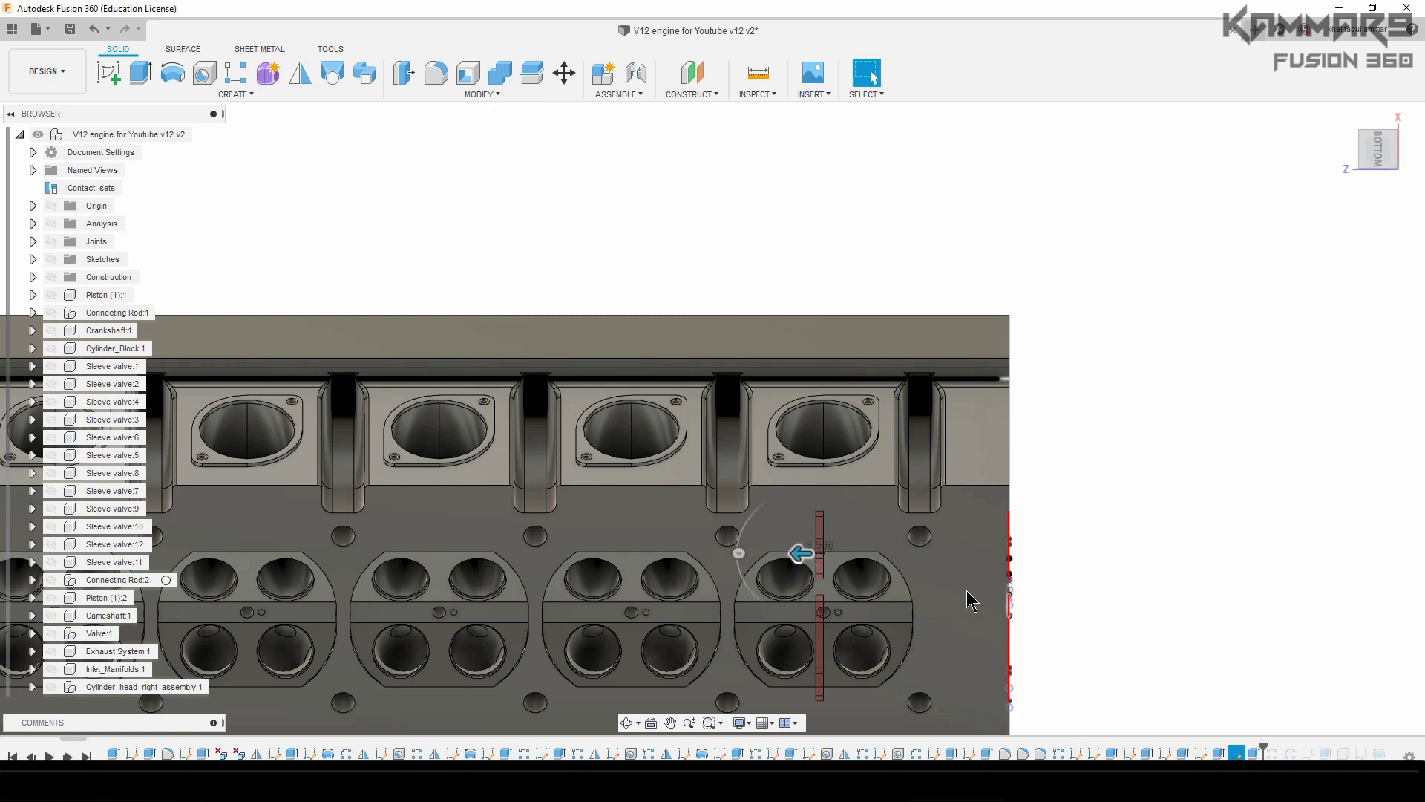
# - Change the start offset of the far-end passage cut to -87 mm+3 and check its alignment with the end cylinder's spark plug hole
pyautogui.click(1253, 752)
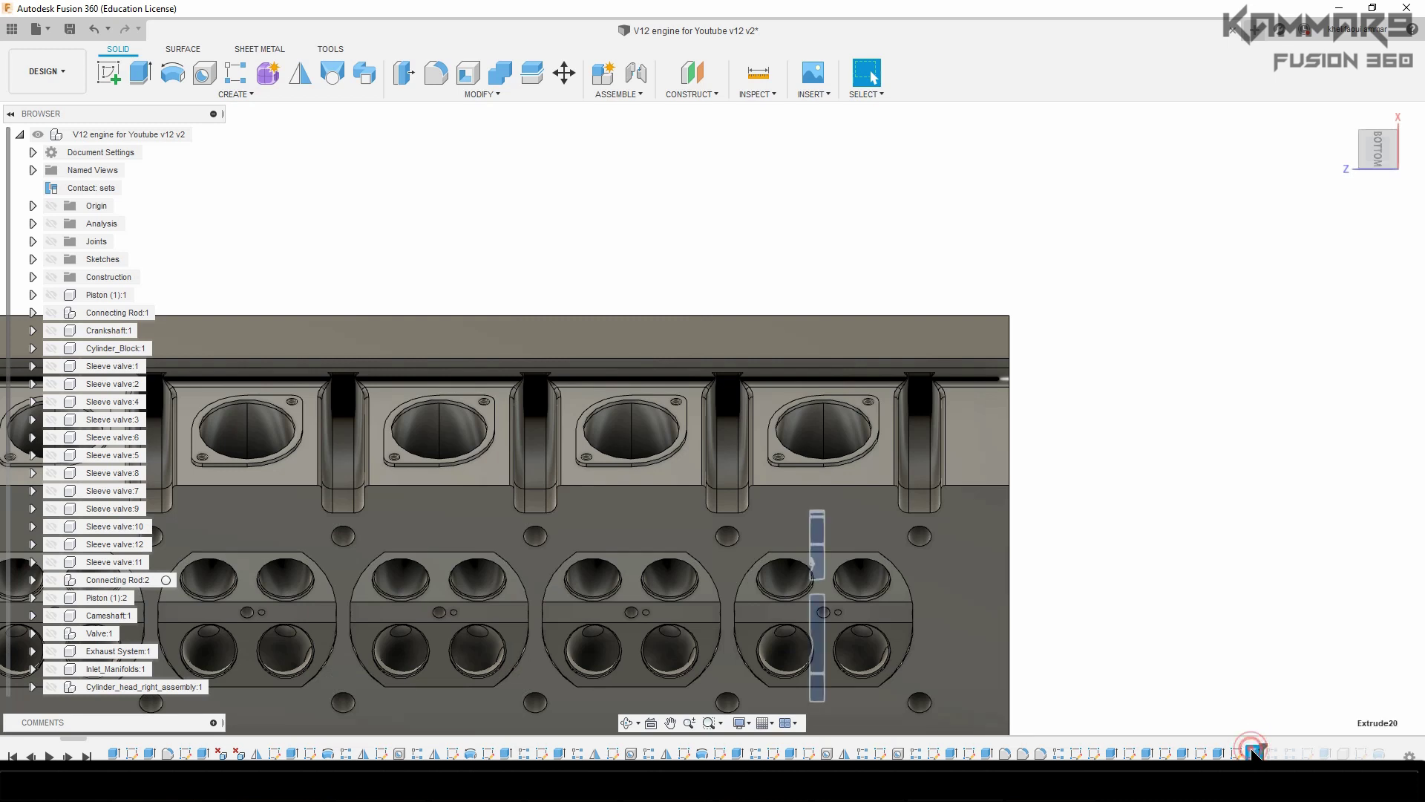
pyautogui.rightClick(1253, 751)
pyautogui.click(1290, 600)
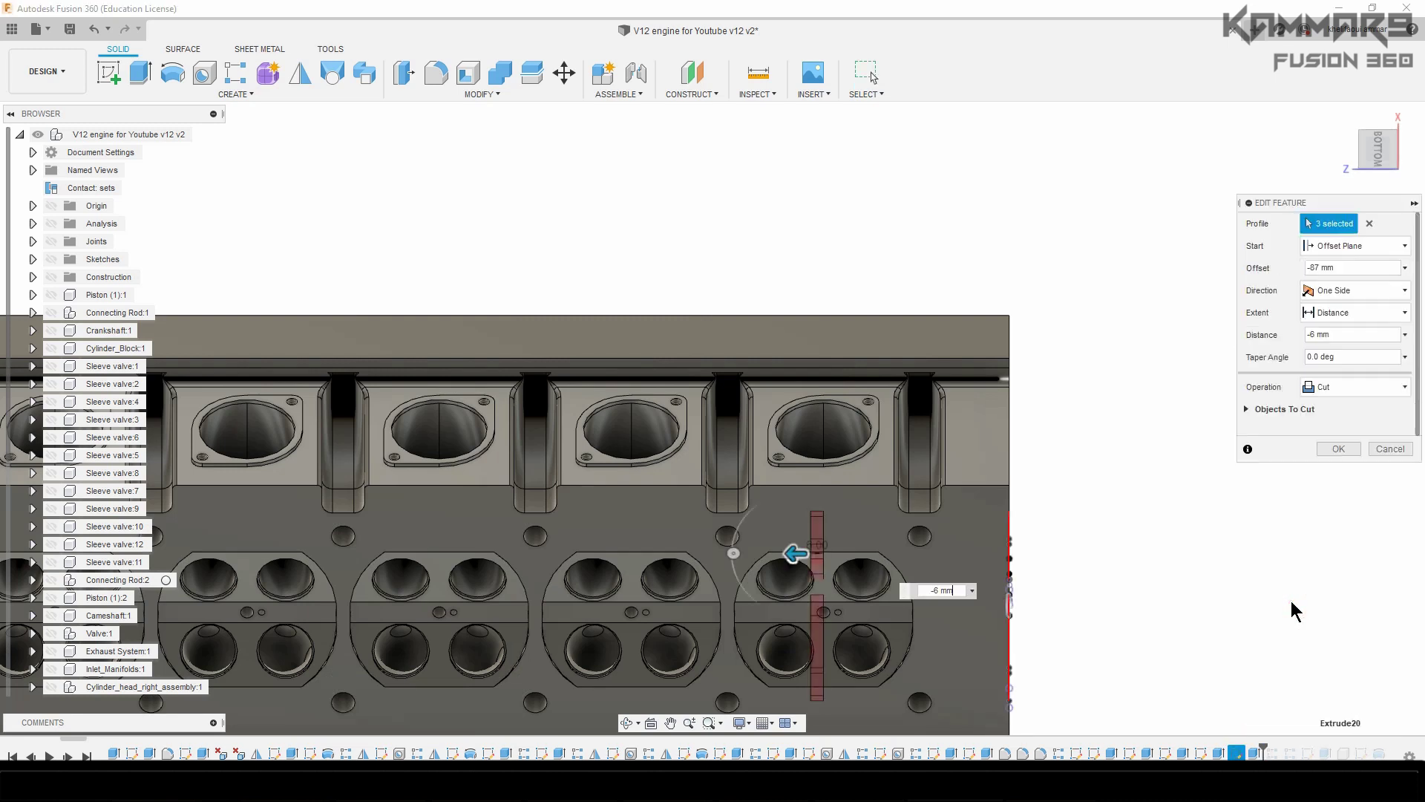
pyautogui.click(1374, 270)
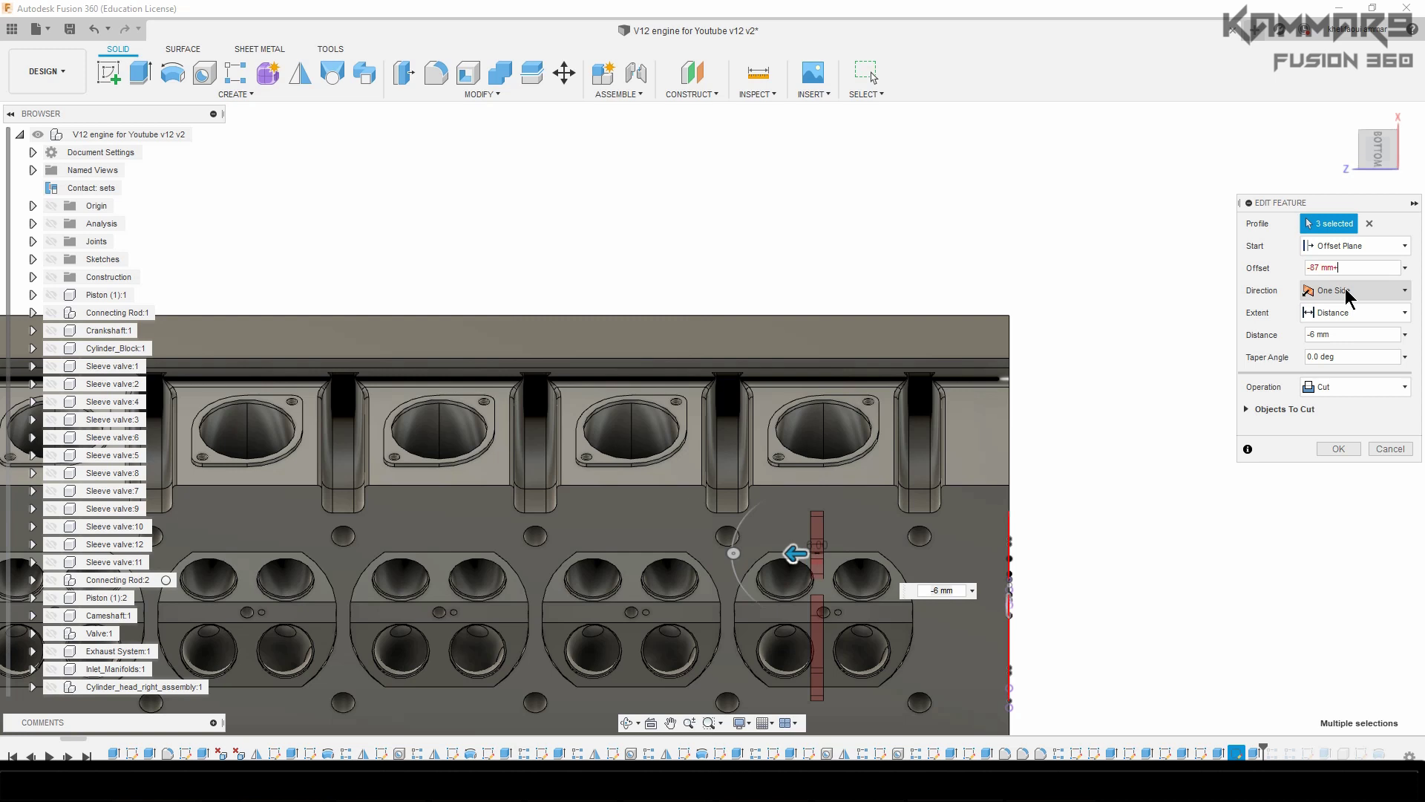
pyautogui.write('+3')
pyautogui.press('Return')
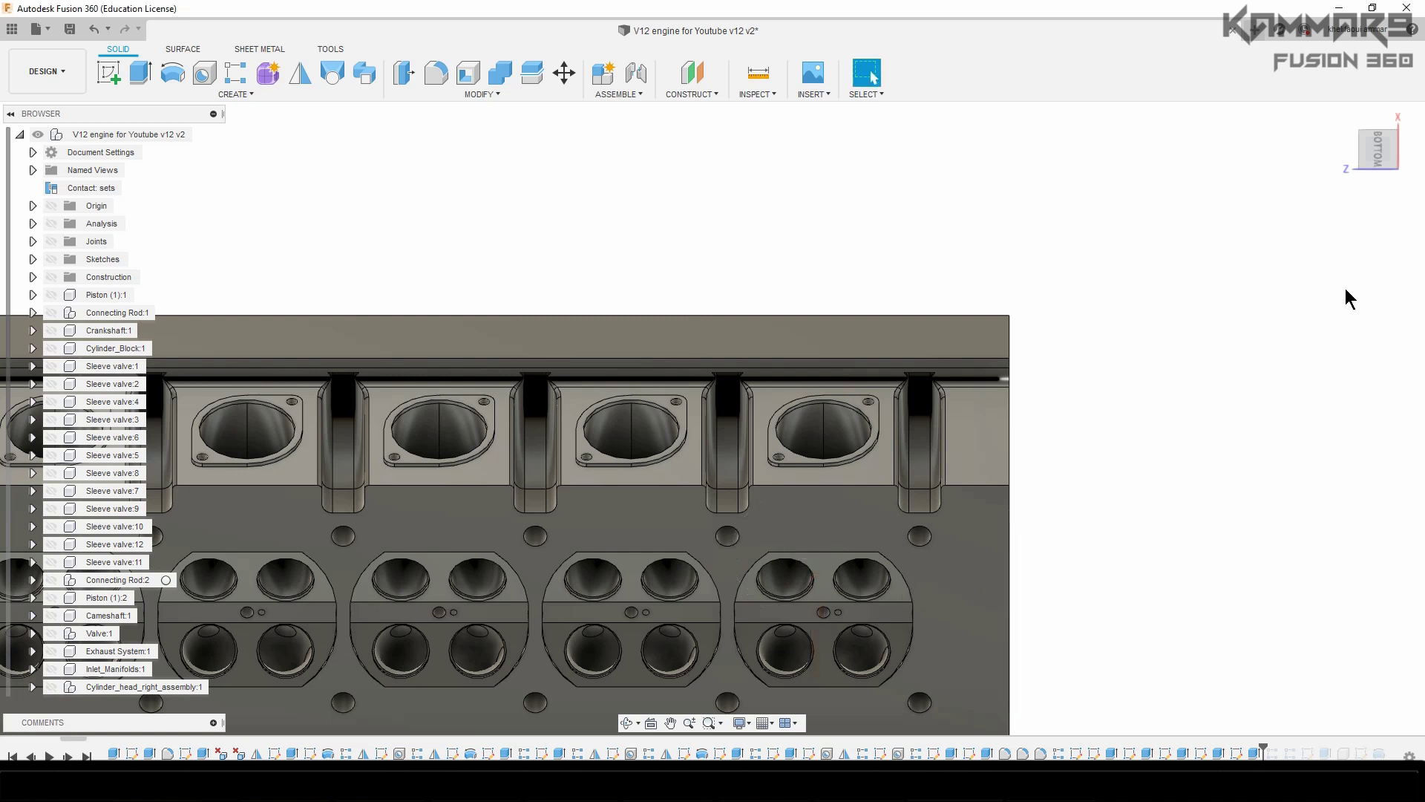
pyautogui.click(1253, 753)
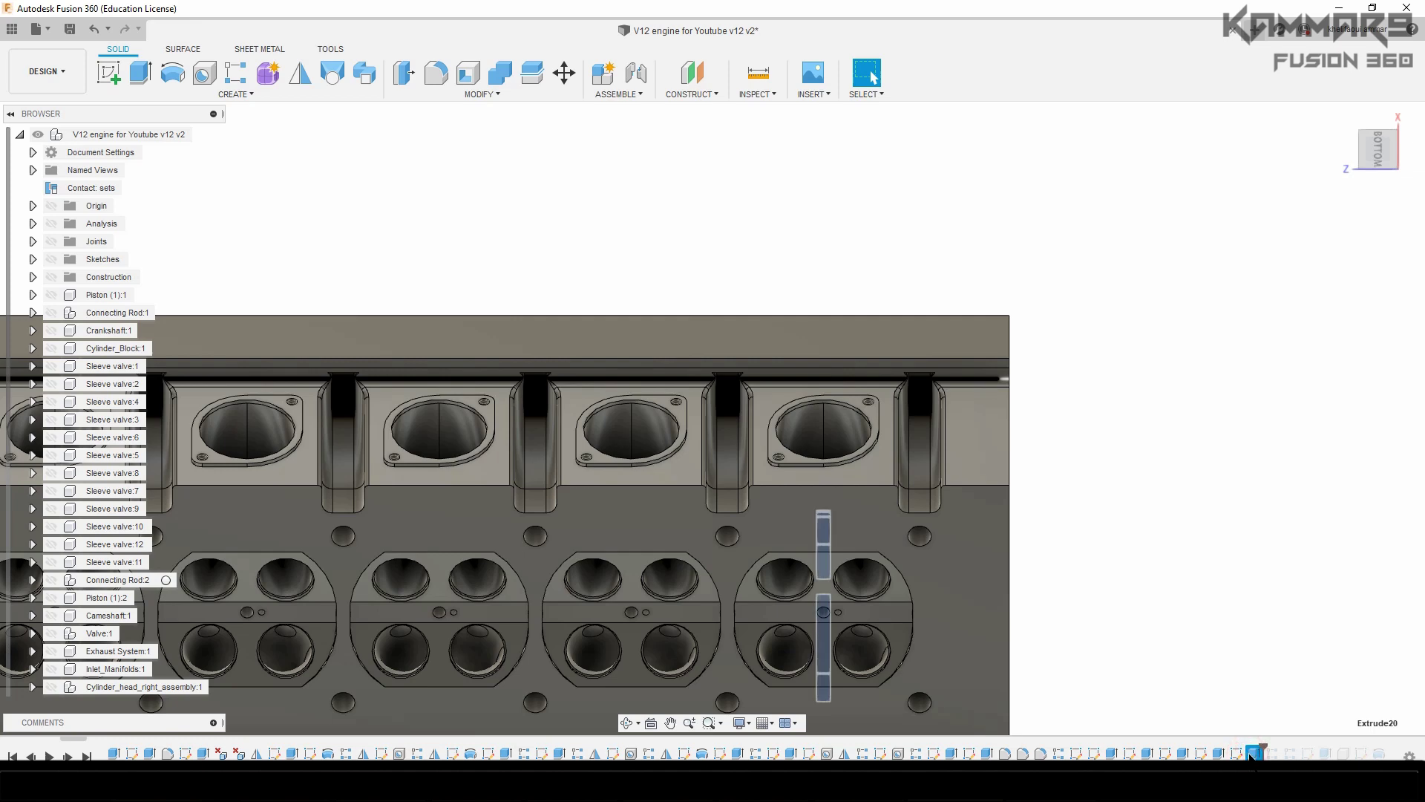
pyautogui.scroll(8, 817, 624)
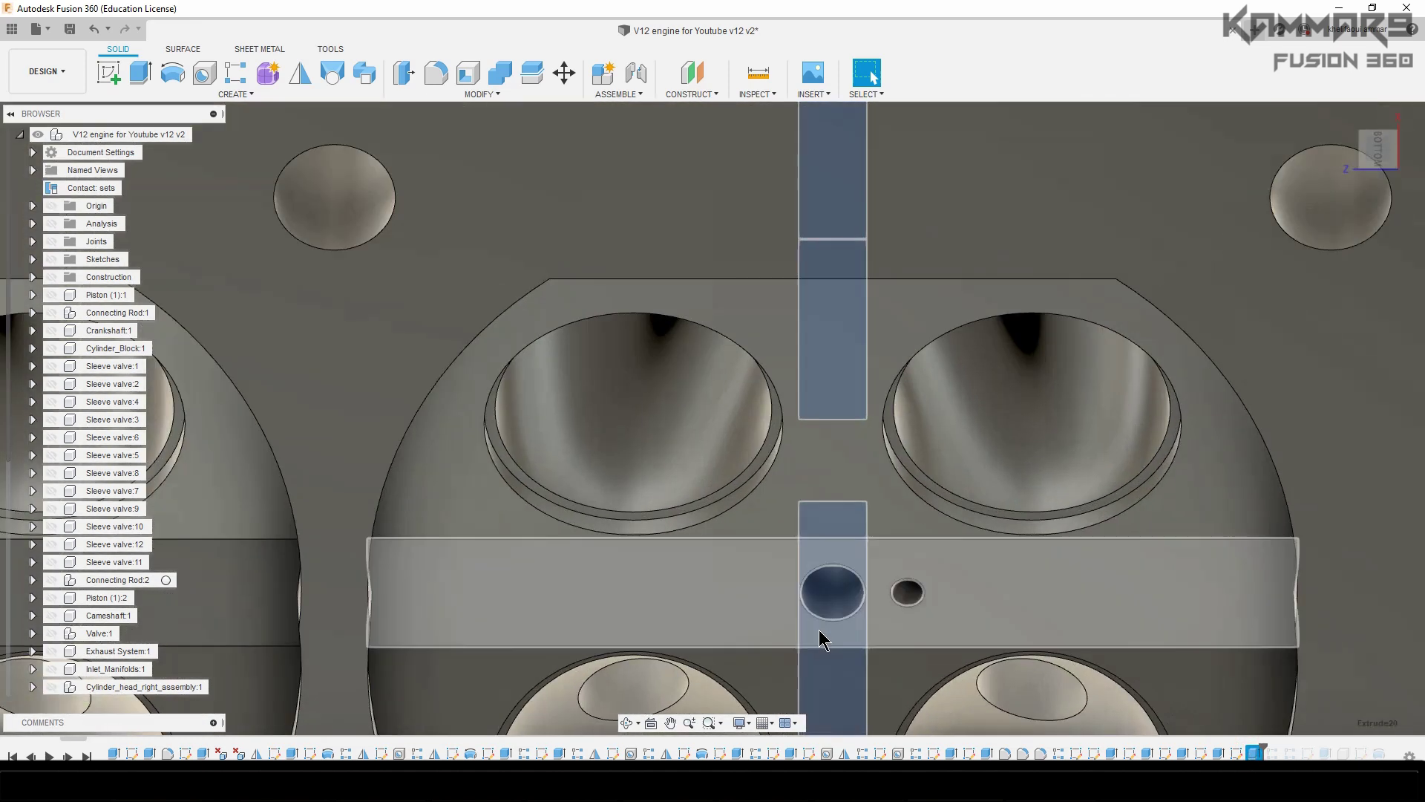
pyautogui.scroll(-10, 820, 630)
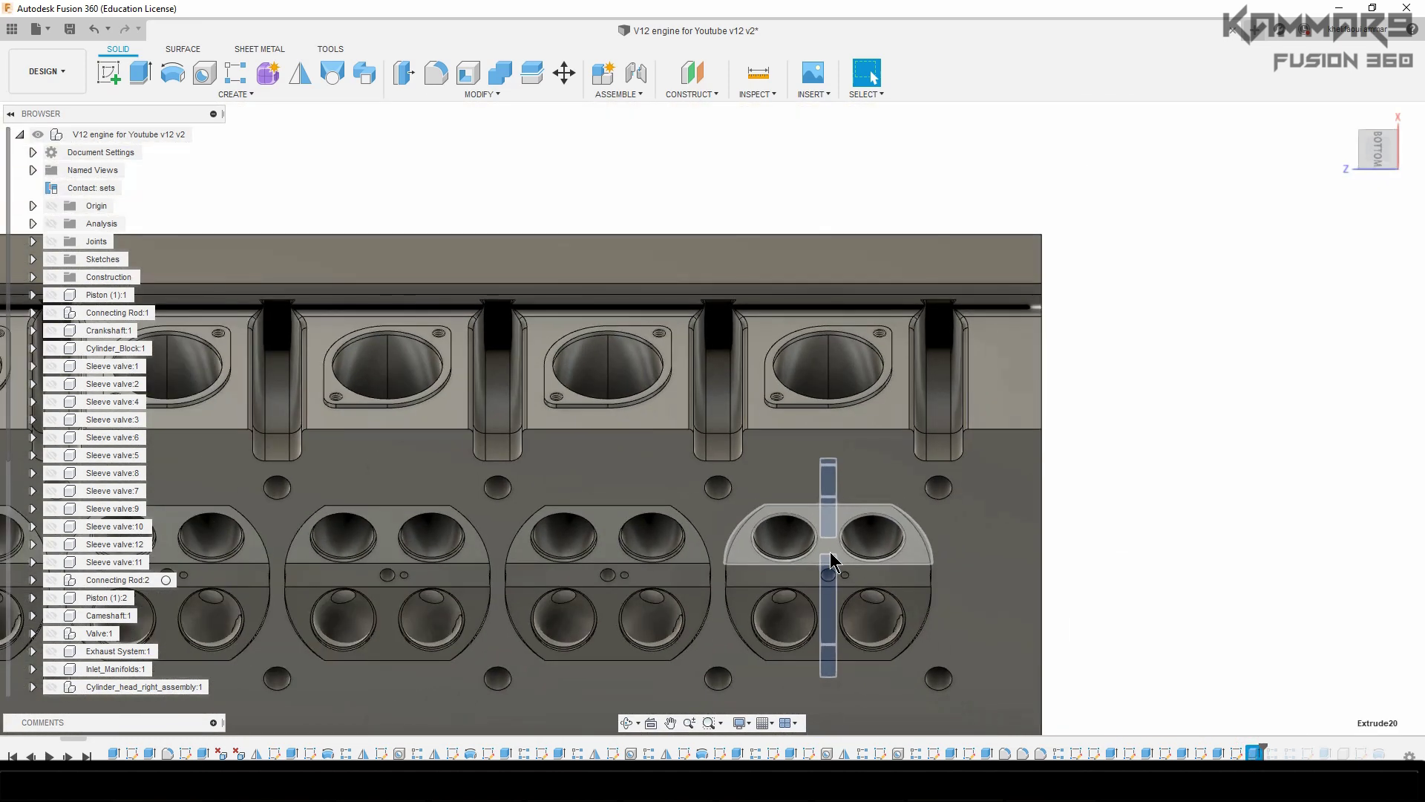
pyautogui.scroll(-3, 830, 550)
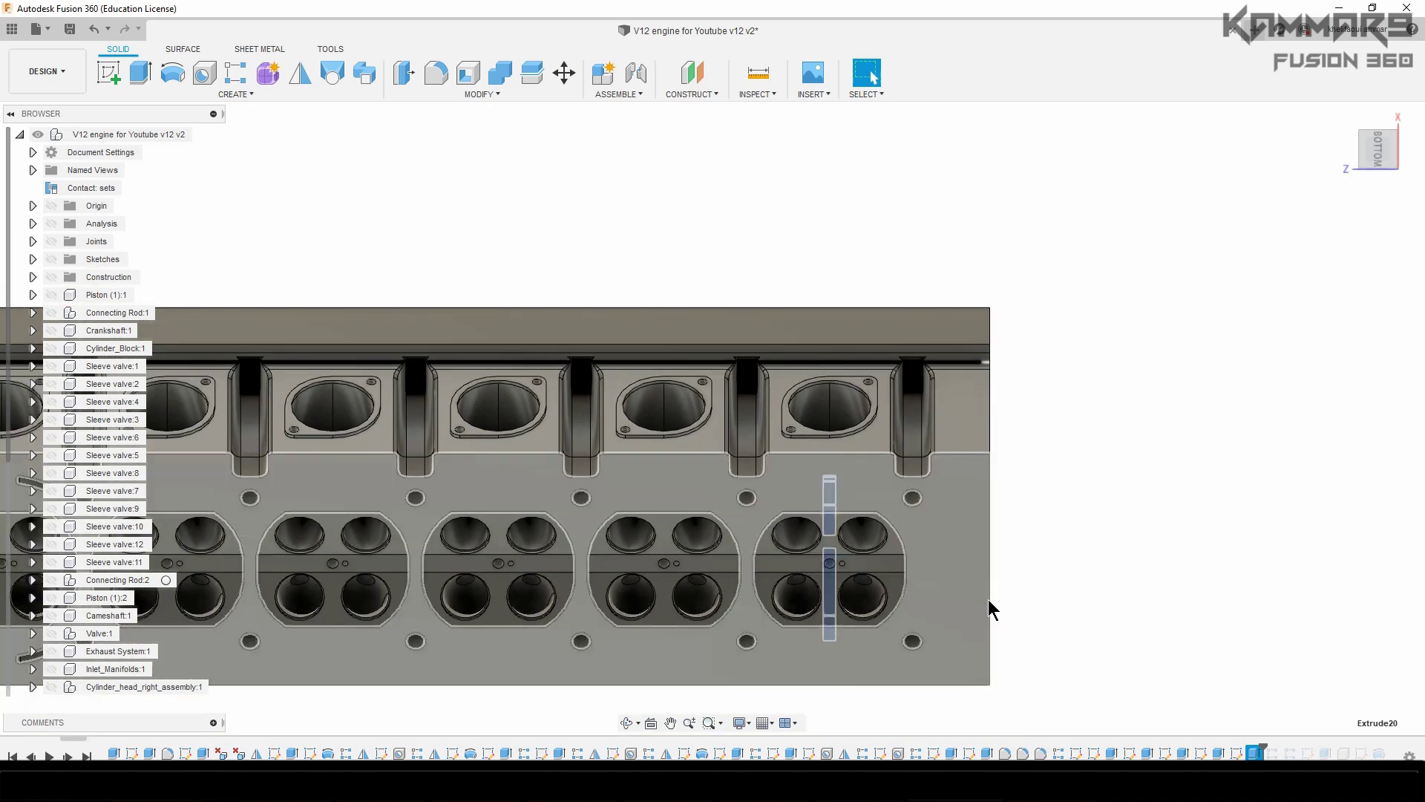
# - Roll the history forward to the triangular boss frame on the head's end face and set its extrusion distance to 16 mm
pyautogui.moveTo(1263, 748); pyautogui.dragTo(1329, 756)
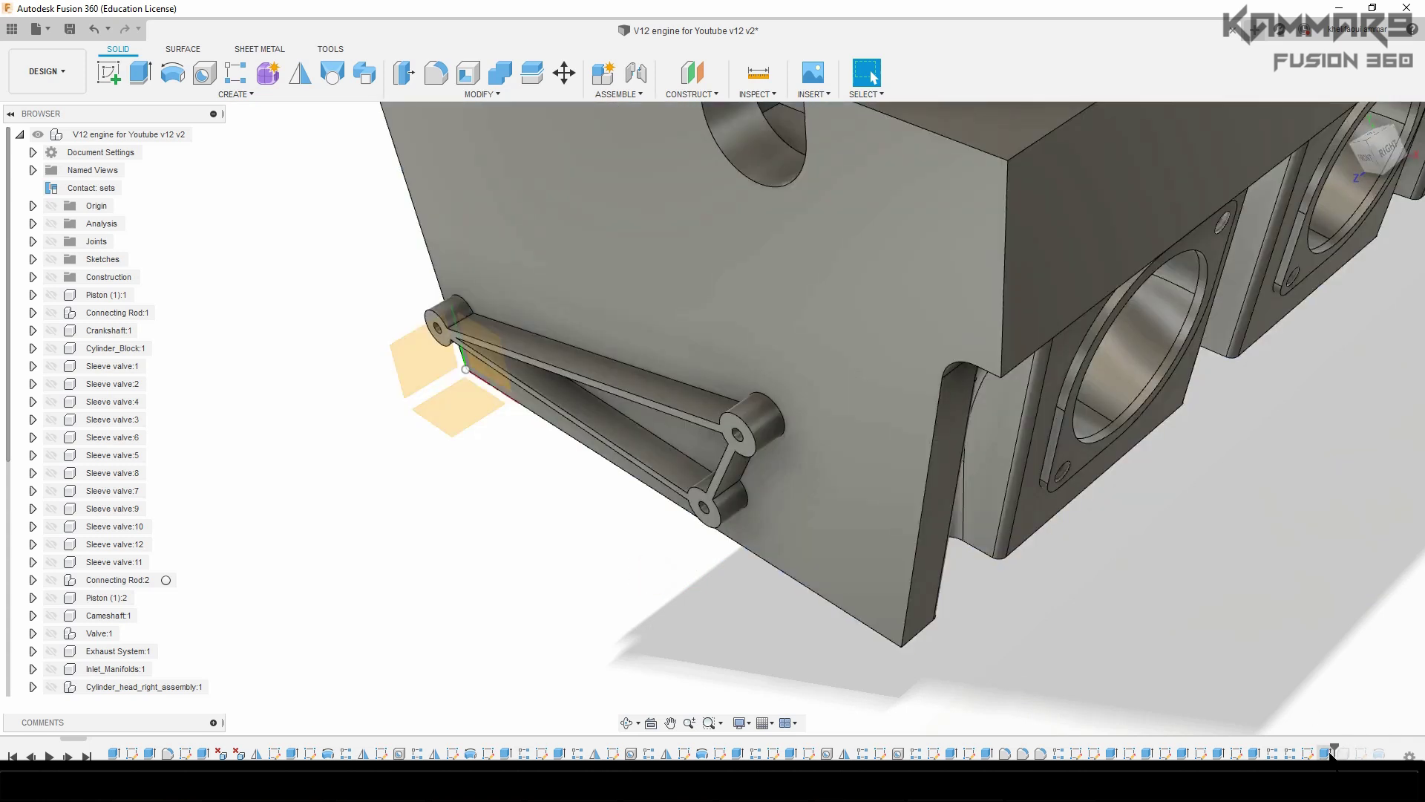
pyautogui.rightClick(1327, 754)
pyautogui.click(1339, 609)
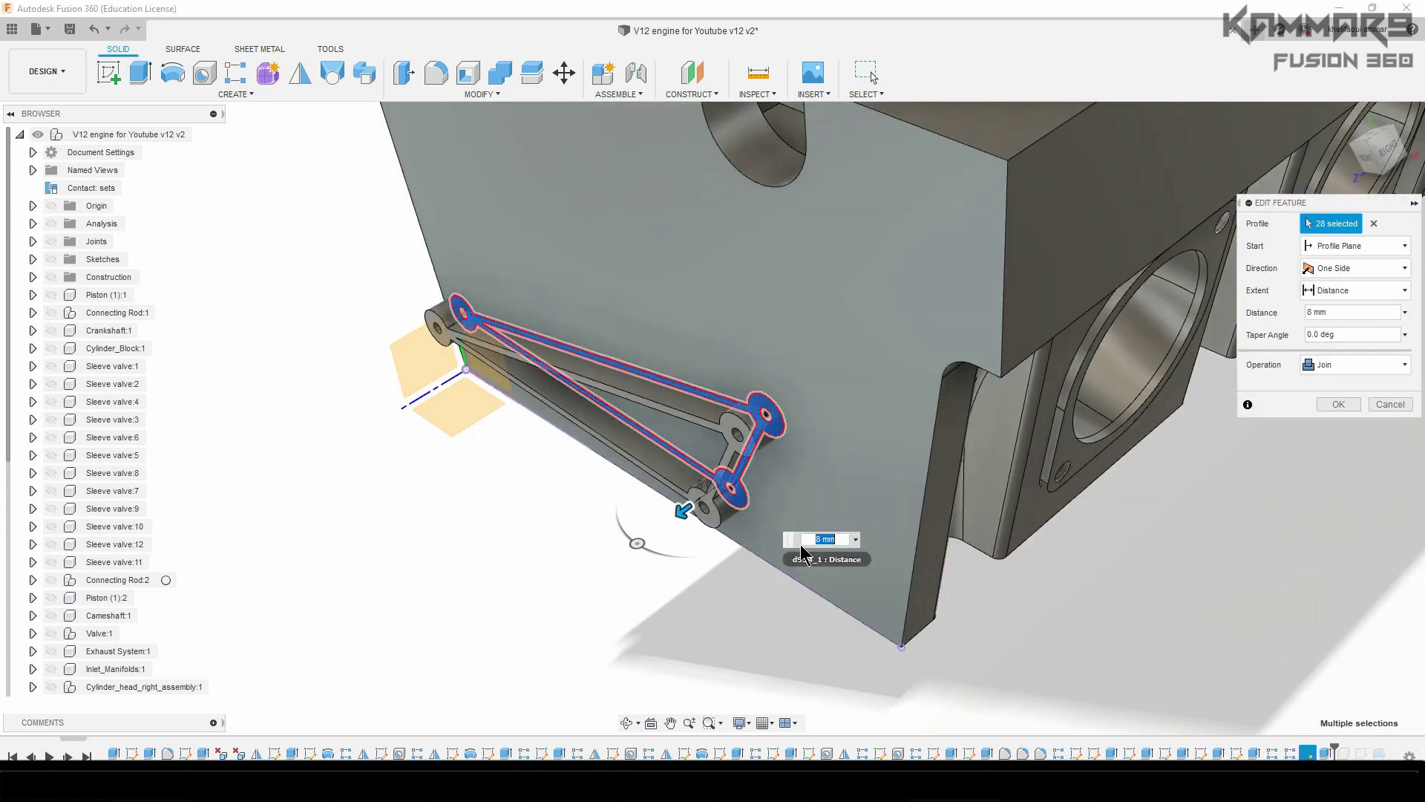
pyautogui.write('16')
pyautogui.press('Return')
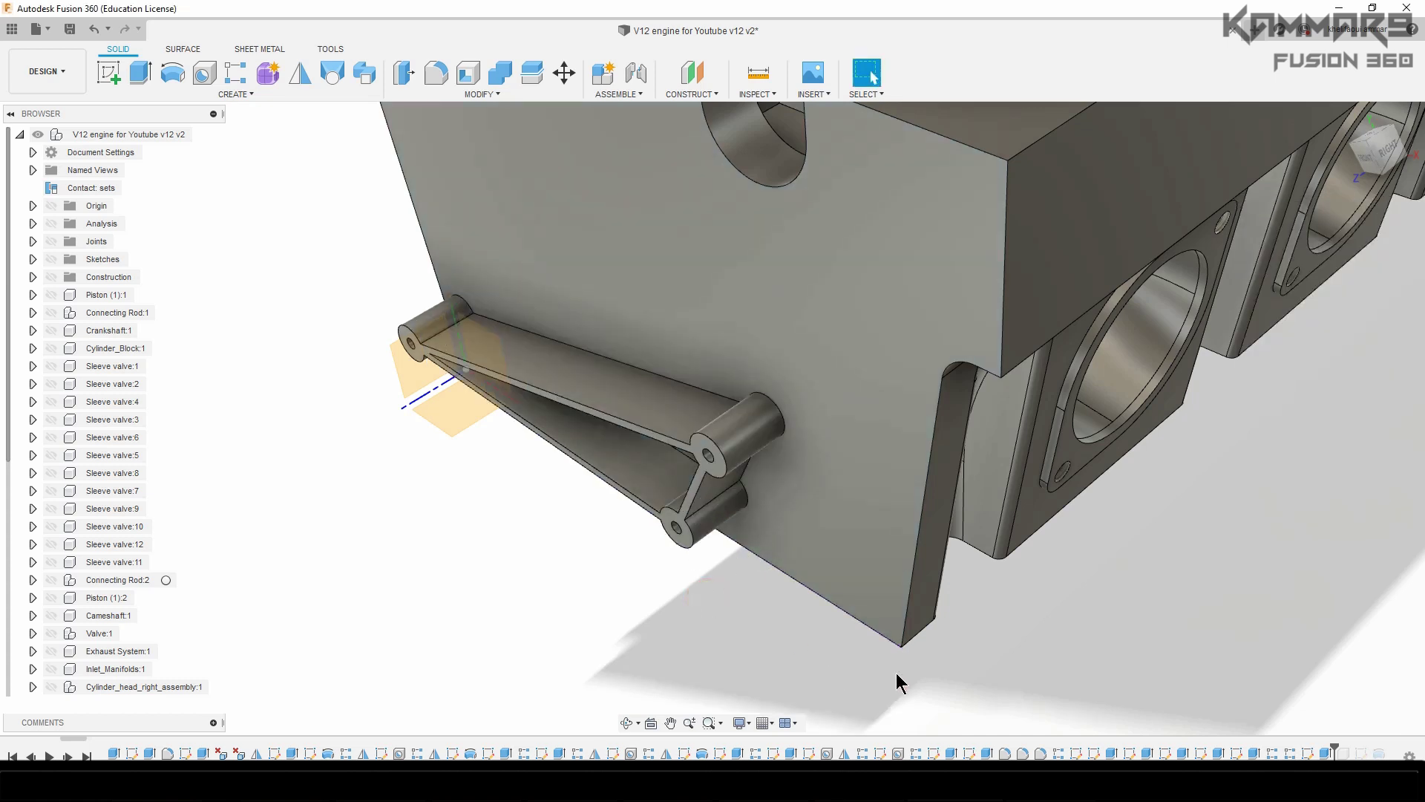
pyautogui.click(1183, 753)
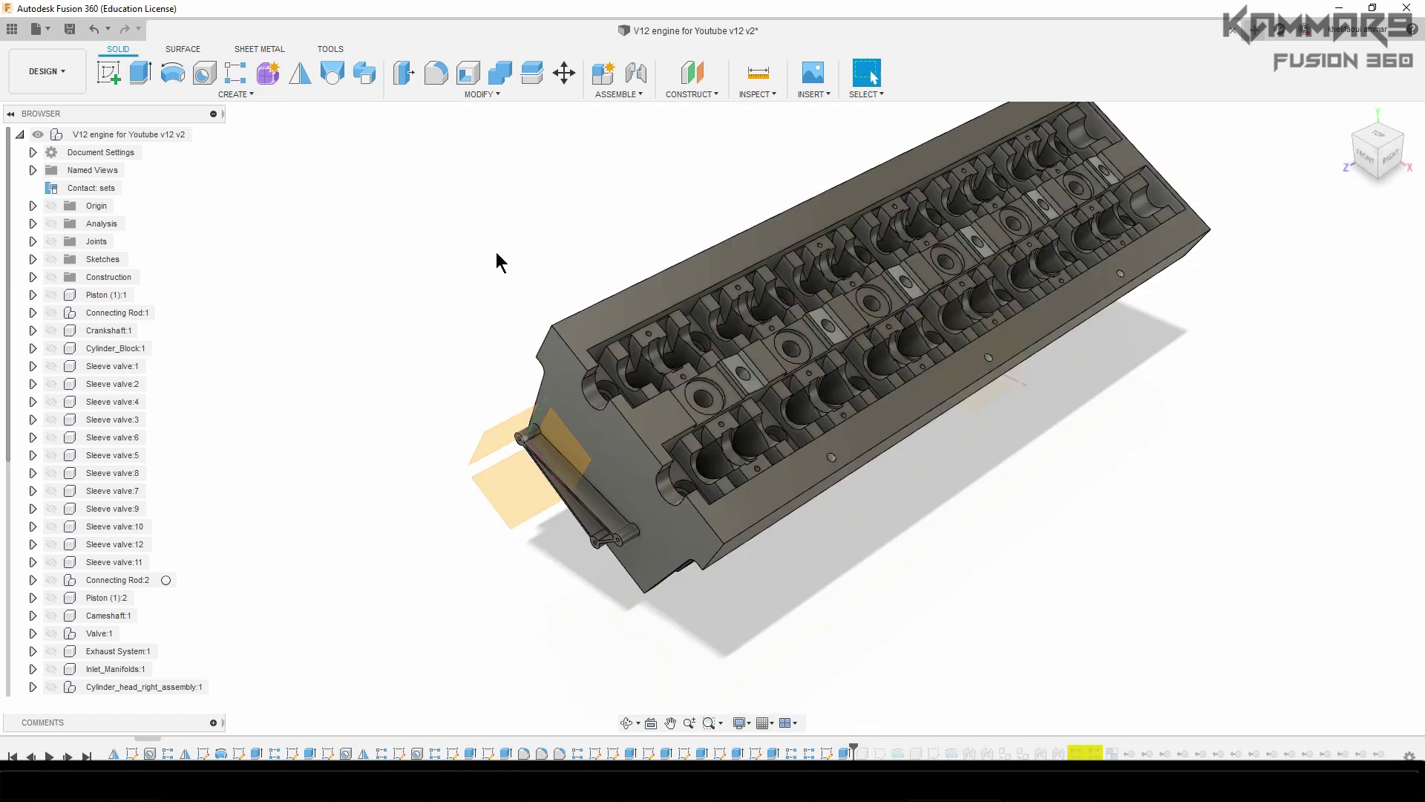
# - Mirror the left cylinder head body about the outer end face of its triangular boss frame, using the Bodies pattern type
pyautogui.scroll(-1, 550, 444)
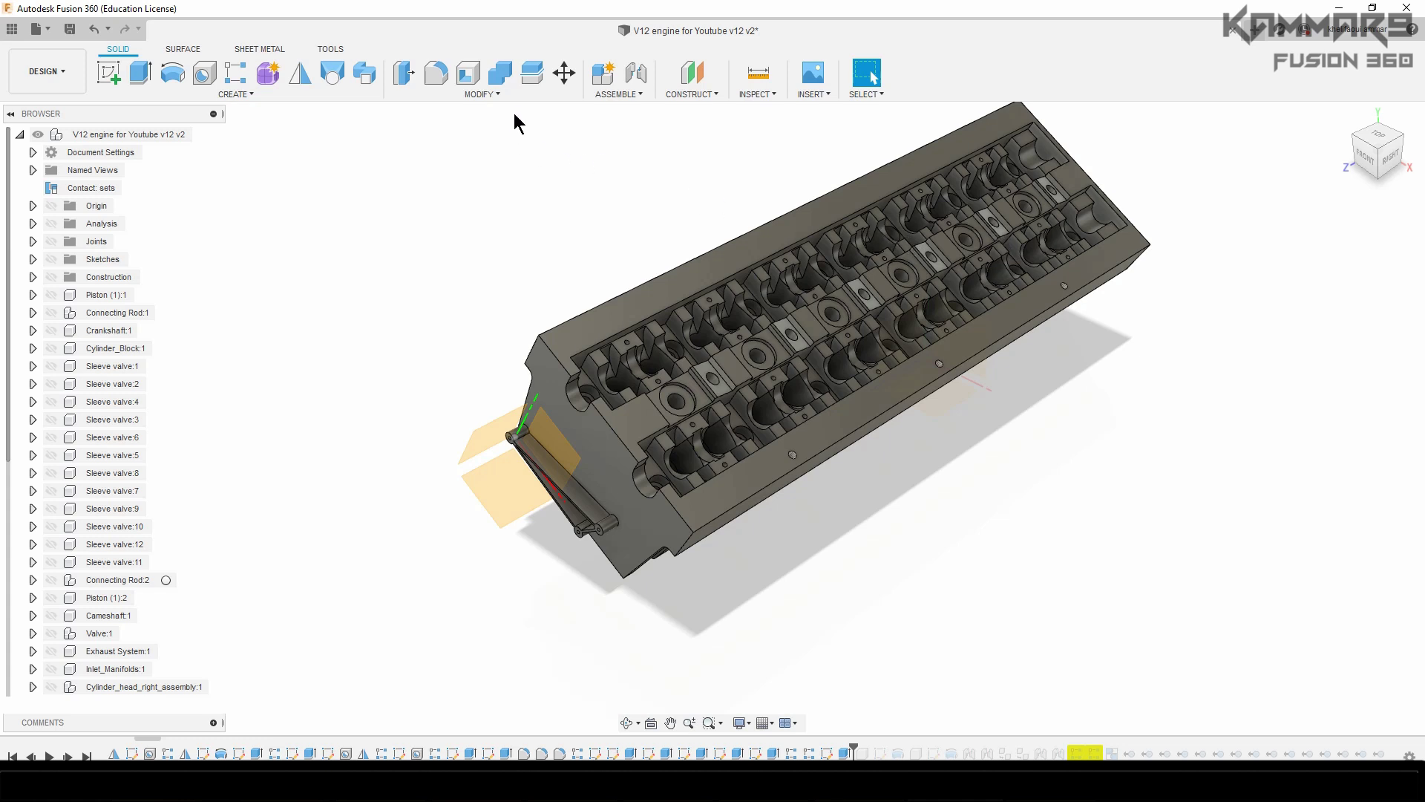
pyautogui.click(297, 78)
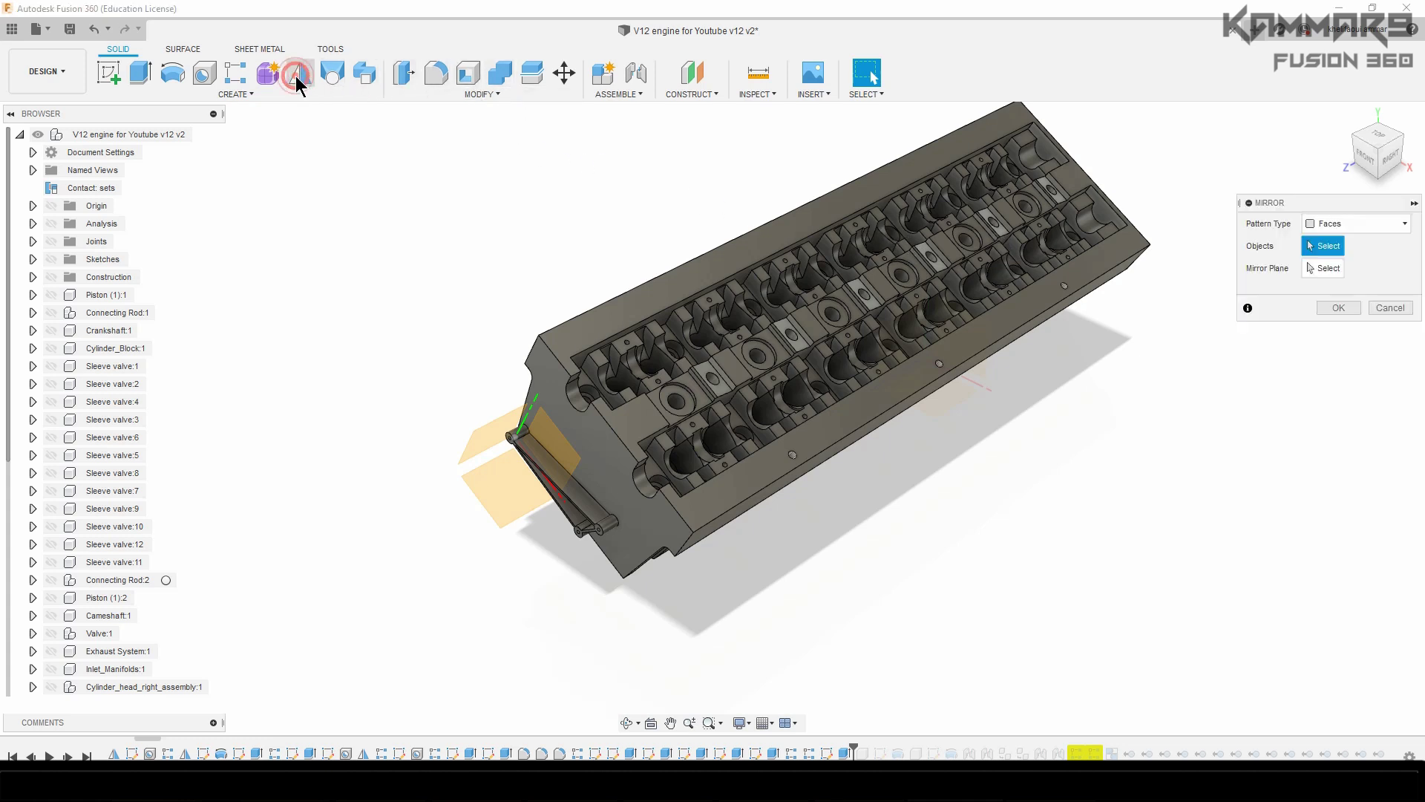
pyautogui.click(1337, 224)
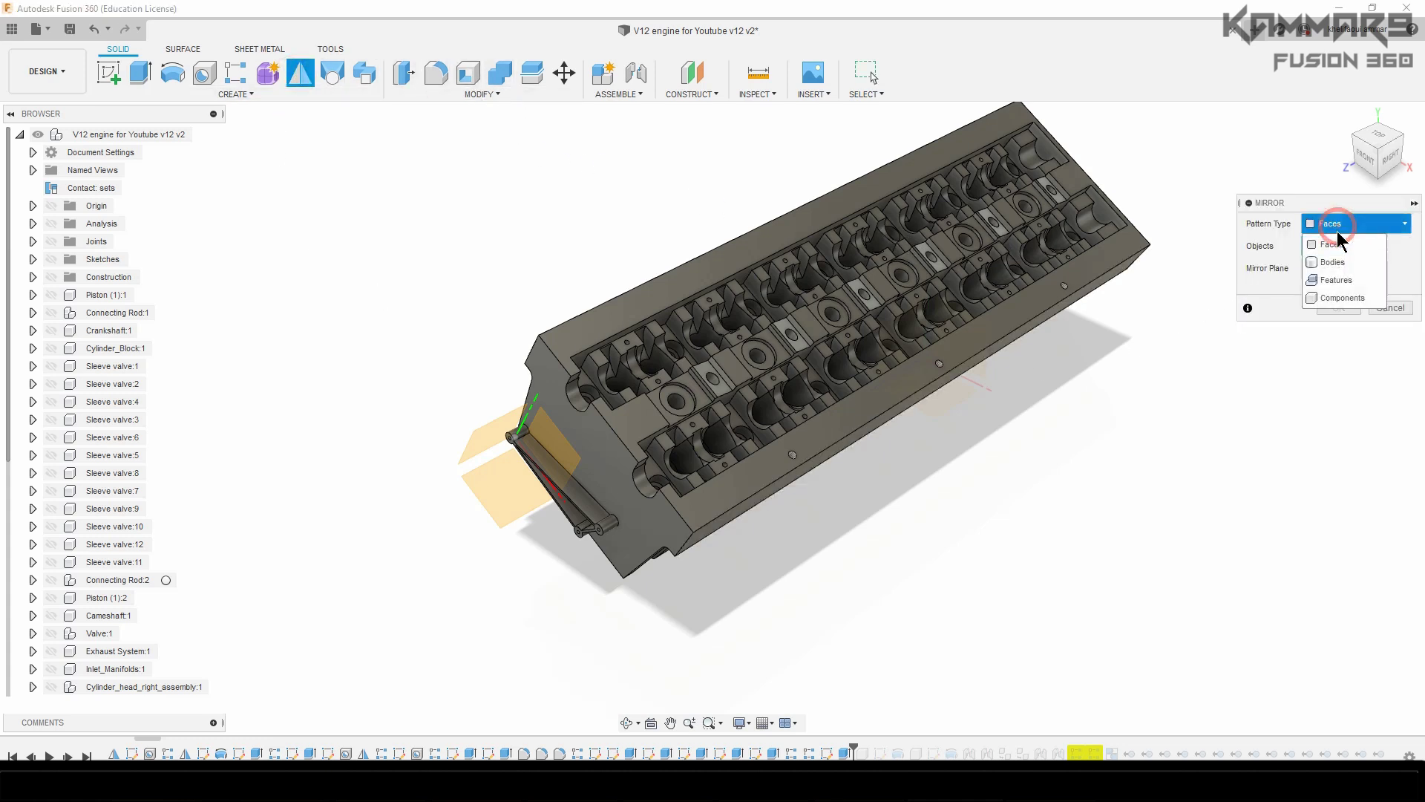
pyautogui.click(1332, 263)
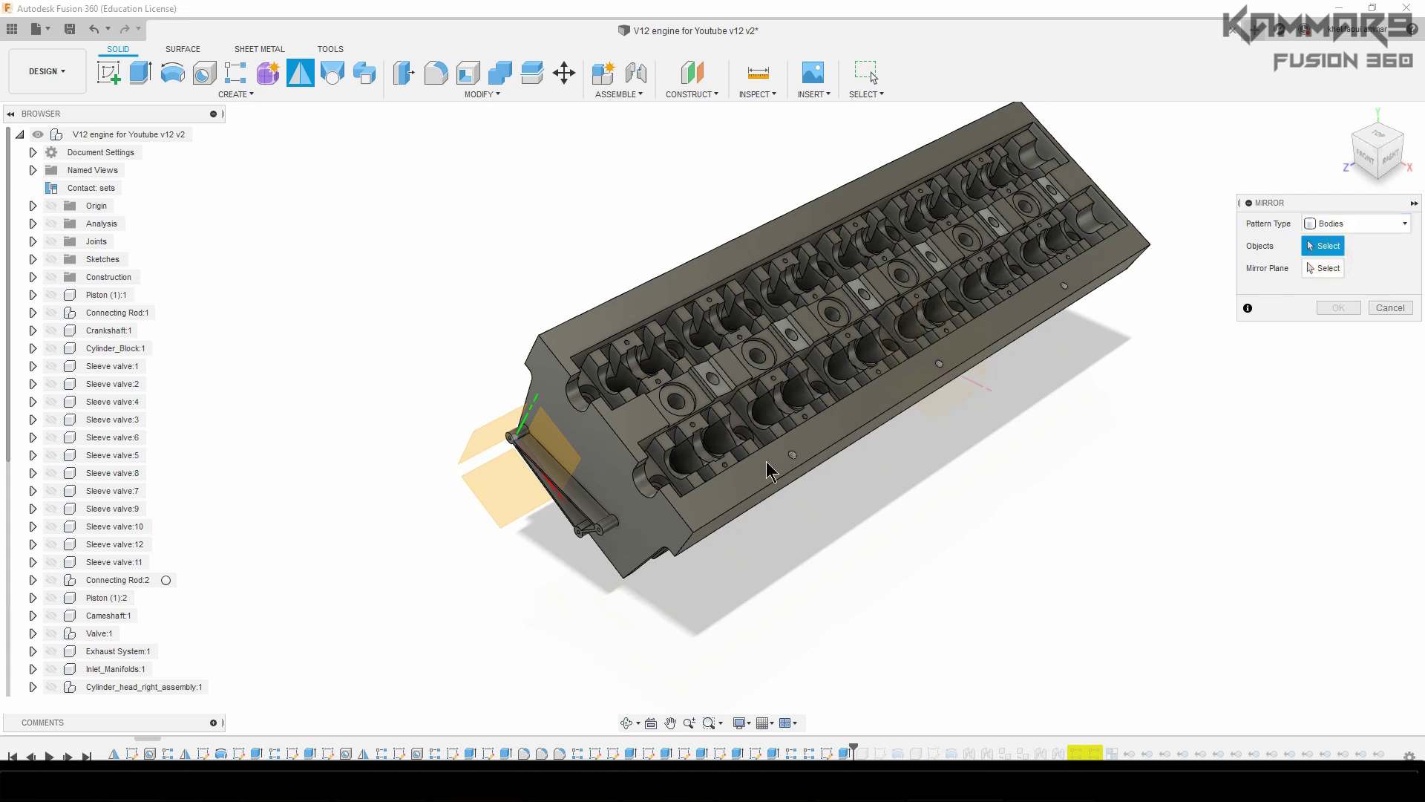
pyautogui.click(746, 492)
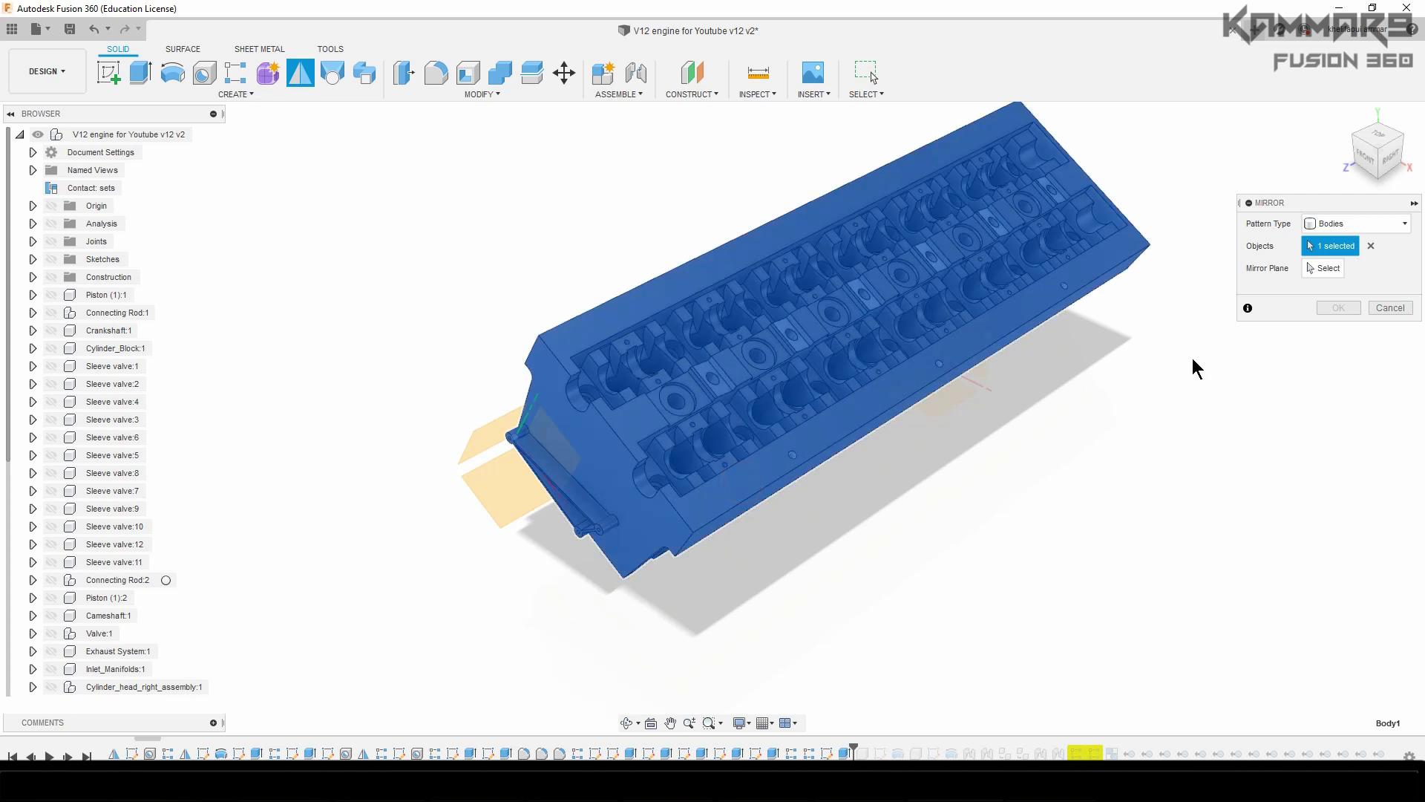
pyautogui.click(1325, 270)
pyautogui.scroll(5, 605, 537)
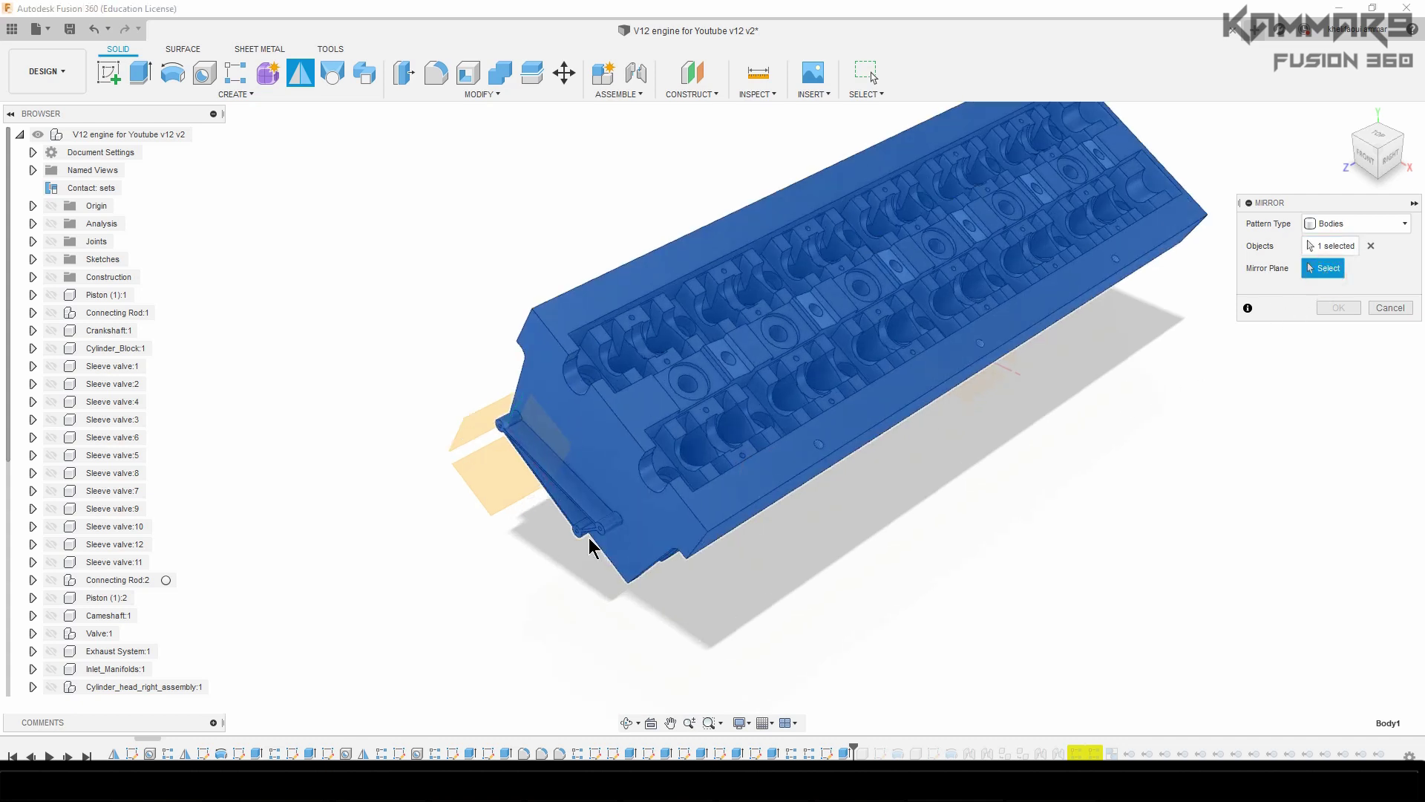
pyautogui.scroll(2, 608, 535)
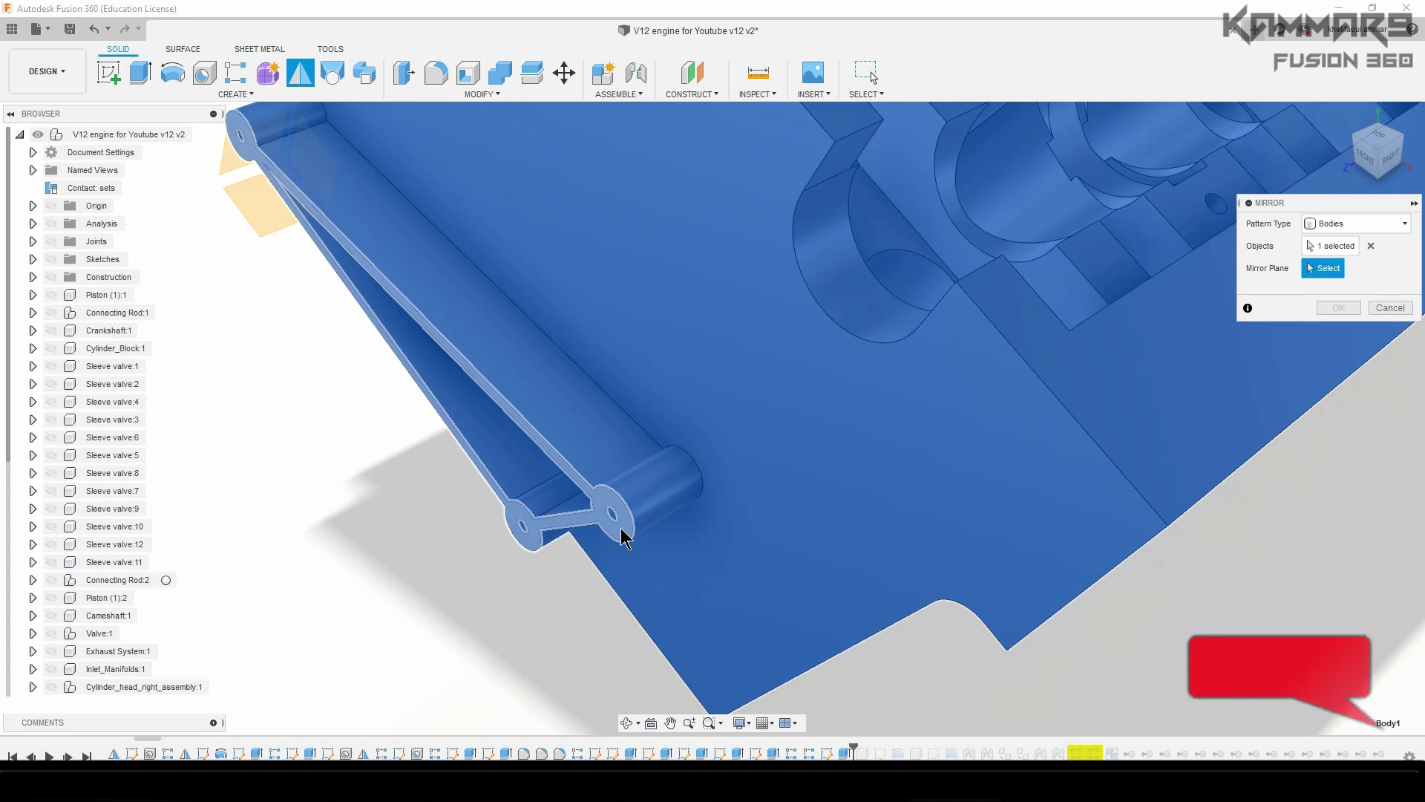
pyautogui.click(622, 537)
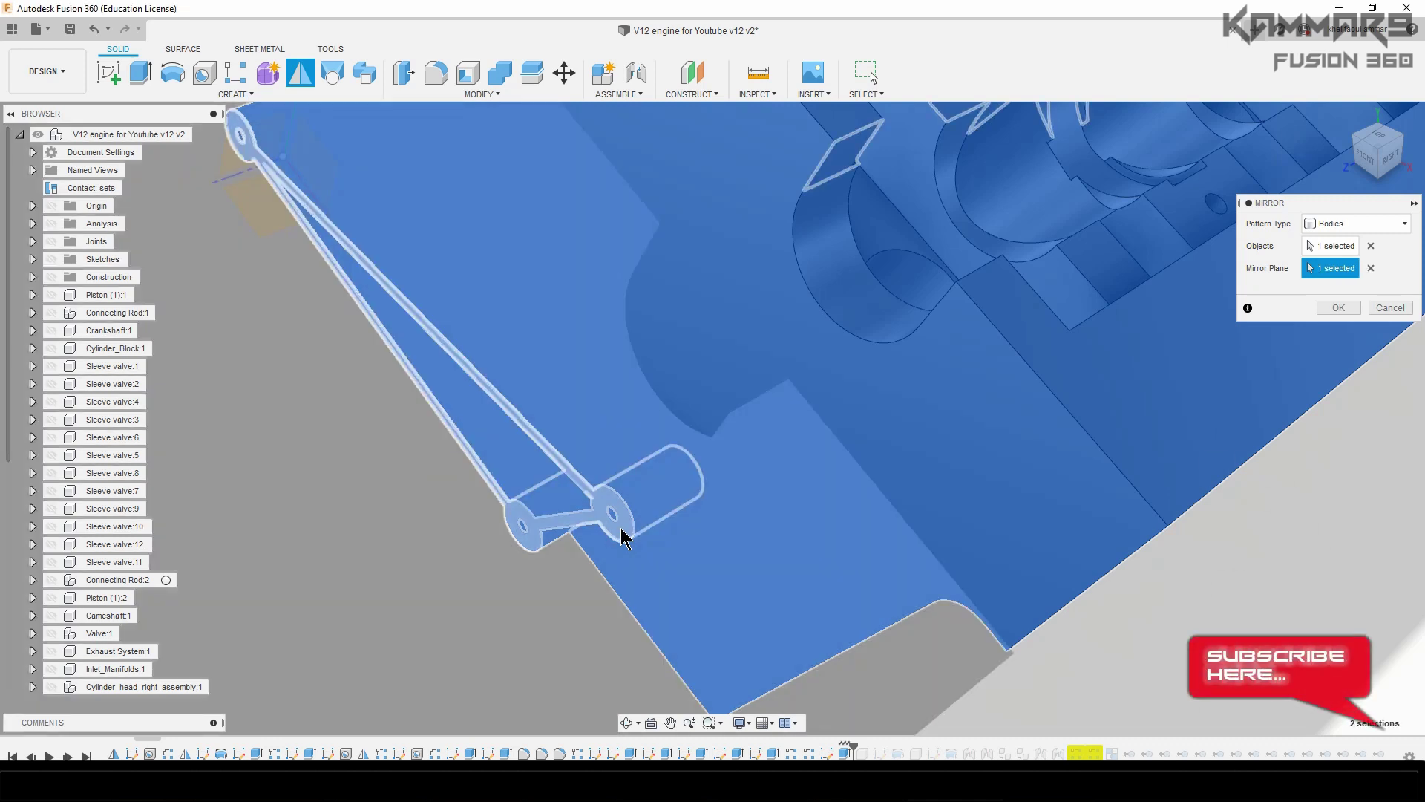
pyautogui.scroll(-5, 622, 537)
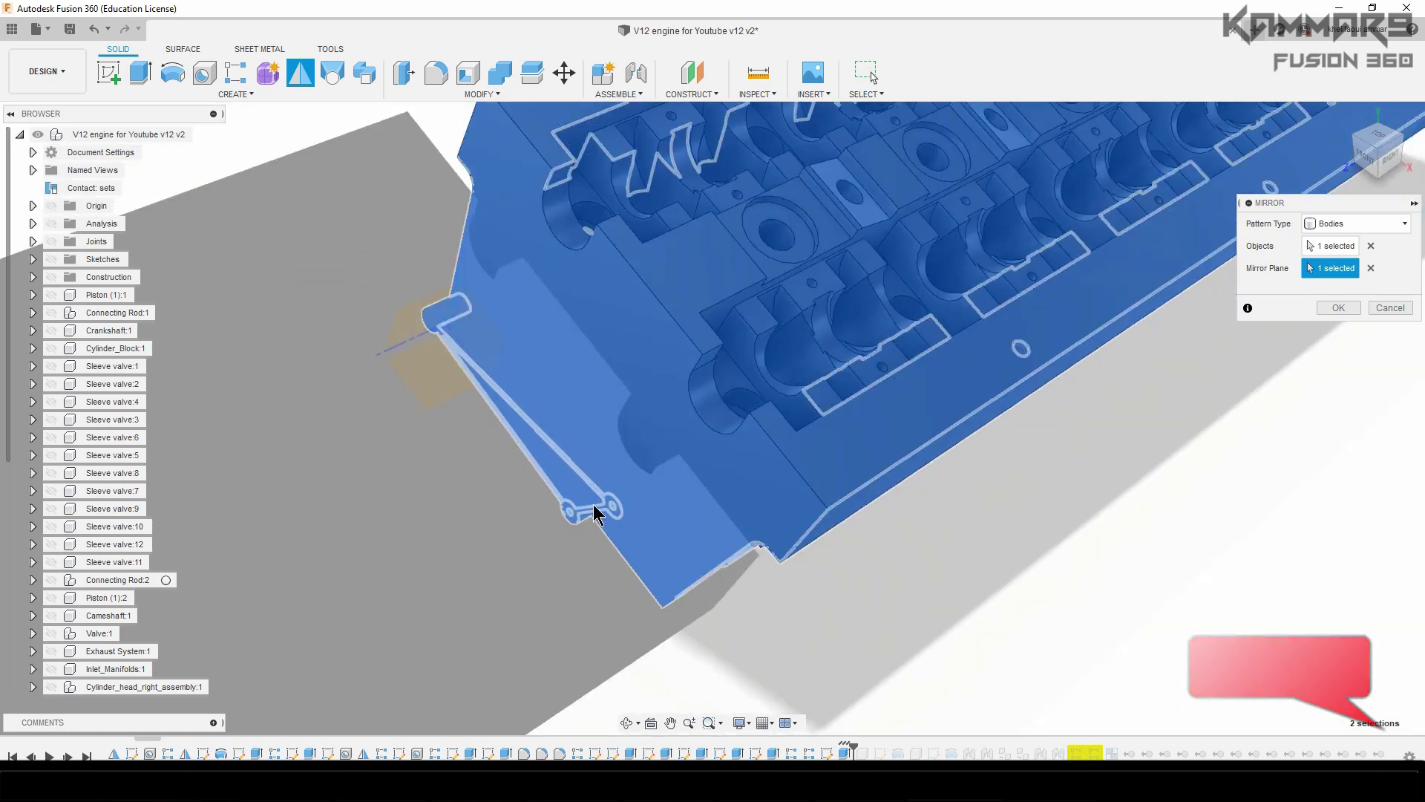
pyautogui.scroll(-8, 595, 513)
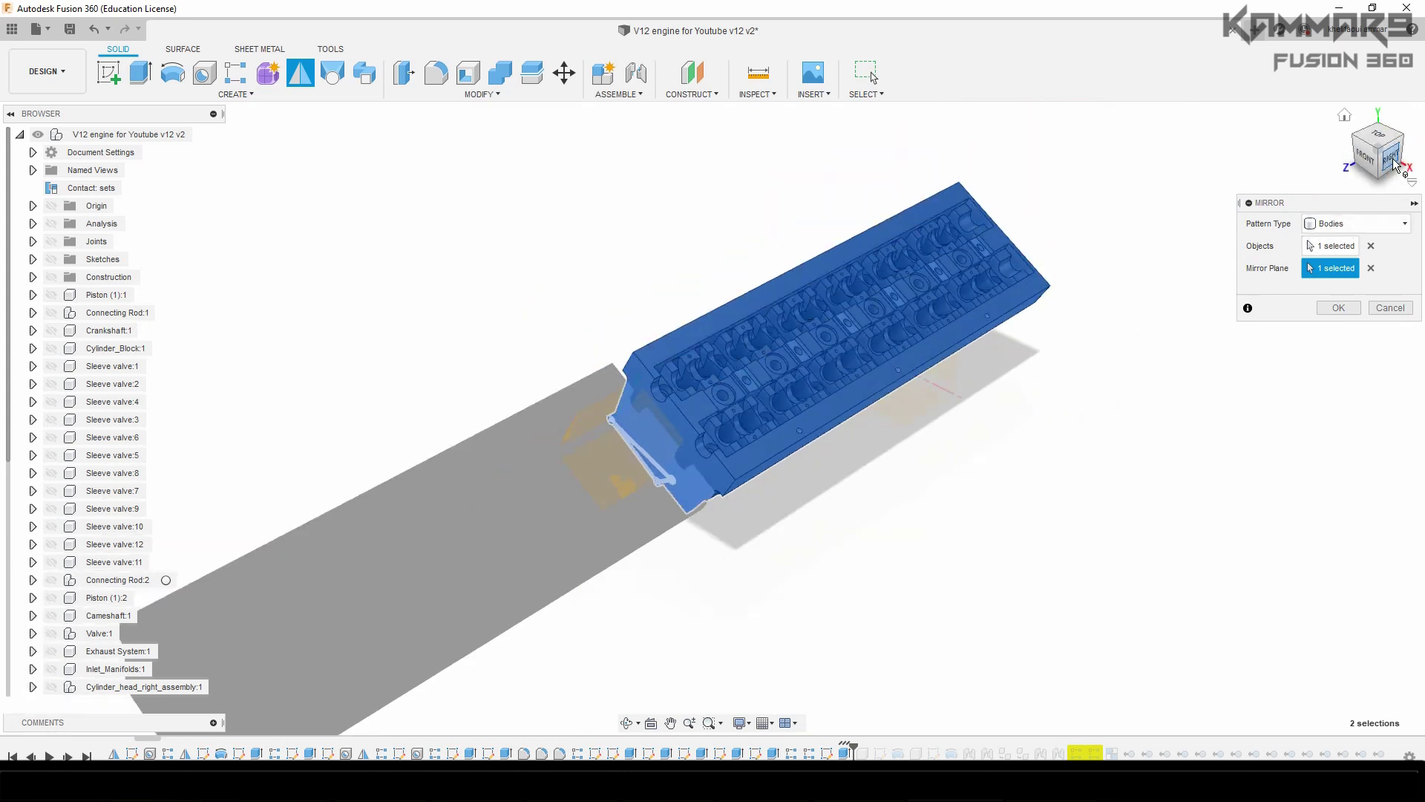
pyautogui.click(1339, 307)
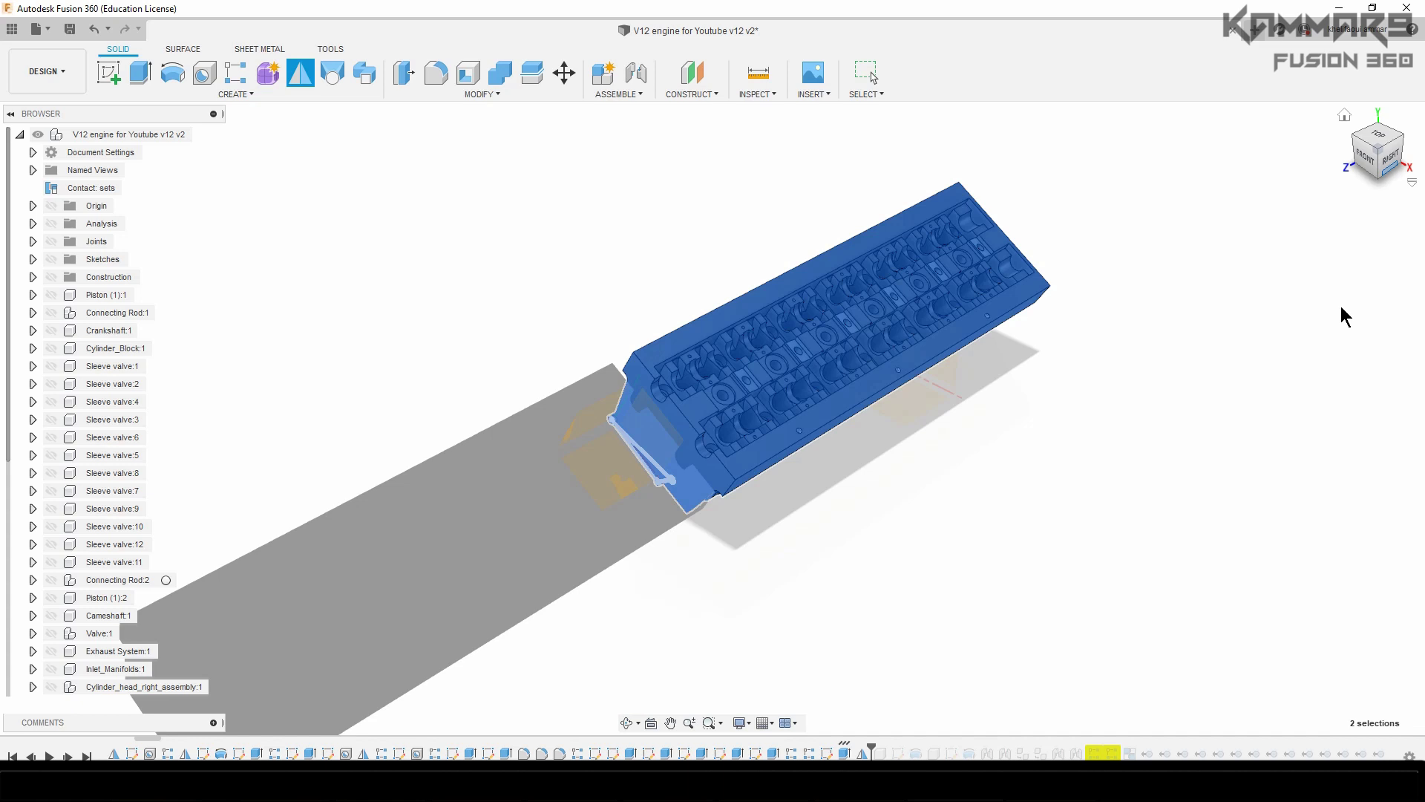
# - Compare the two head bodies and remove the original Body1 from Cylinder head left, keeping the mirrored Body2
pyautogui.click(1382, 158)
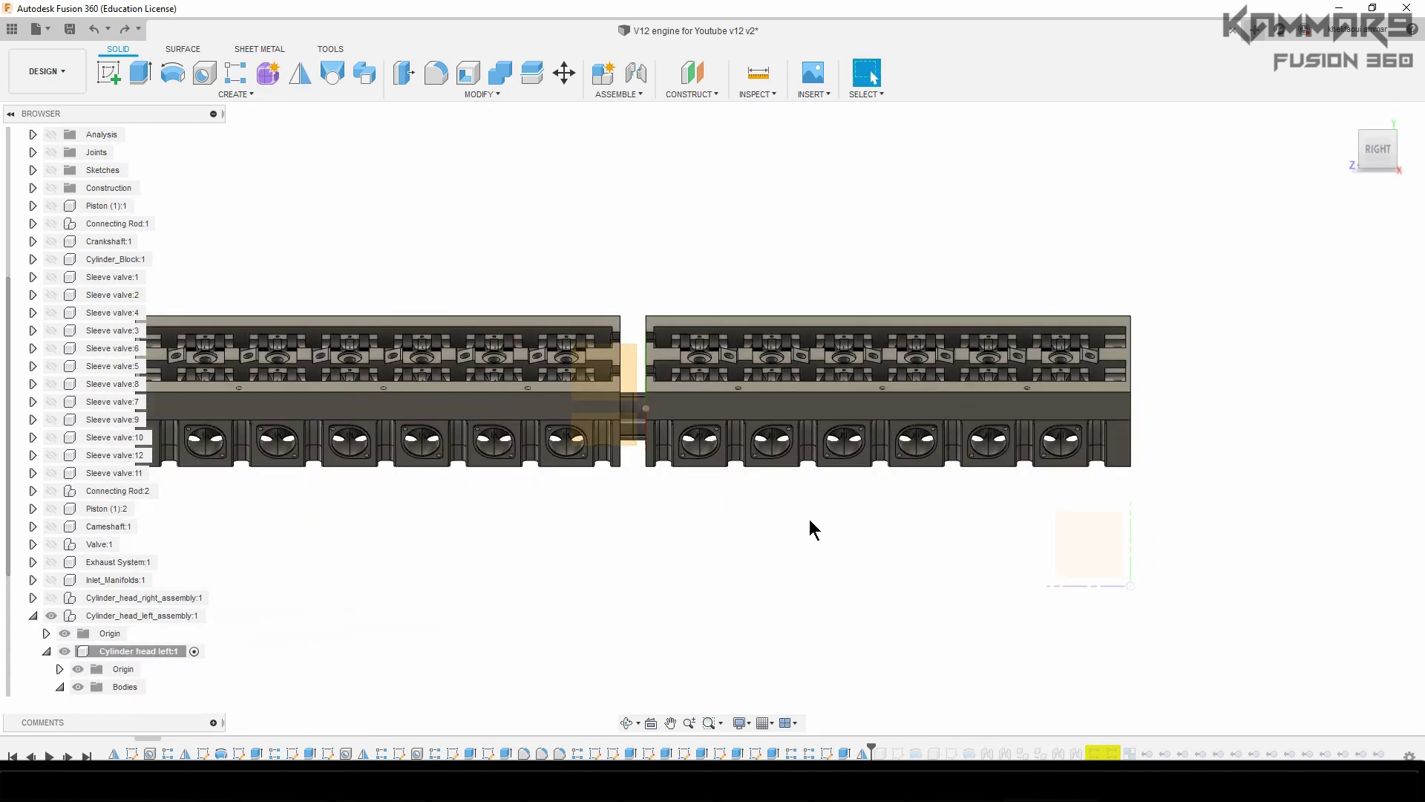
pyautogui.scroll(-2, 129, 658)
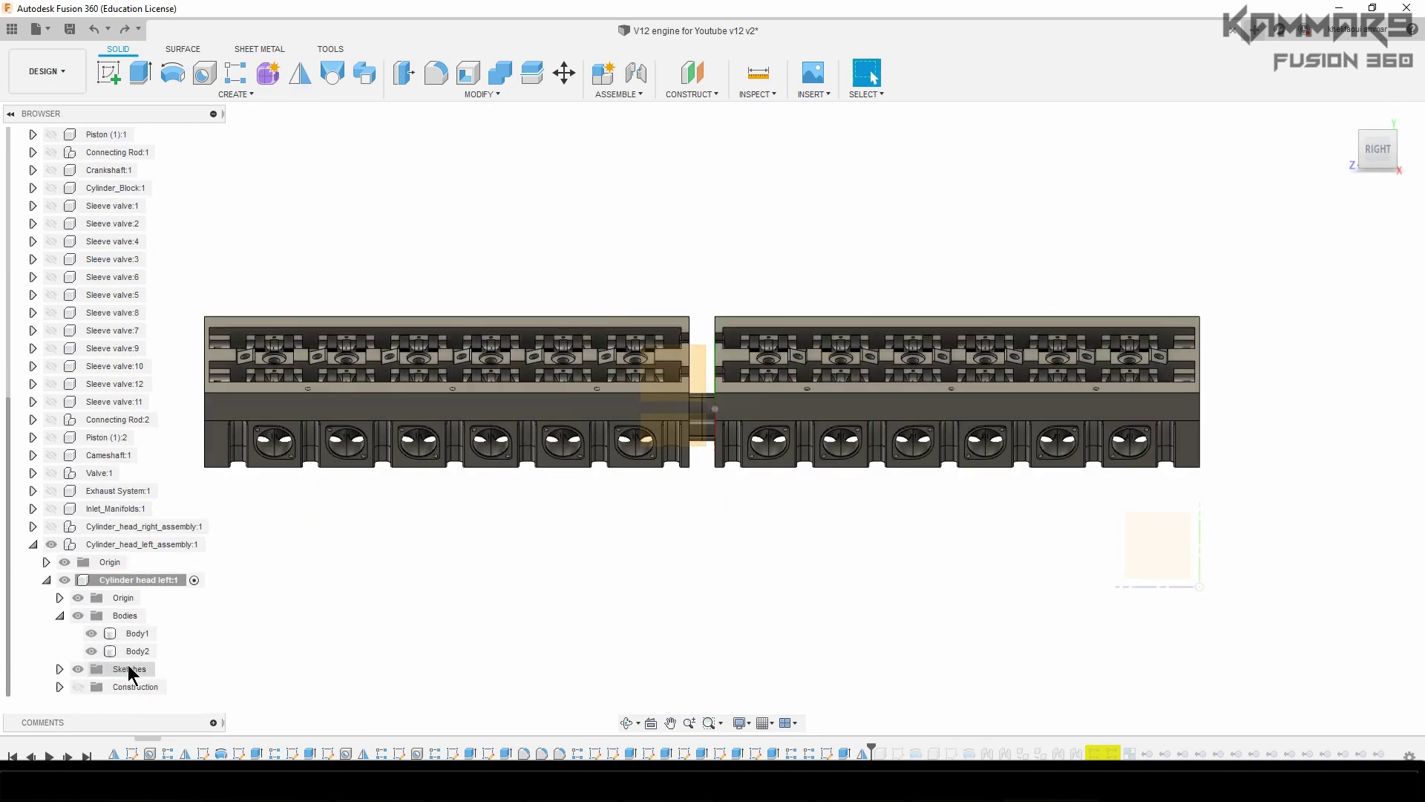
pyautogui.click(133, 652)
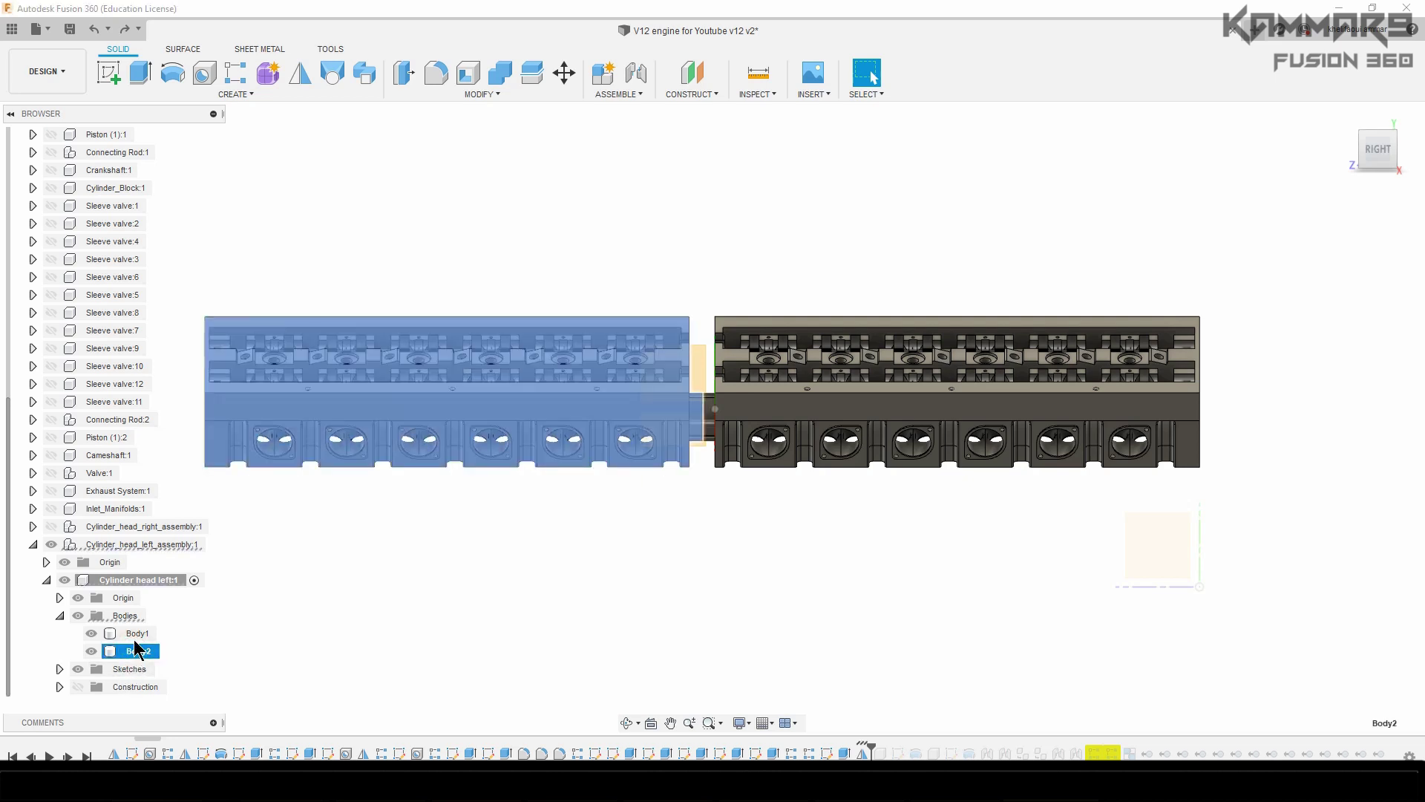
pyautogui.click(95, 632)
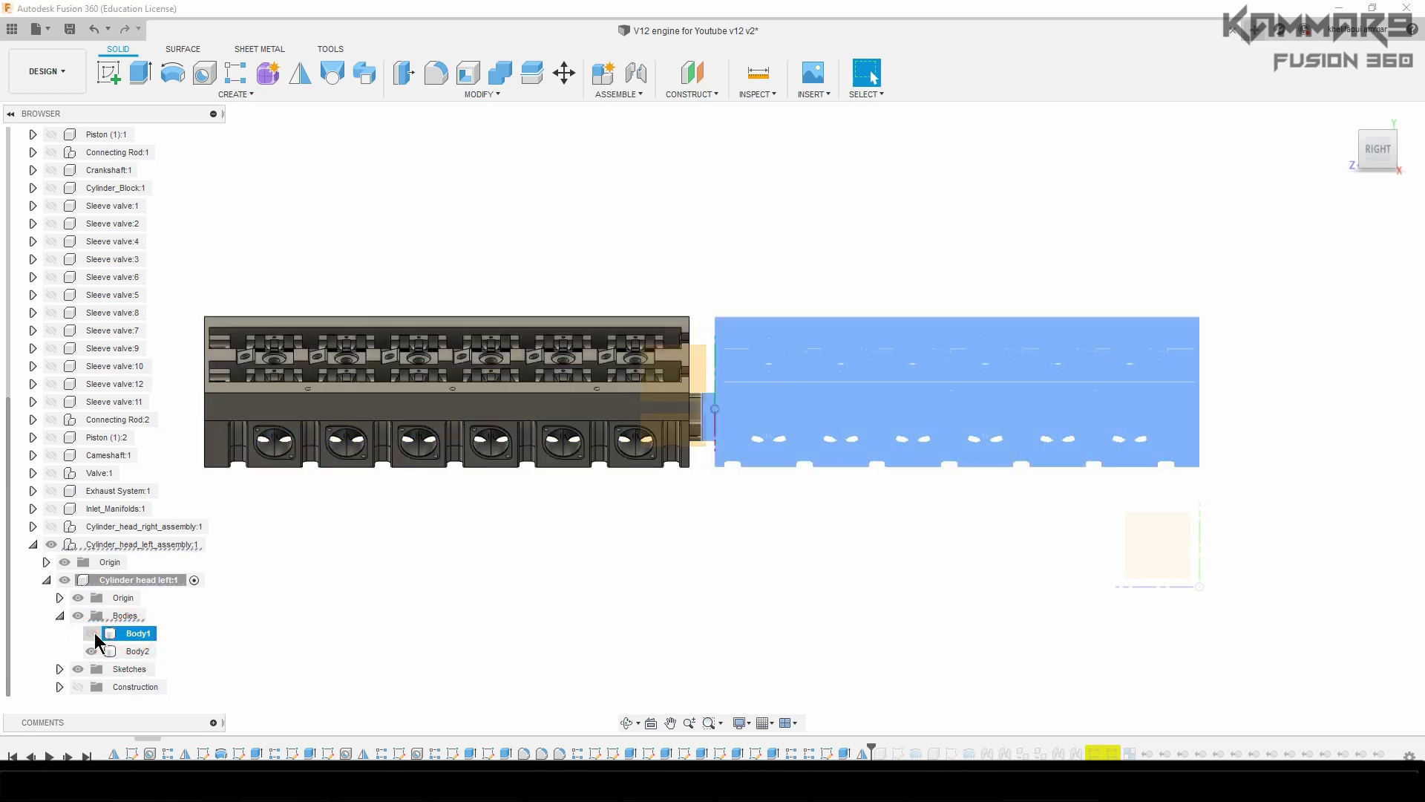
pyautogui.scroll(-2, 789, 519)
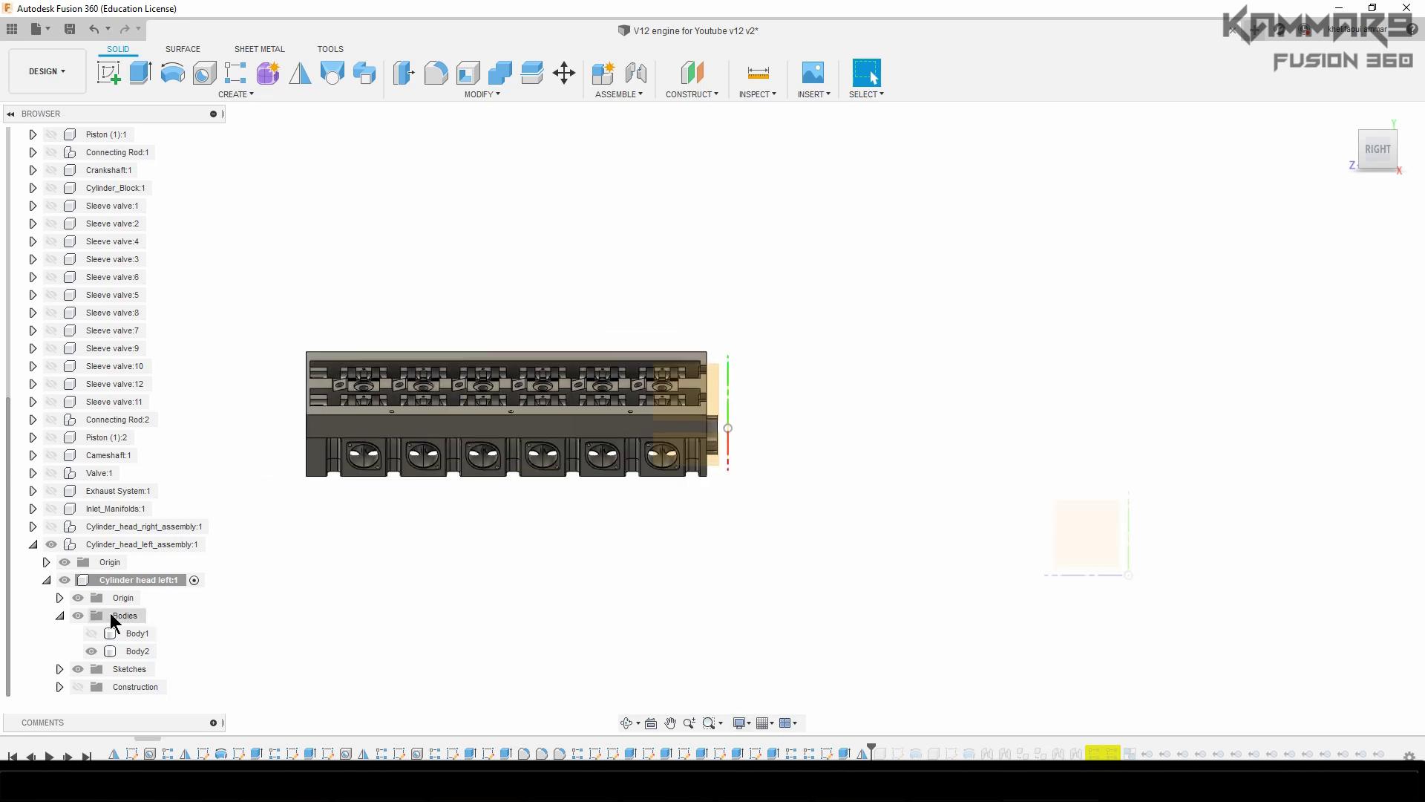
pyautogui.click(92, 632)
pyautogui.click(131, 634)
pyautogui.rightClick(131, 634)
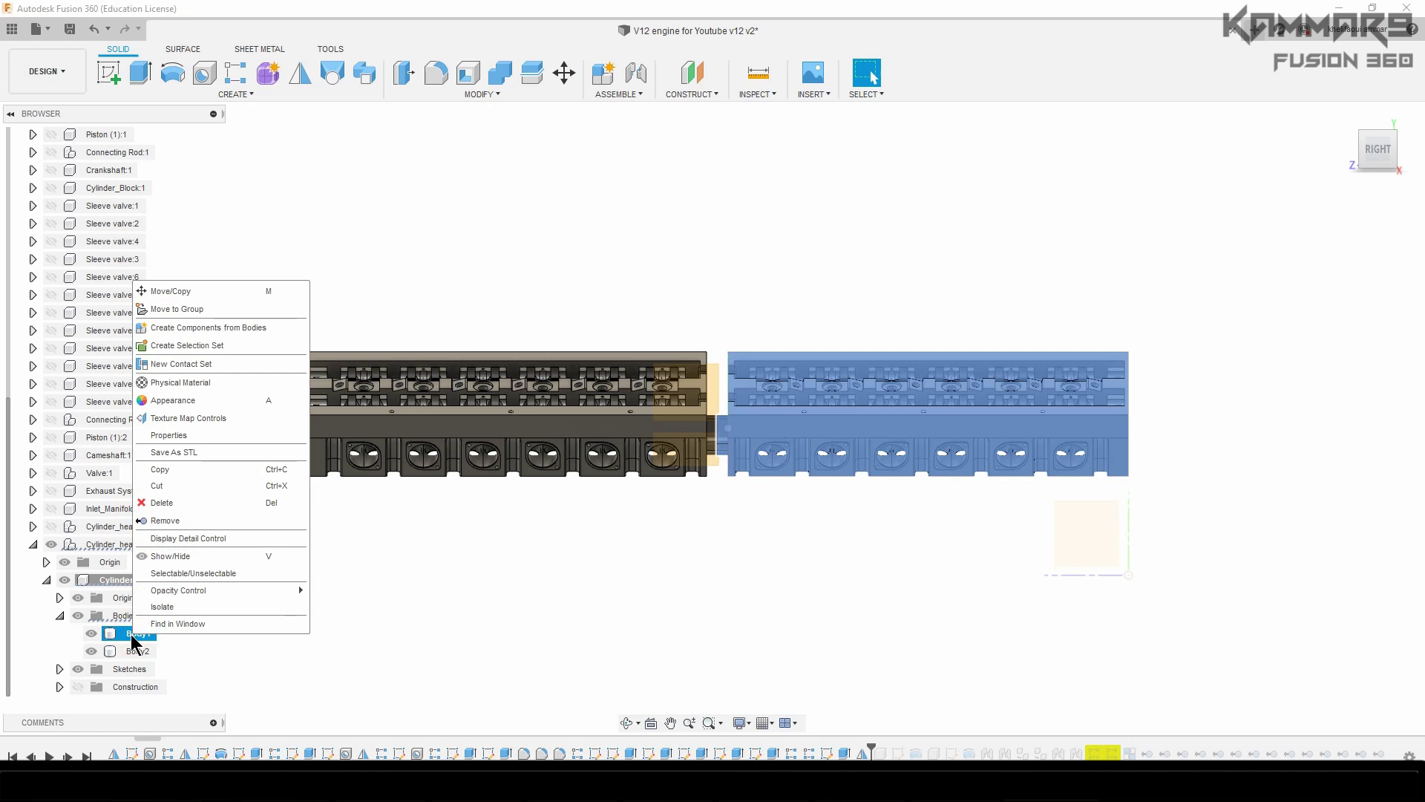
pyautogui.click(194, 520)
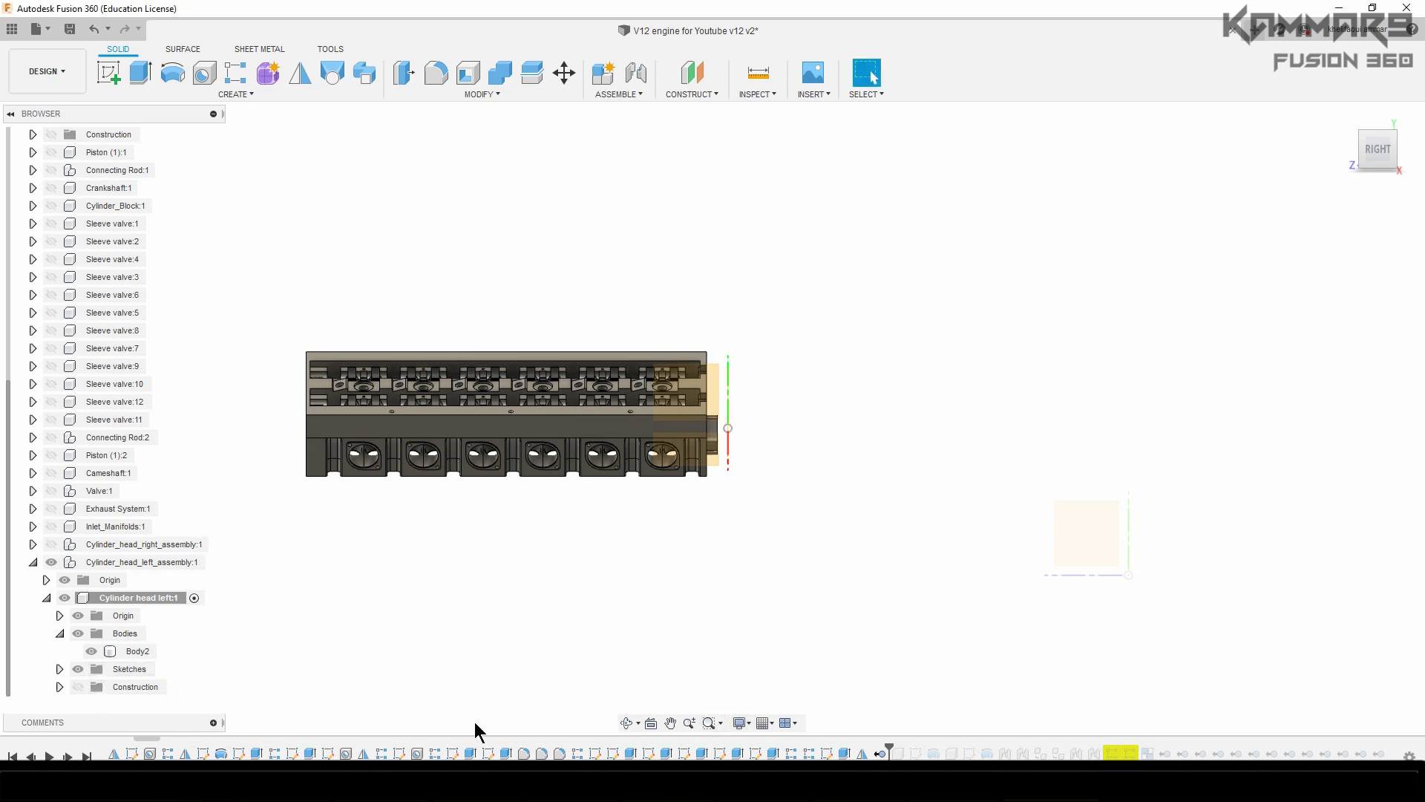
# - Delete every timeline feature after the Body1 removal, from Seat ring (1):1 through the last feature, despite the other features that reference them
pyautogui.scroll(-2, 680, 549)
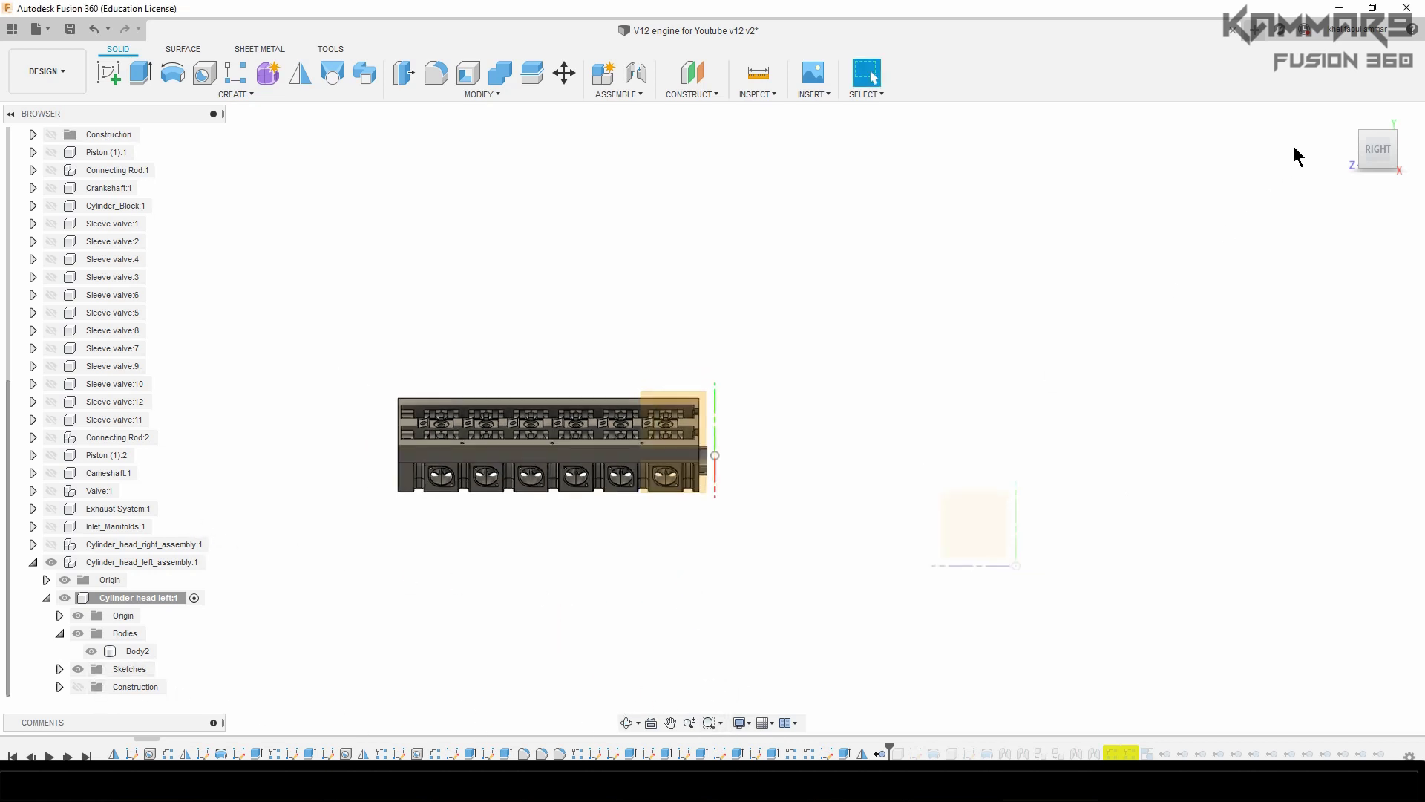
pyautogui.click(1364, 138)
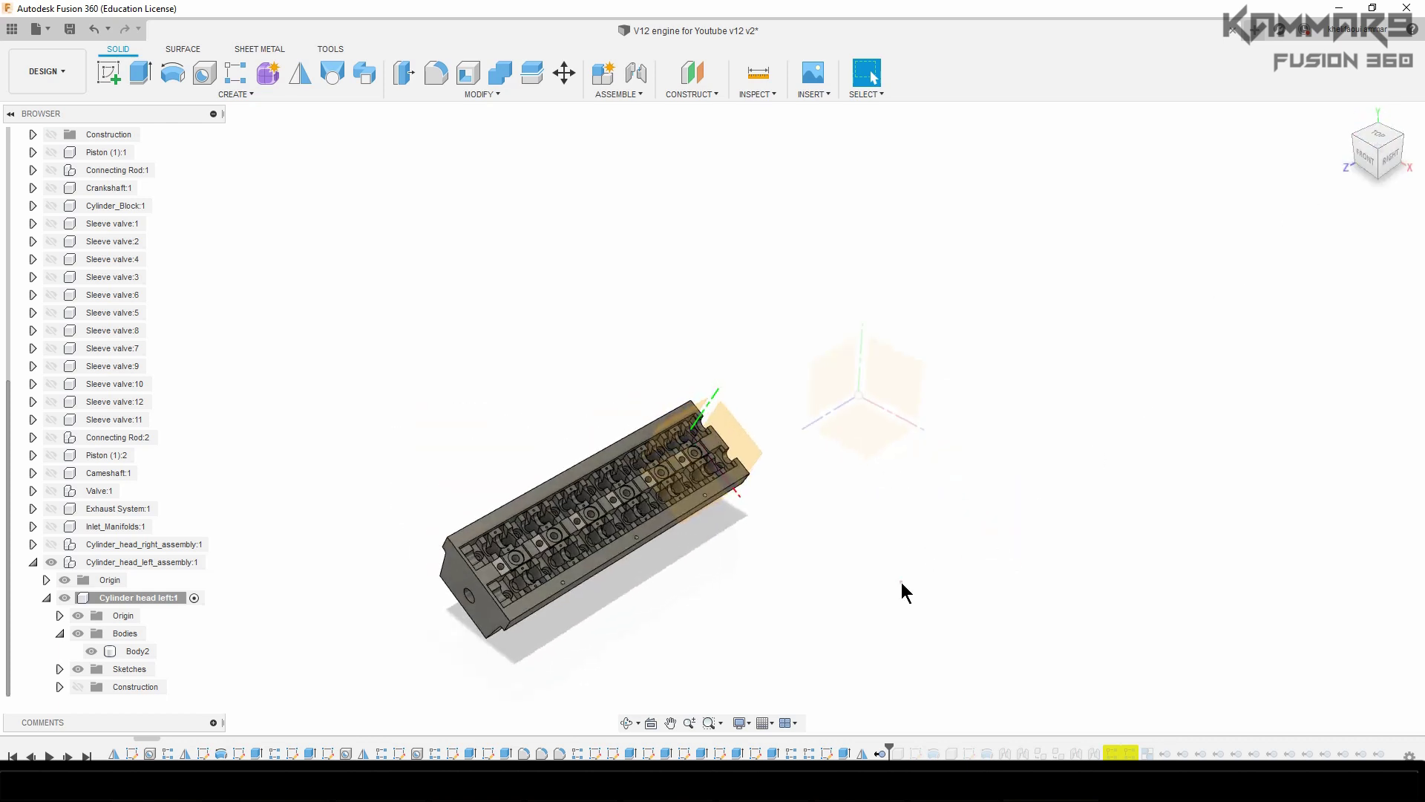
pyautogui.scroll(4, 564, 627)
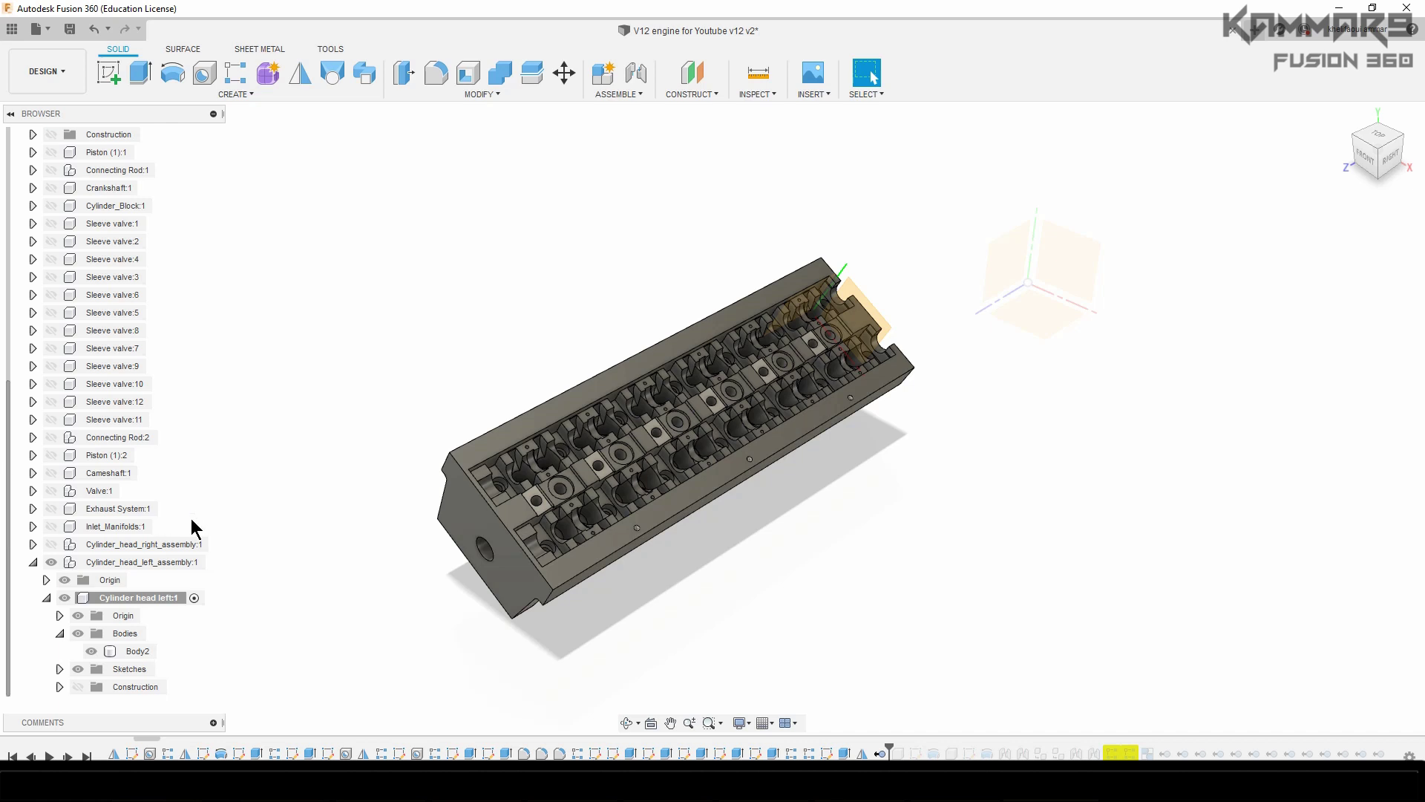
pyautogui.moveTo(705, 624); pyautogui.dragTo(711, 598, button='middle')
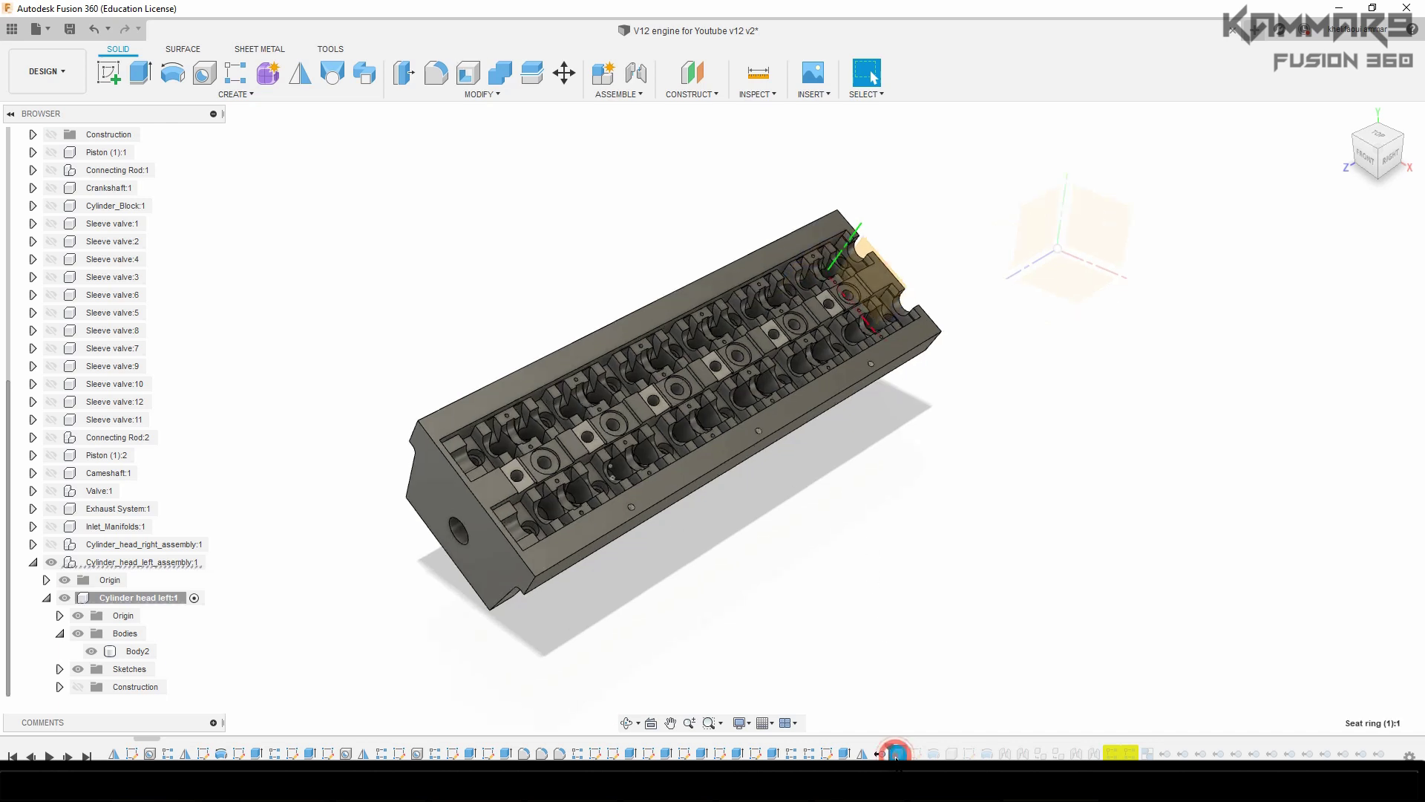
pyautogui.scroll(-3, 904, 737)
pyautogui.scroll(-4, 974, 754)
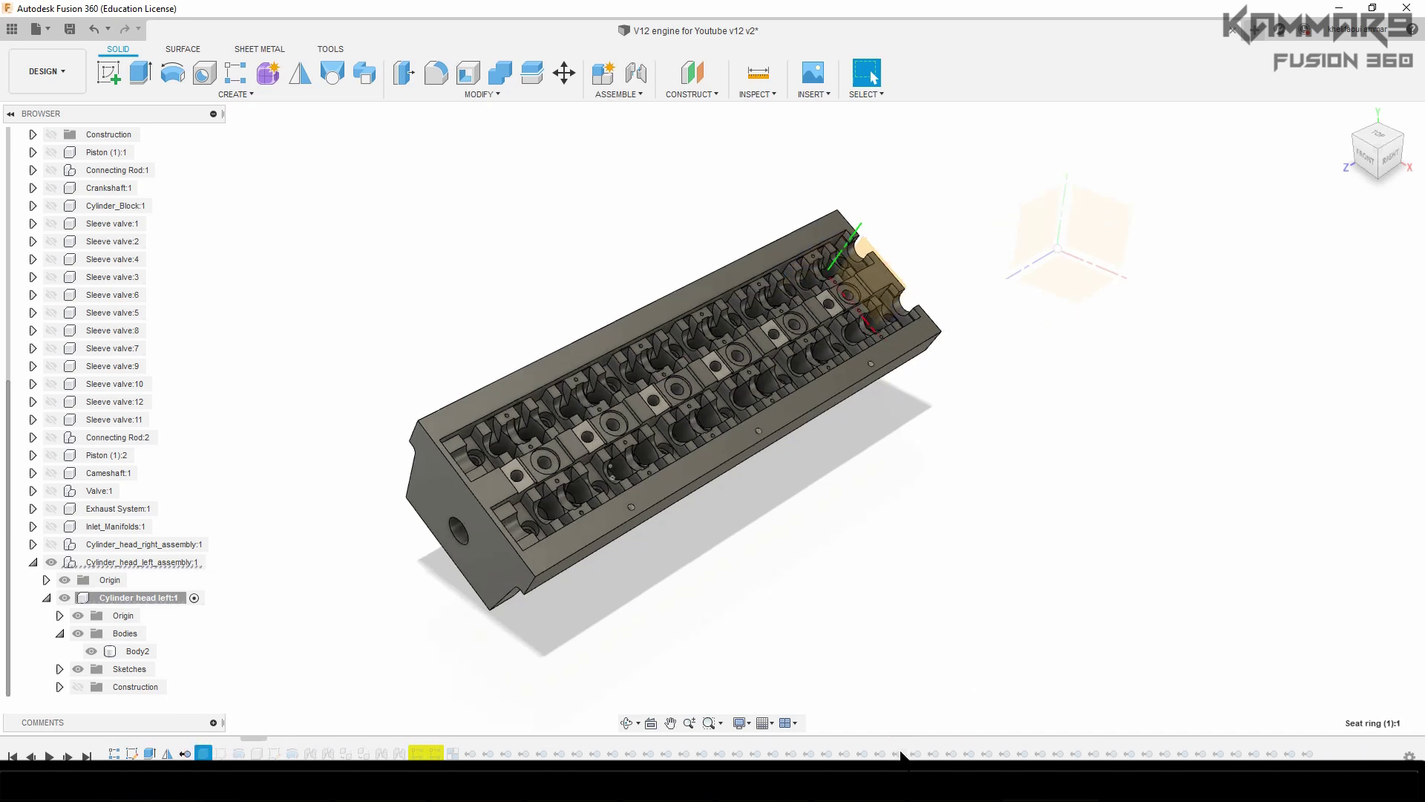
pyautogui.keyDown('shift'); pyautogui.click(1037, 752); pyautogui.keyUp('shift')
pyautogui.rightClick(1037, 752)
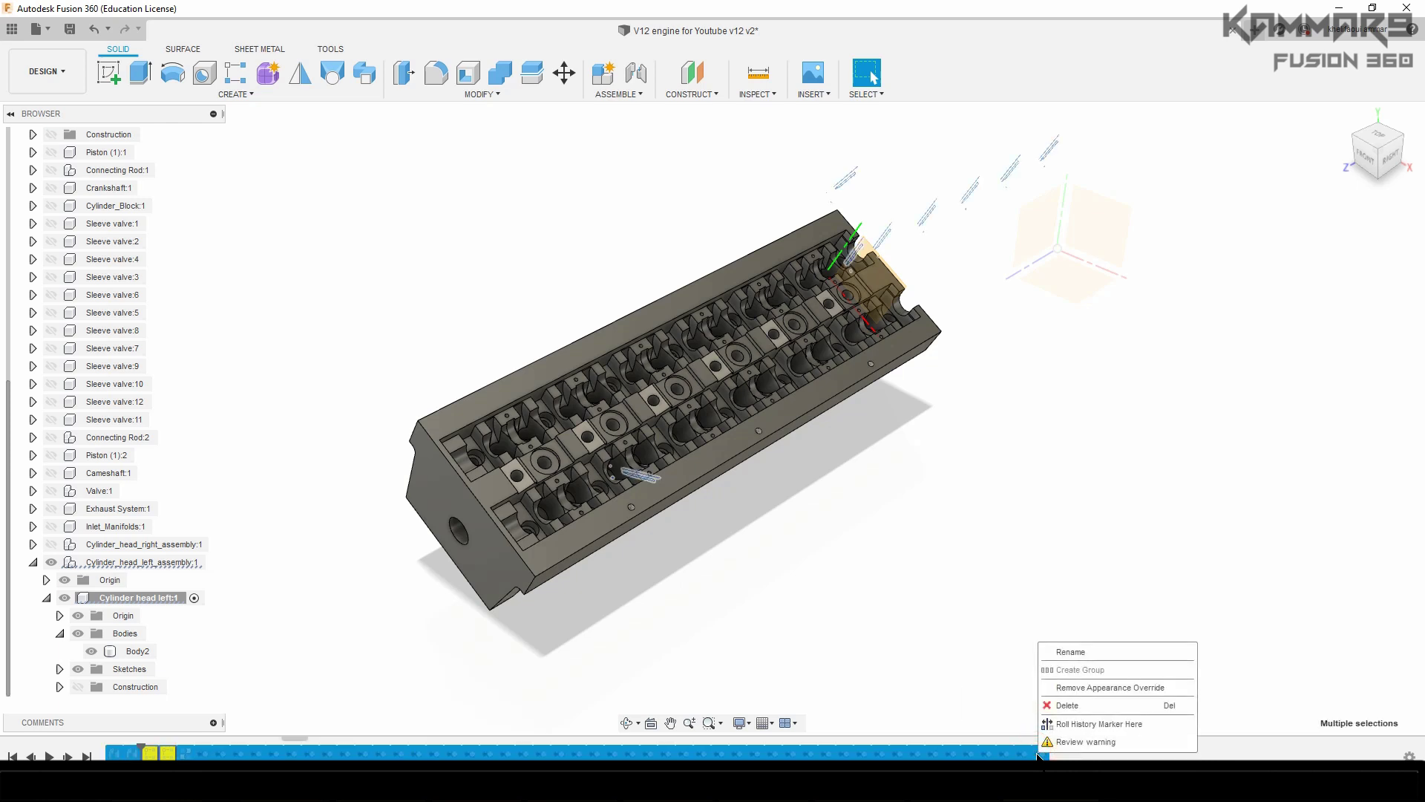
pyautogui.click(1063, 712)
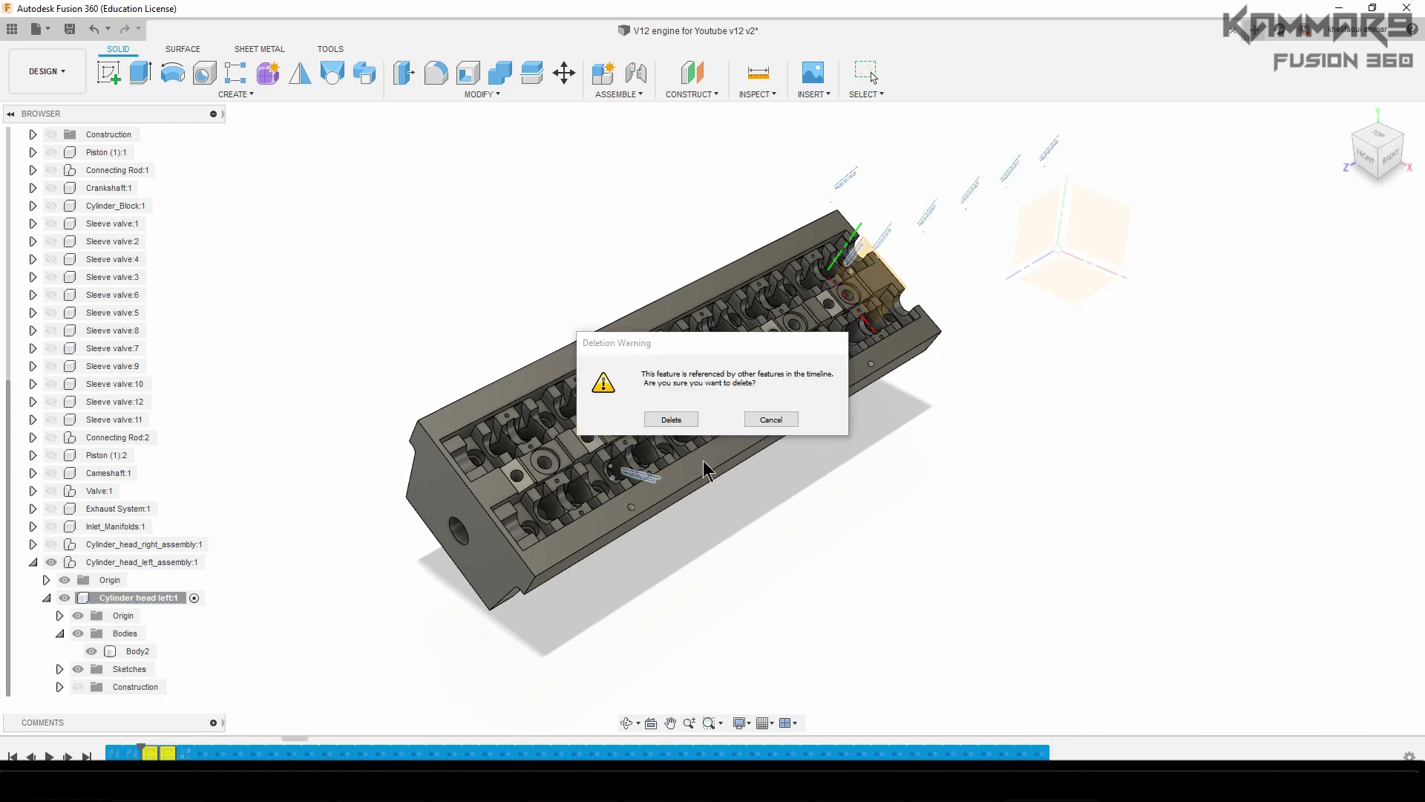
pyautogui.click(671, 419)
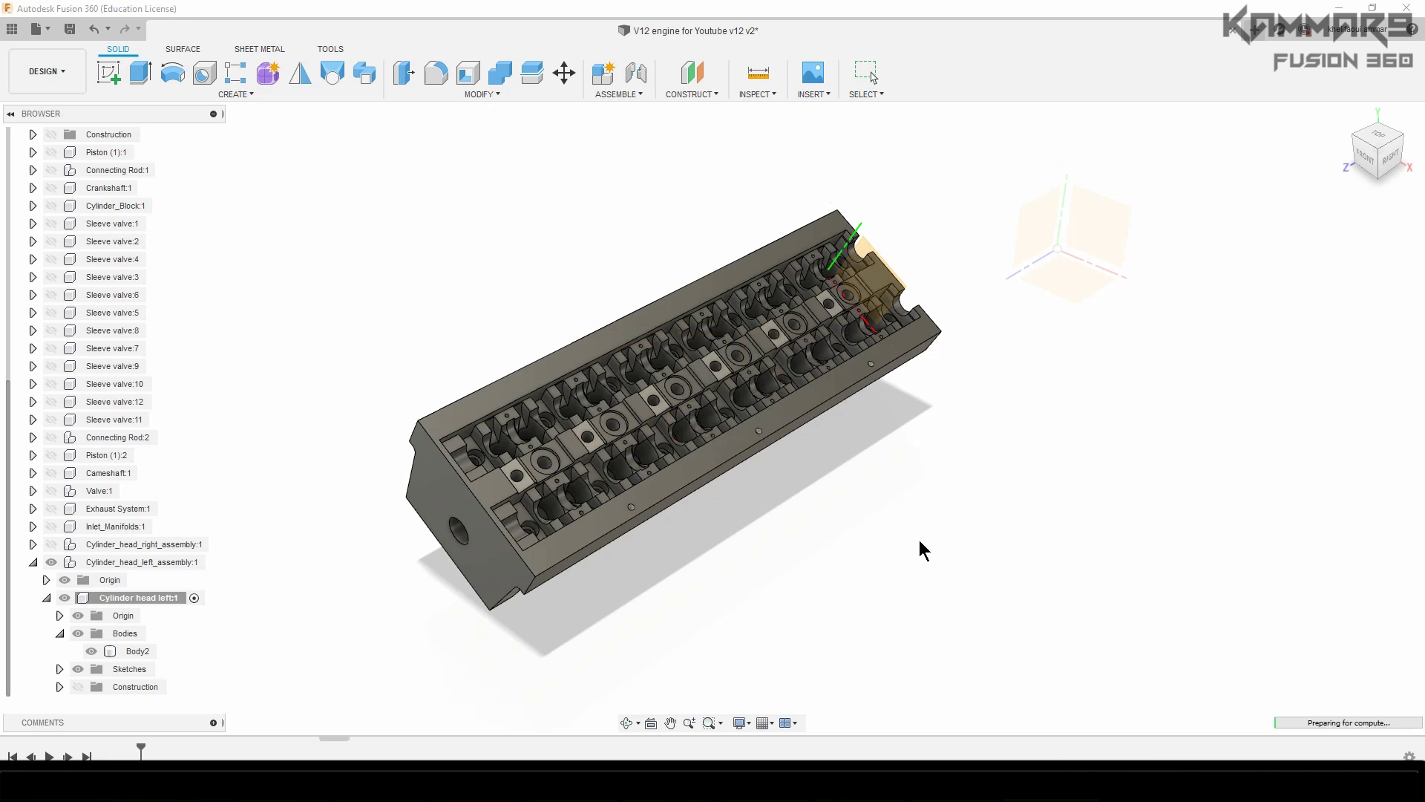
pyautogui.scroll(-3, 891, 556)
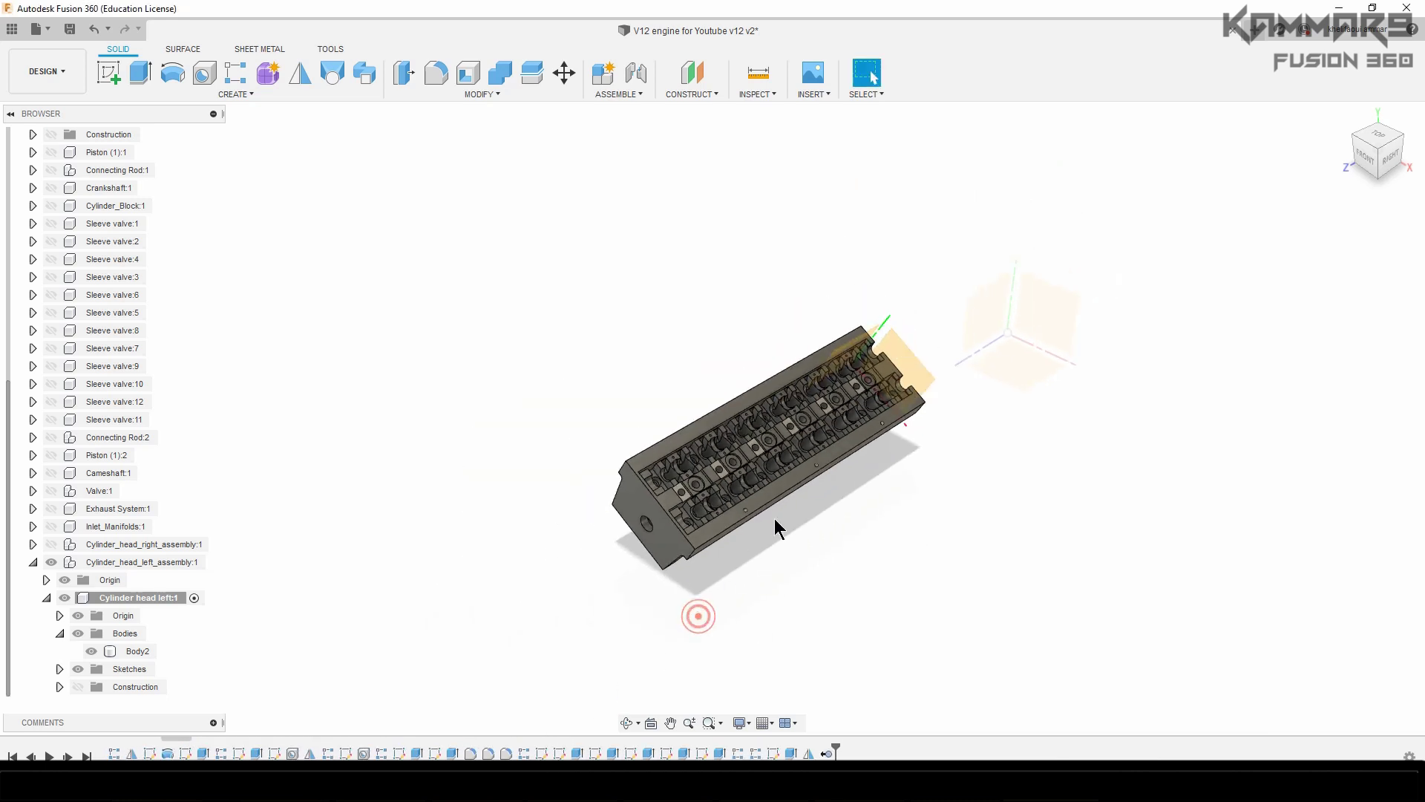
pyautogui.scroll(2, 777, 532)
pyautogui.moveTo(1355, 118); pyautogui.dragTo(1336, 144)
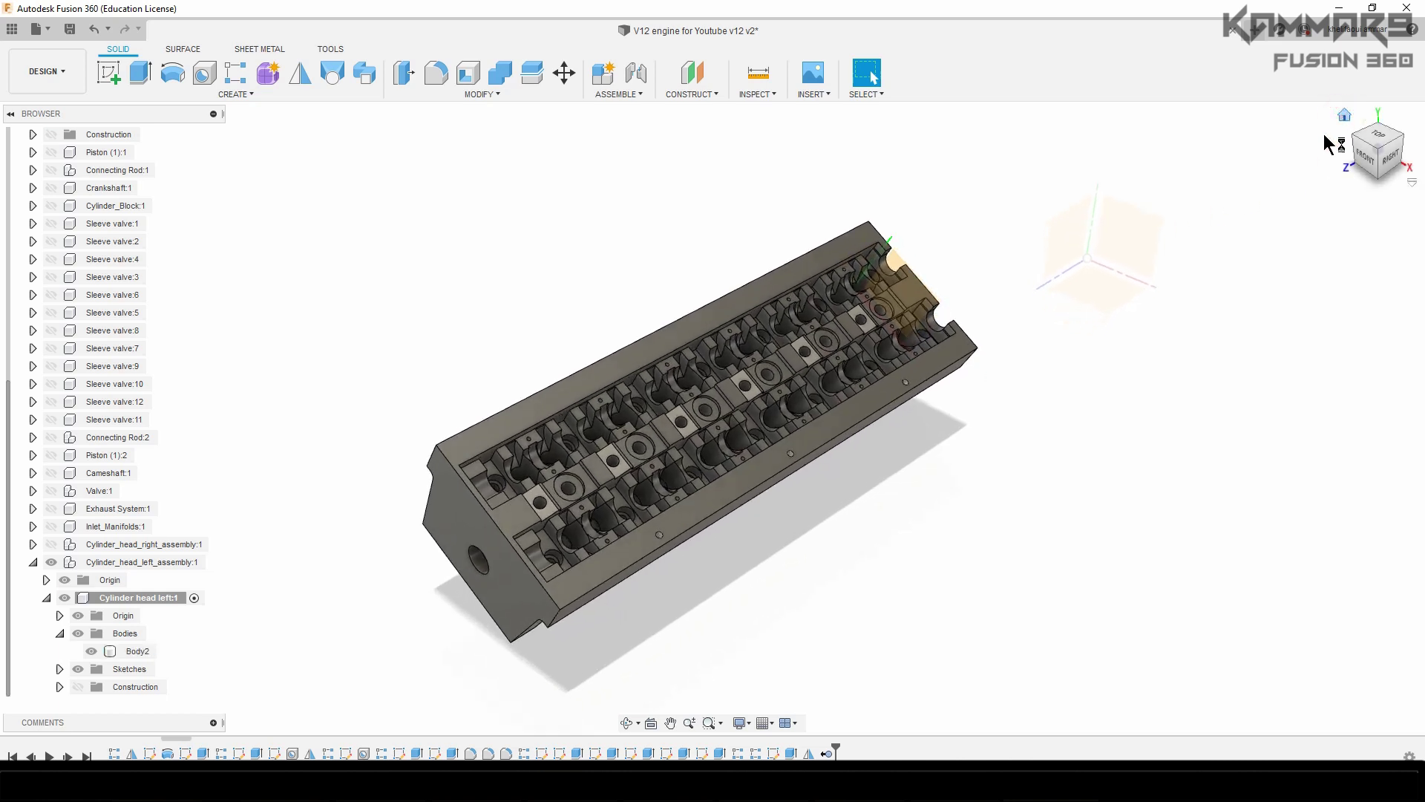
pyautogui.keyDown('shift'); pyautogui.moveTo(843, 496); pyautogui.dragTo(806, 421, button='middle'); pyautogui.keyUp('shift')
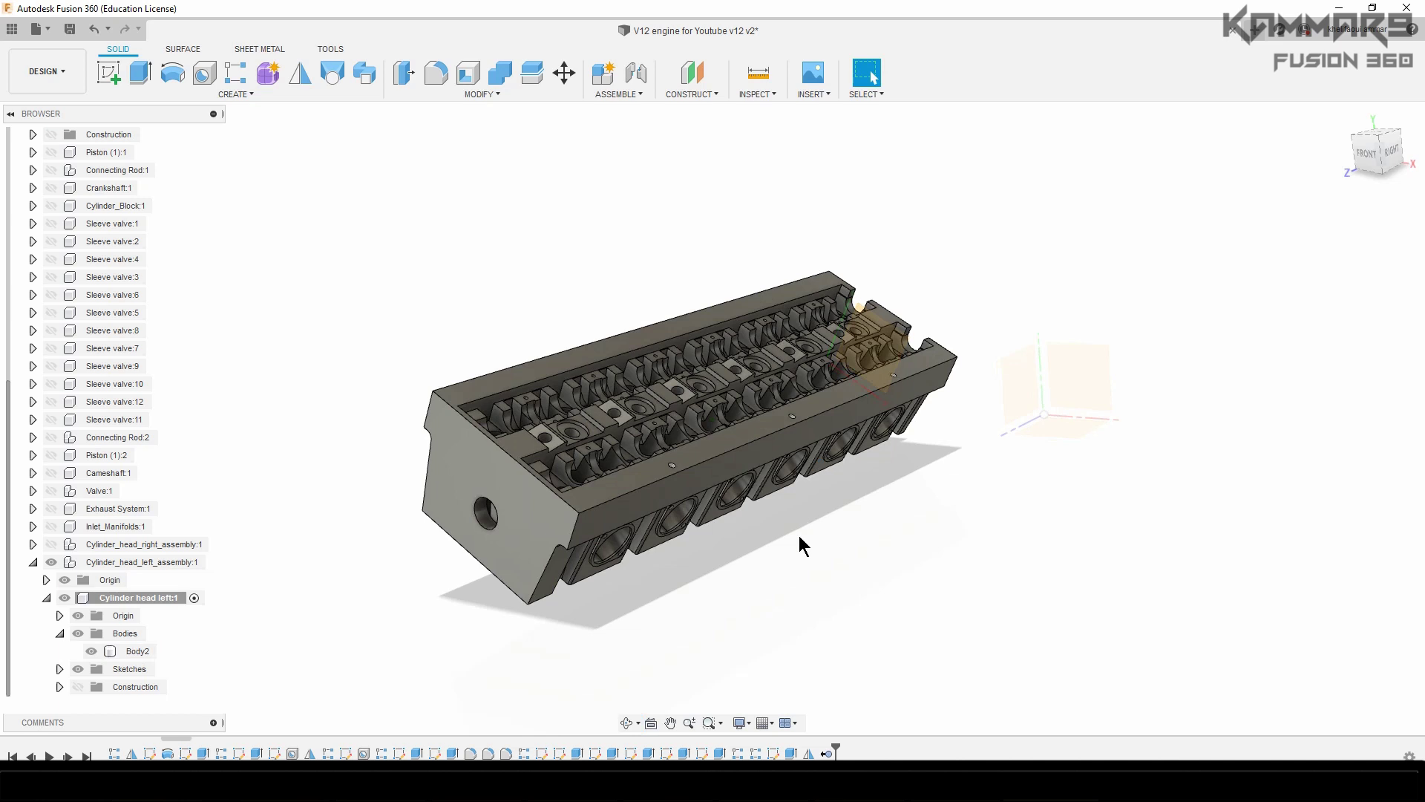